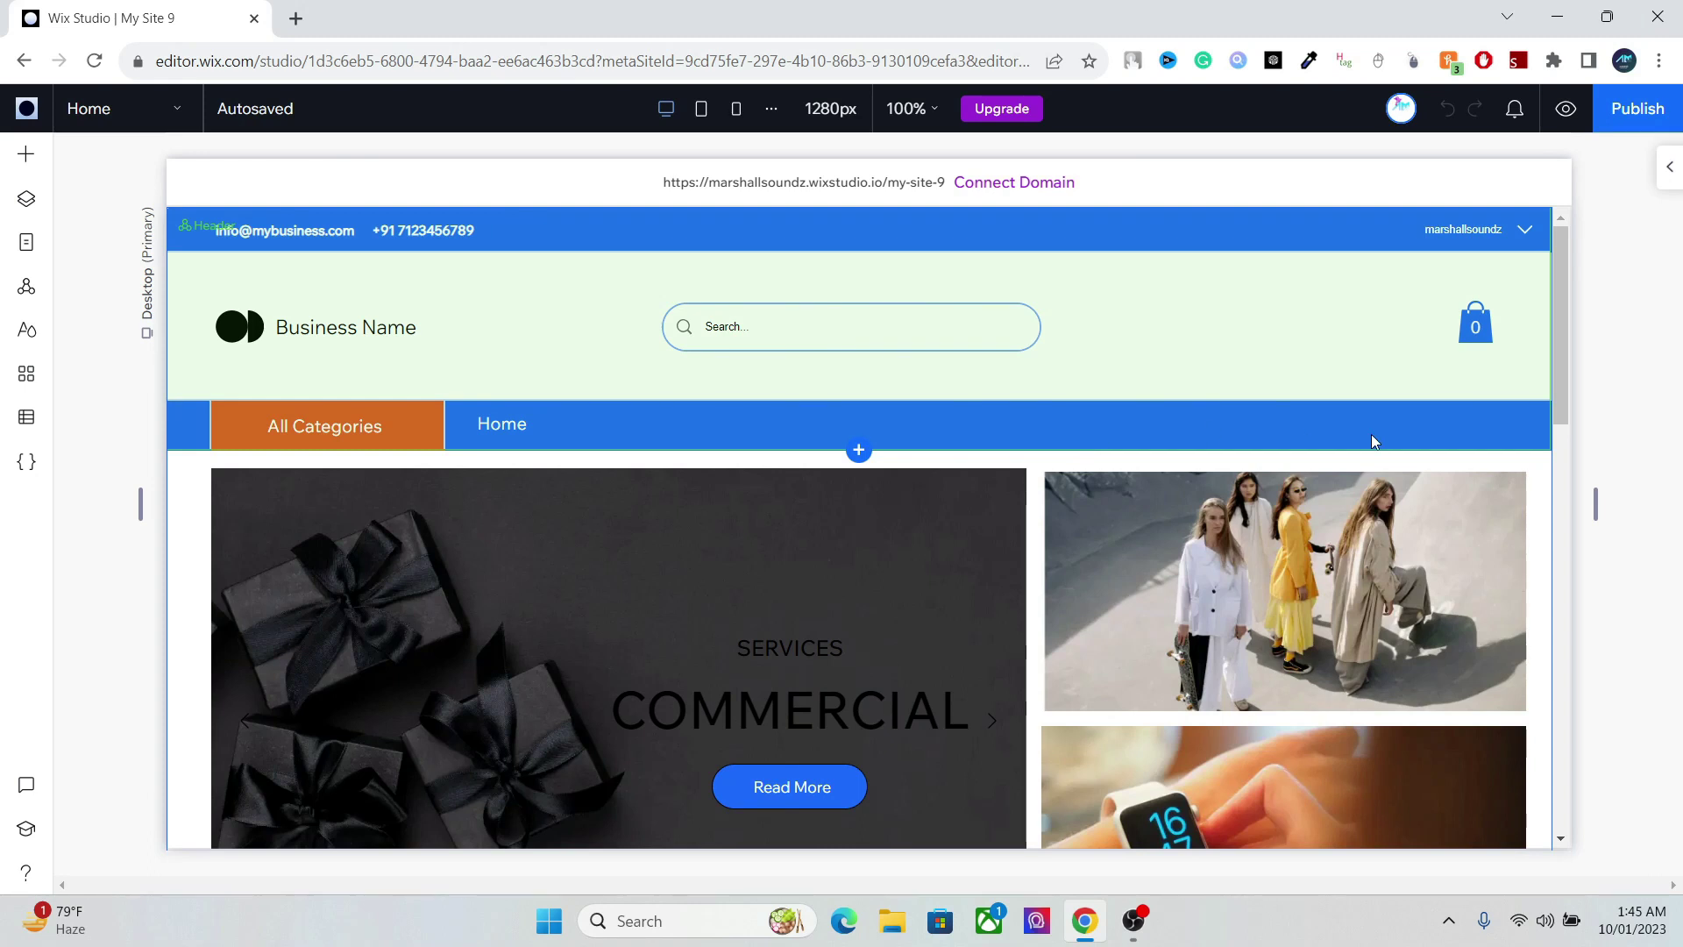
# - Select the blank section below the banner images and examine the store elements available for adding
pyautogui.moveTo(1559, 388); pyautogui.dragTo(1544, 539)
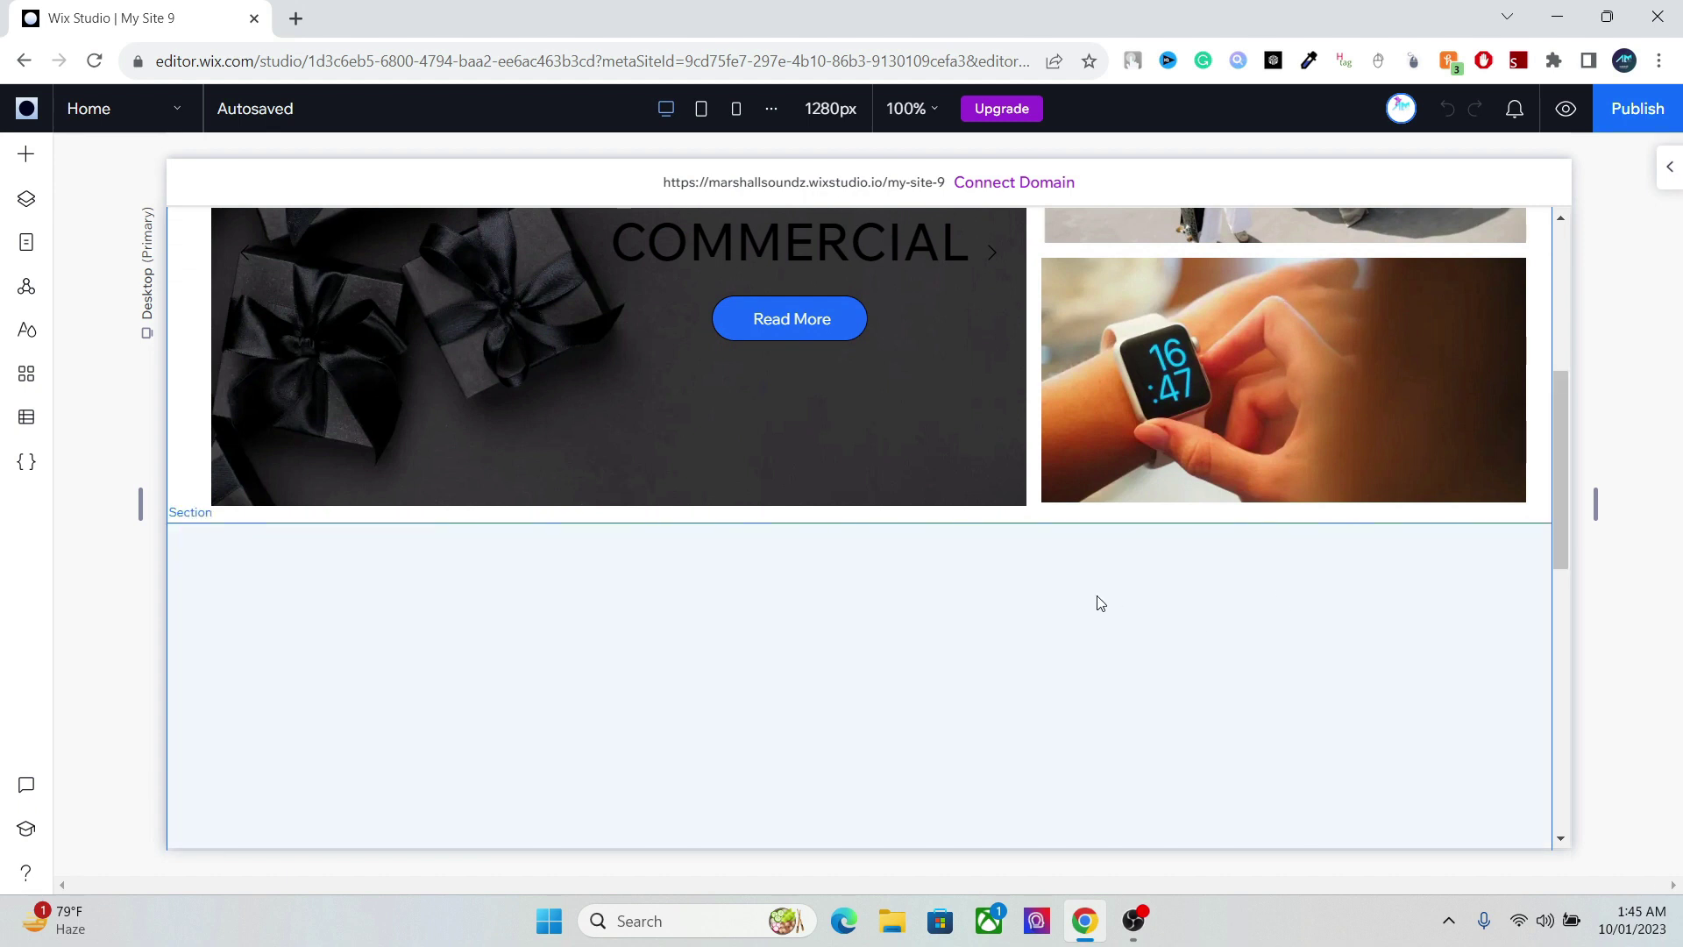
pyautogui.click(895, 569)
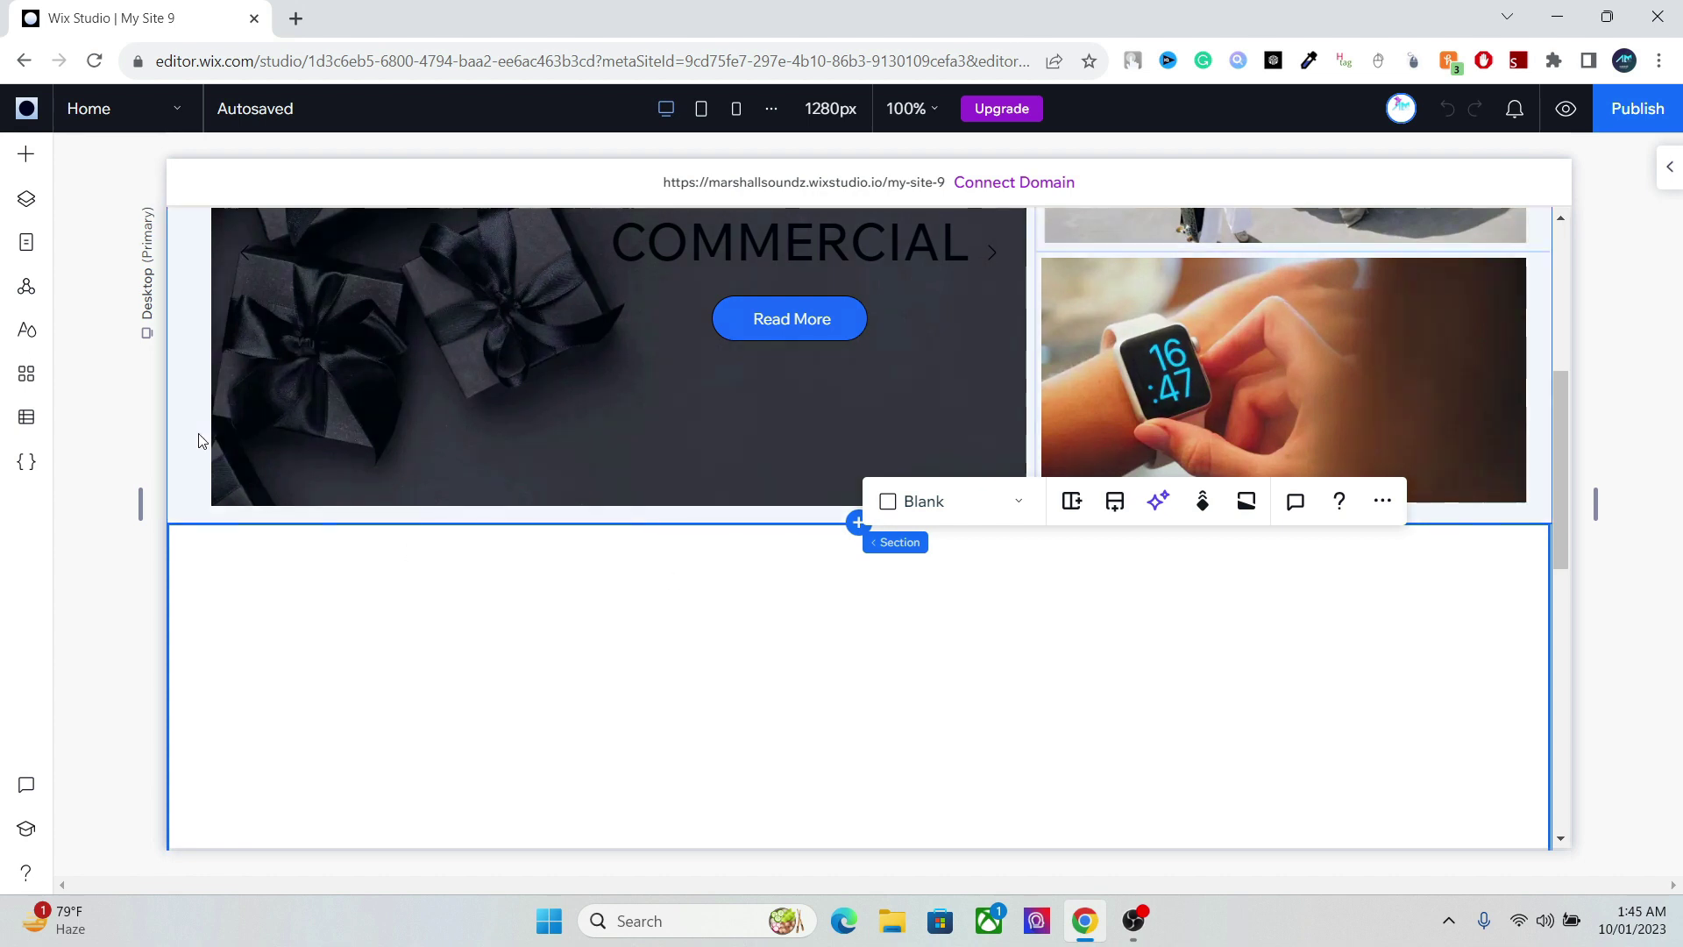
pyautogui.click(27, 158)
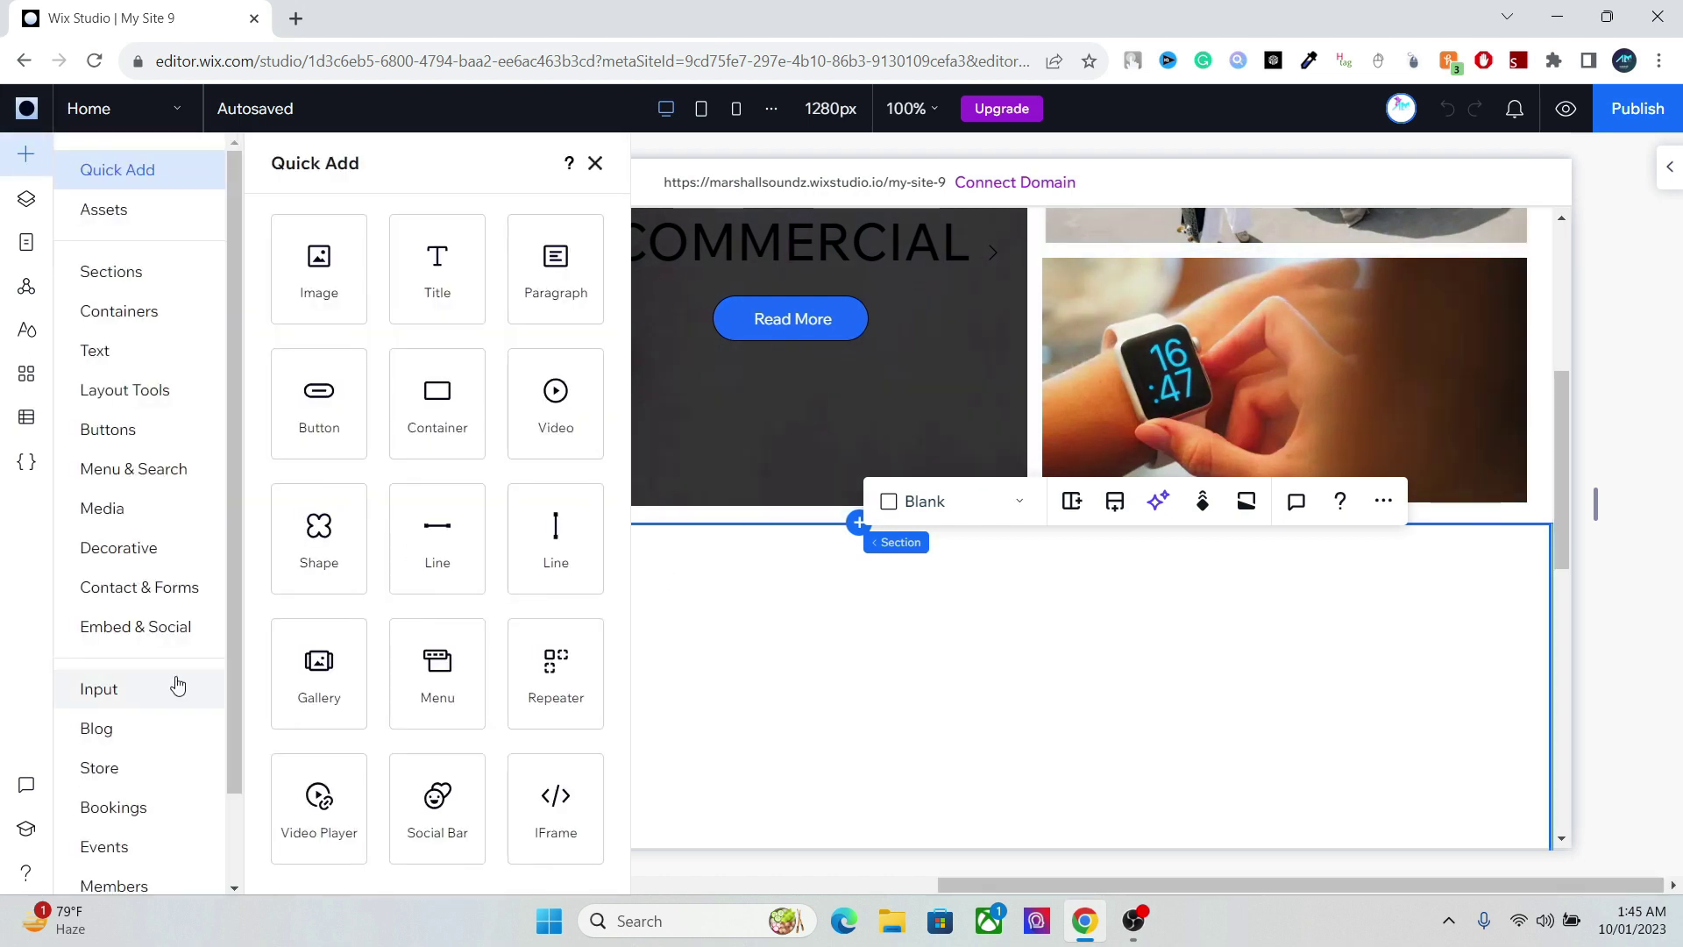
pyautogui.click(124, 777)
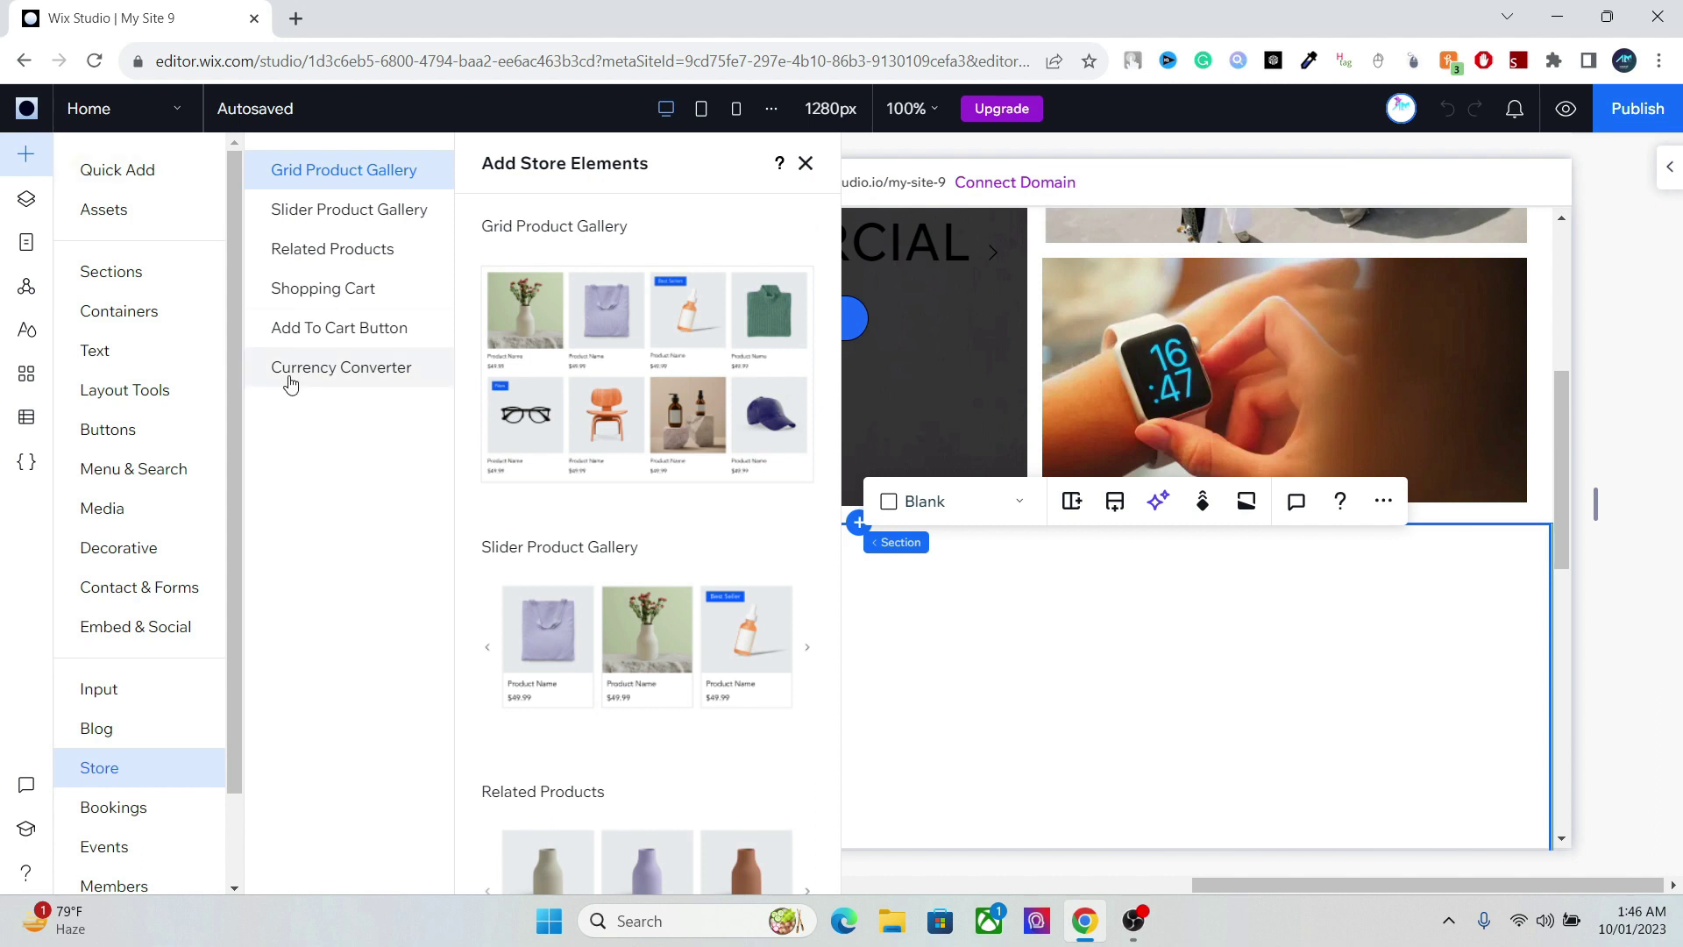
pyautogui.click(1210, 664)
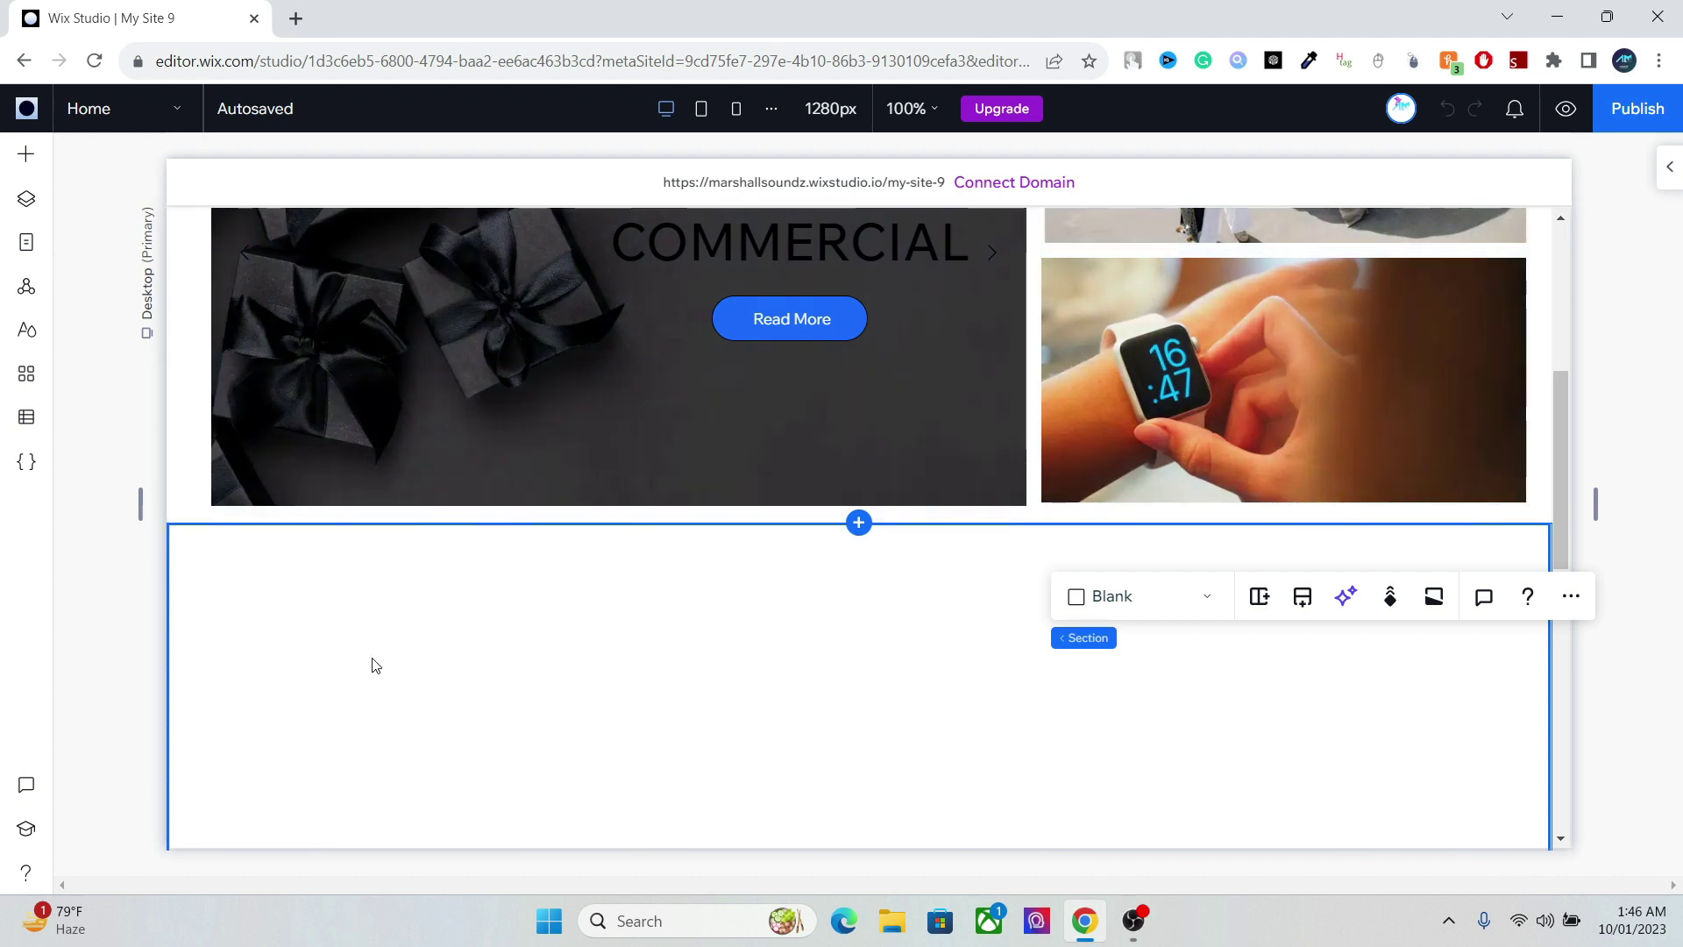
# - Enable coding for the site so that the page code editor opens
pyautogui.click(20, 463)
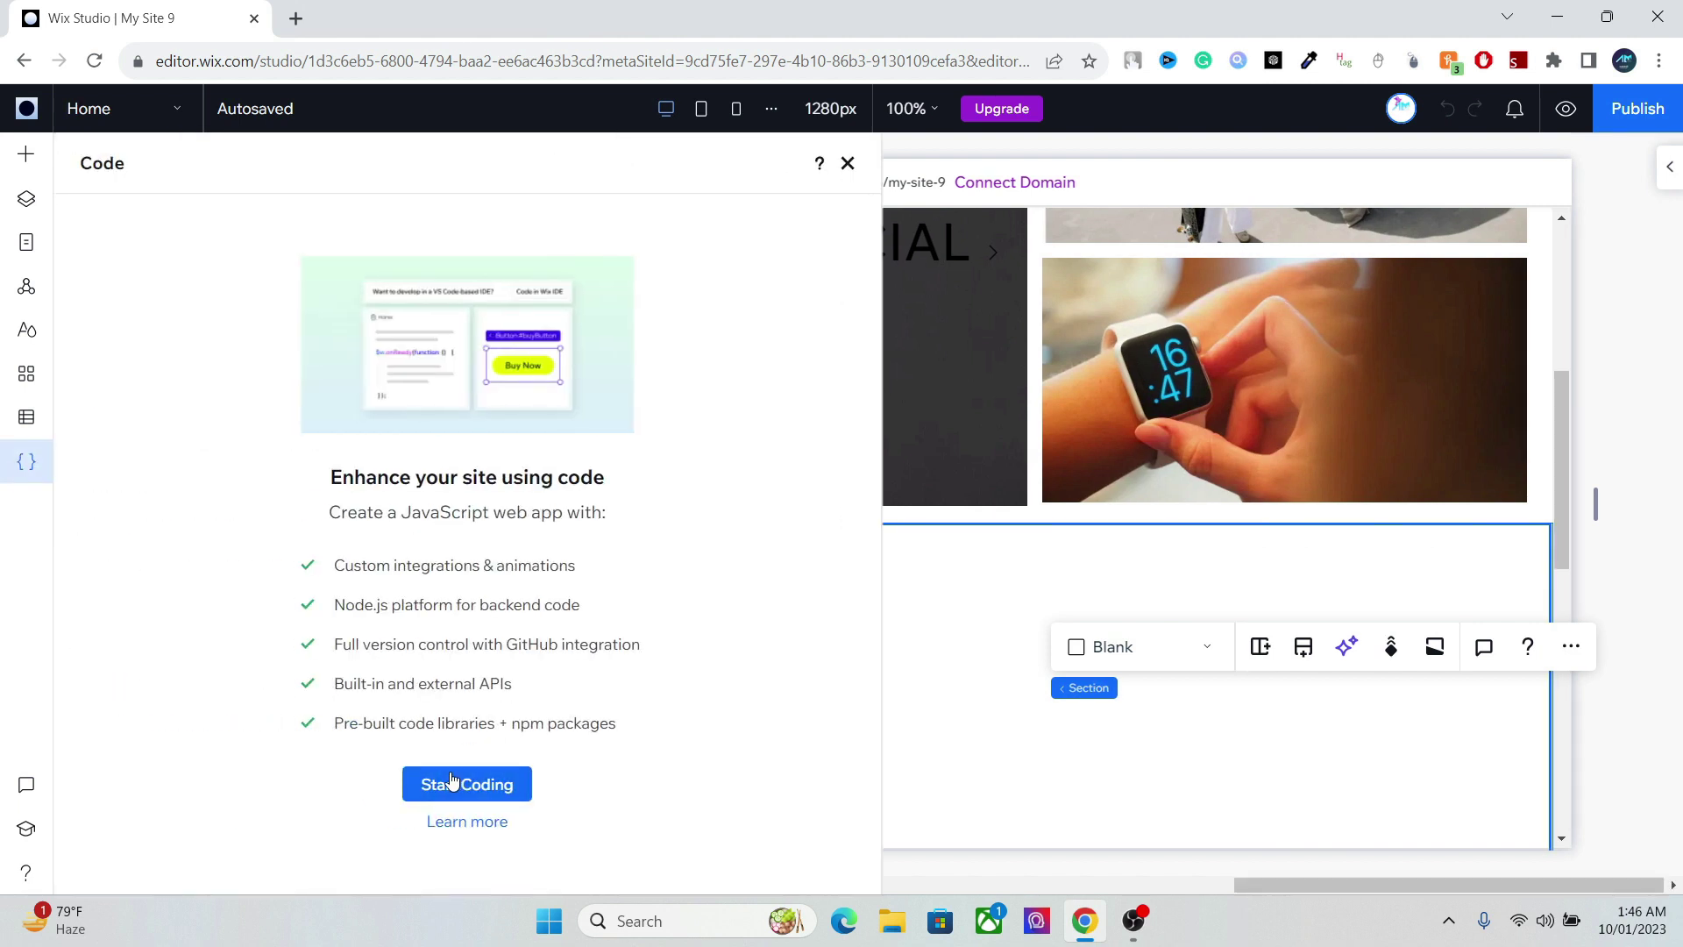
pyautogui.click(452, 781)
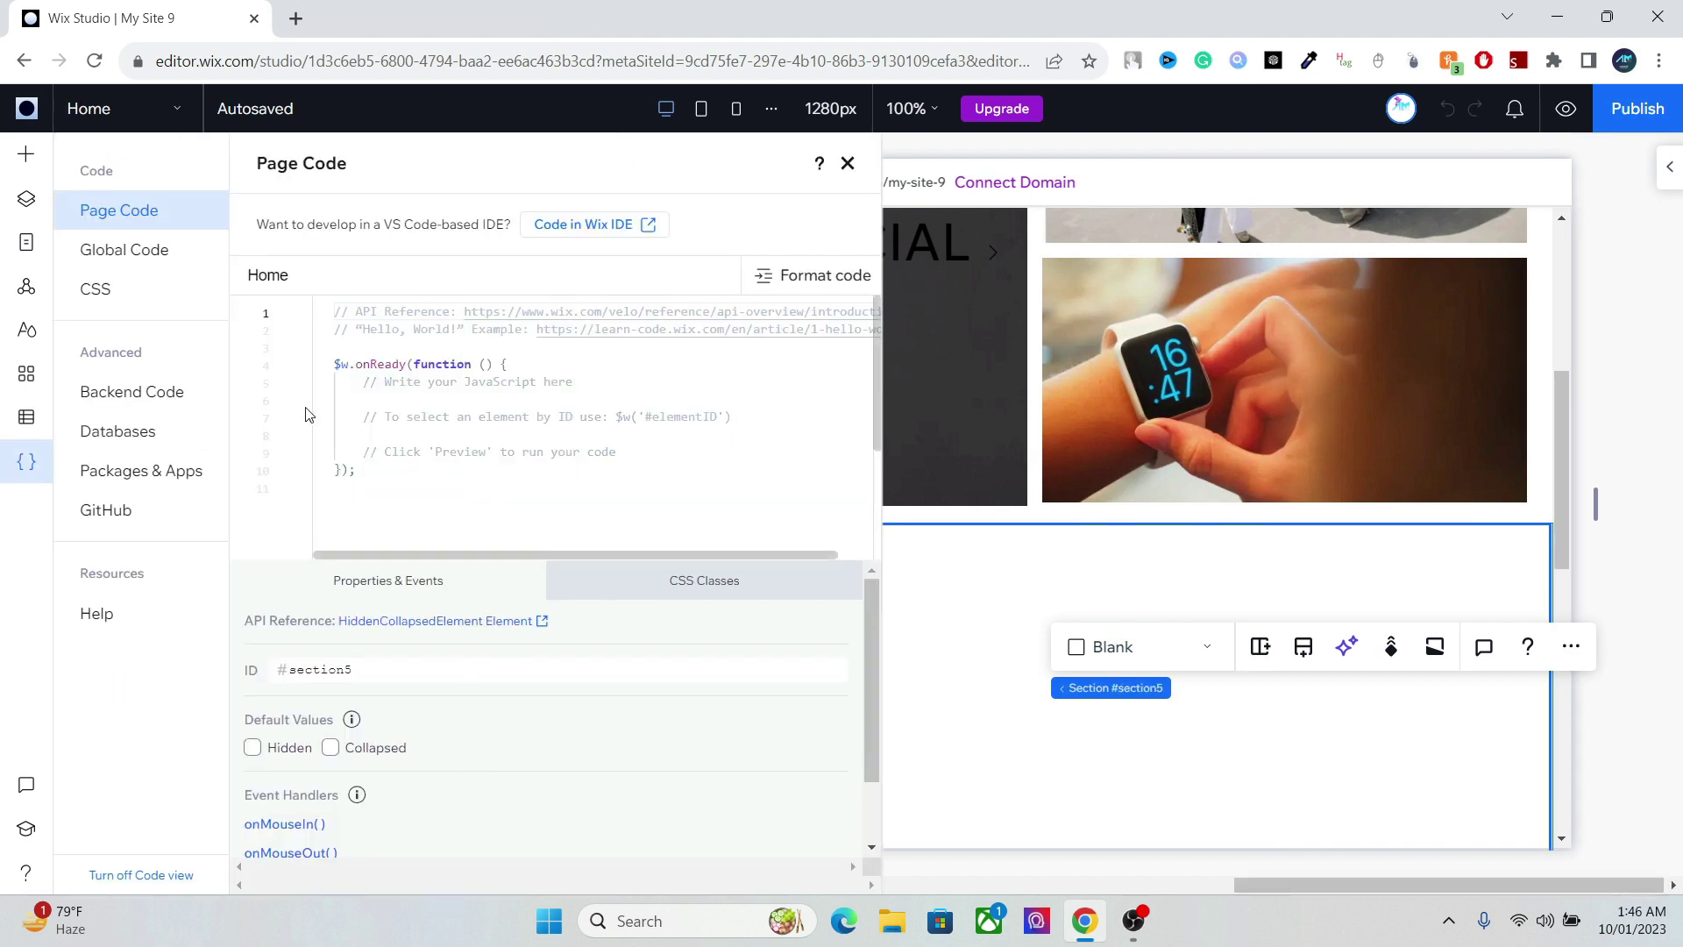
# - Examine the input elements that can be added to the blank section
pyautogui.click(22, 155)
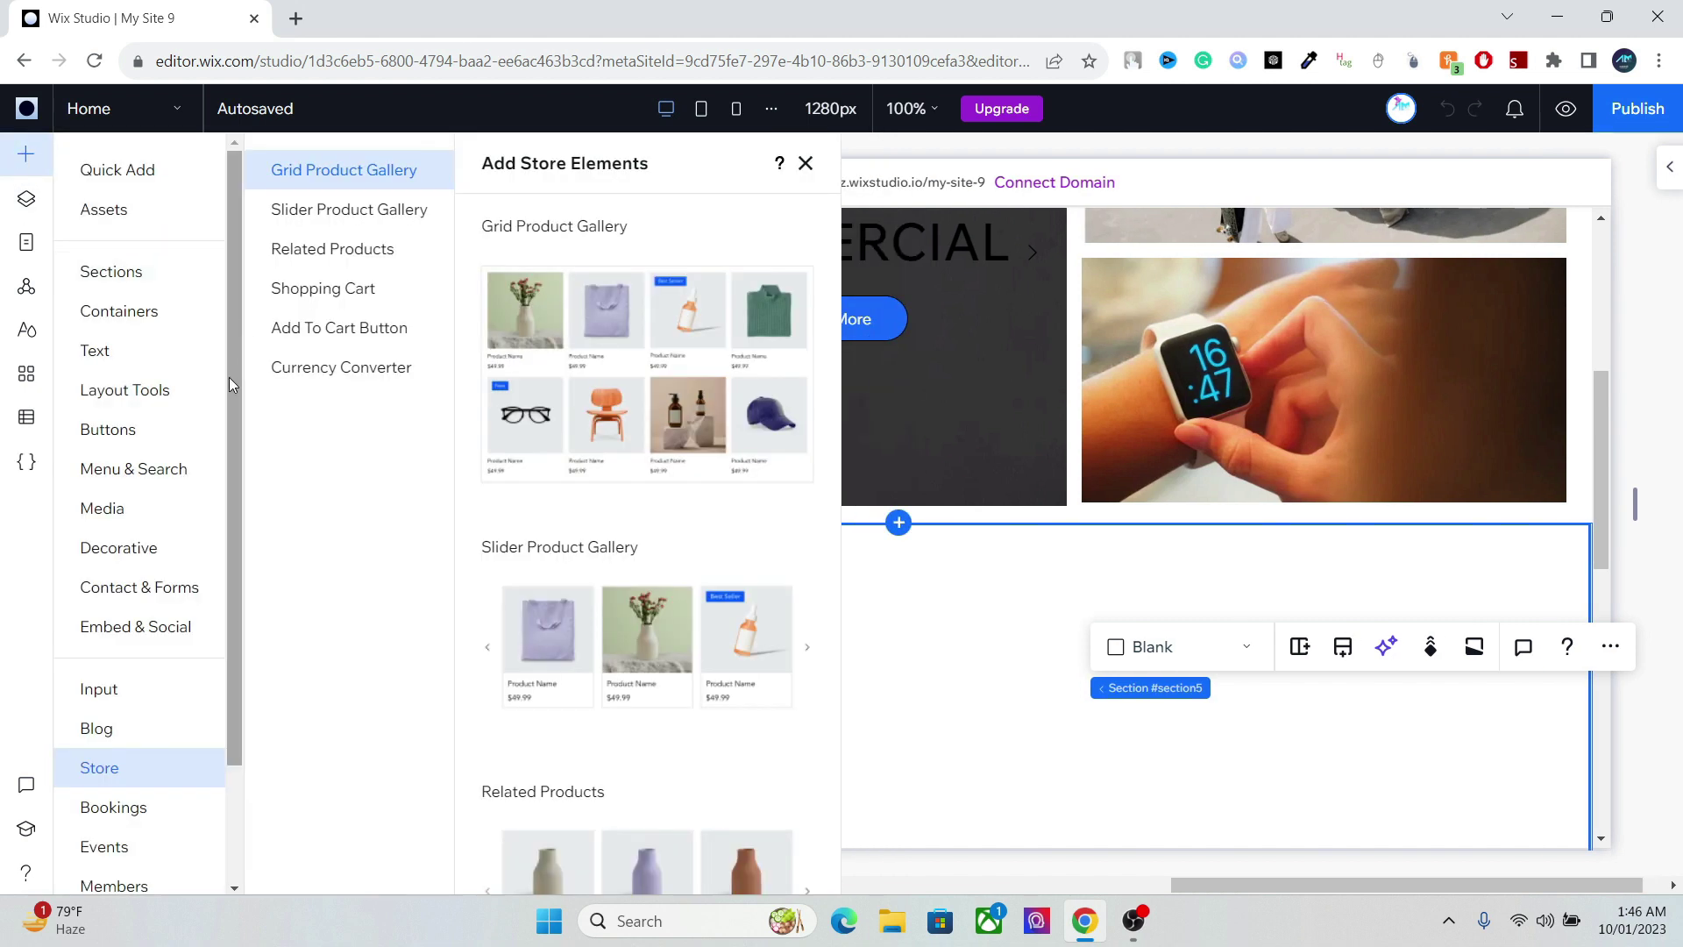
pyautogui.click(115, 694)
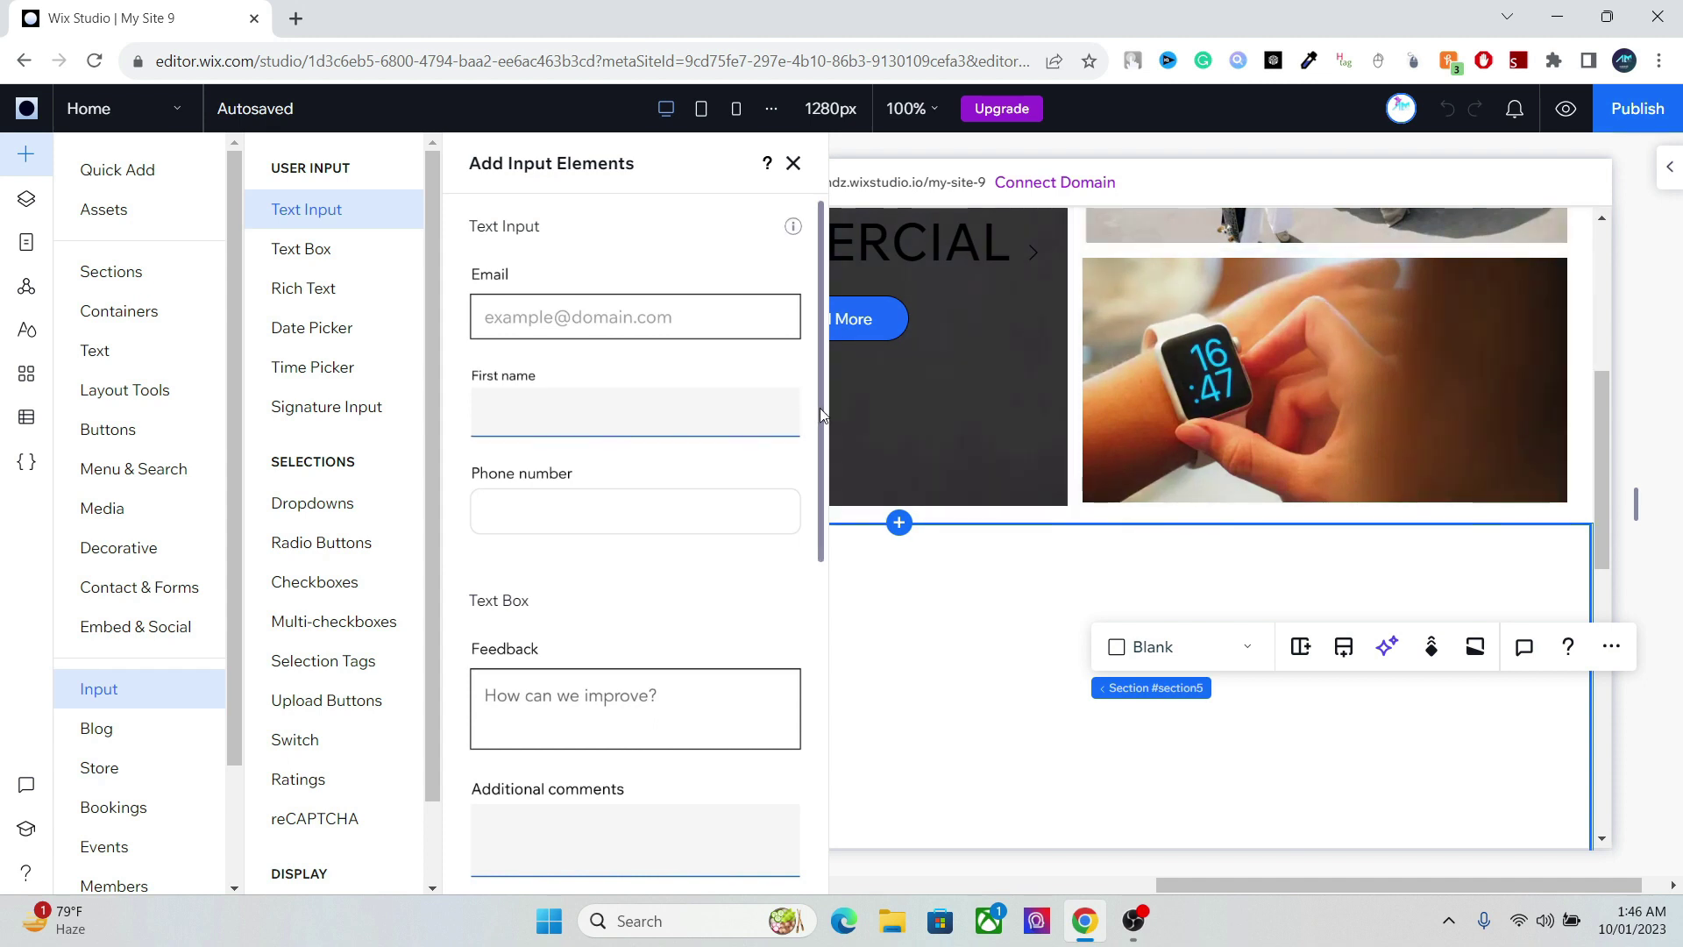
pyautogui.scroll(-5, 819, 408)
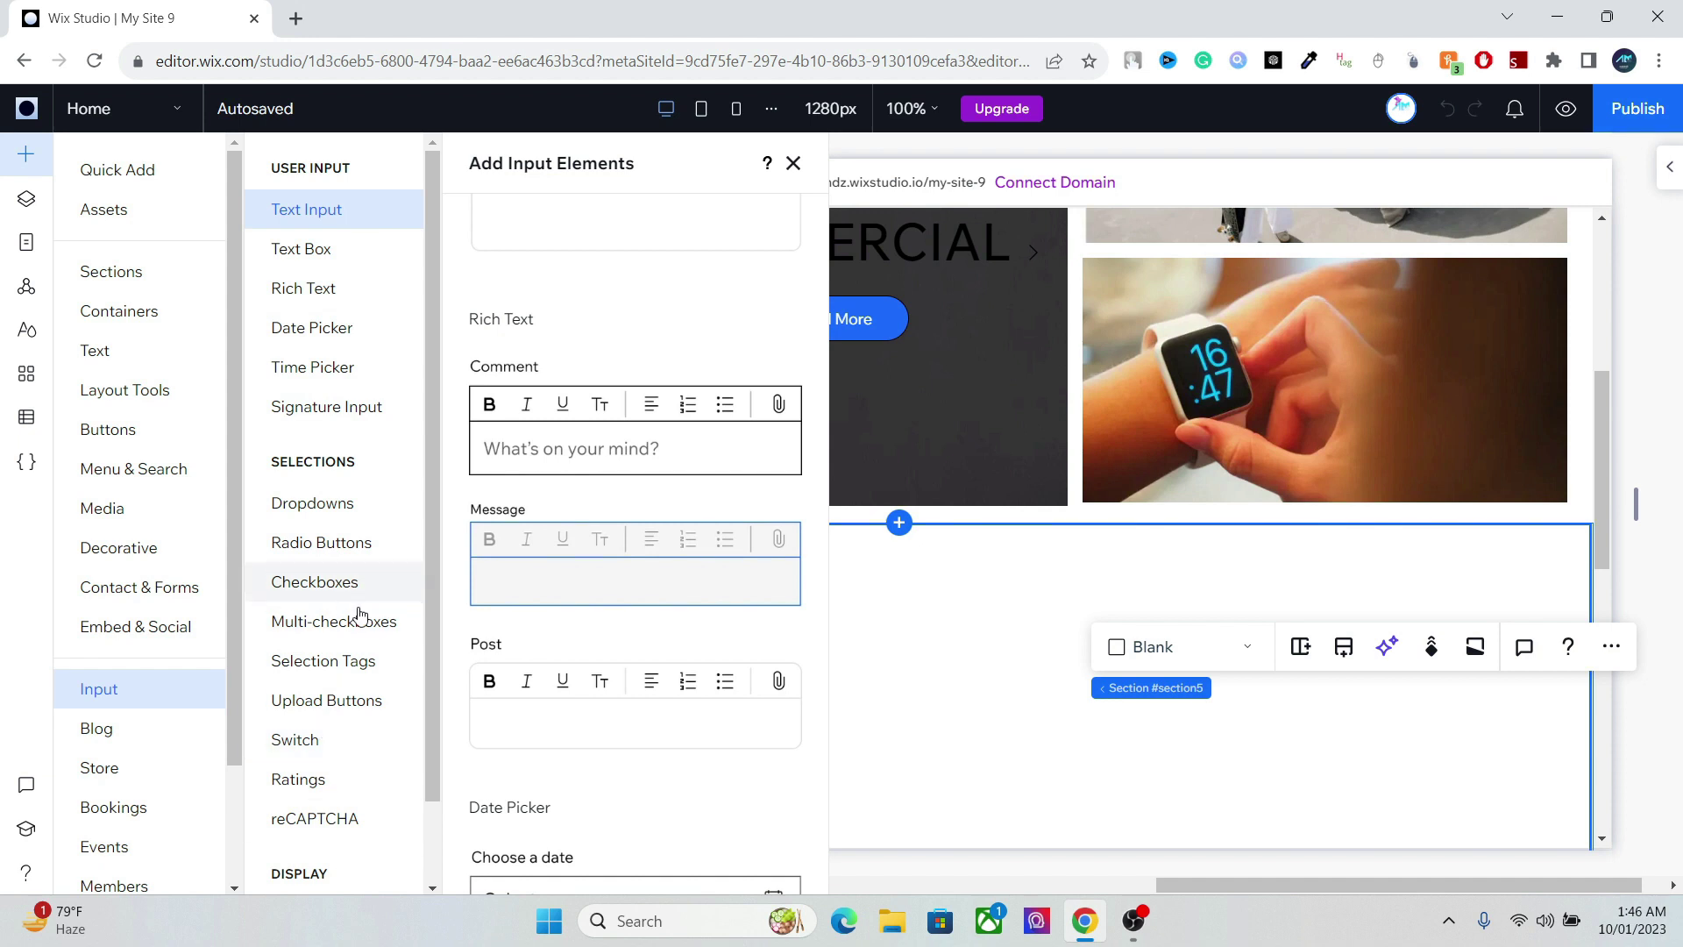
pyautogui.click(932, 631)
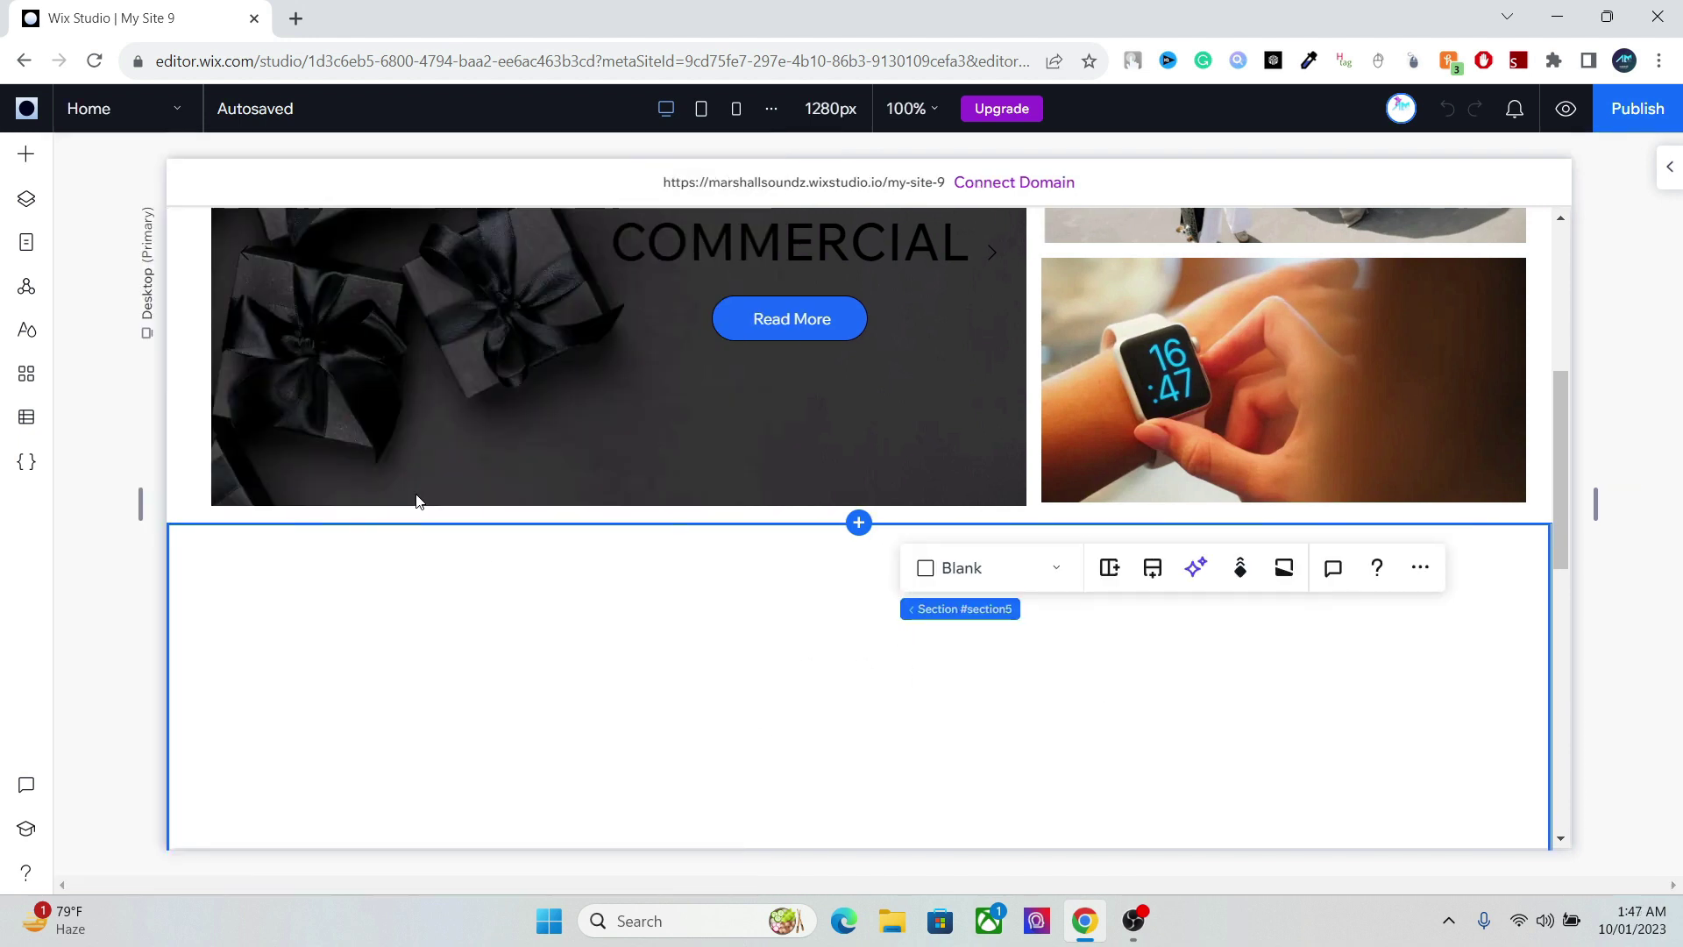
pyautogui.click(802, 701)
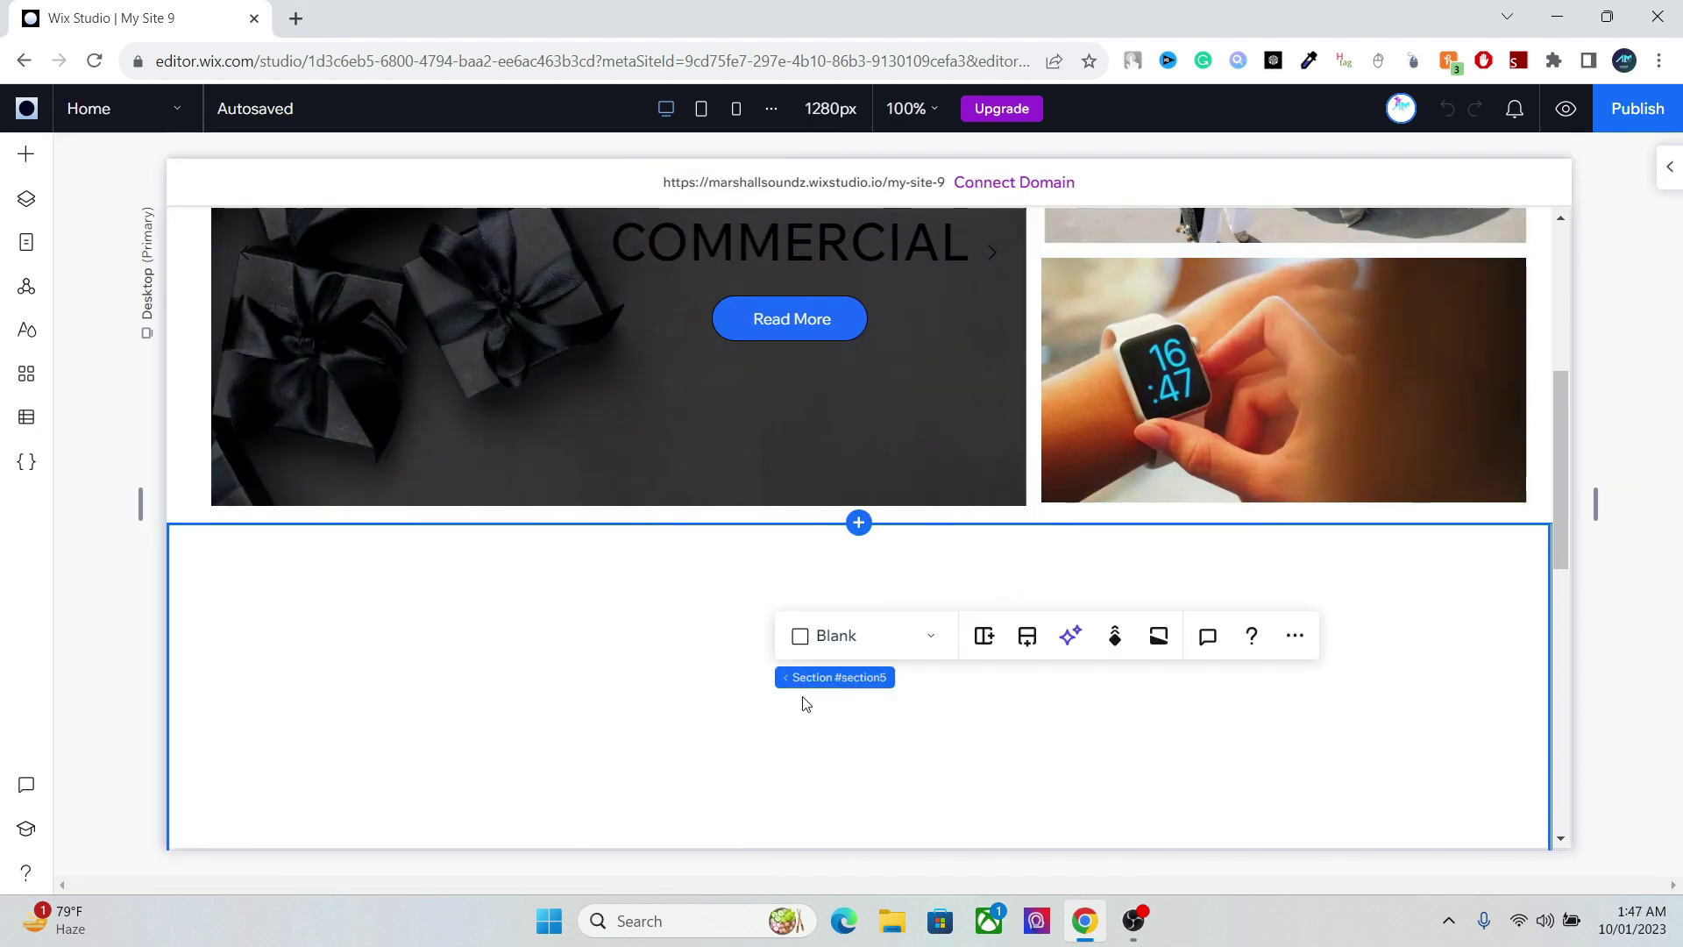
# - Add a three-column repeater from the layout tools to the blank section
pyautogui.click(26, 155)
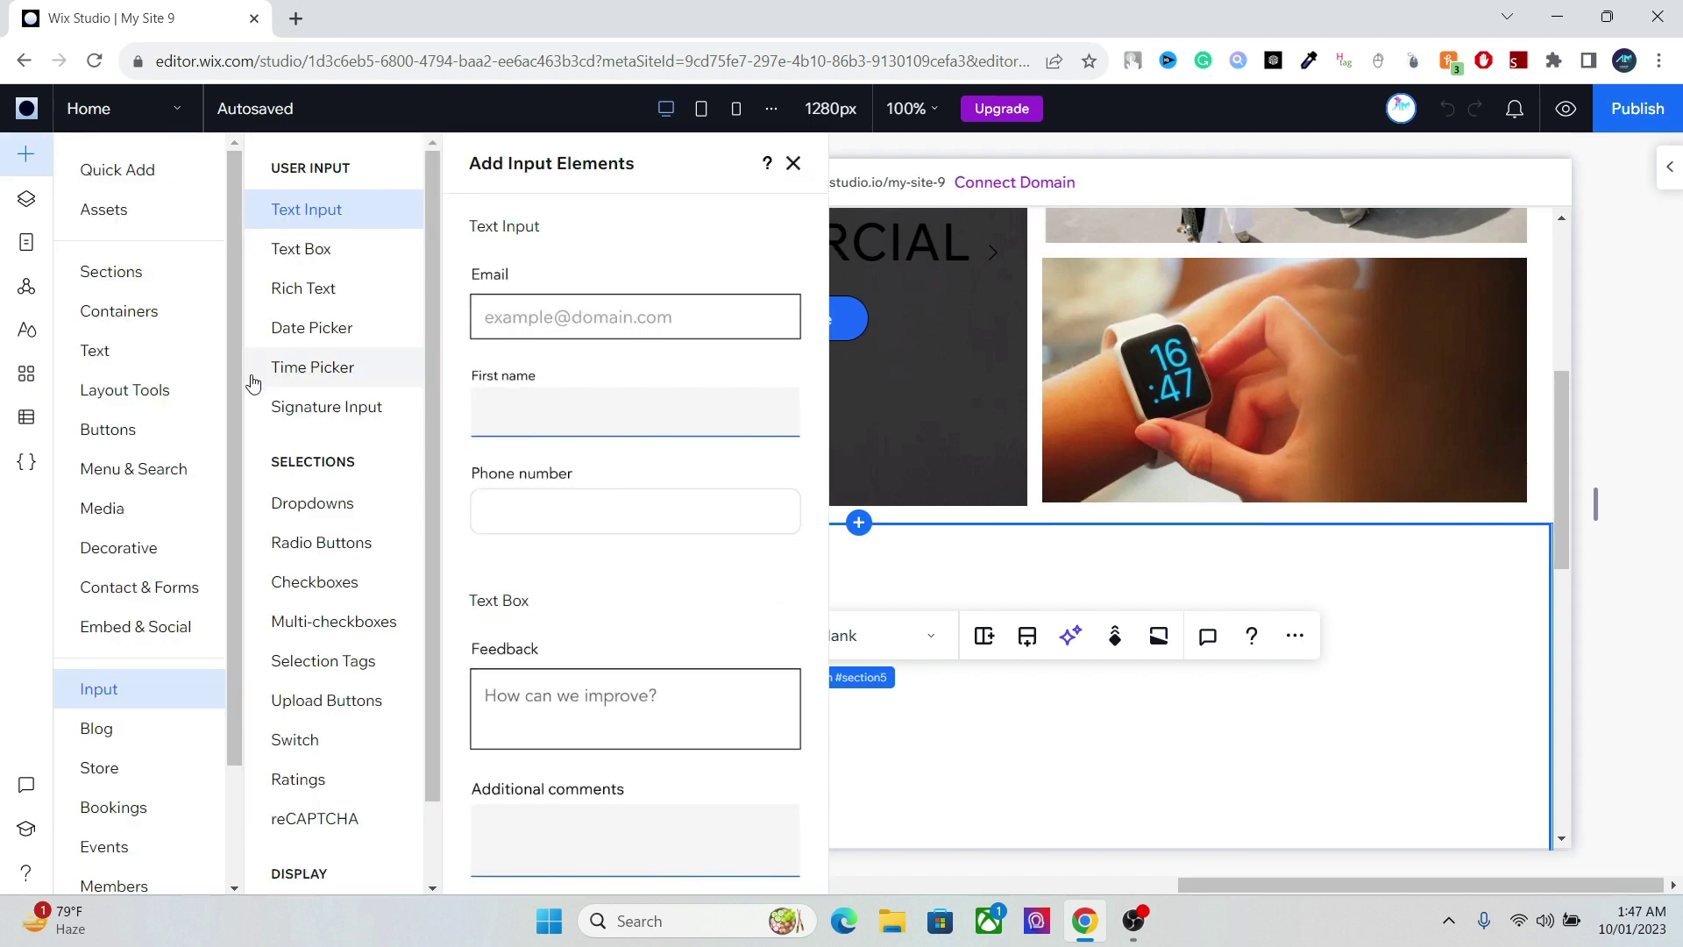
pyautogui.click(140, 396)
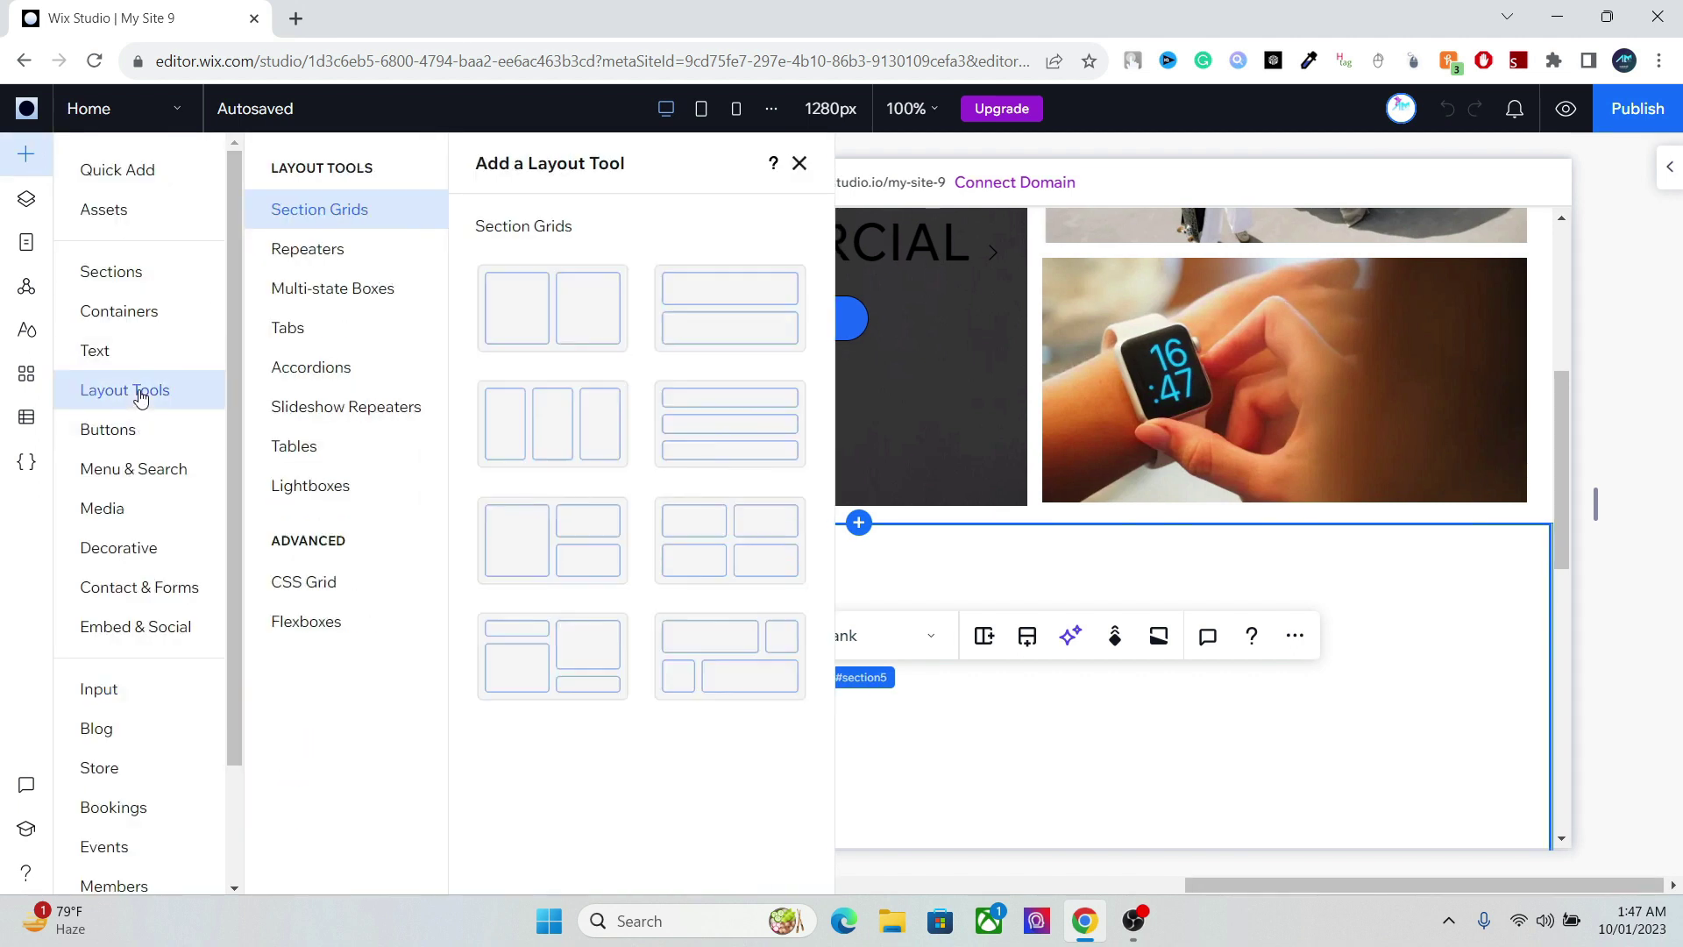
pyautogui.click(346, 254)
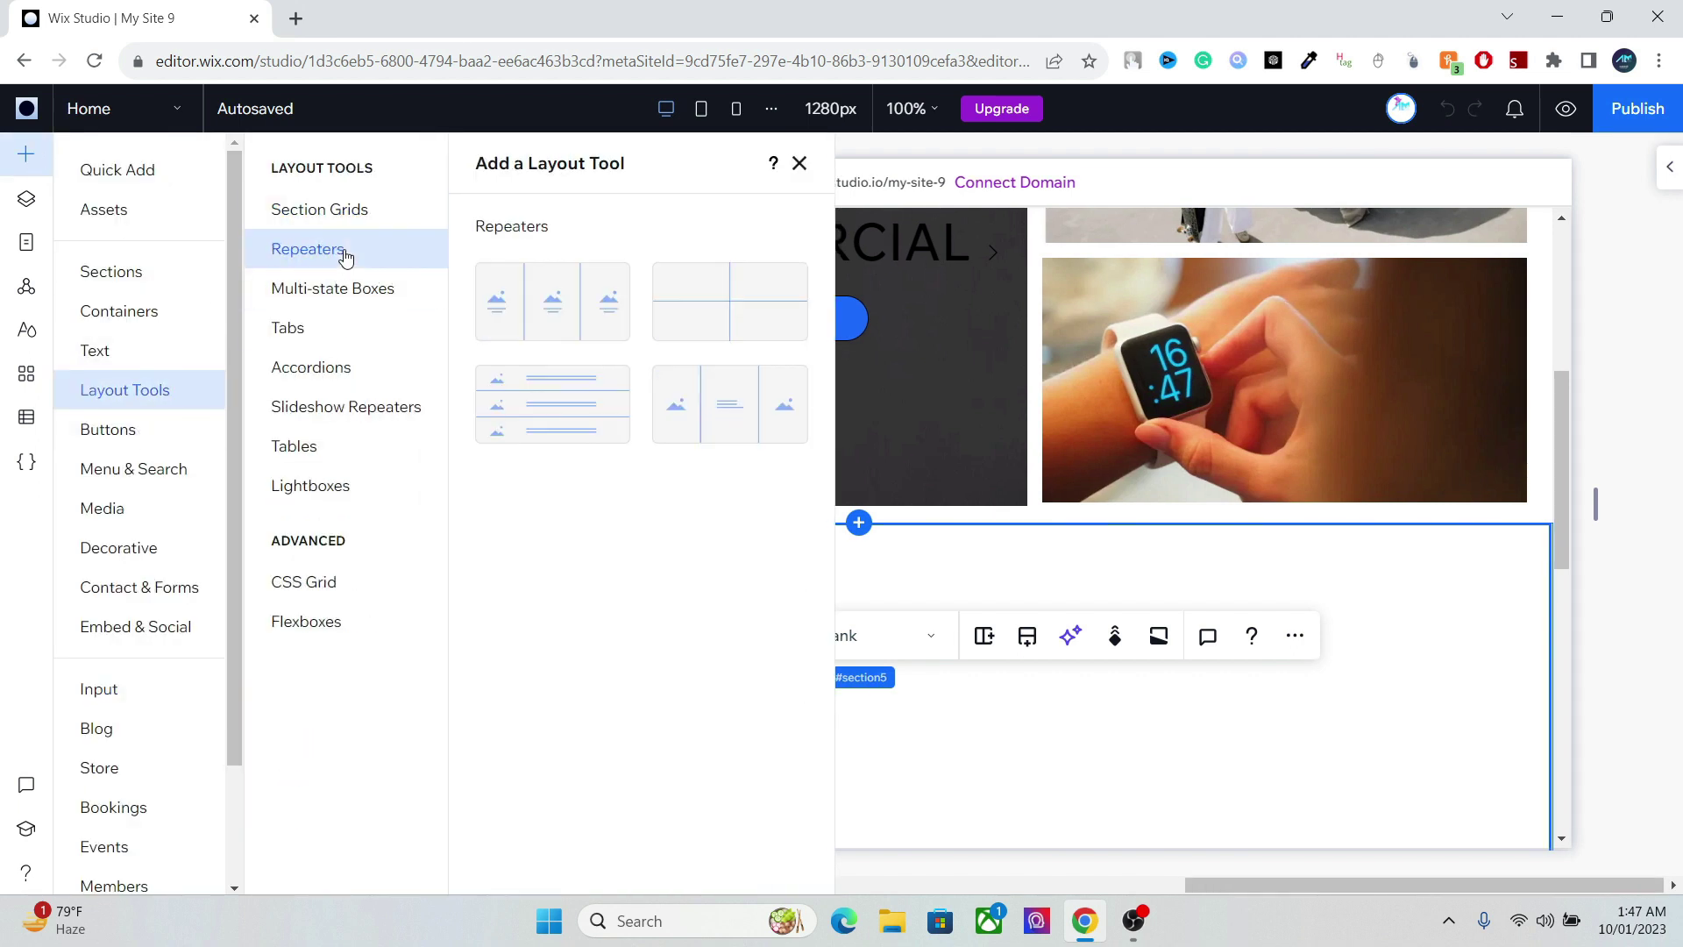
pyautogui.click(515, 274)
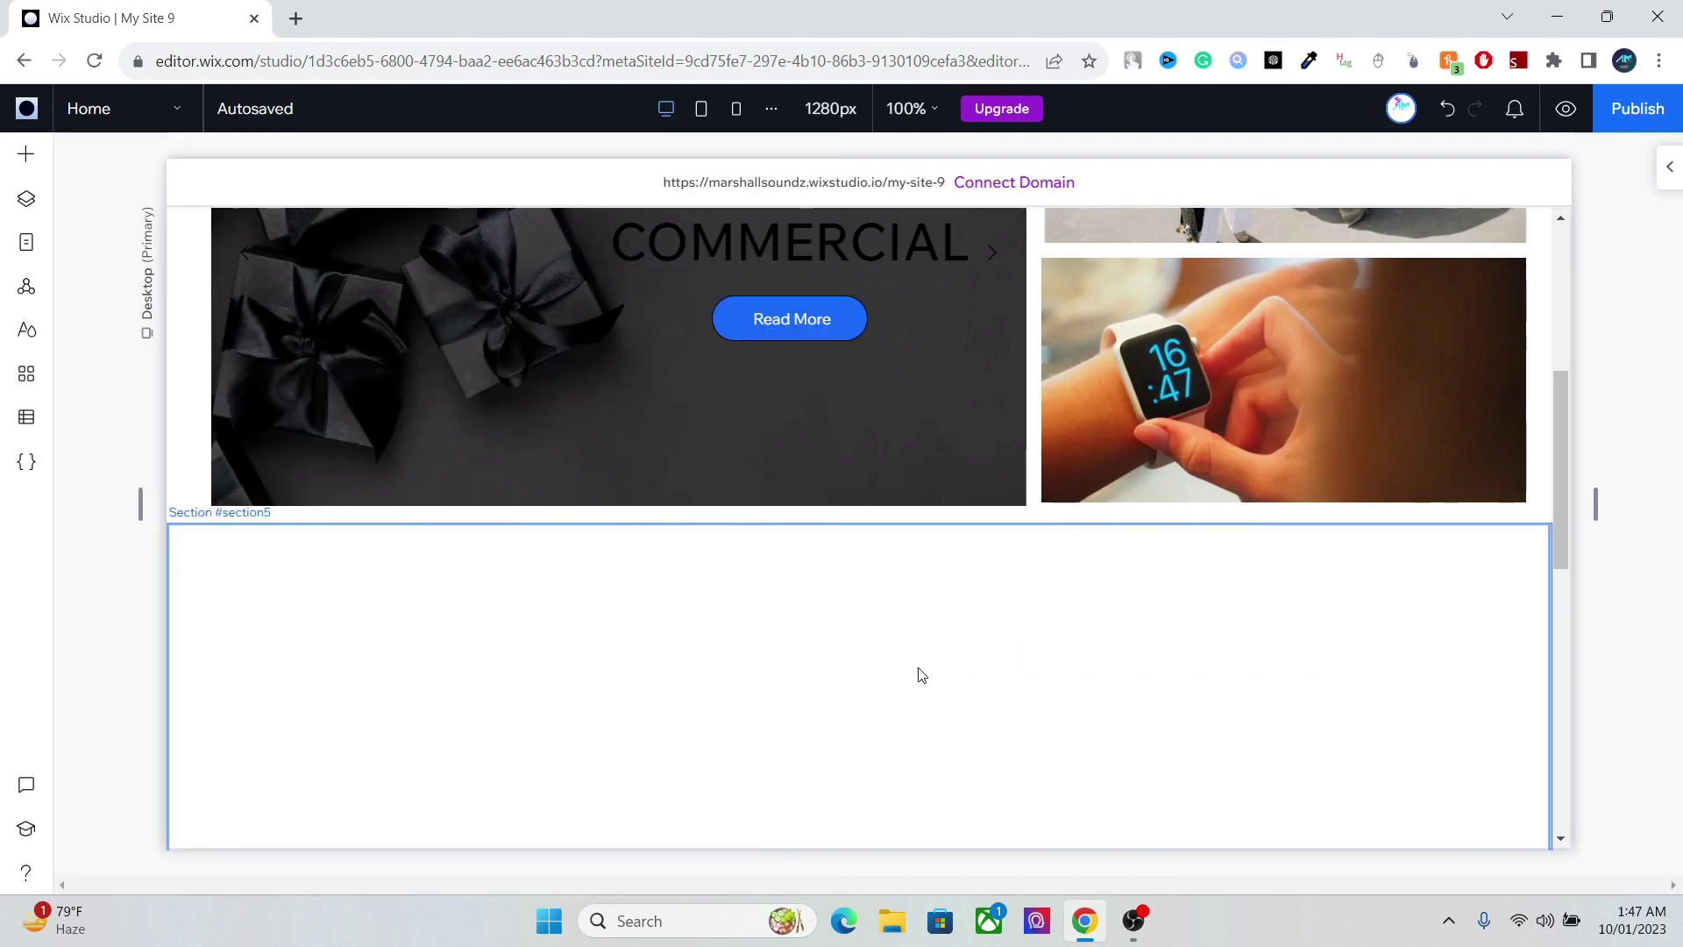
# - Move the repeater to the upper left of the blank section, aligned with the banner's left edge
pyautogui.moveTo(1563, 509); pyautogui.dragTo(1561, 626)
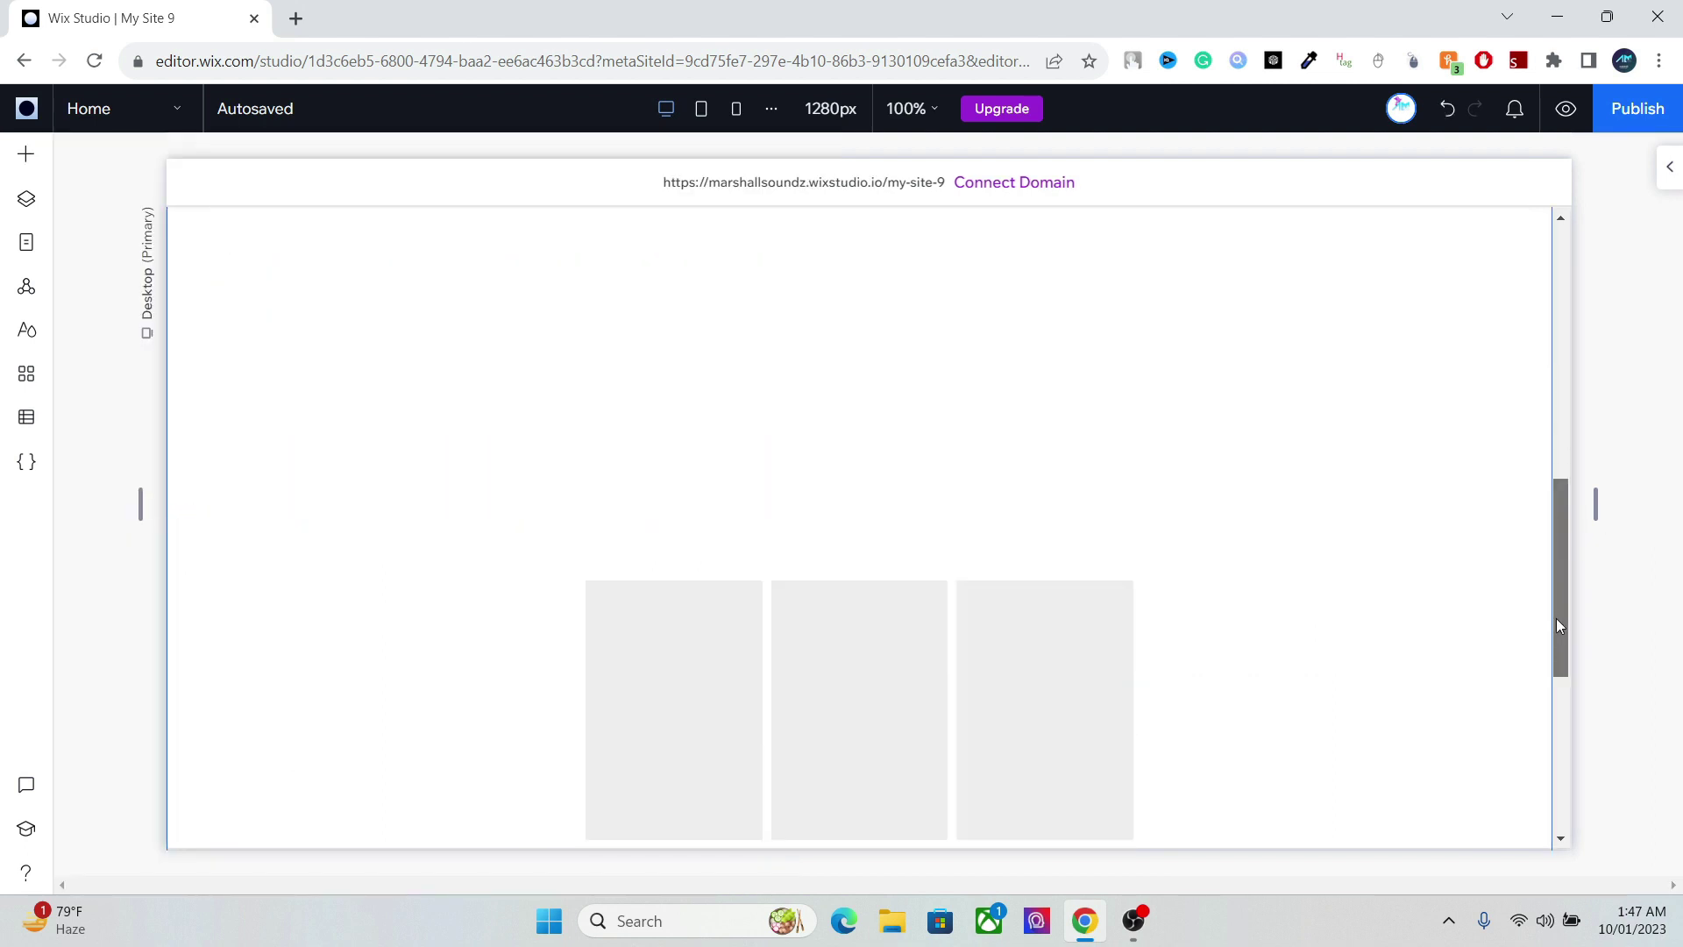
pyautogui.click(819, 649)
pyautogui.click(674, 658)
pyautogui.moveTo(674, 658); pyautogui.dragTo(325, 302)
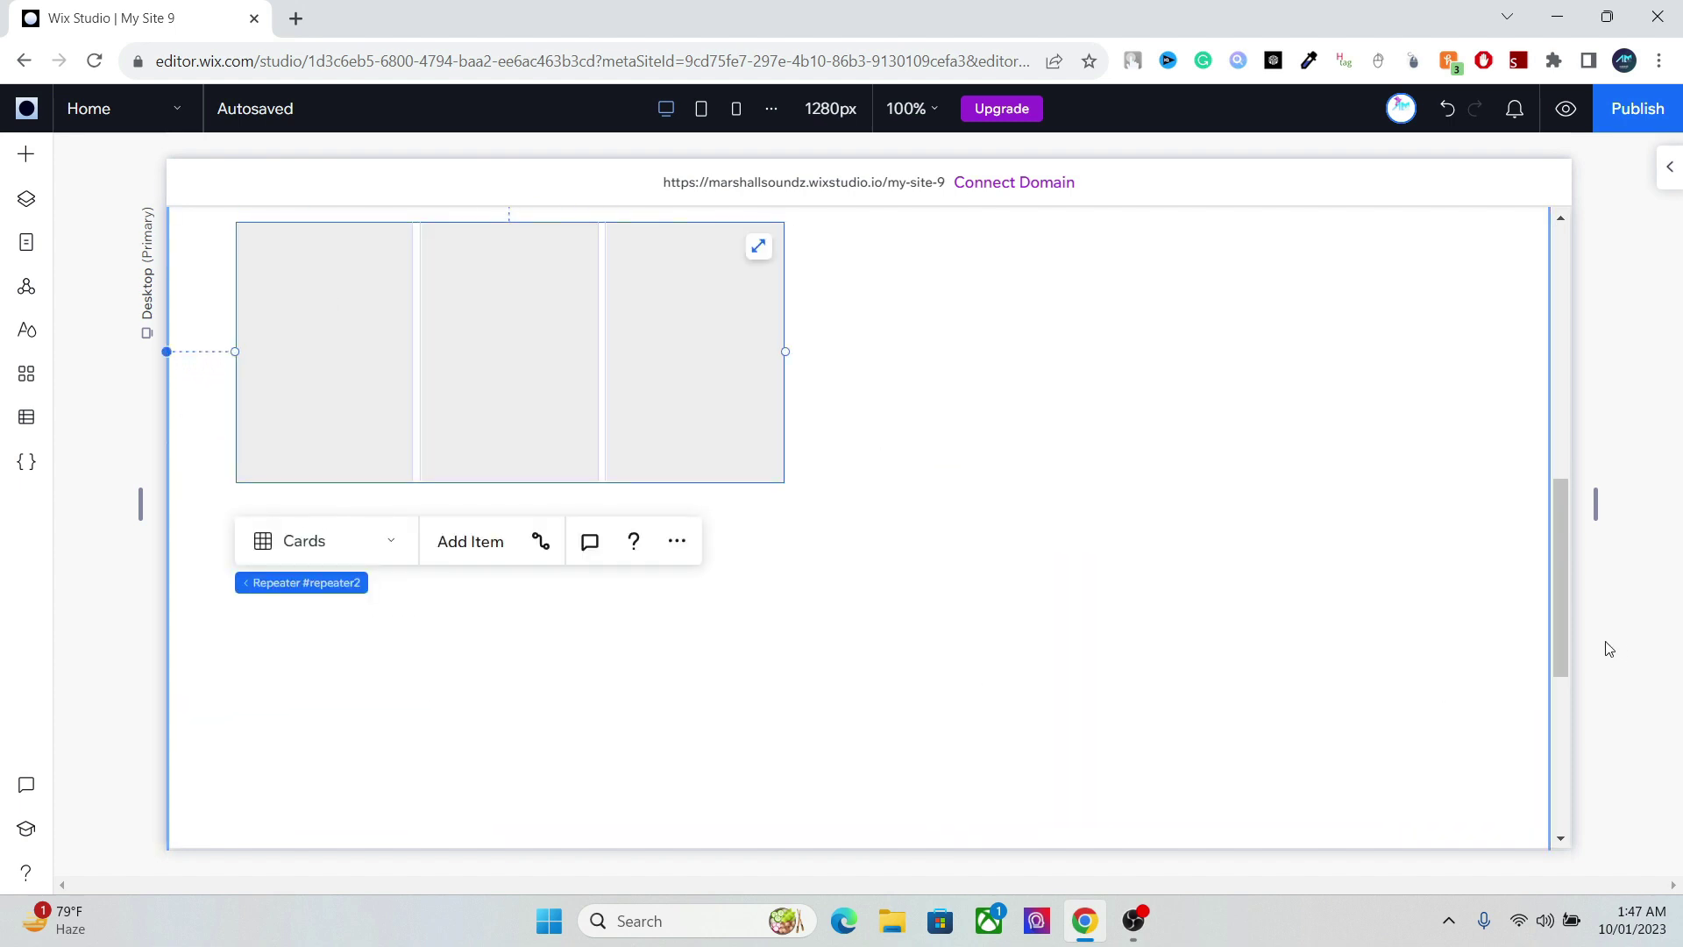
pyautogui.moveTo(1564, 640); pyautogui.dragTo(1558, 567)
pyautogui.click(587, 692)
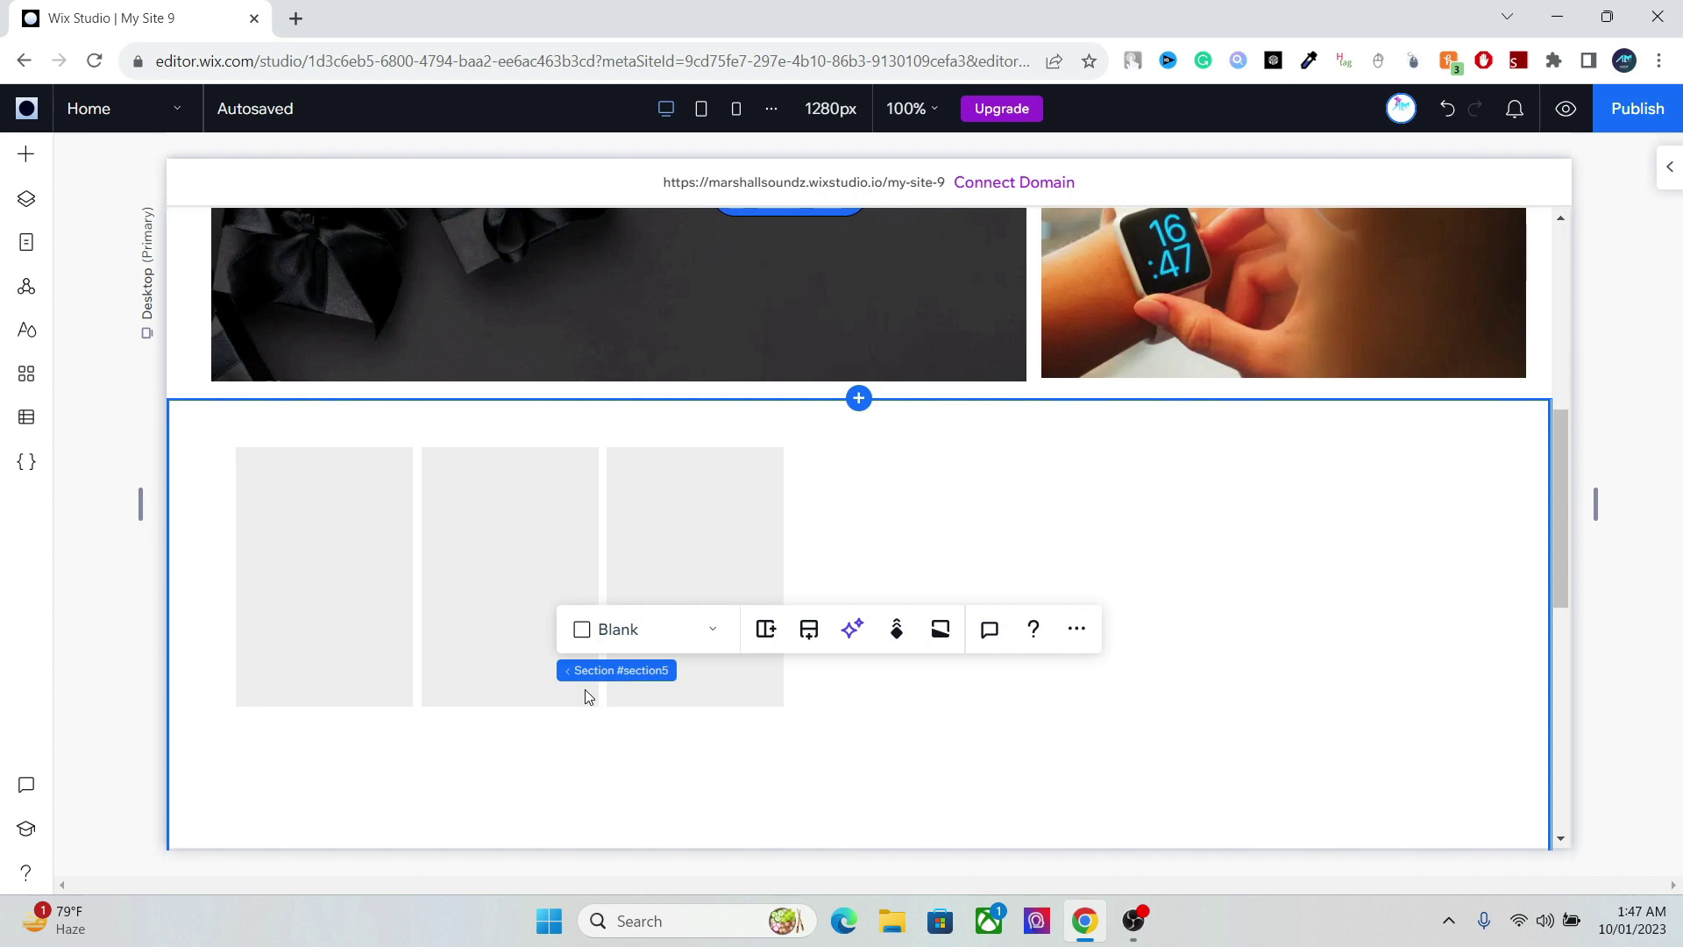
pyautogui.click(462, 613)
pyautogui.moveTo(462, 612); pyautogui.dragTo(437, 675)
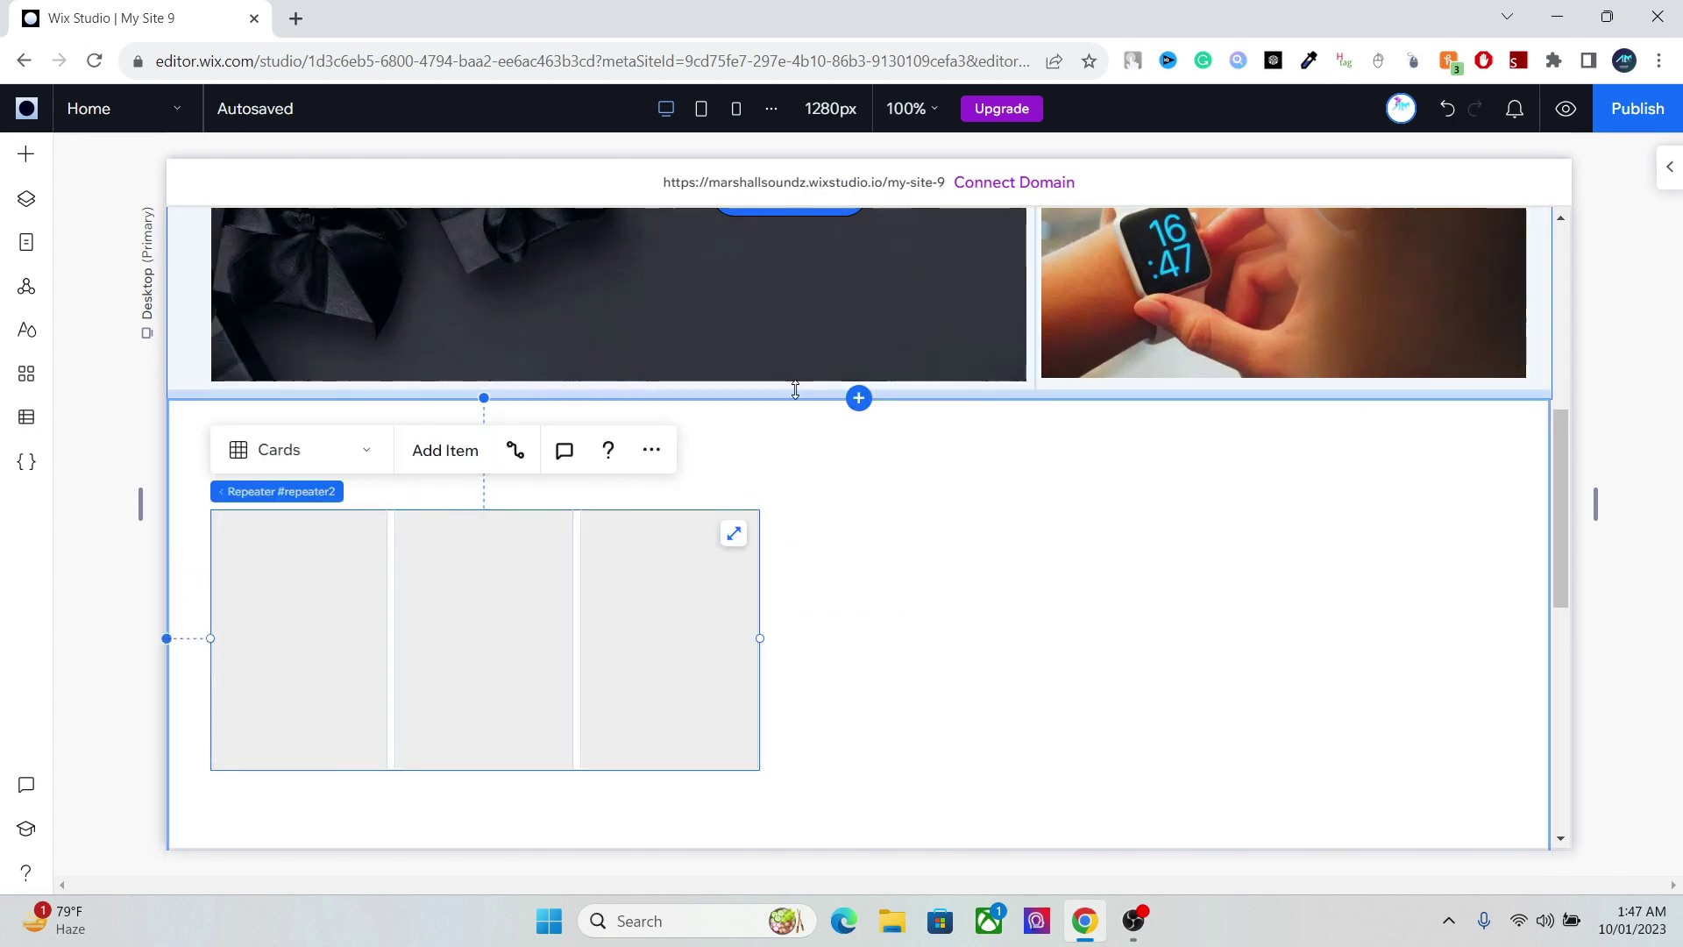
# - Widen the repeater to the right edge of the images above and make its items taller
pyautogui.click(684, 562)
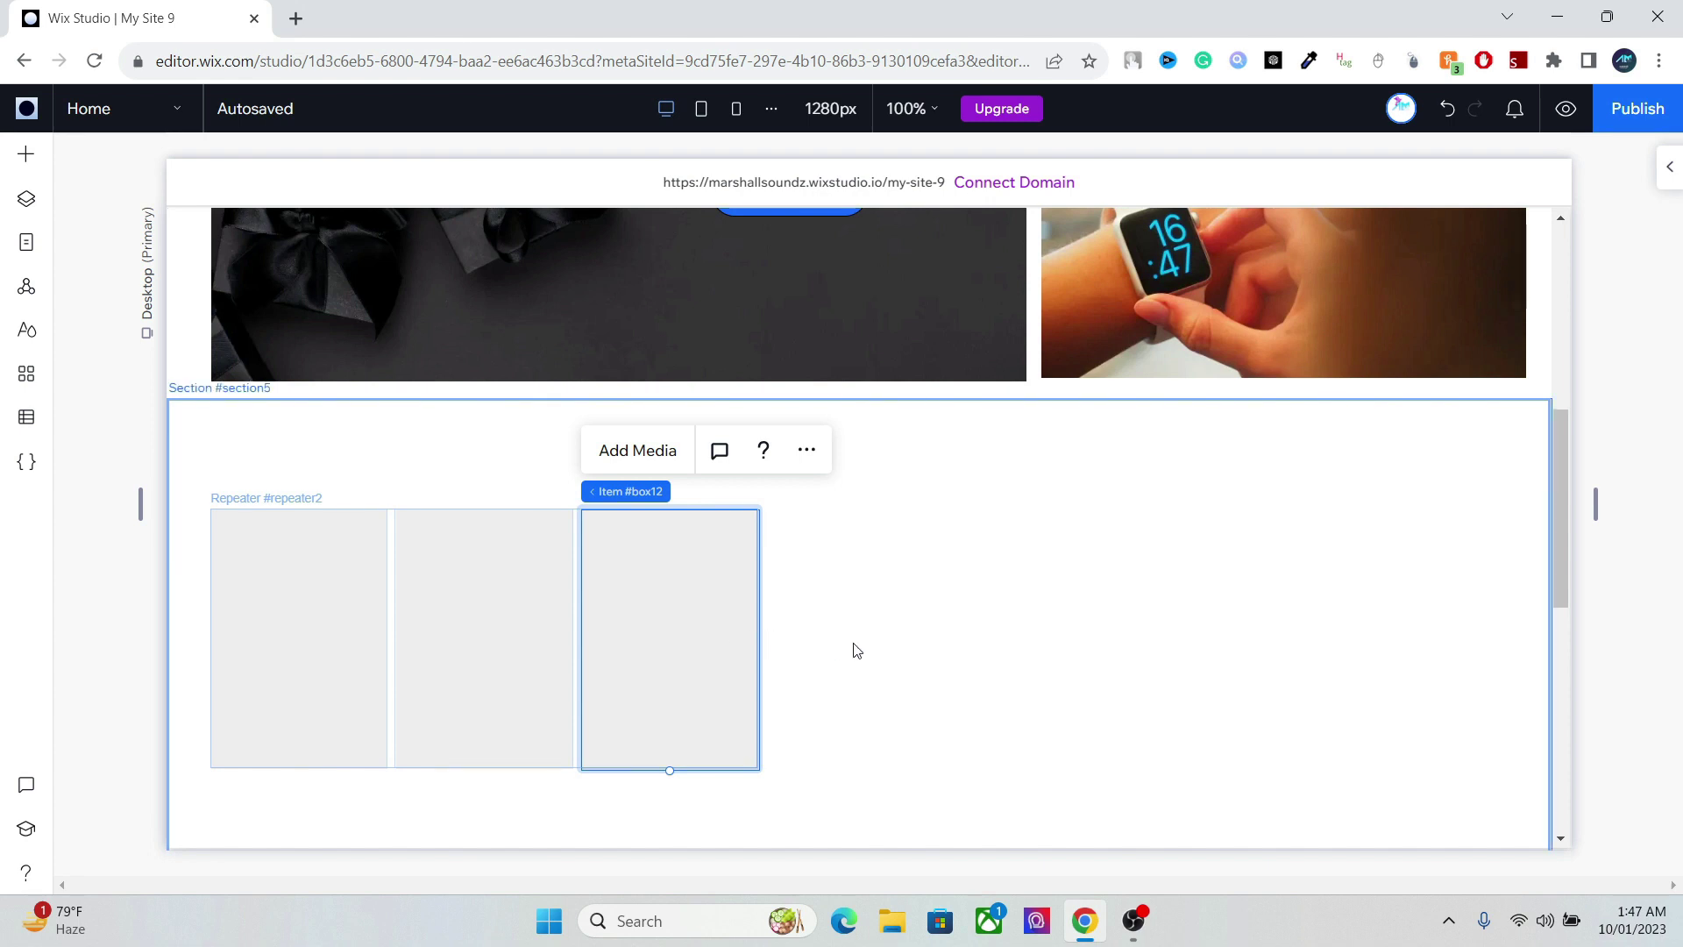
pyautogui.click(881, 678)
pyautogui.click(471, 638)
pyautogui.click(762, 654)
pyautogui.click(603, 642)
pyautogui.moveTo(759, 638); pyautogui.dragTo(1525, 673)
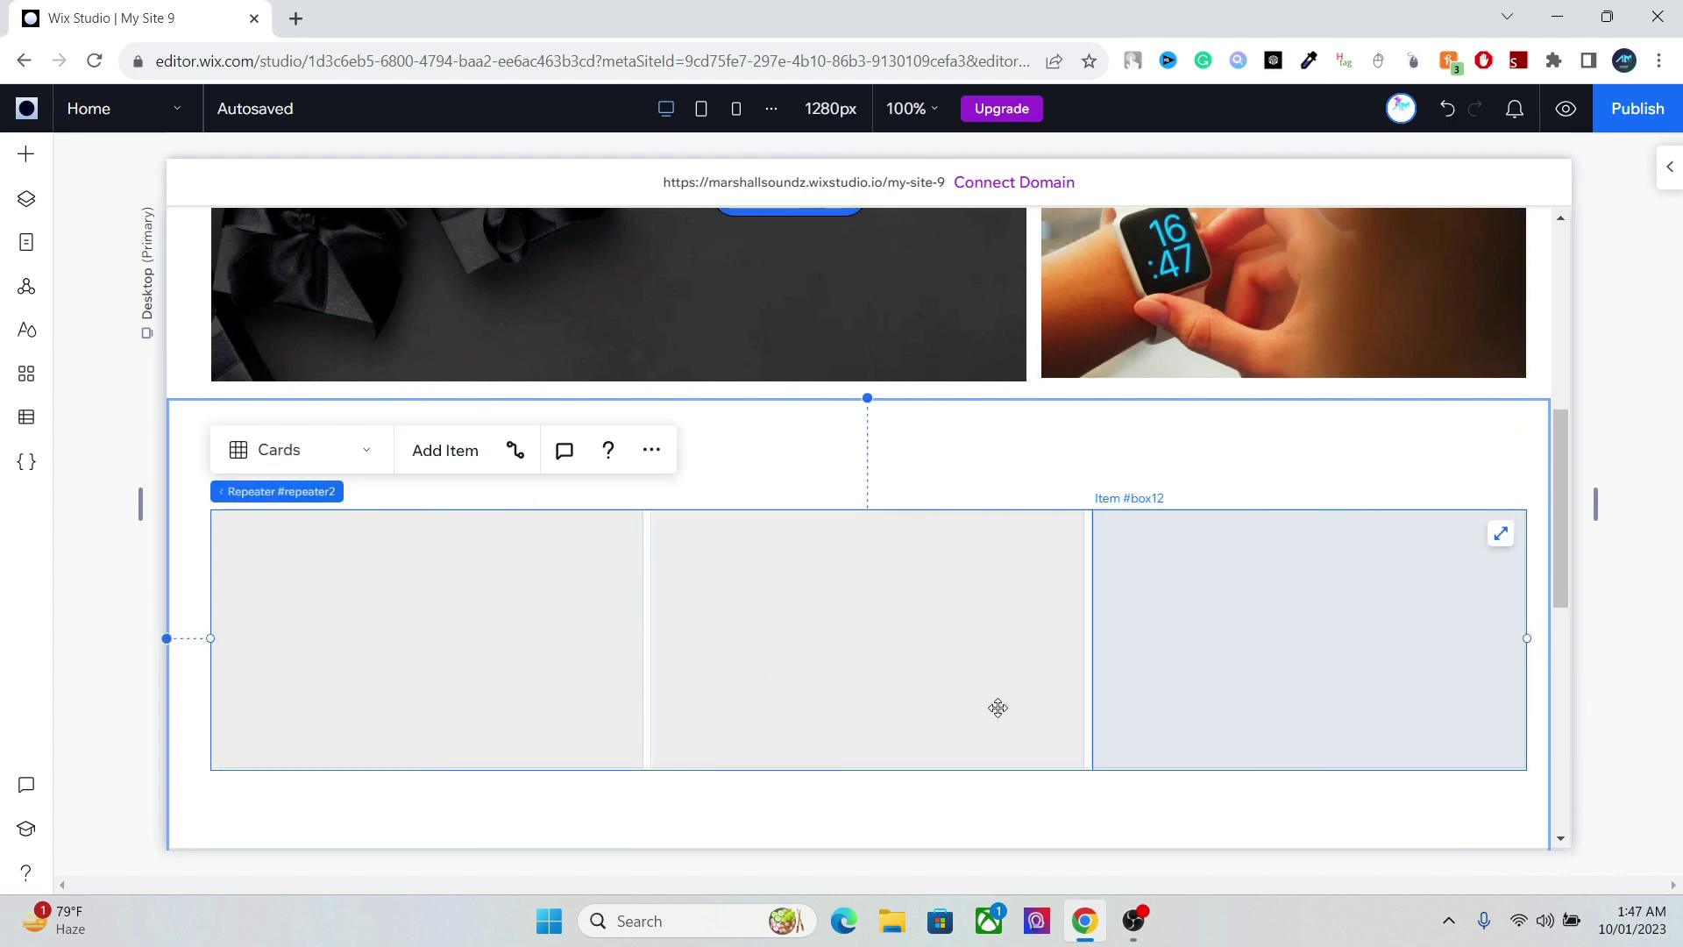
pyautogui.click(866, 749)
pyautogui.moveTo(870, 770); pyautogui.dragTo(870, 874)
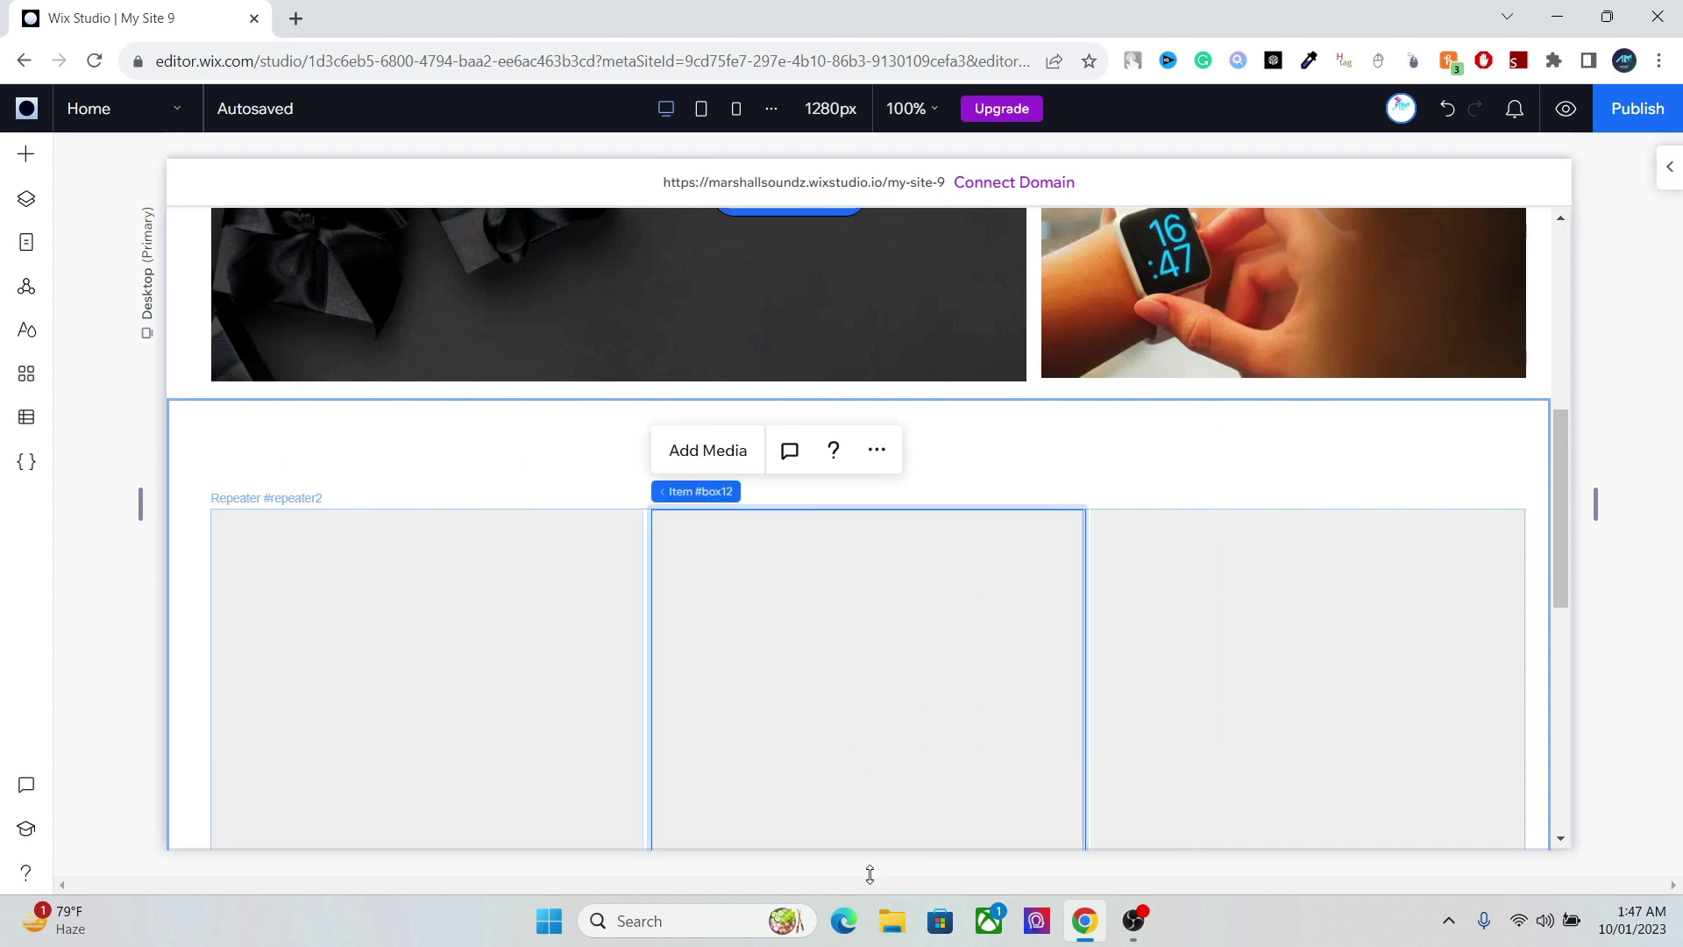
# - Add an image to the first repeater item with Quick Add
pyautogui.click(1544, 591)
pyautogui.scroll(-2, 881, 582)
pyautogui.click(379, 511)
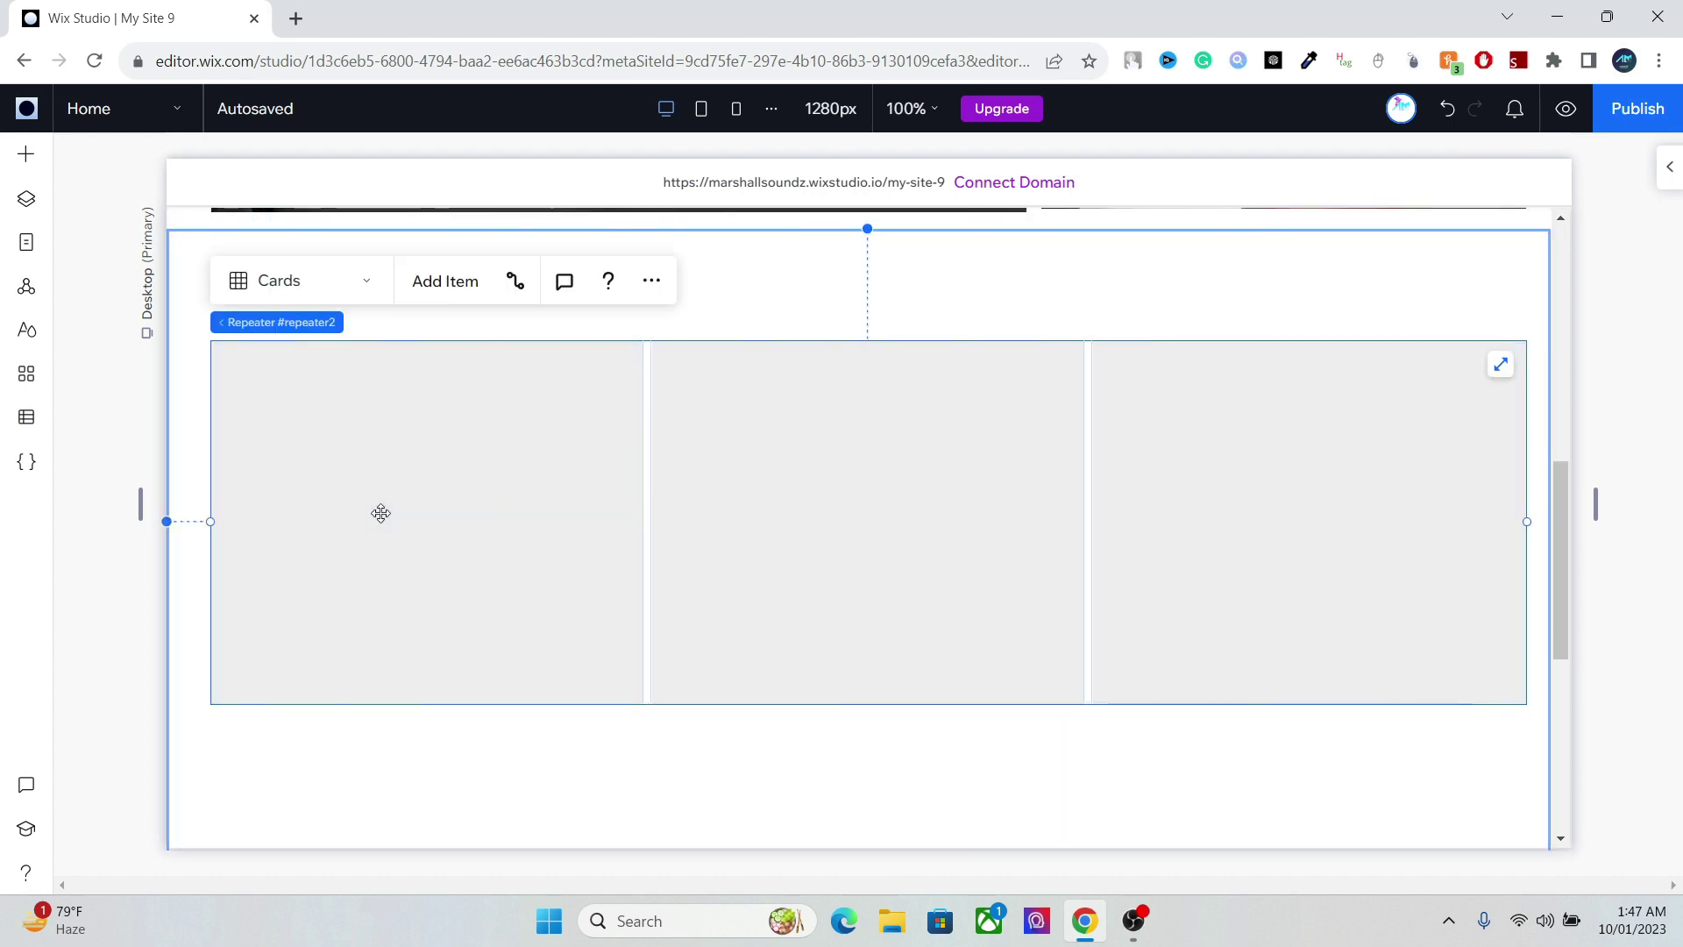
pyautogui.rightClick(311, 454)
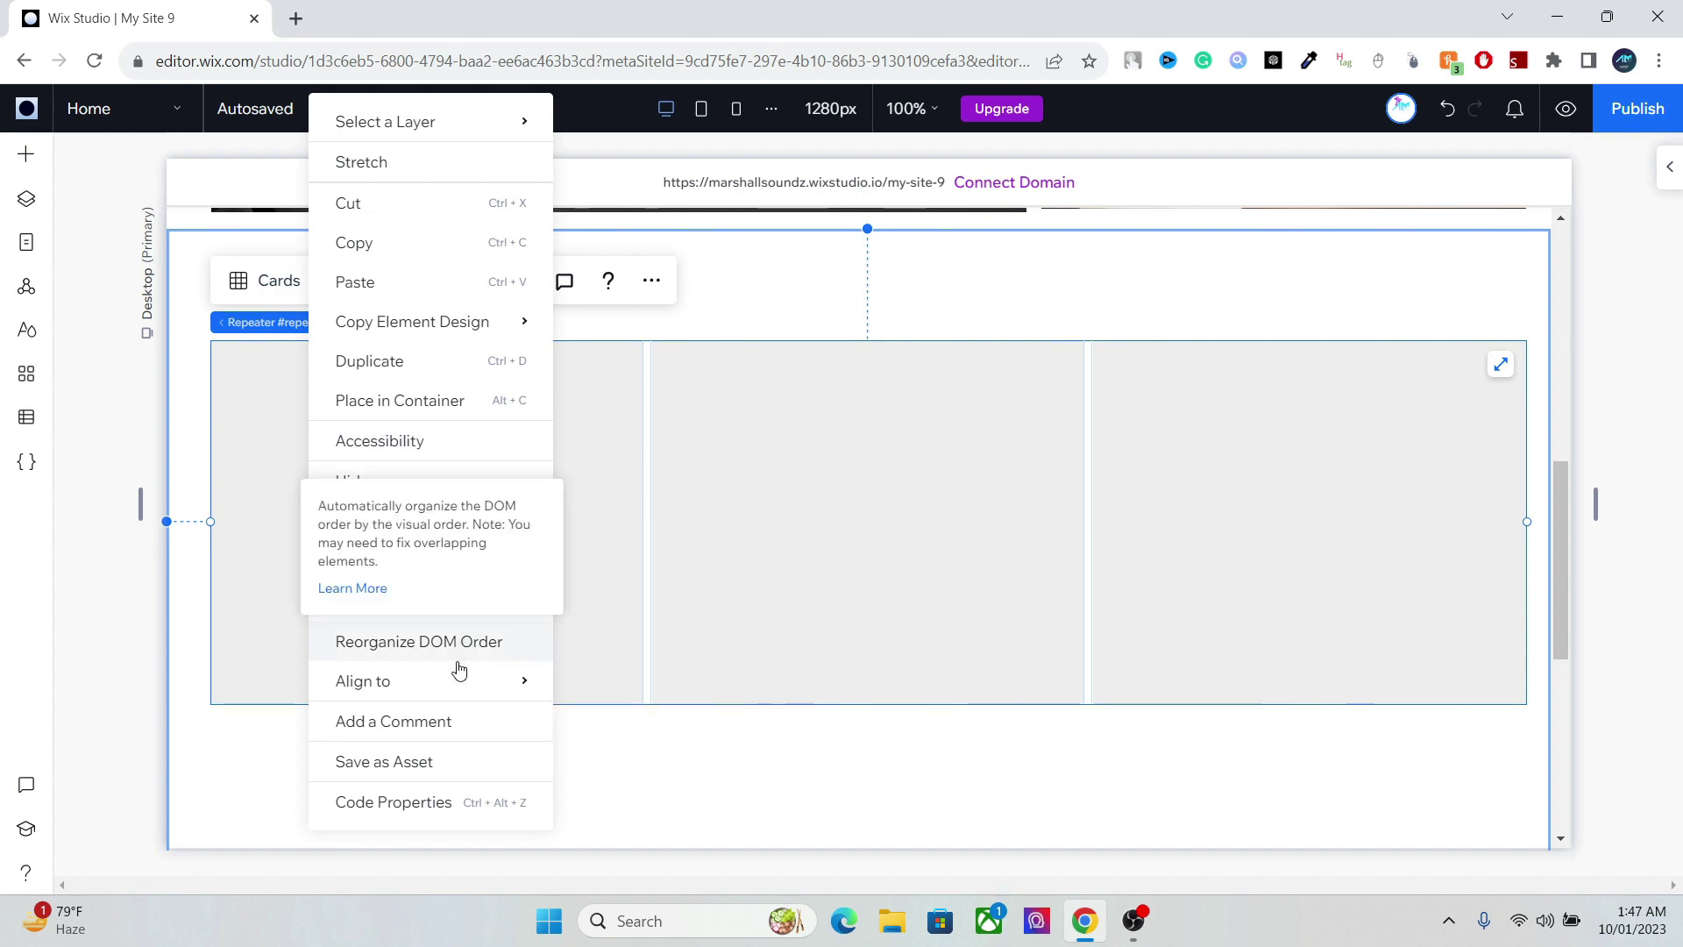
pyautogui.moveTo(628, 397)
pyautogui.click(593, 481)
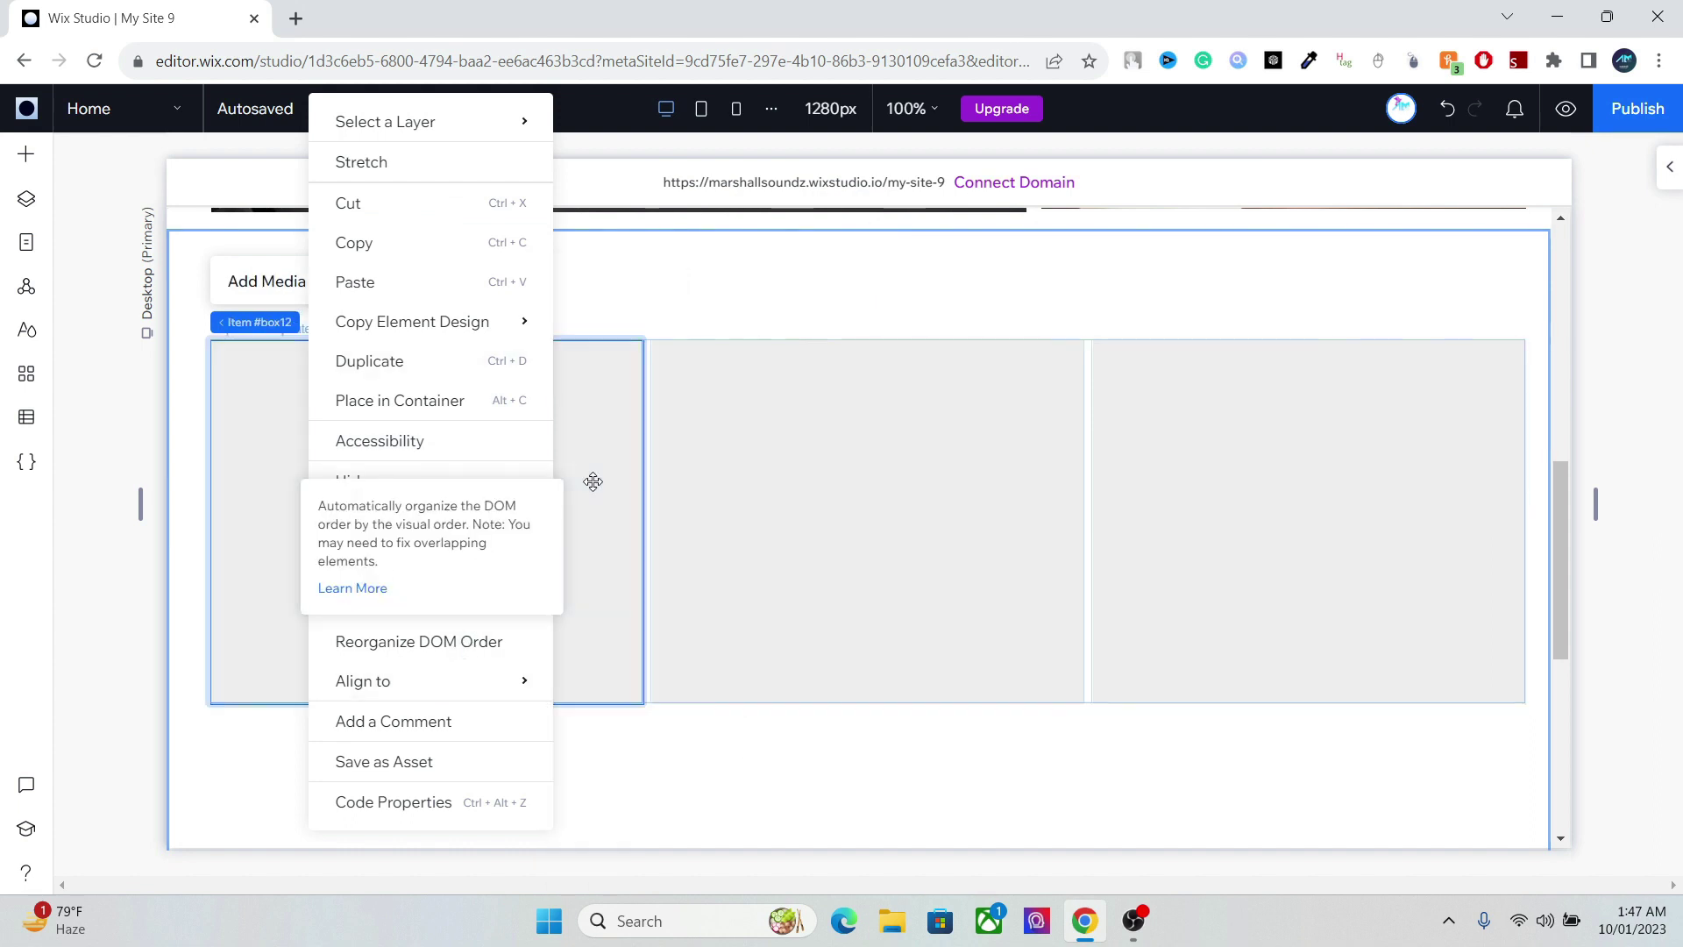
pyautogui.rightClick(259, 491)
pyautogui.moveTo(324, 487)
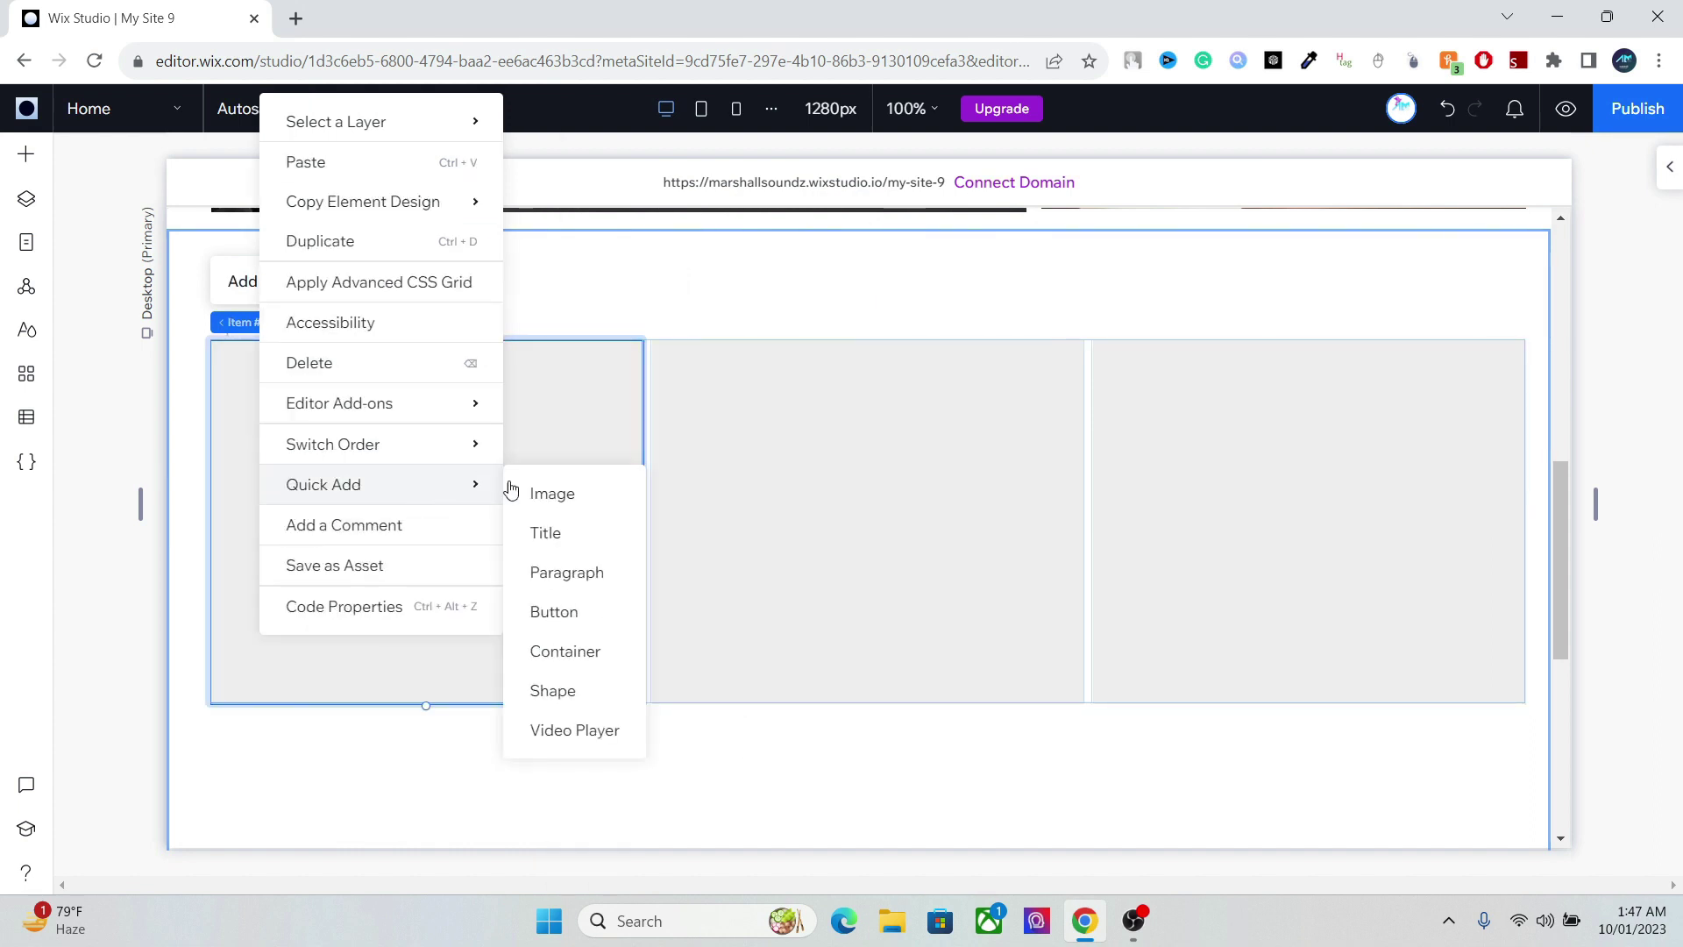
pyautogui.click(575, 496)
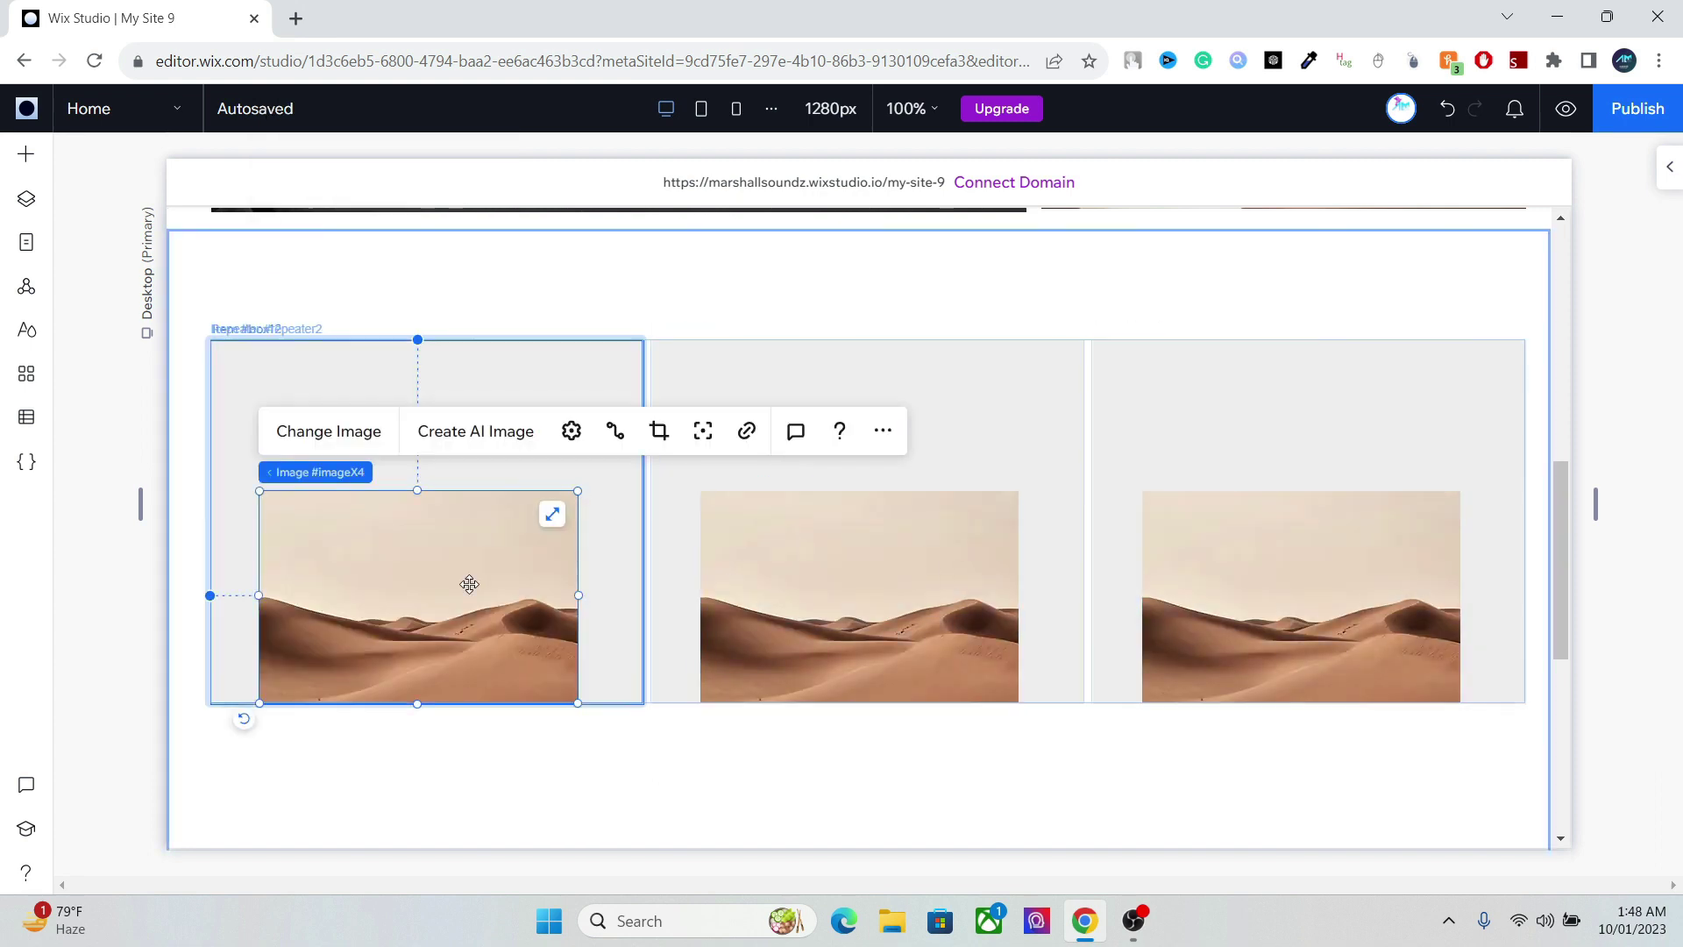
# - Move the repeater item's image to the upper part of its card and enlarge it to nearly the card's width
pyautogui.moveTo(413, 580); pyautogui.dragTo(391, 454)
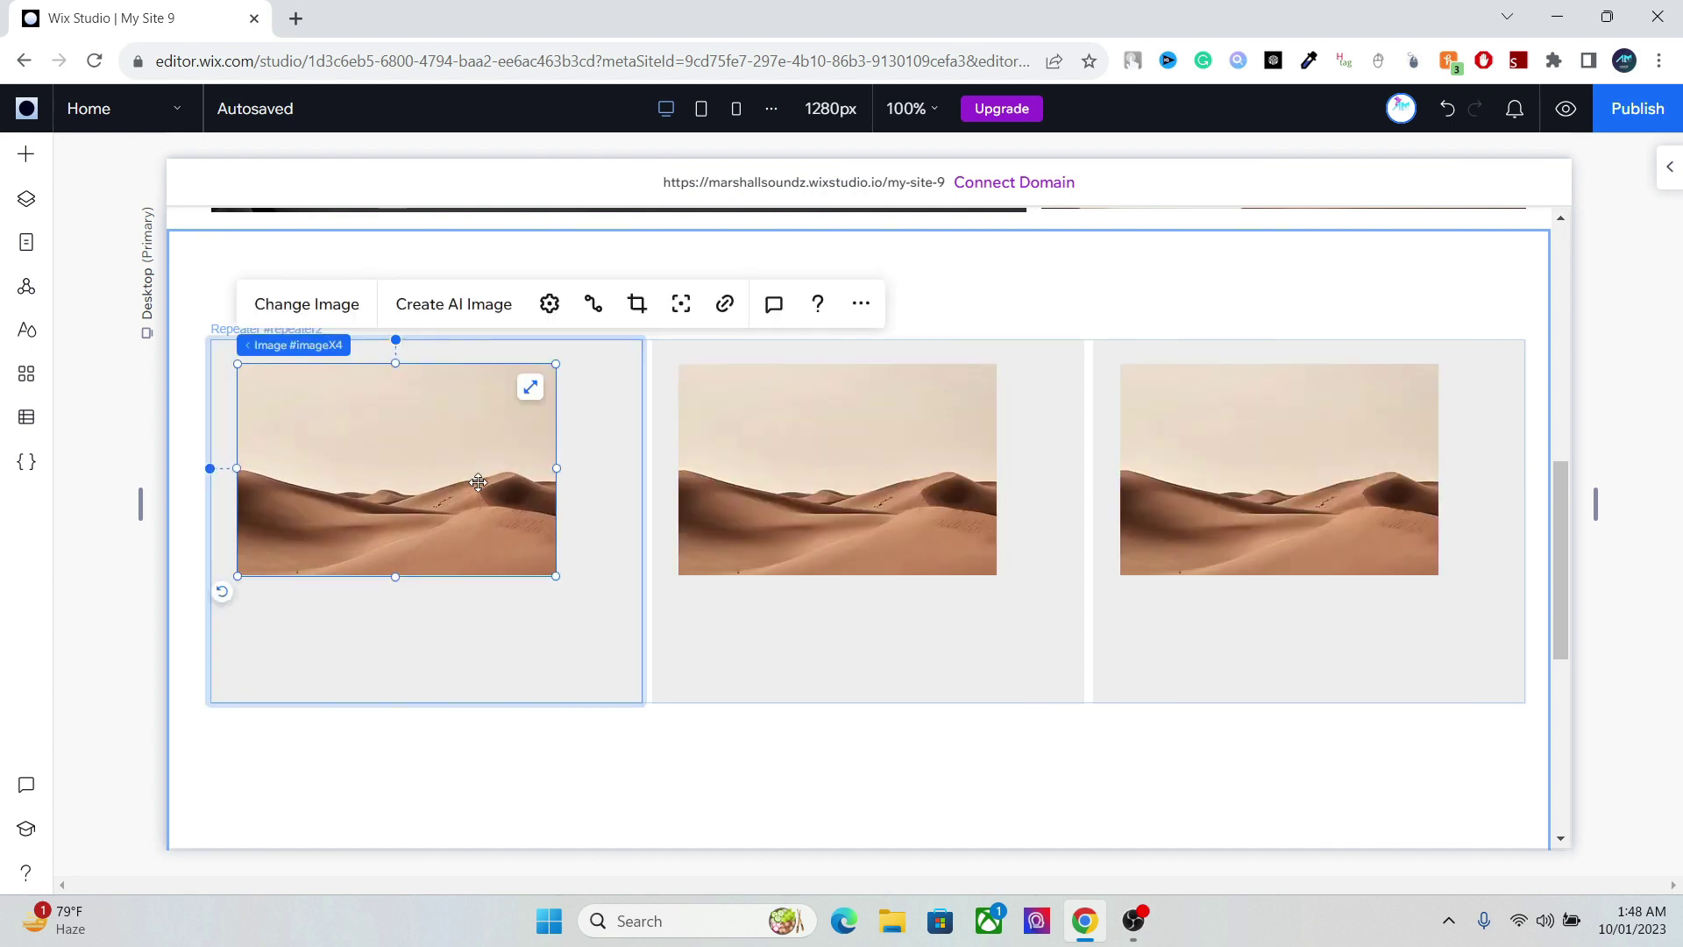
pyautogui.moveTo(556, 471); pyautogui.dragTo(612, 473)
pyautogui.moveTo(424, 576); pyautogui.dragTo(422, 645)
# - Extend the repeater items downward to leave free space below the images
pyautogui.click(396, 675)
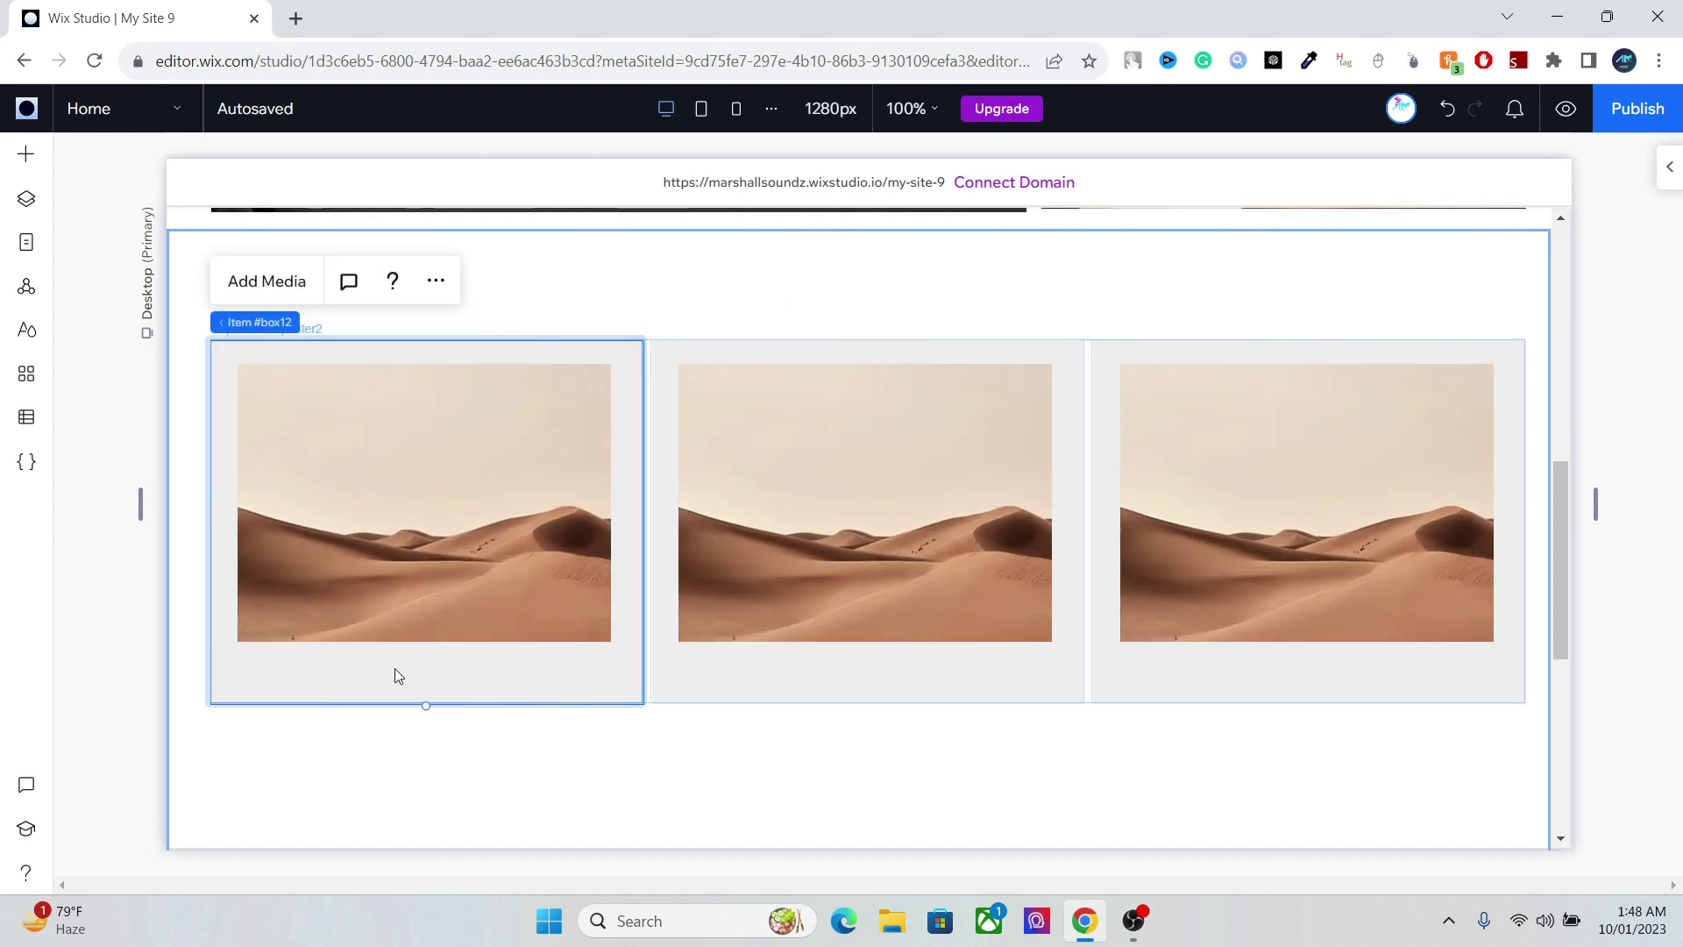
pyautogui.click(431, 709)
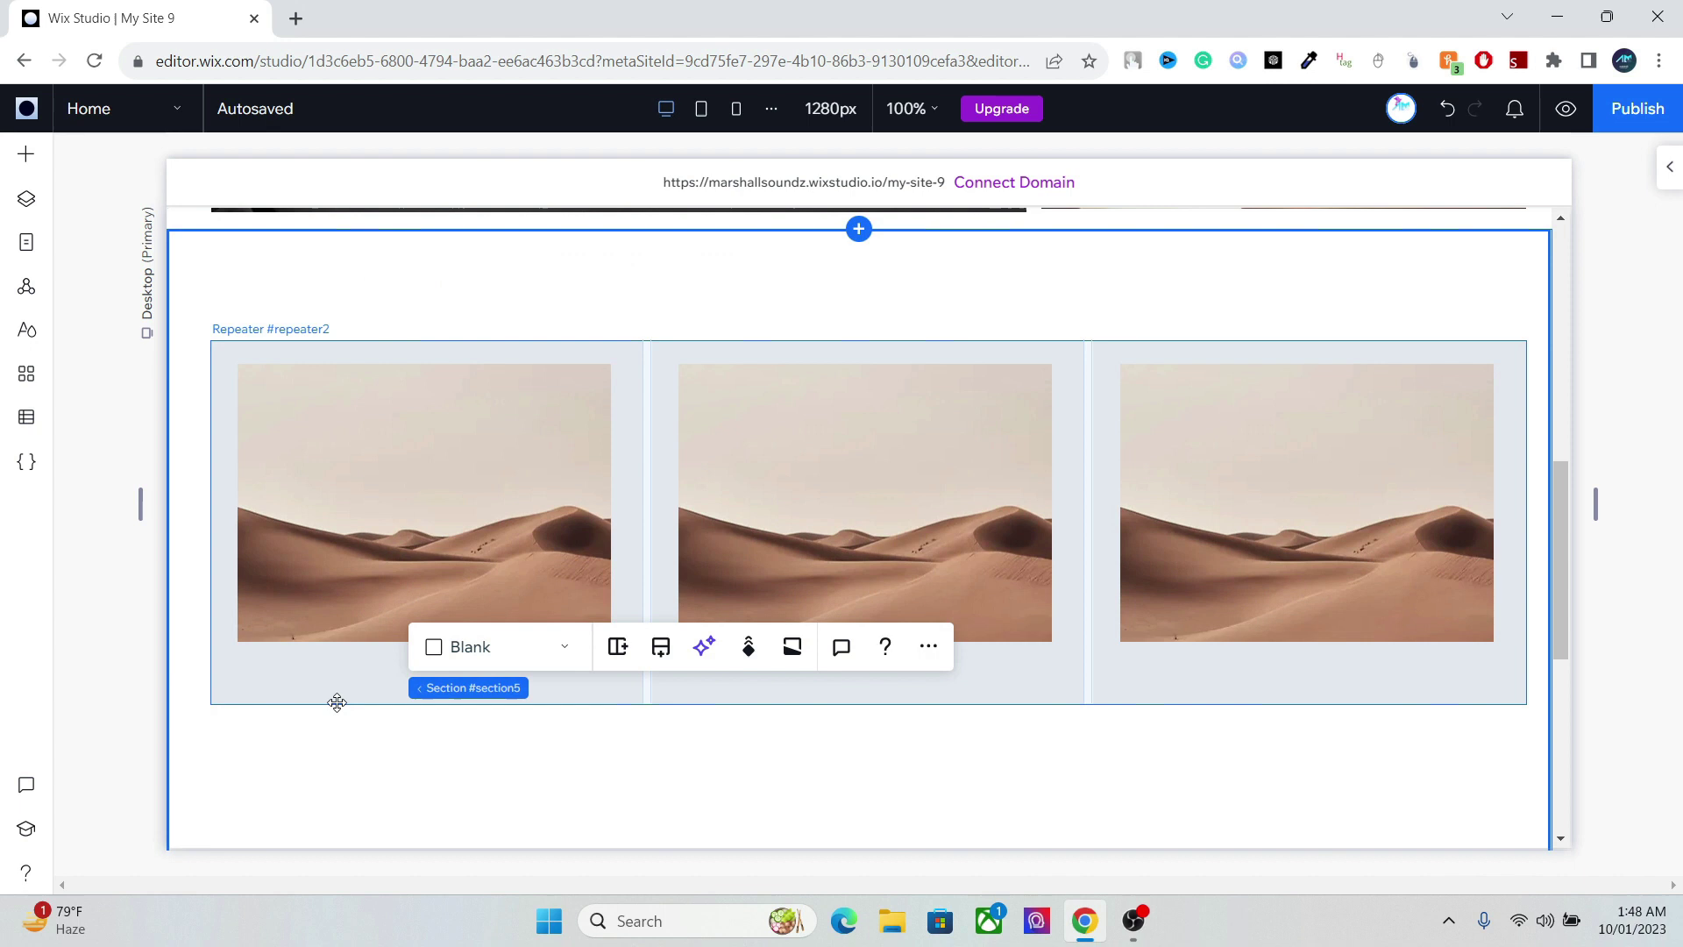
pyautogui.click(423, 684)
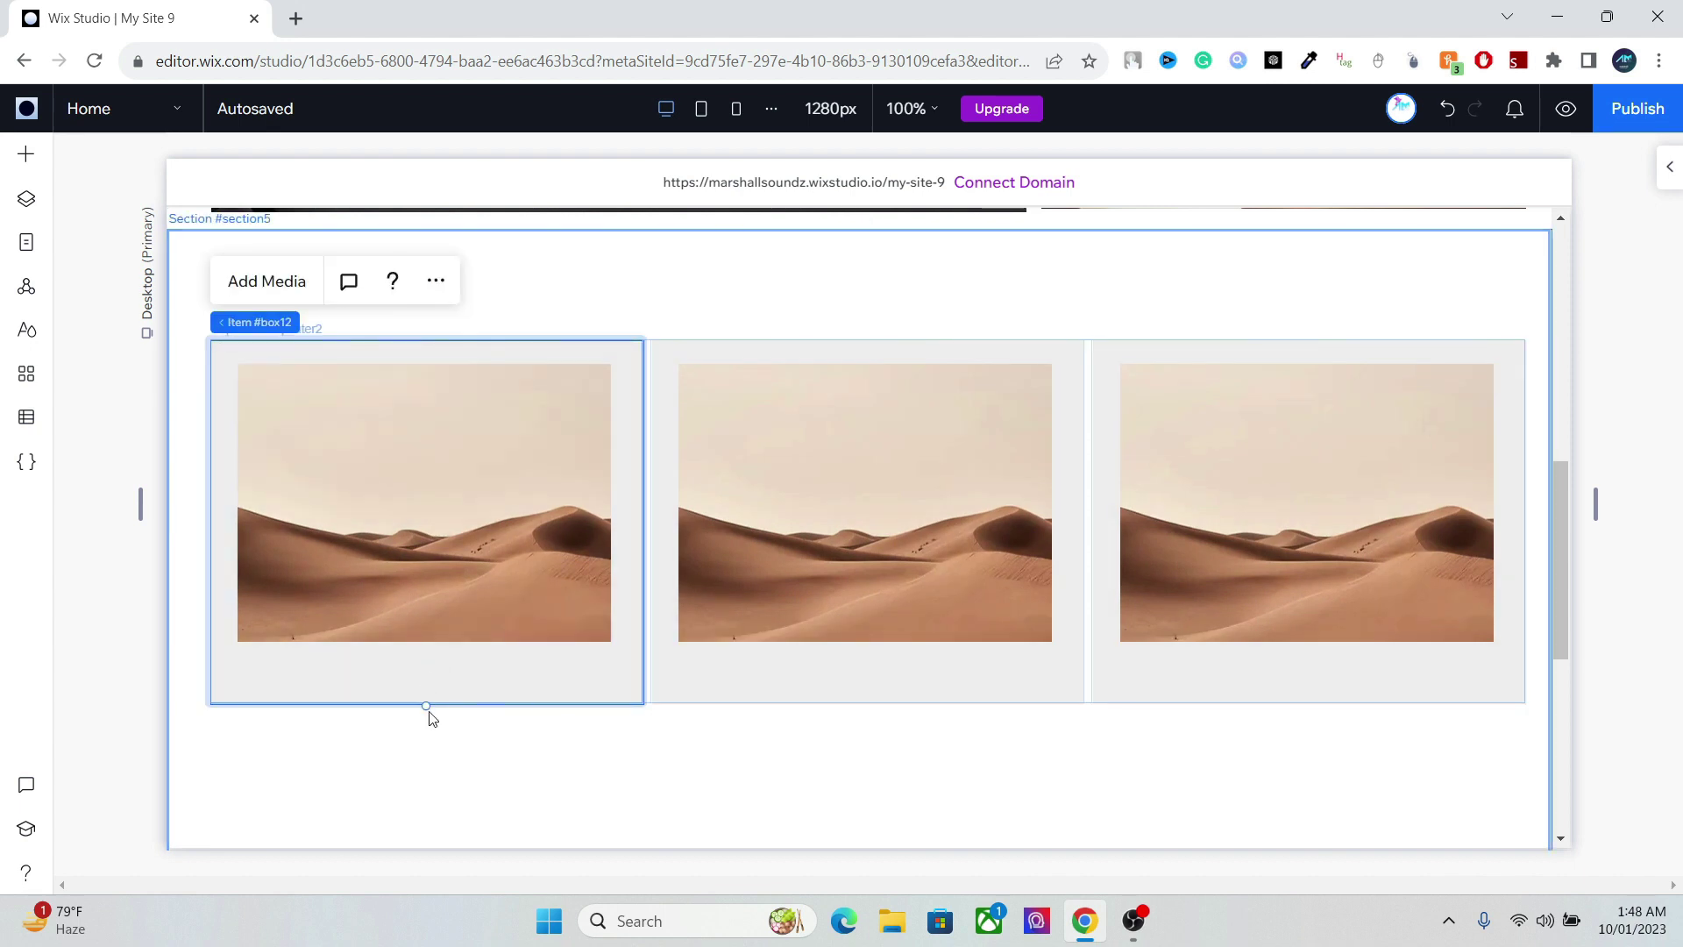
pyautogui.moveTo(428, 706); pyautogui.dragTo(431, 855)
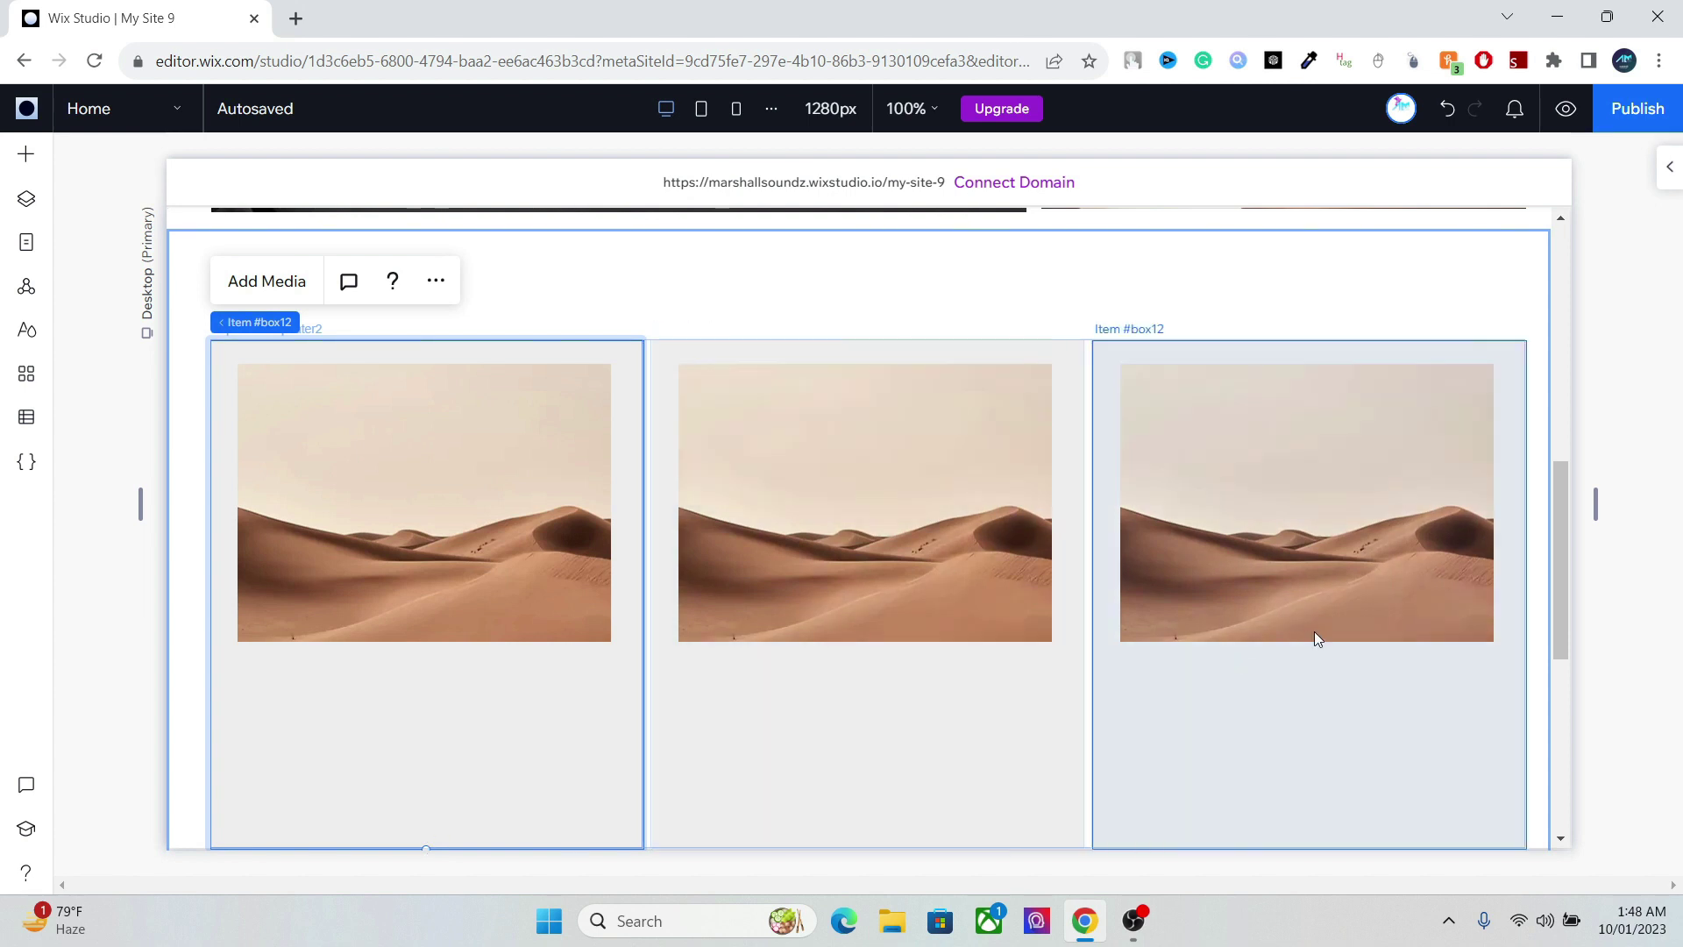
# - Open the dataset connection settings for the first repeater item's image
pyautogui.click(464, 498)
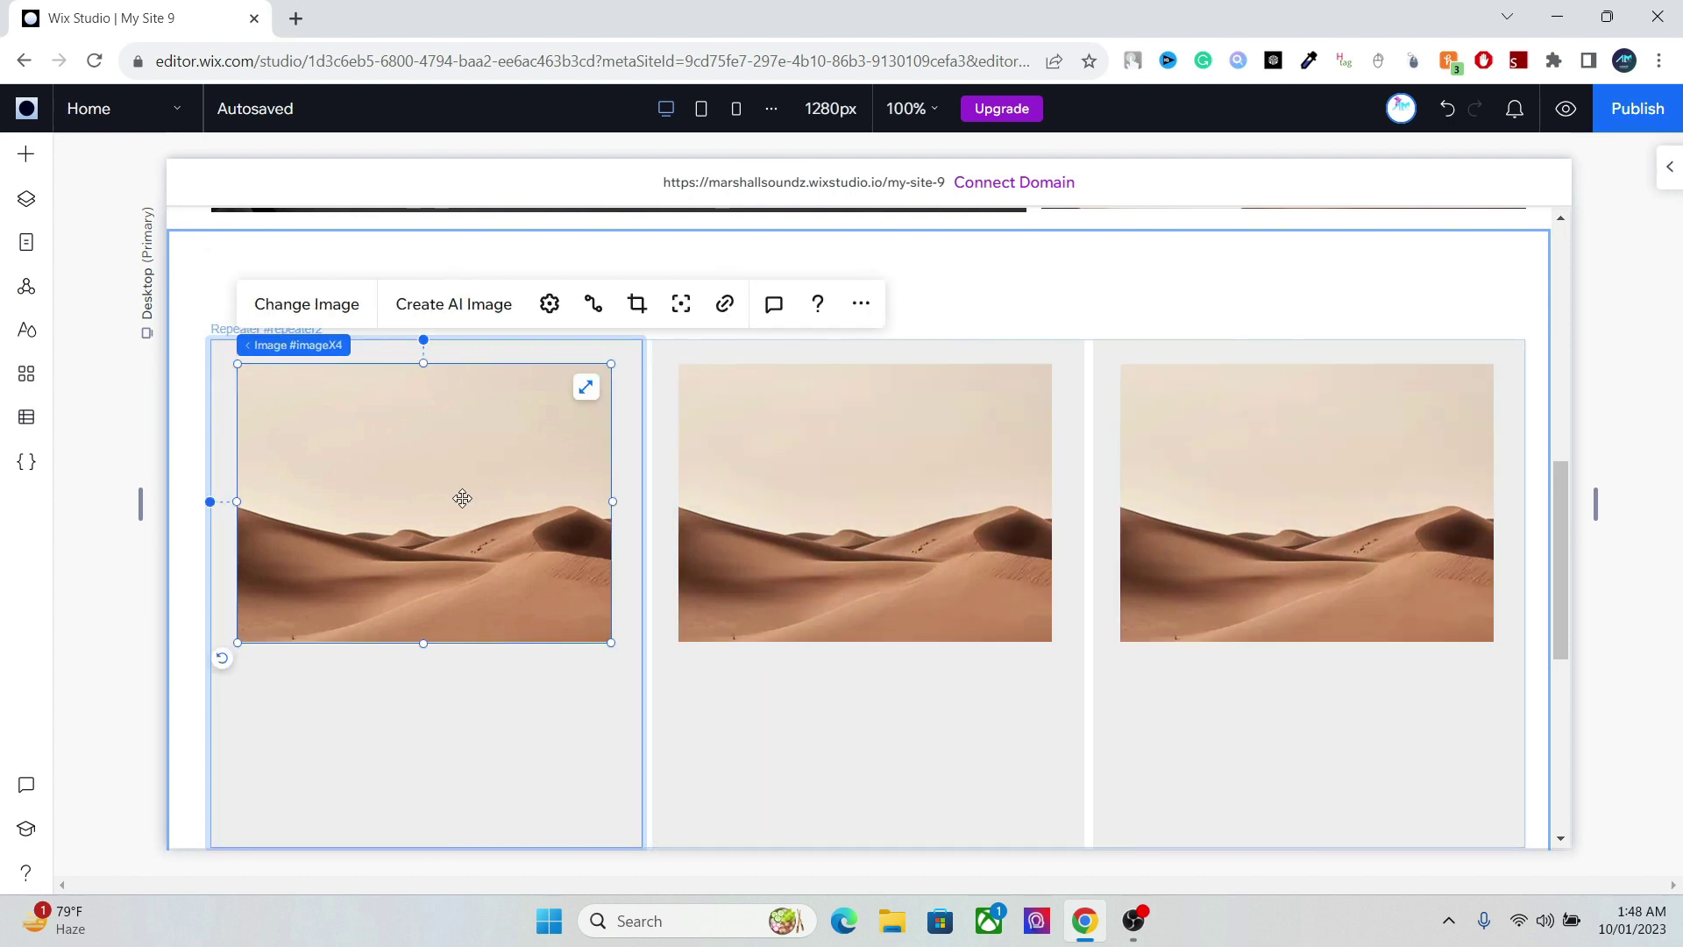
pyautogui.click(593, 306)
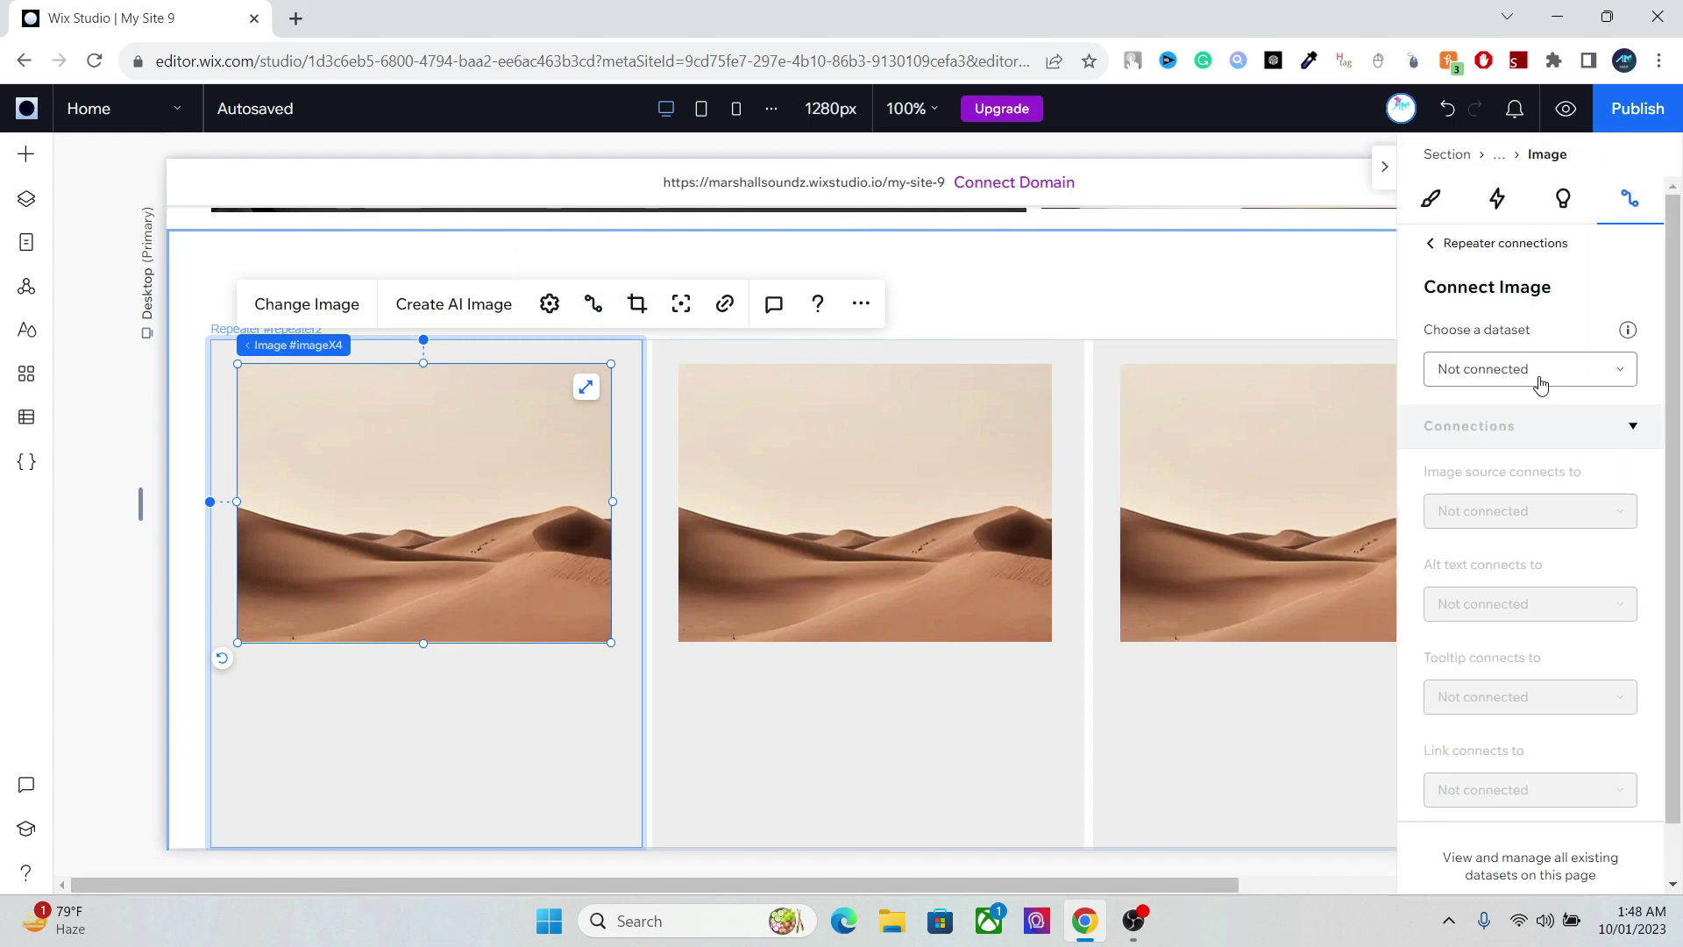
pyautogui.click(1486, 375)
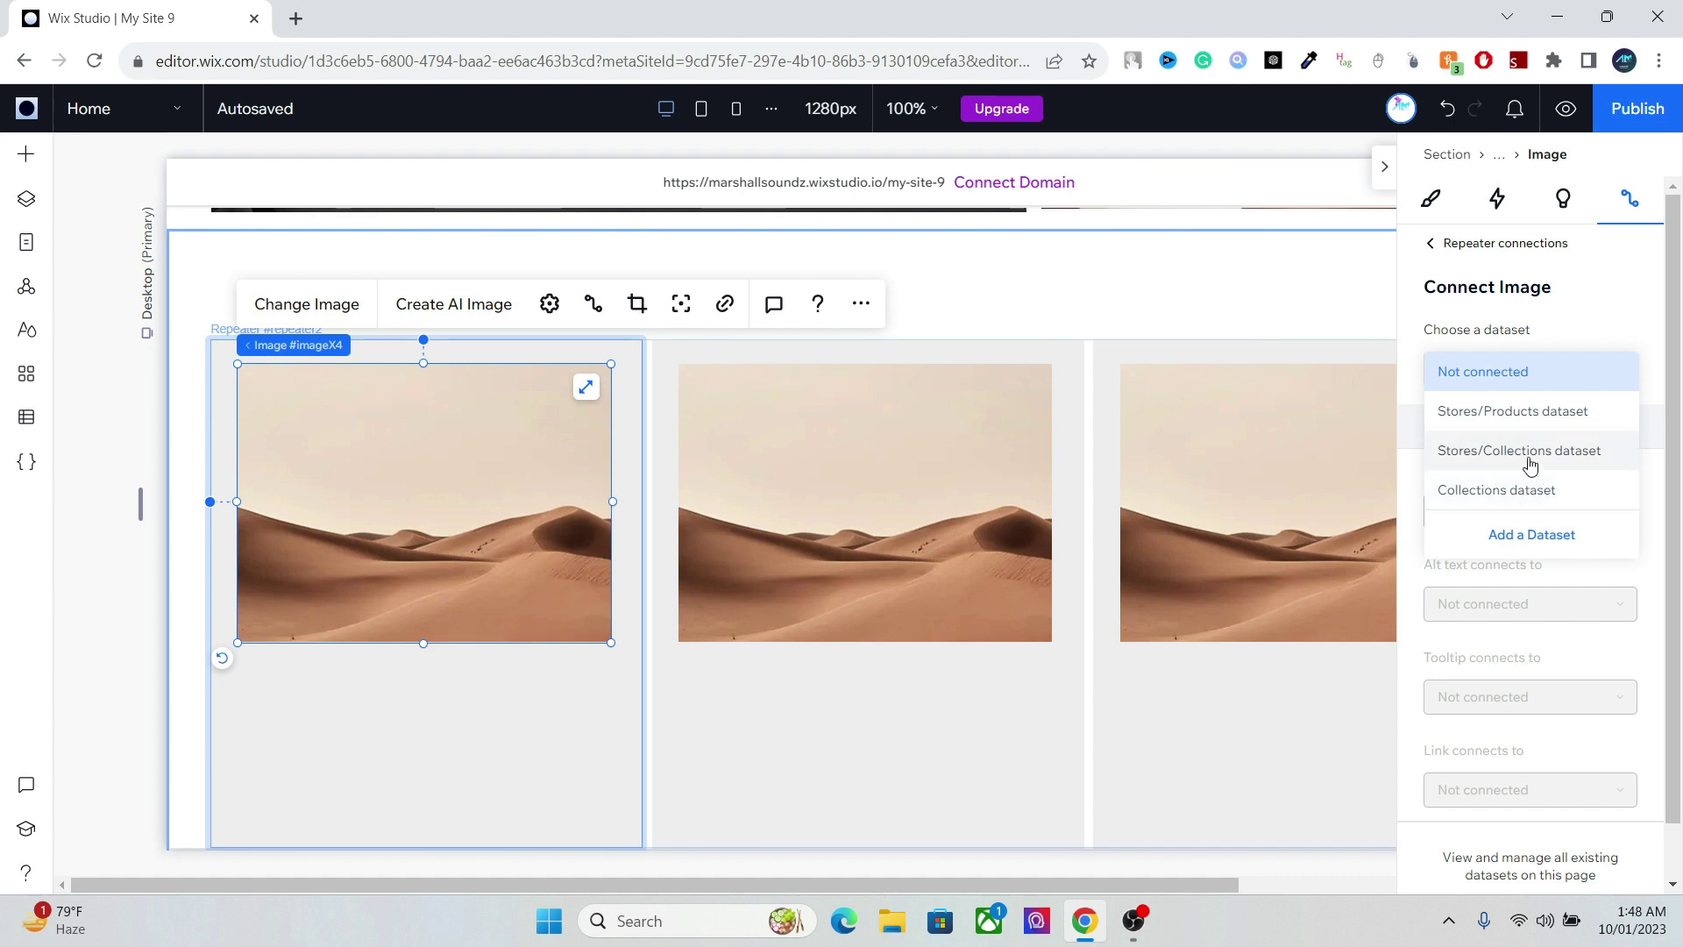
pyautogui.click(1526, 539)
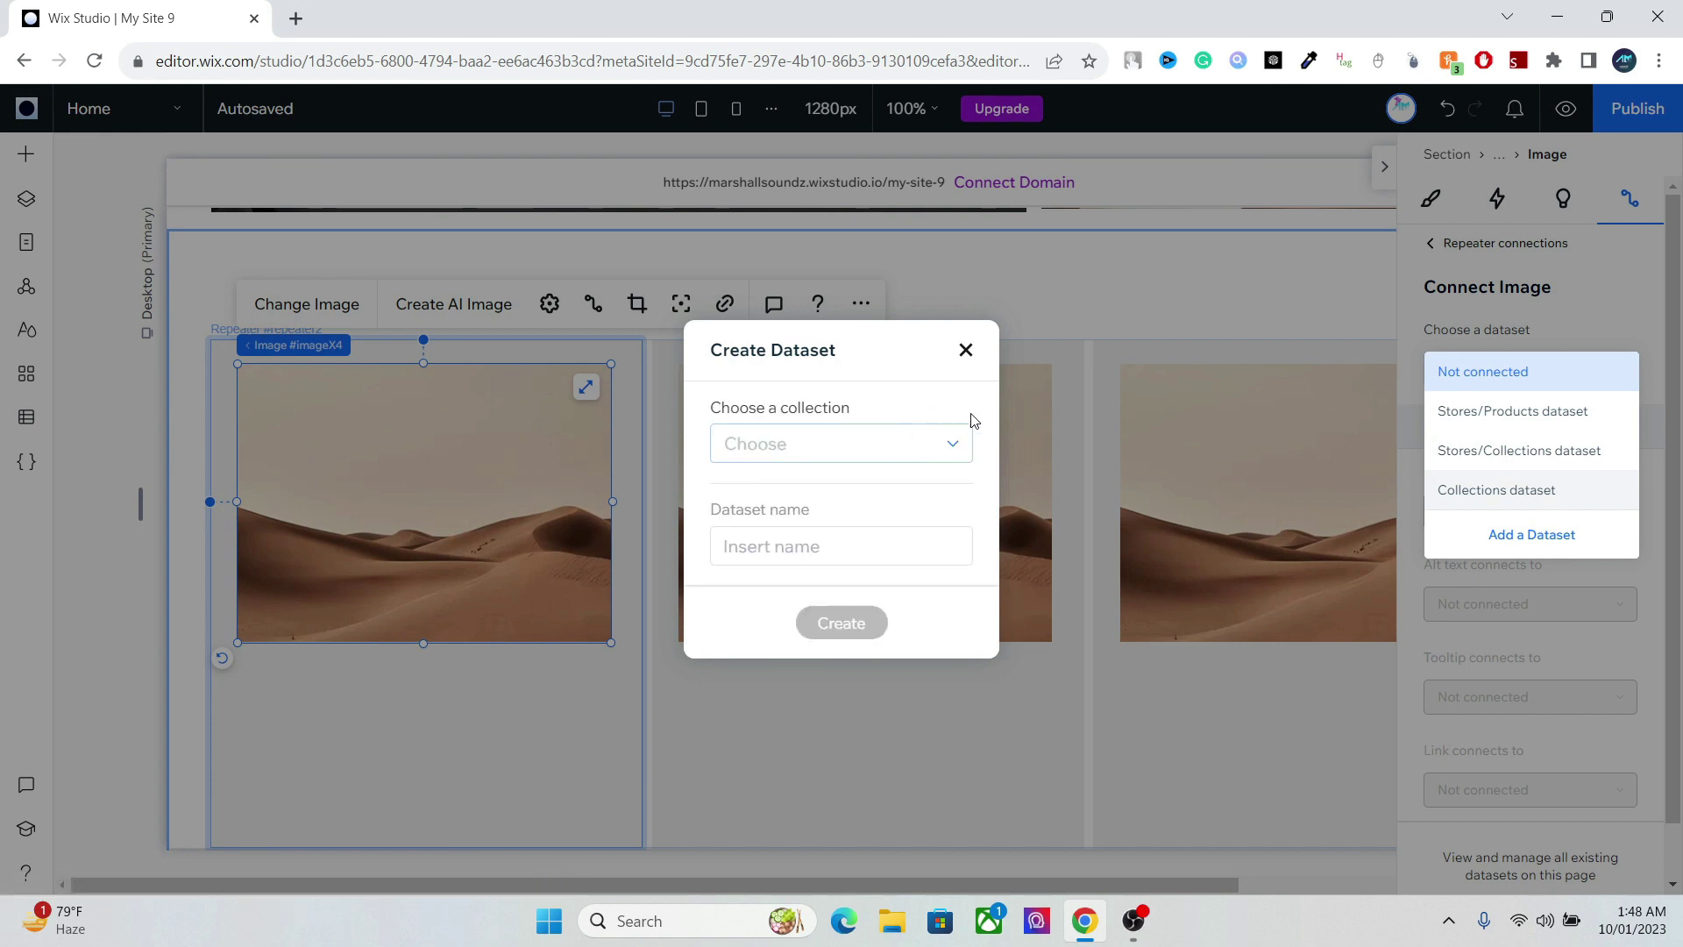
pyautogui.click(934, 450)
pyautogui.moveTo(964, 446); pyautogui.dragTo(956, 581)
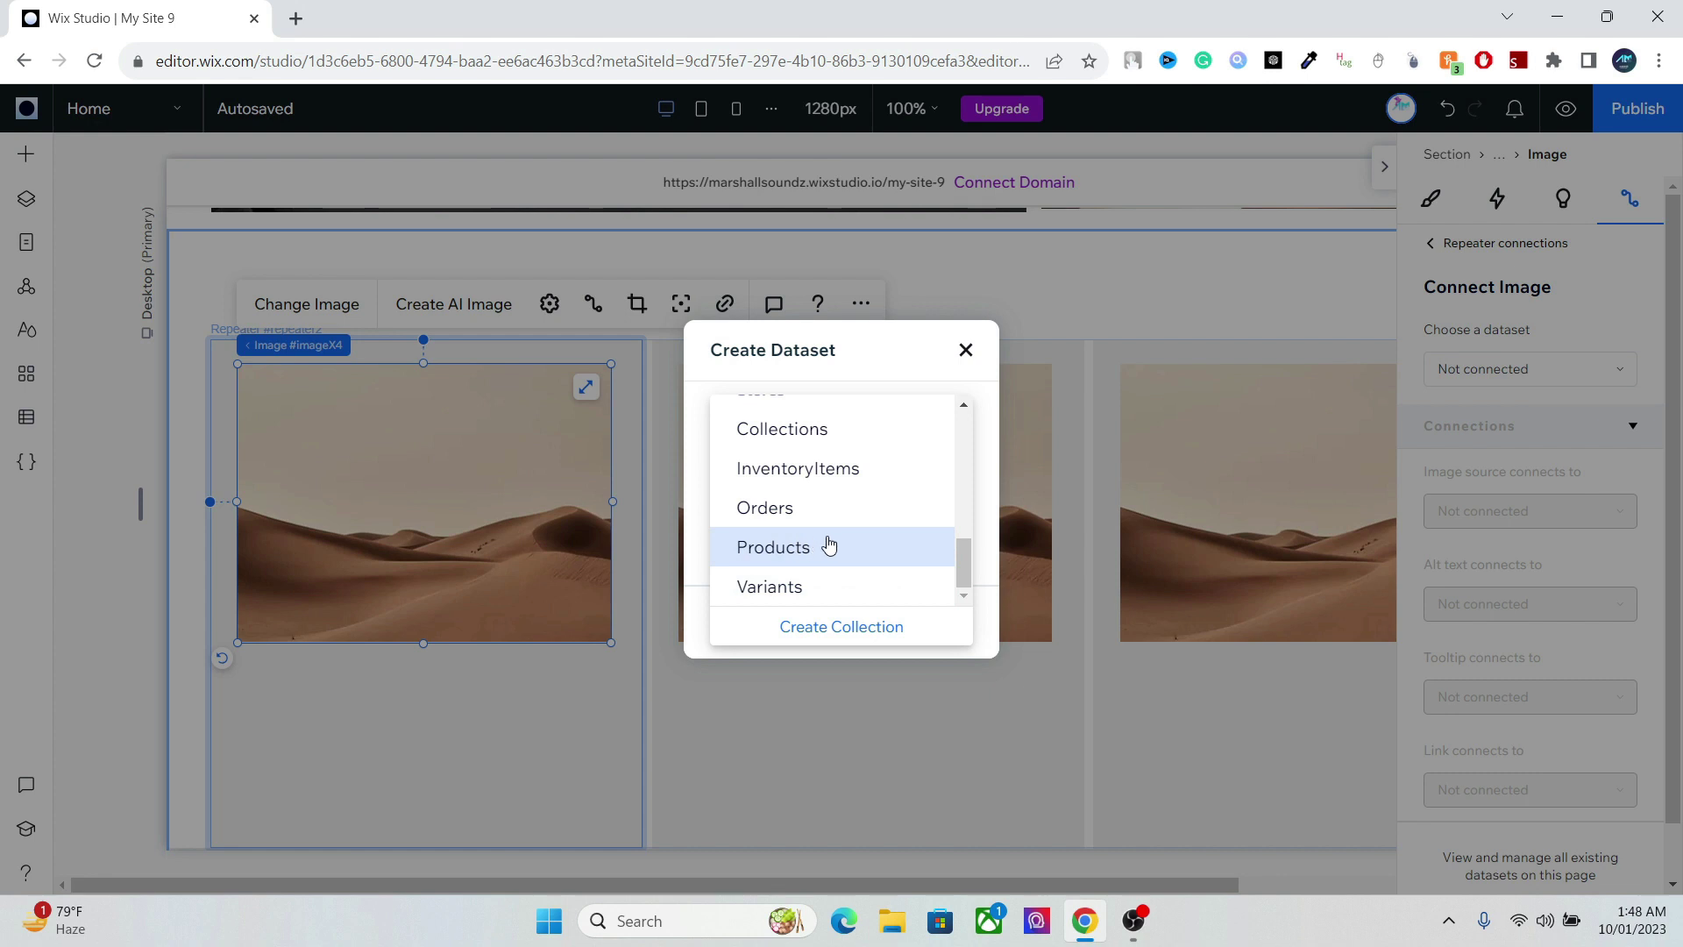
pyautogui.click(968, 351)
pyautogui.click(968, 350)
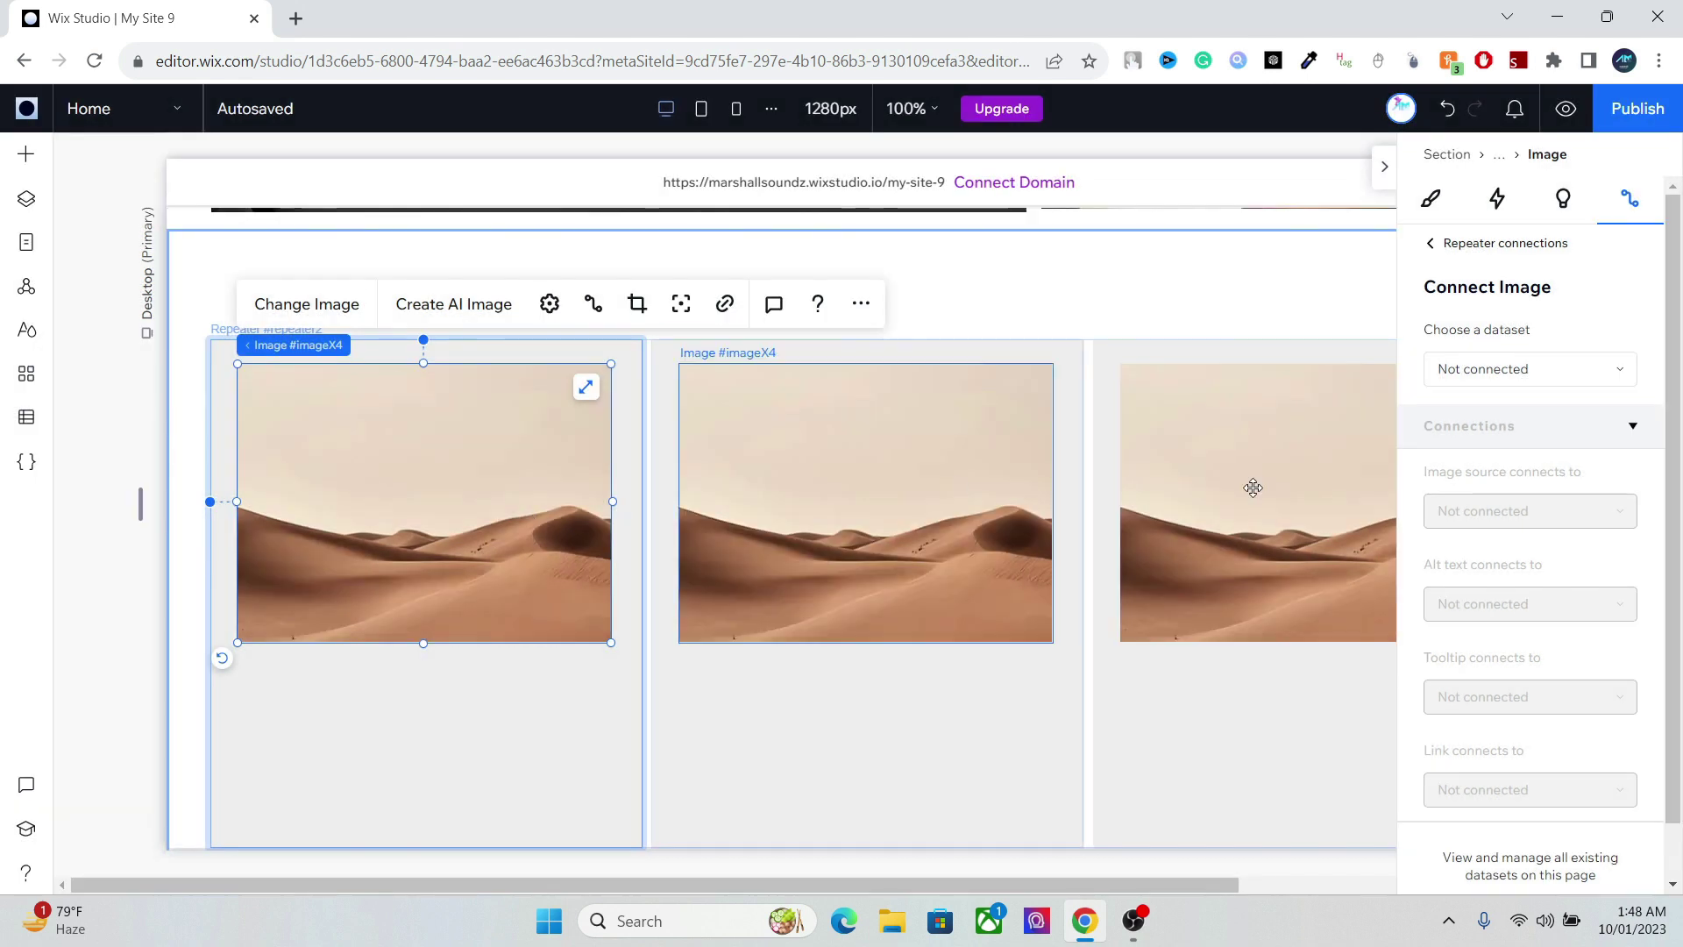
# - Connect the repeater image to the Stores/Products dataset, with Main Media (Image) as its image source
pyautogui.click(1548, 375)
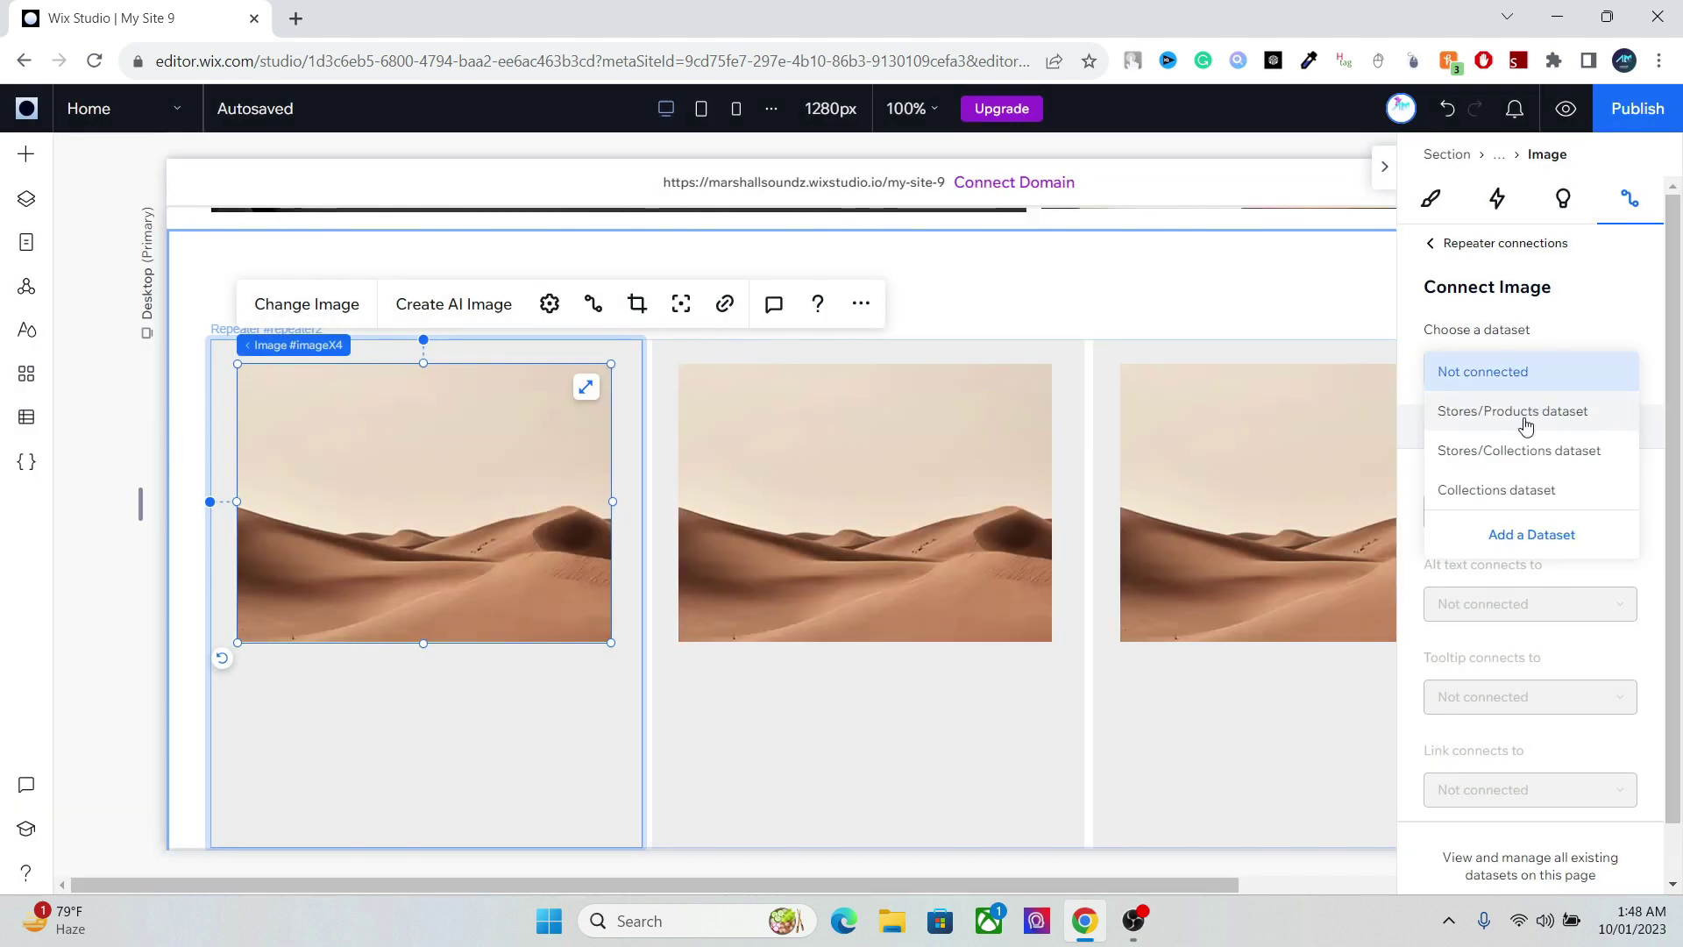
pyautogui.click(1525, 424)
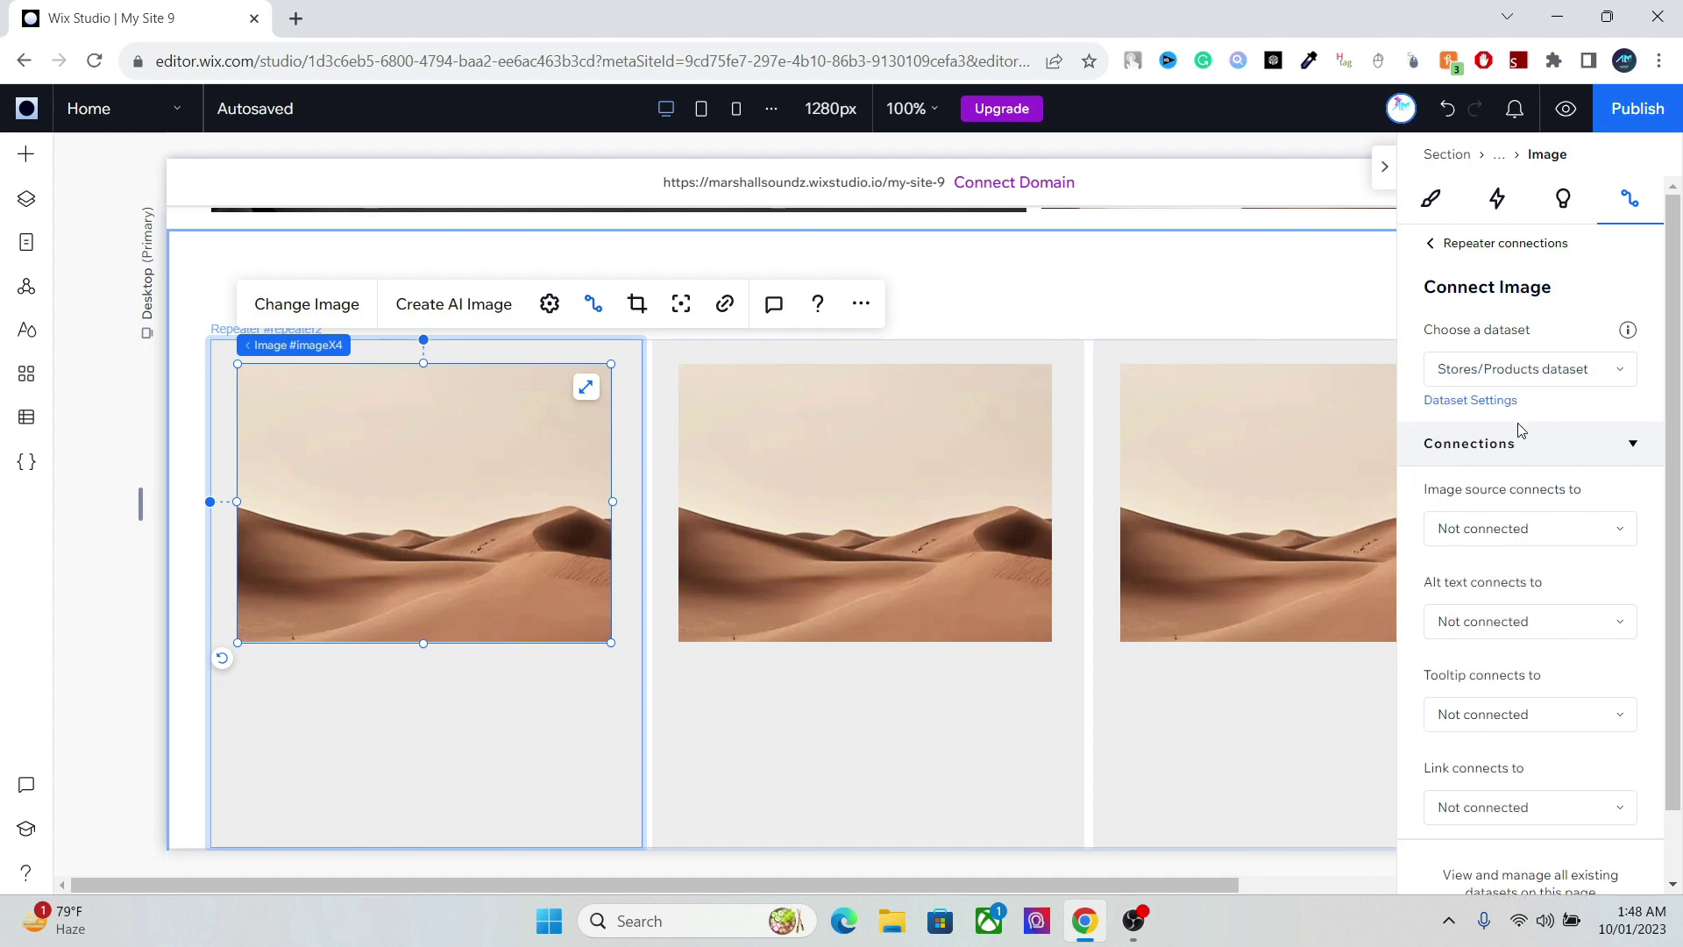
pyautogui.click(1484, 530)
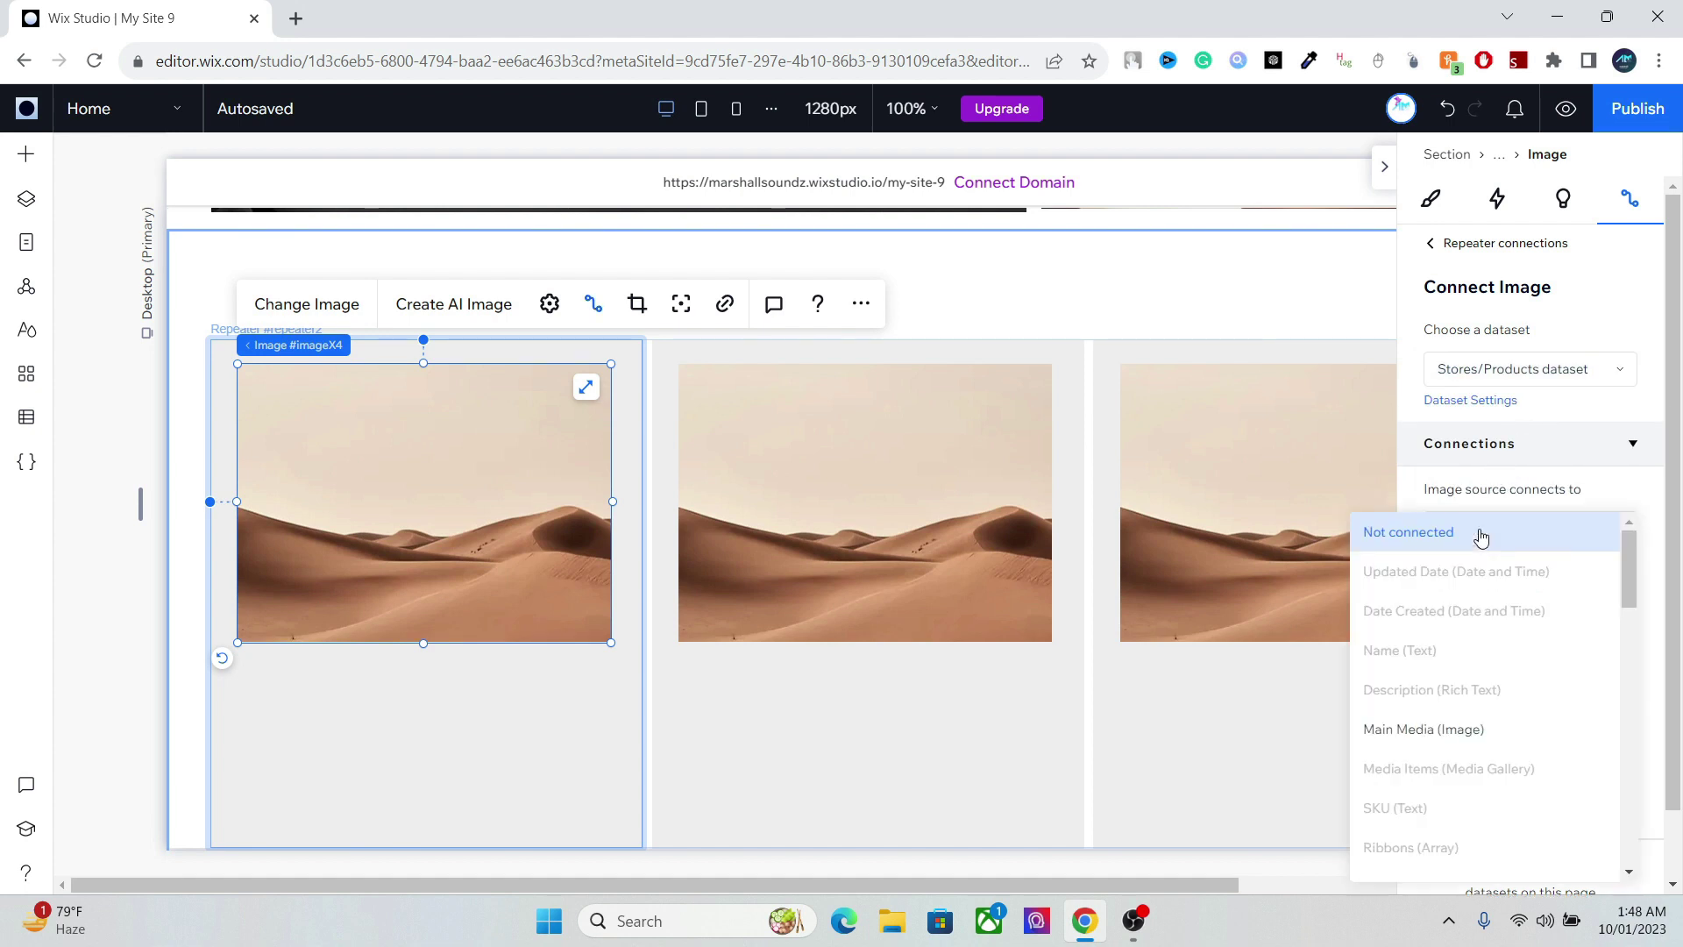
pyautogui.click(1444, 727)
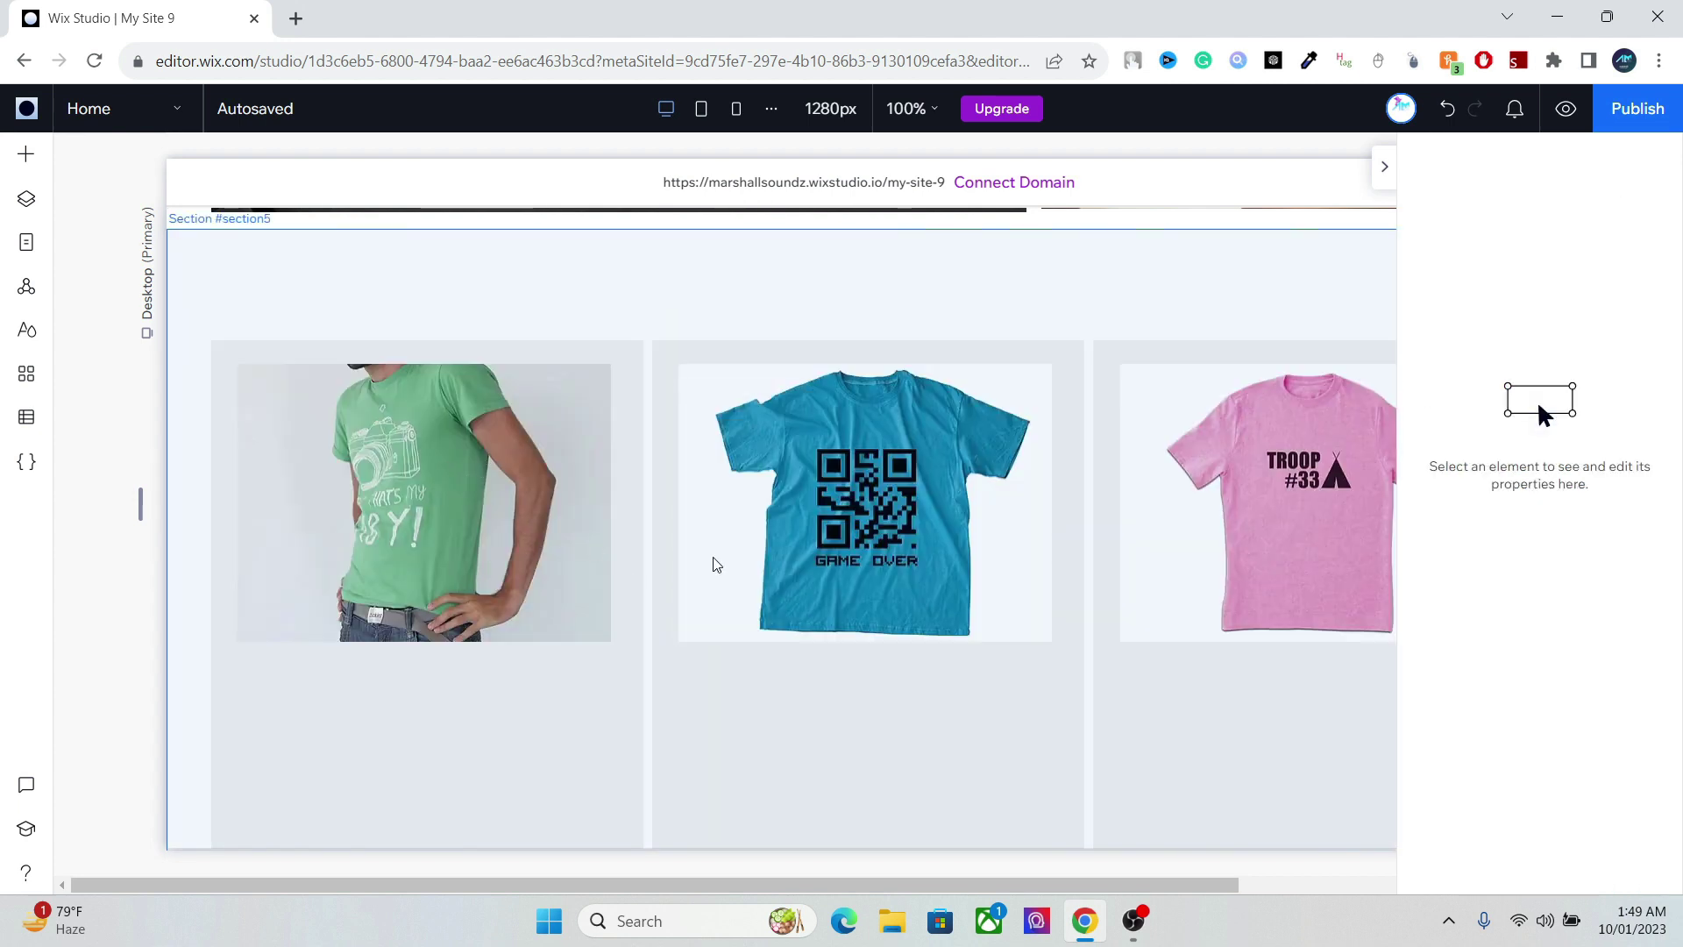
# - Connect the repeater image's alt text to the Name (Text) field
pyautogui.click(485, 480)
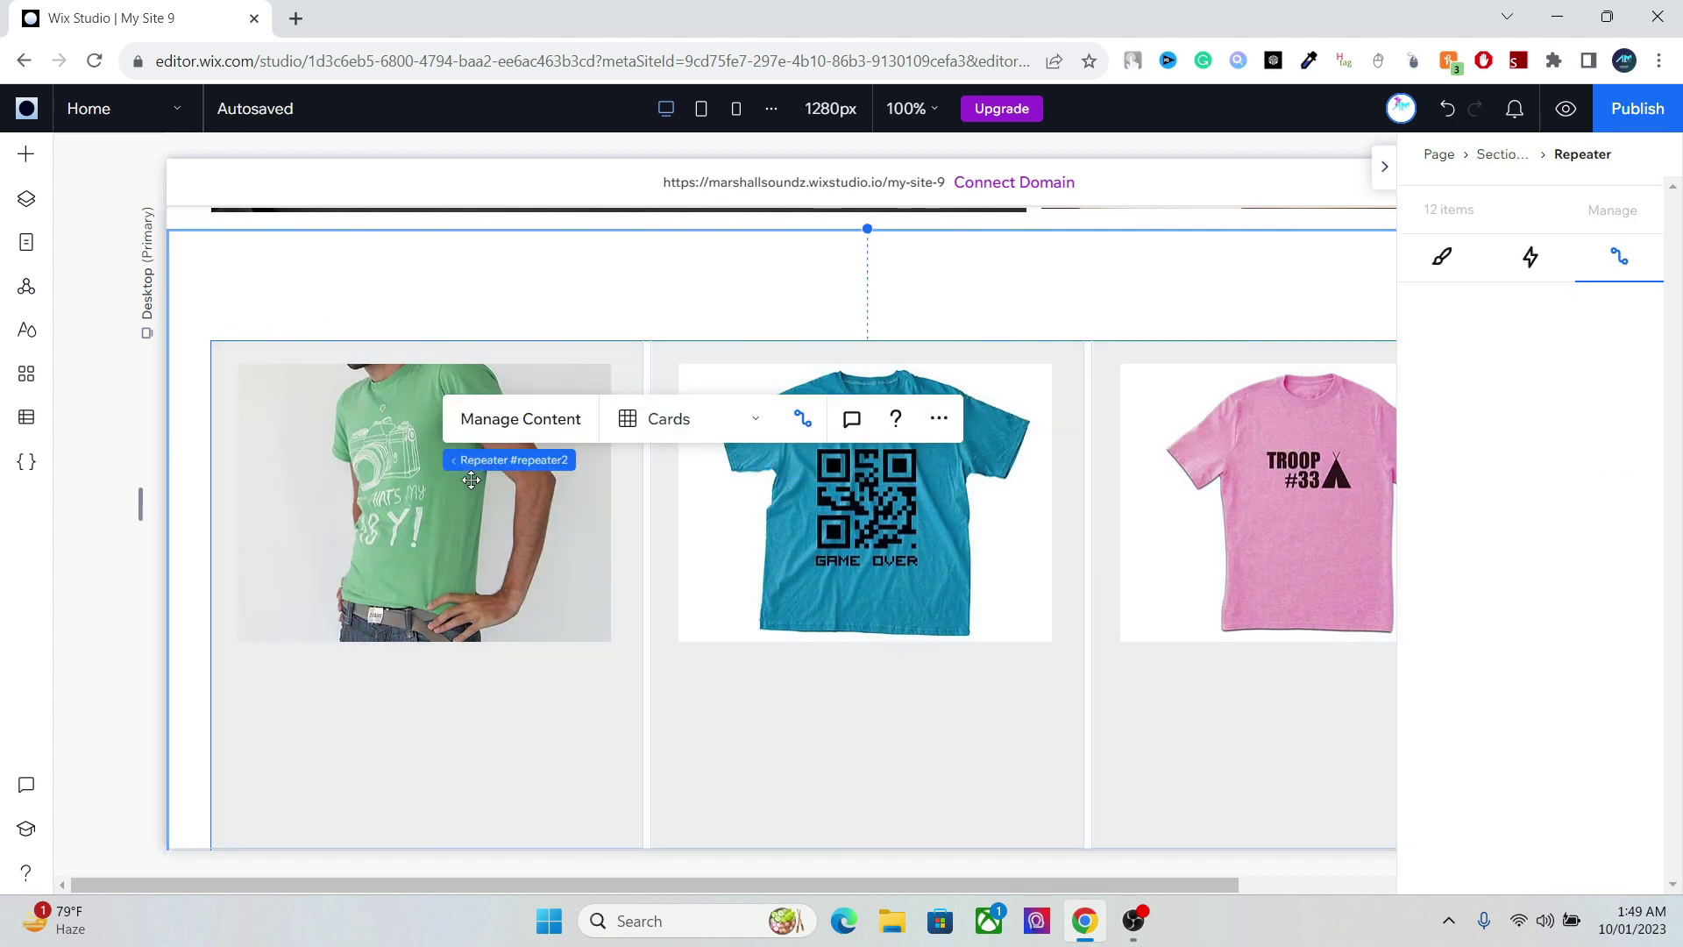
pyautogui.click(474, 481)
pyautogui.click(454, 490)
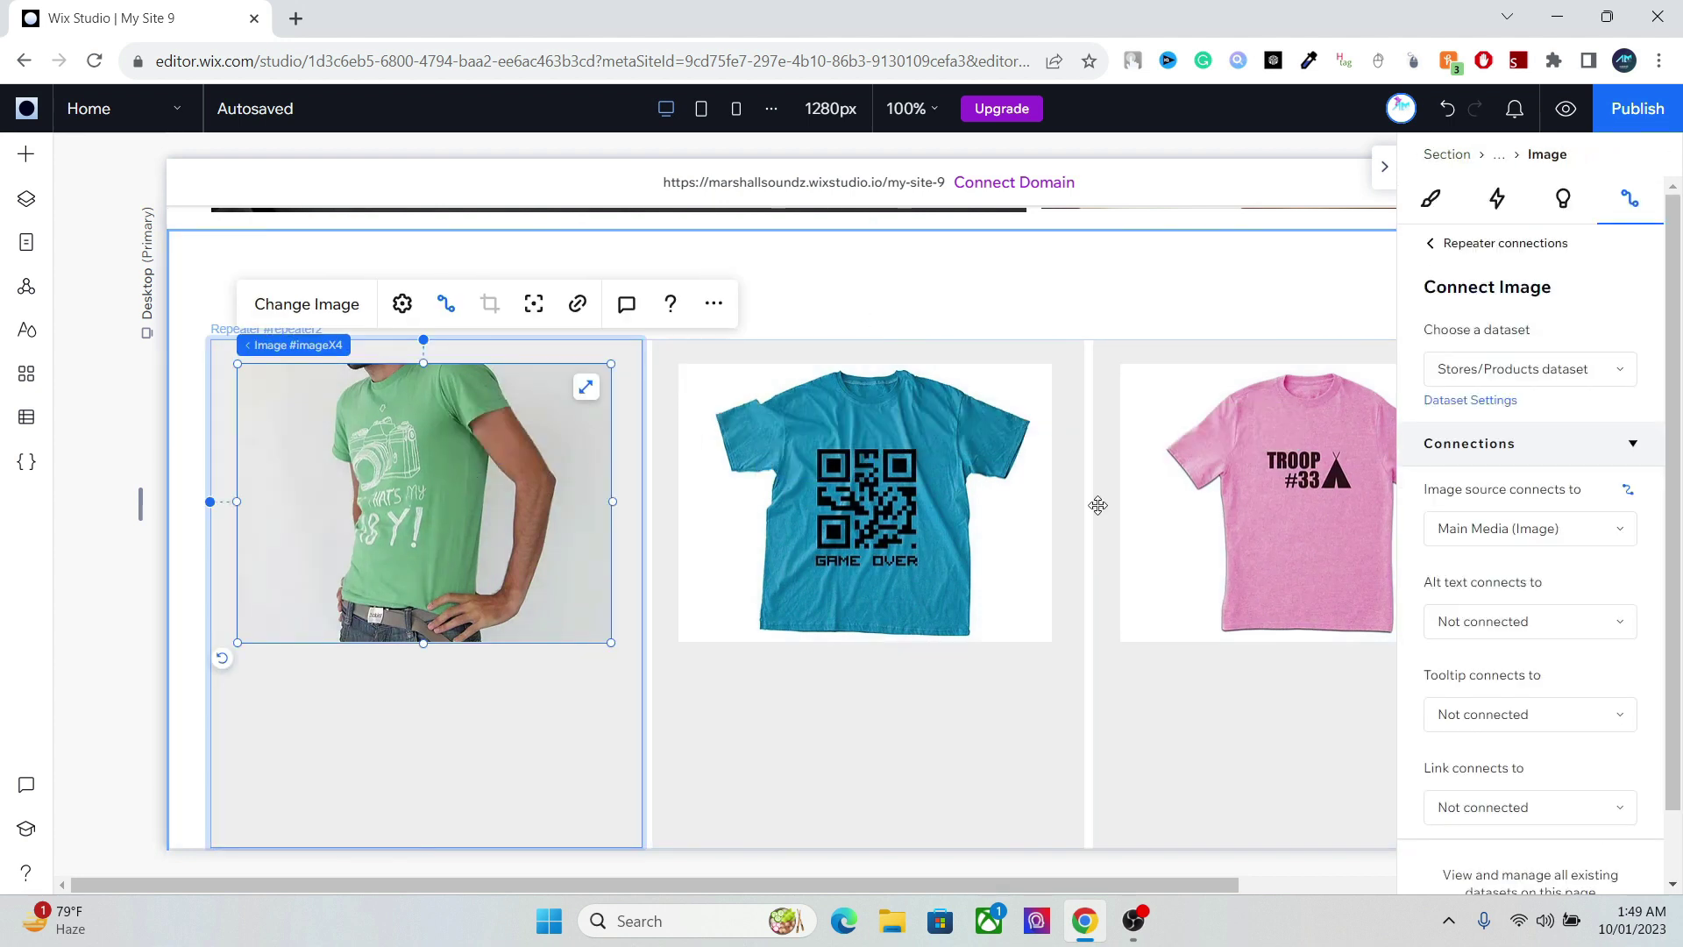
pyautogui.click(1529, 630)
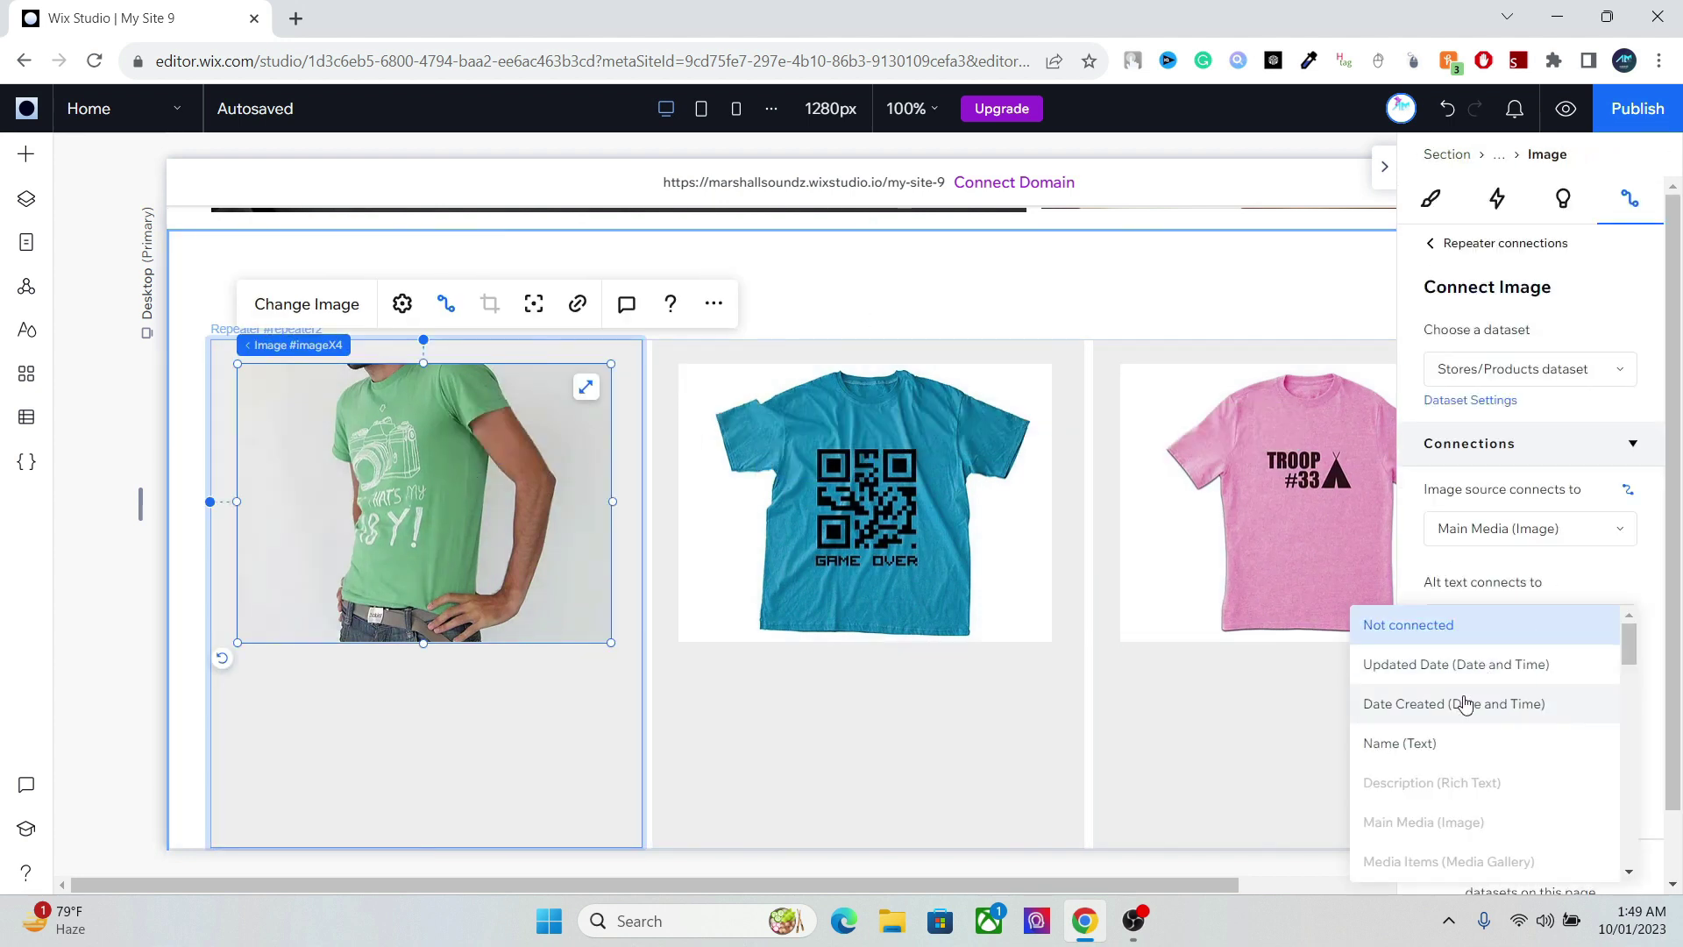
pyautogui.click(1437, 743)
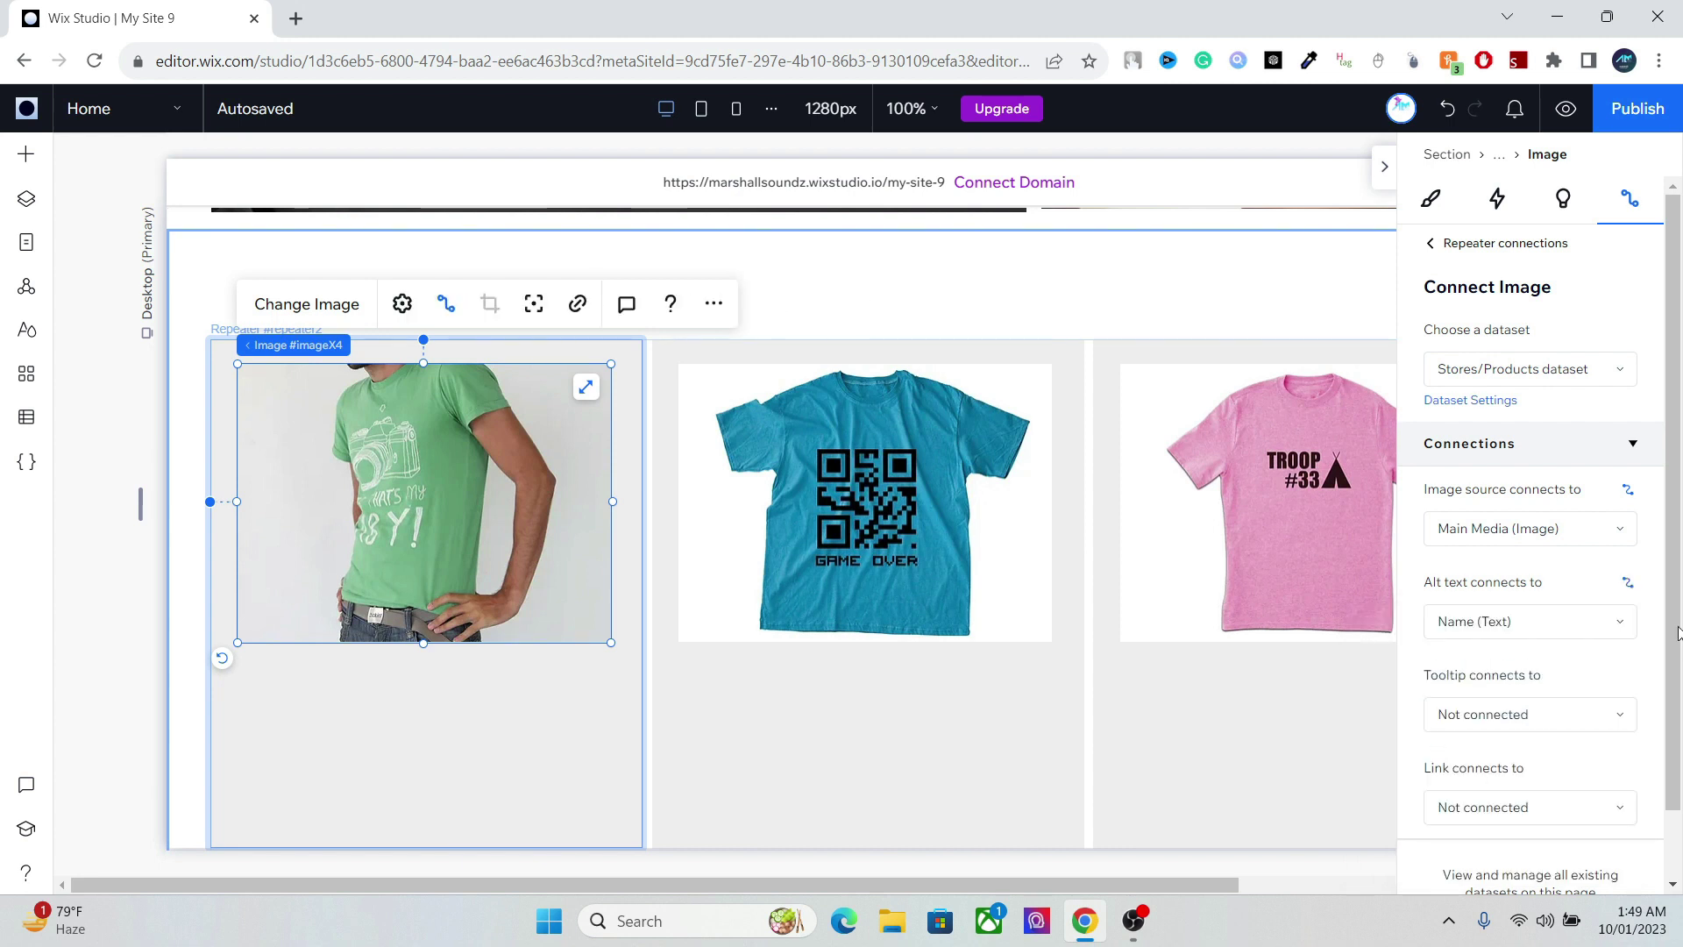
# - Connect the repeater image's link to Product Page Url and close the connection settings
pyautogui.scroll(-1, 1673, 640)
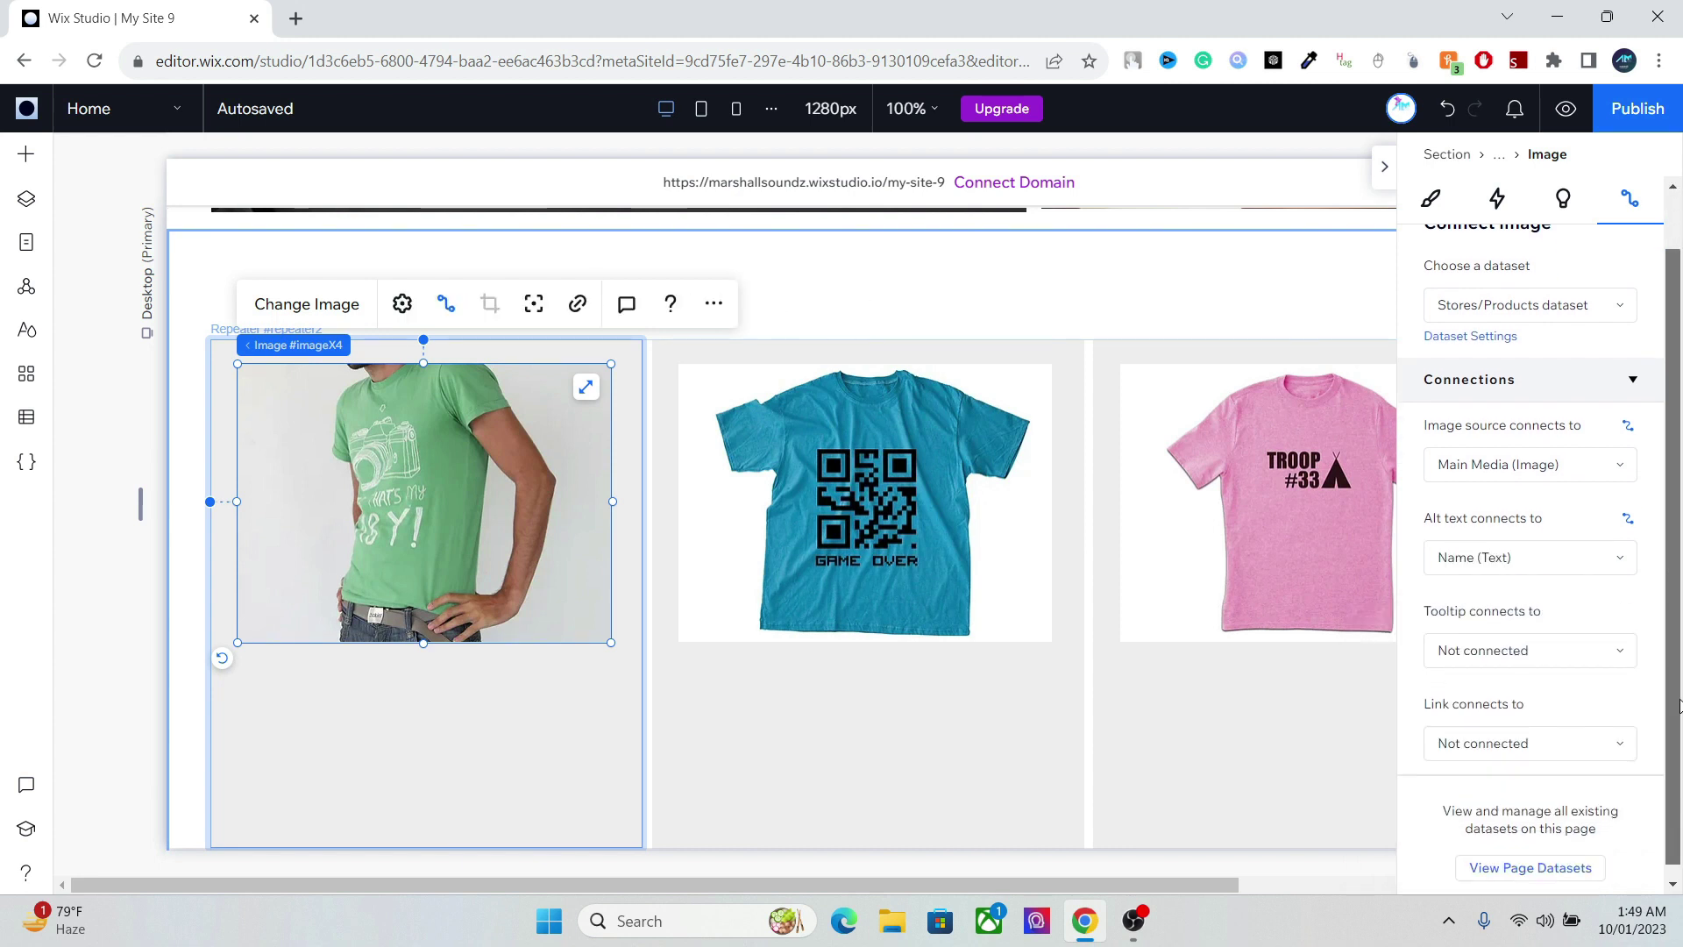
pyautogui.click(1508, 733)
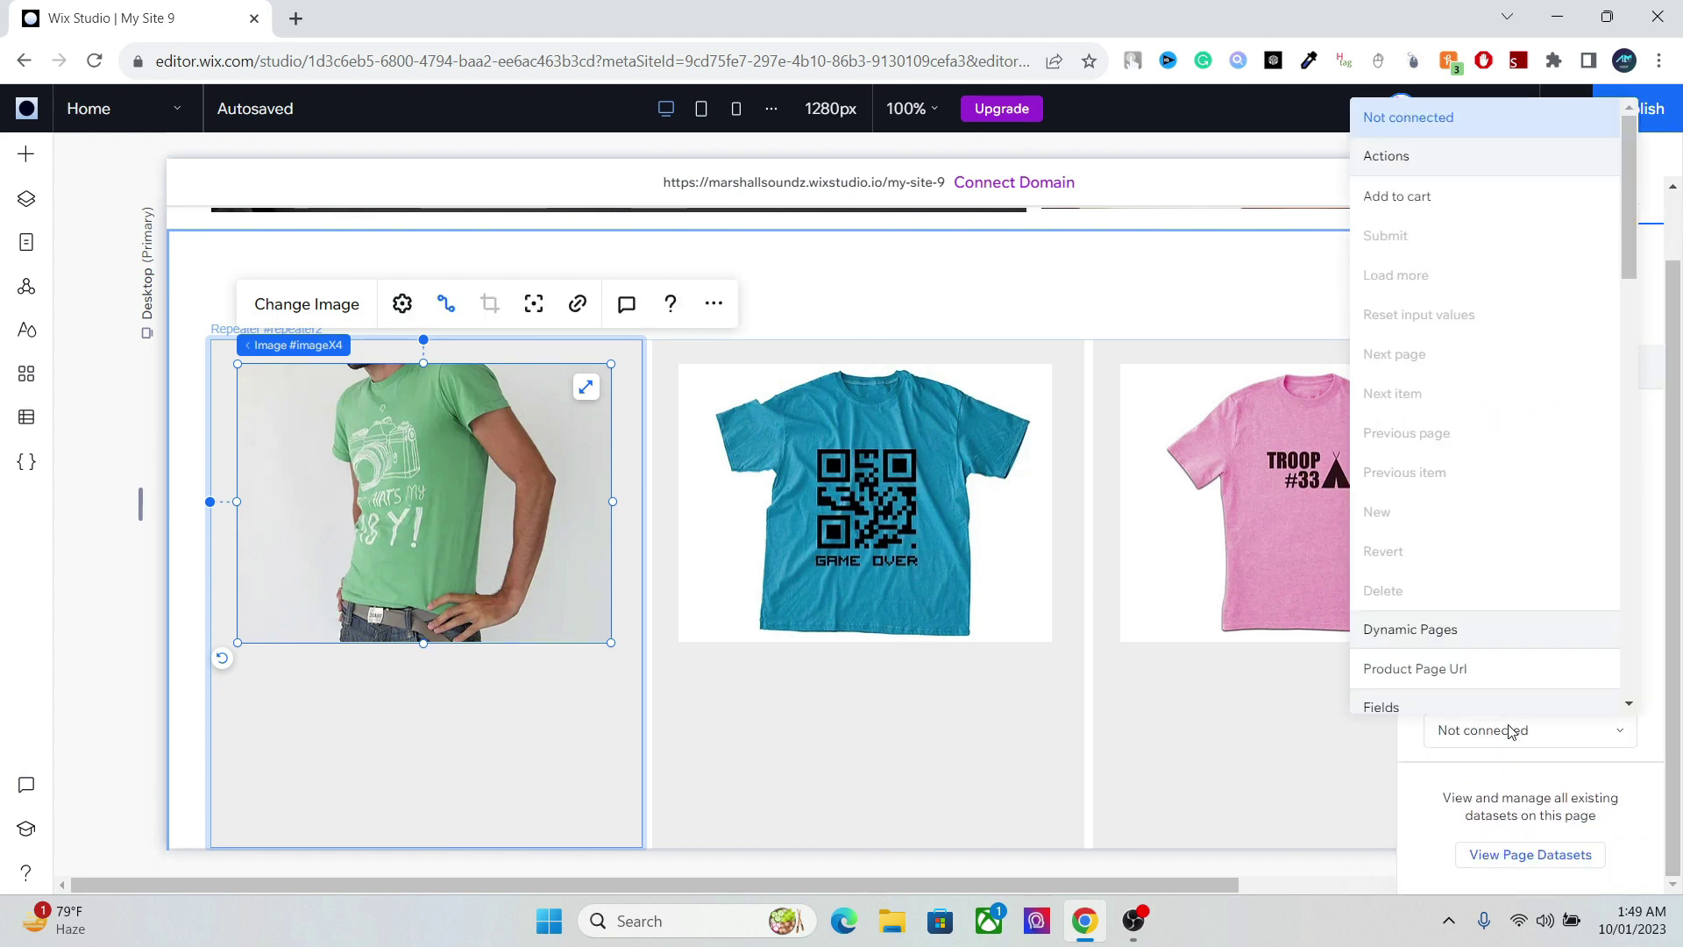
pyautogui.click(1455, 673)
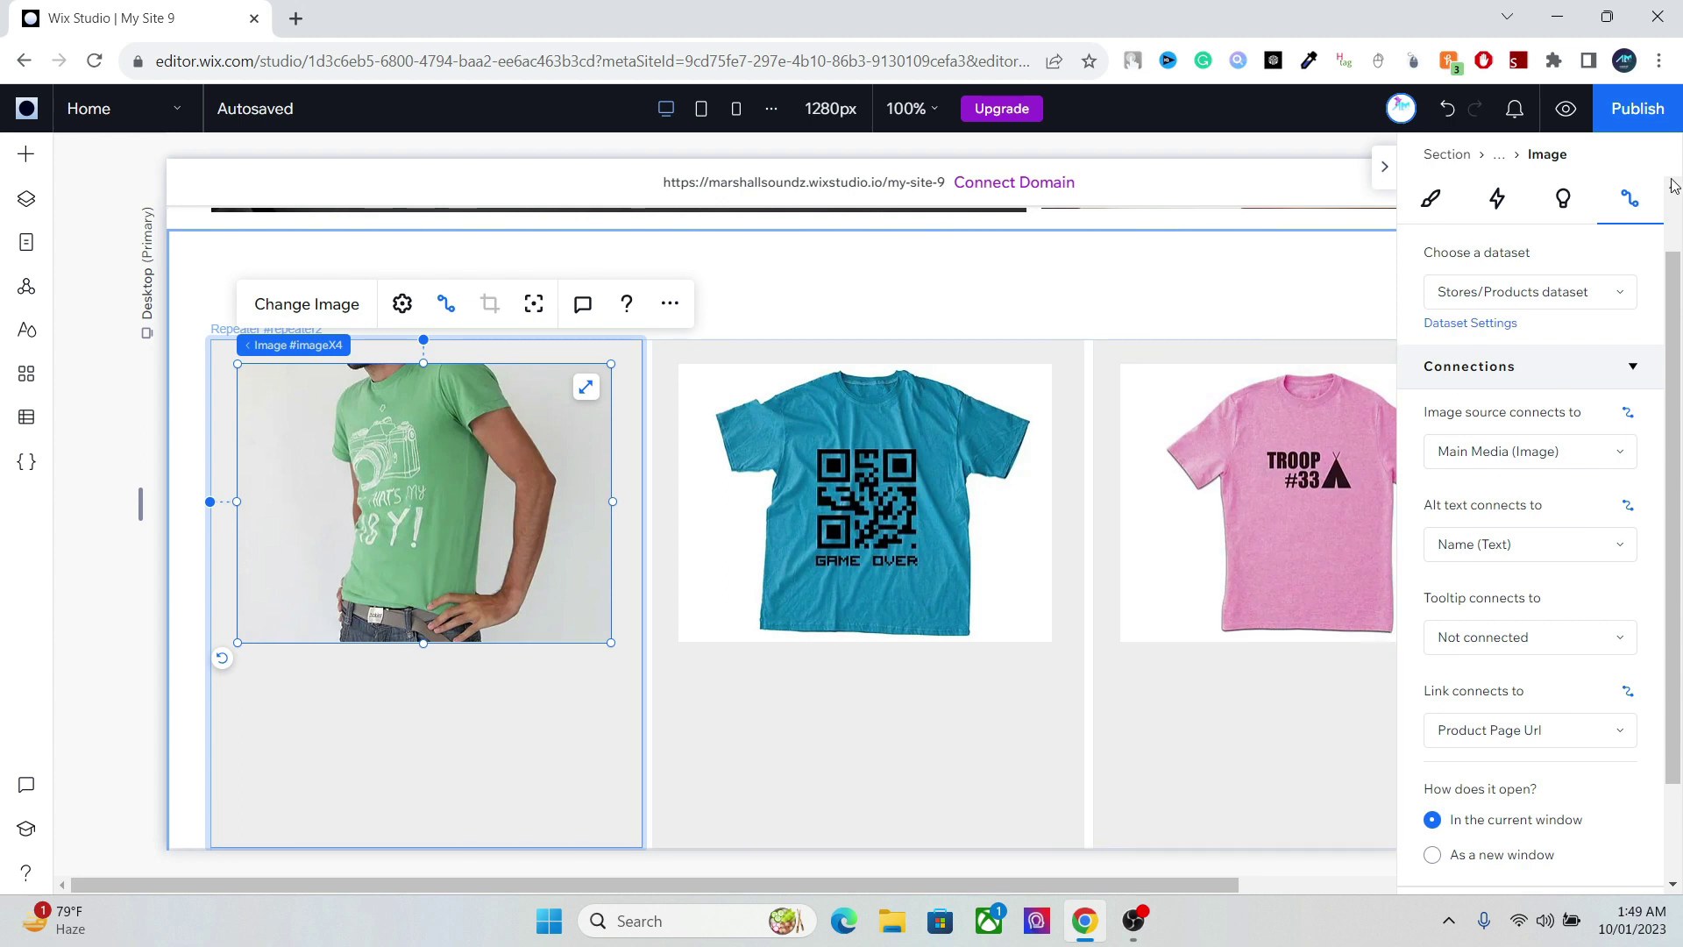
pyautogui.click(1391, 177)
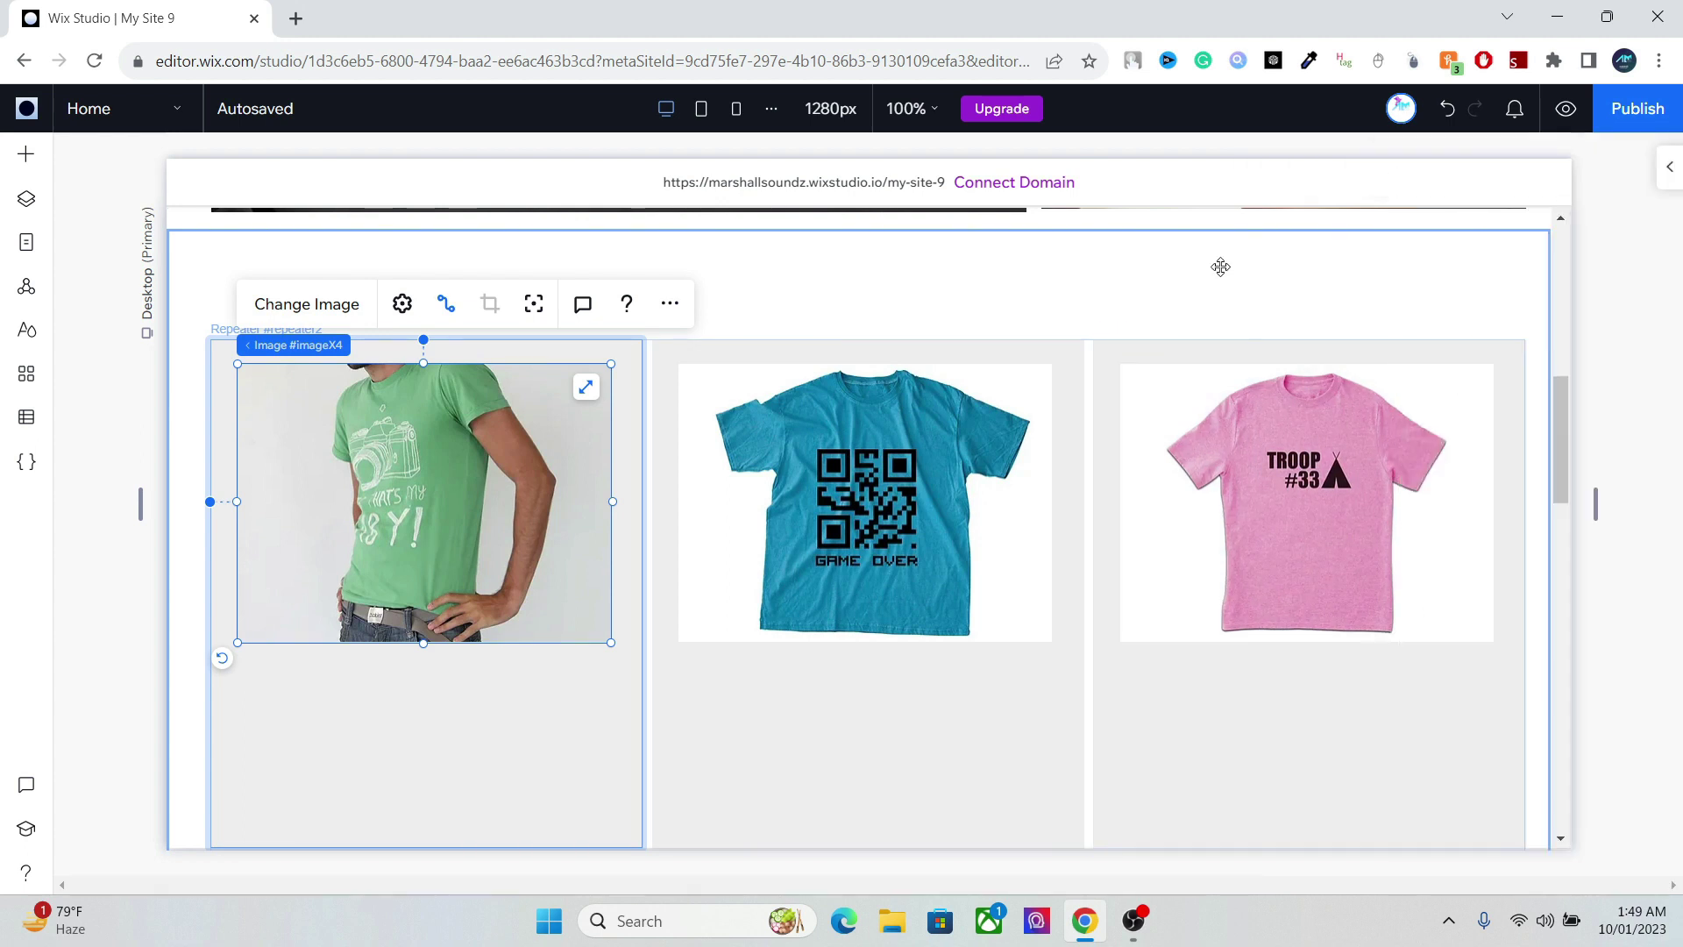
# - Add a title to the first repeater item with Quick Add, place it just below the image and widen it to the image's width
pyautogui.click(333, 710)
pyautogui.rightClick(333, 713)
pyautogui.moveTo(513, 570)
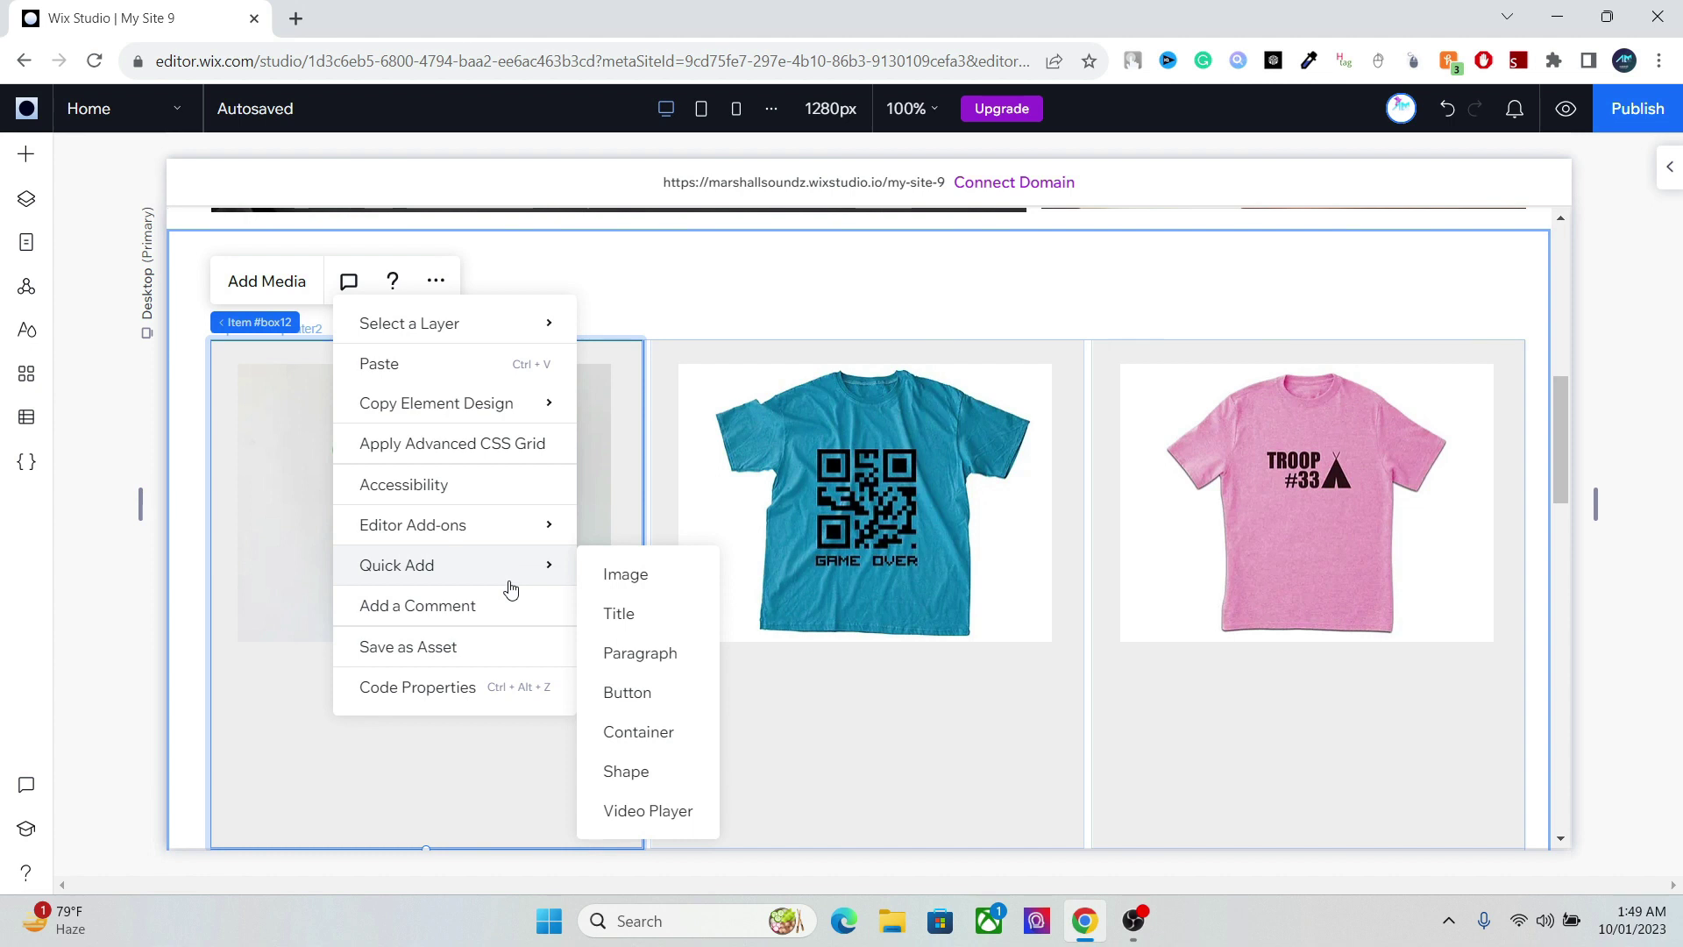
pyautogui.click(625, 616)
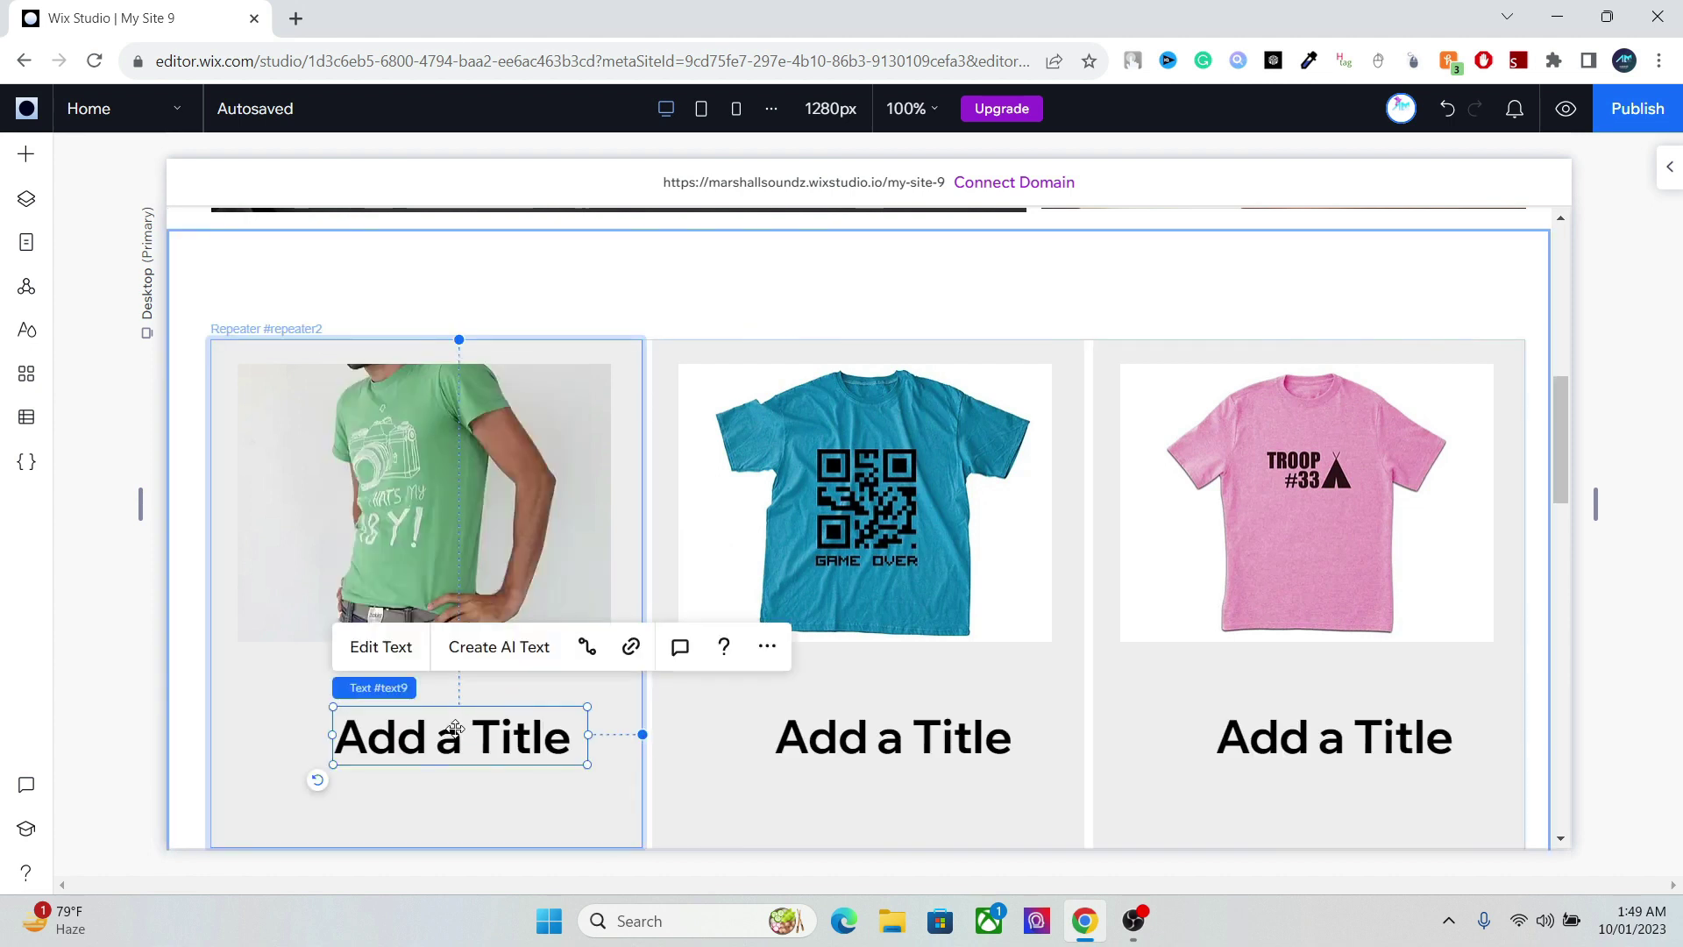
pyautogui.moveTo(435, 751); pyautogui.dragTo(338, 706)
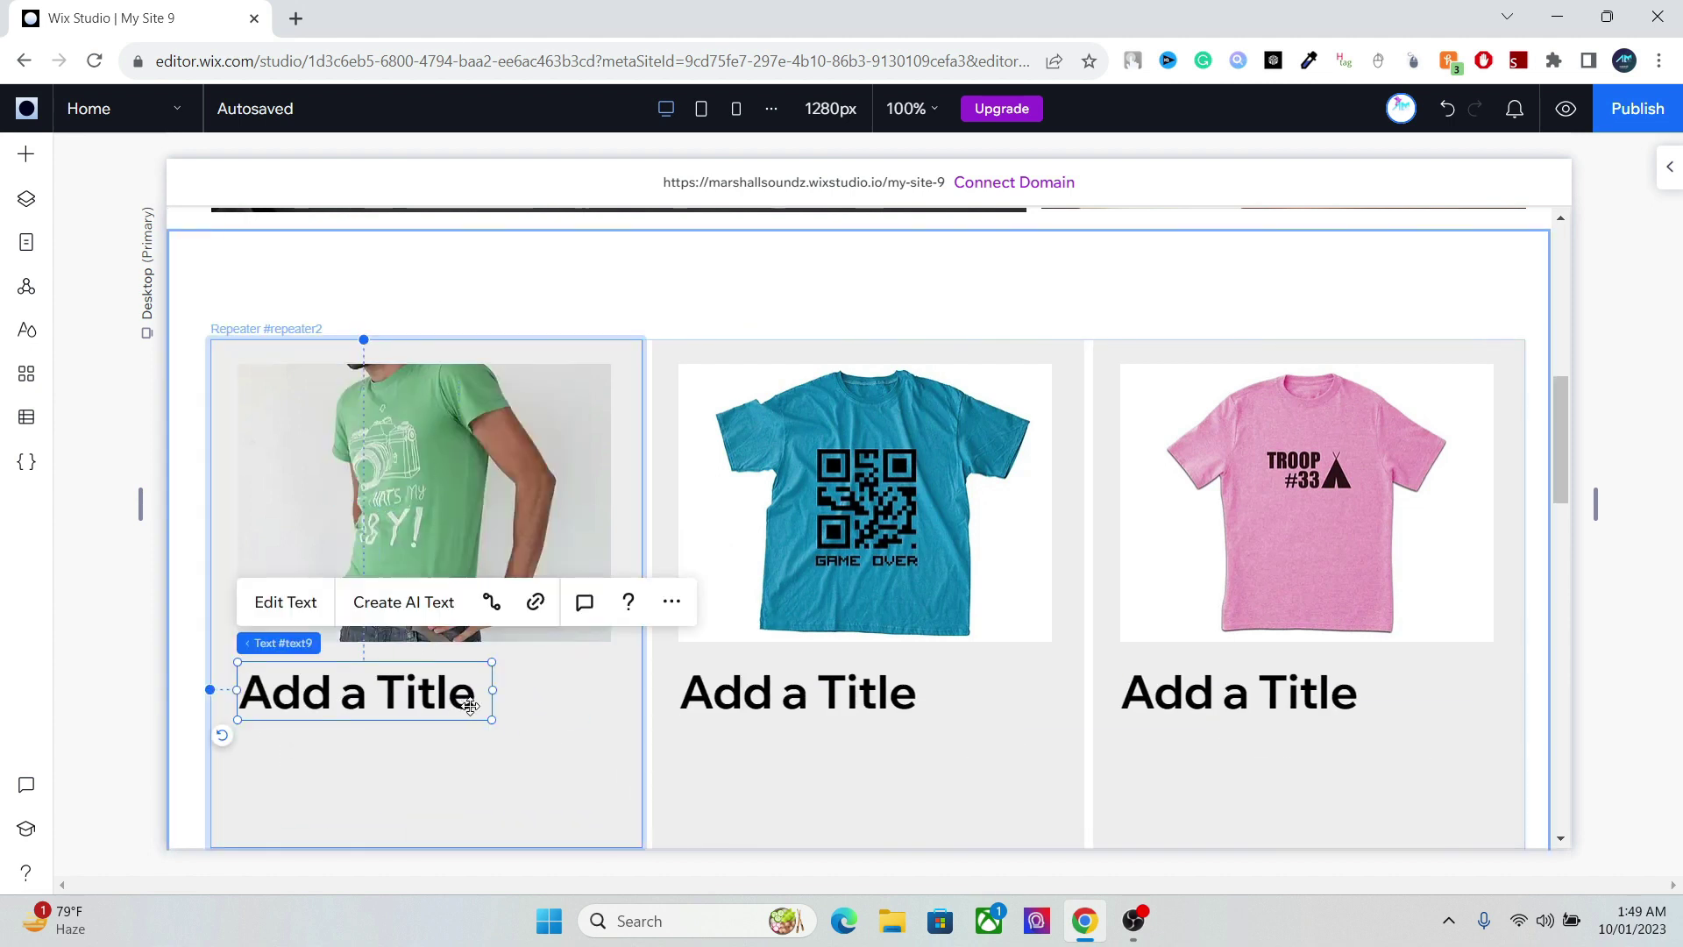
pyautogui.moveTo(493, 693); pyautogui.dragTo(610, 690)
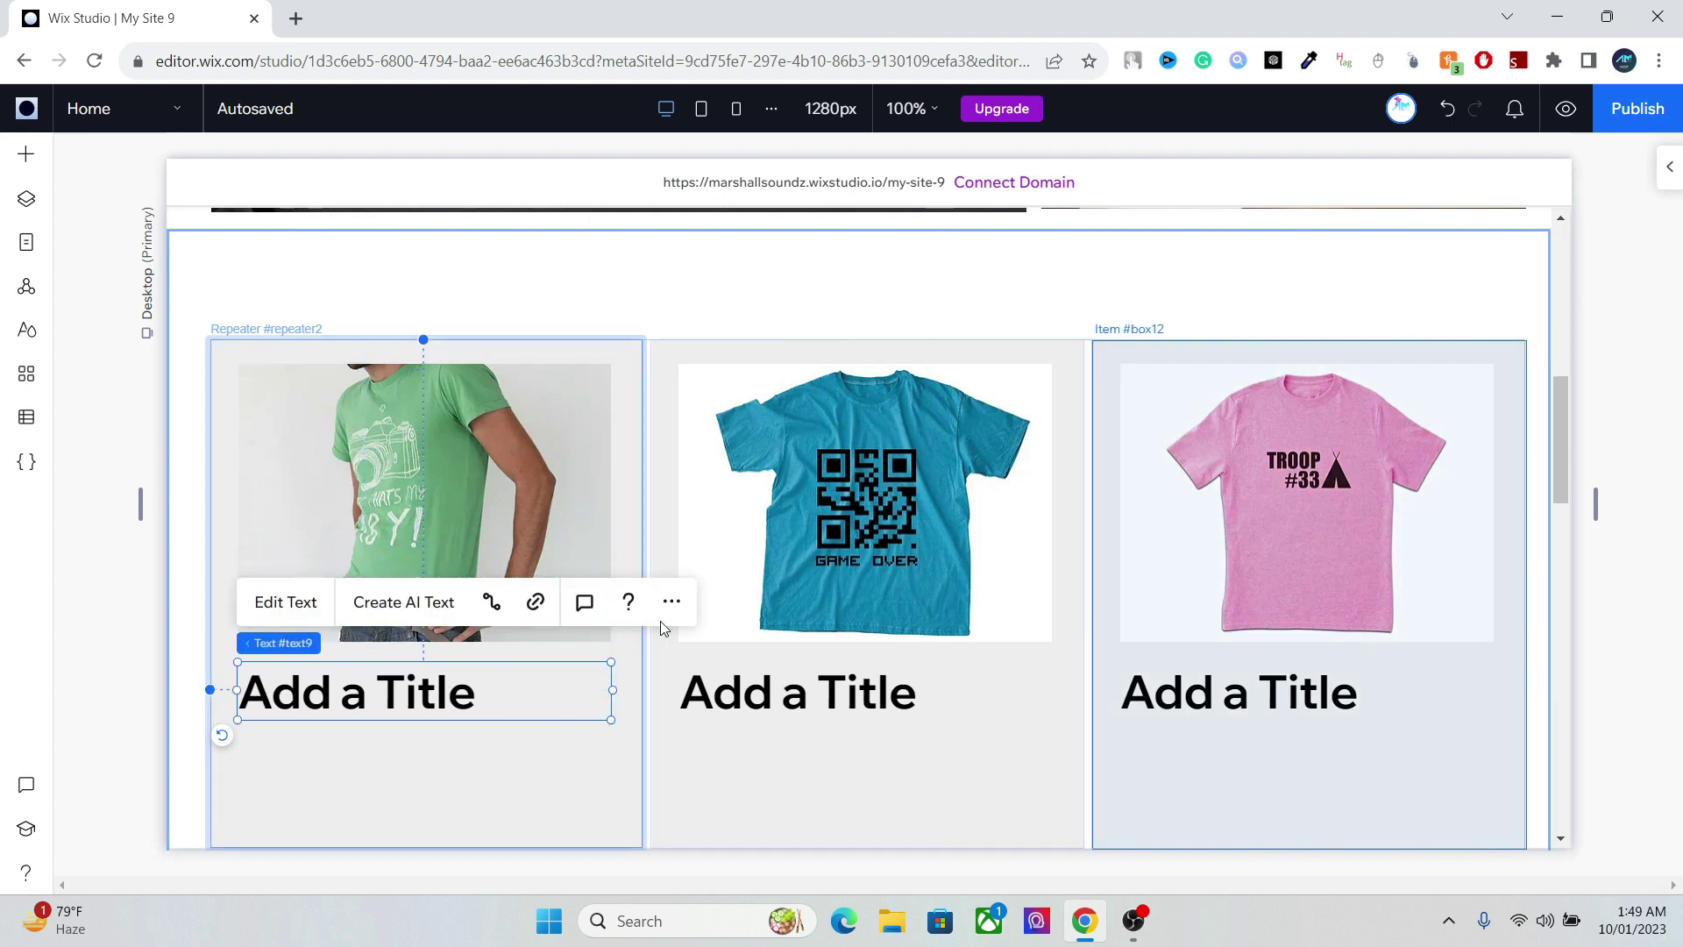
# - Apply the Heading 3 theme to the repeater title and set its font size to 25 px
pyautogui.click(310, 604)
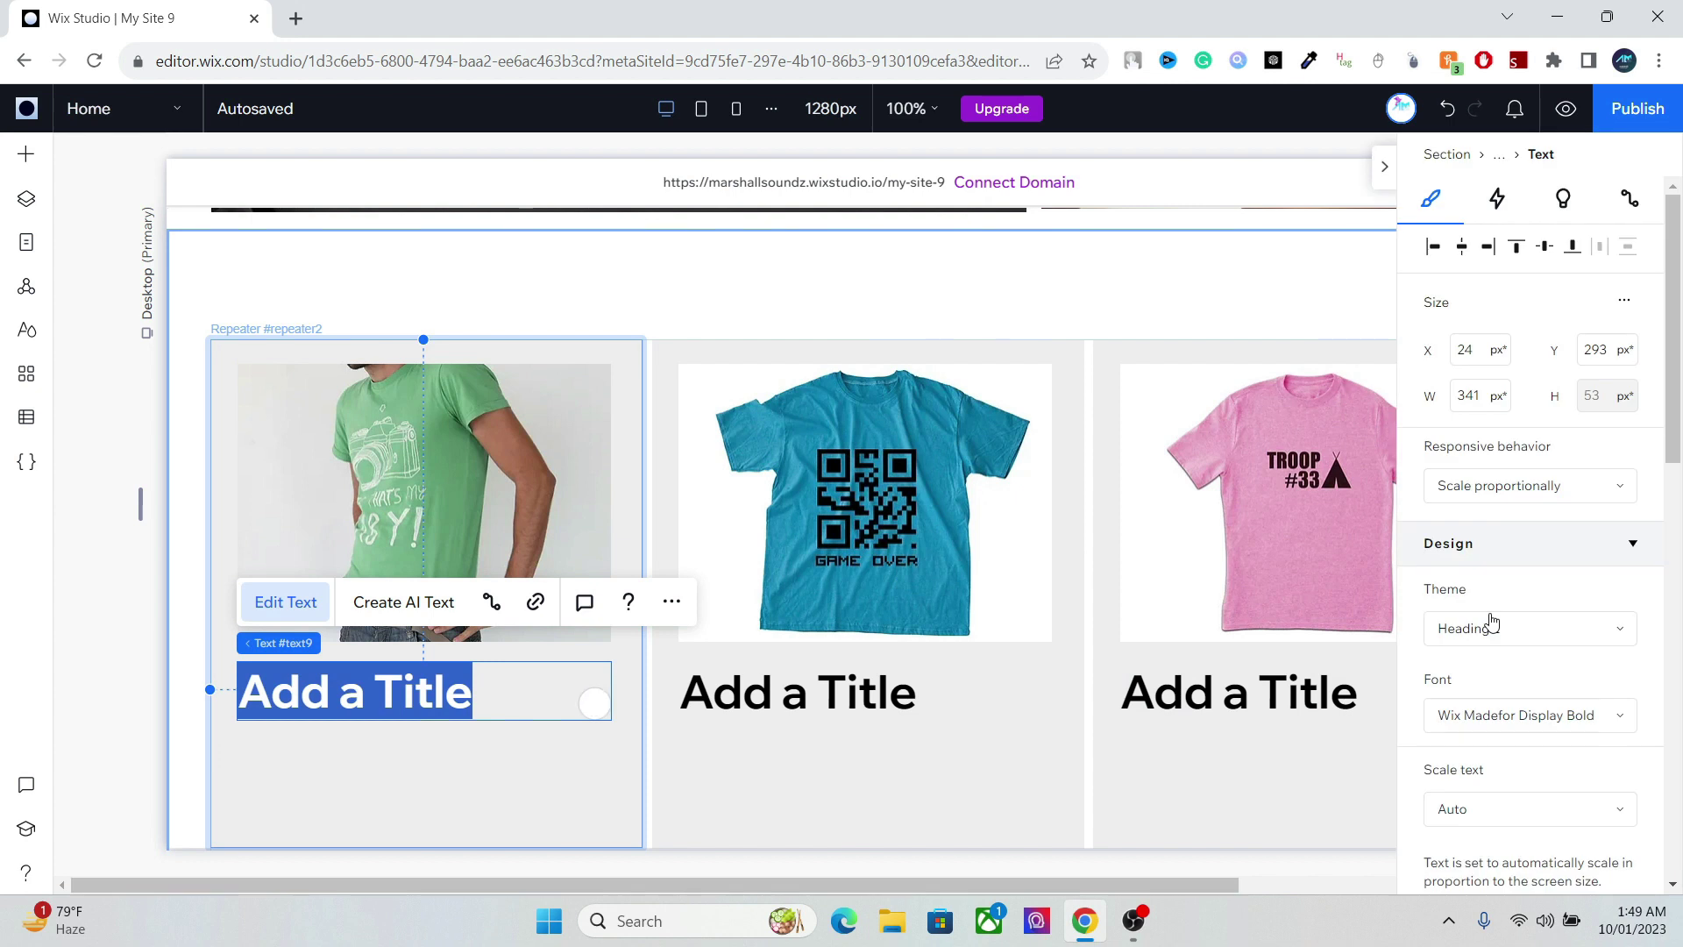
pyautogui.moveTo(1675, 456); pyautogui.dragTo(1675, 634)
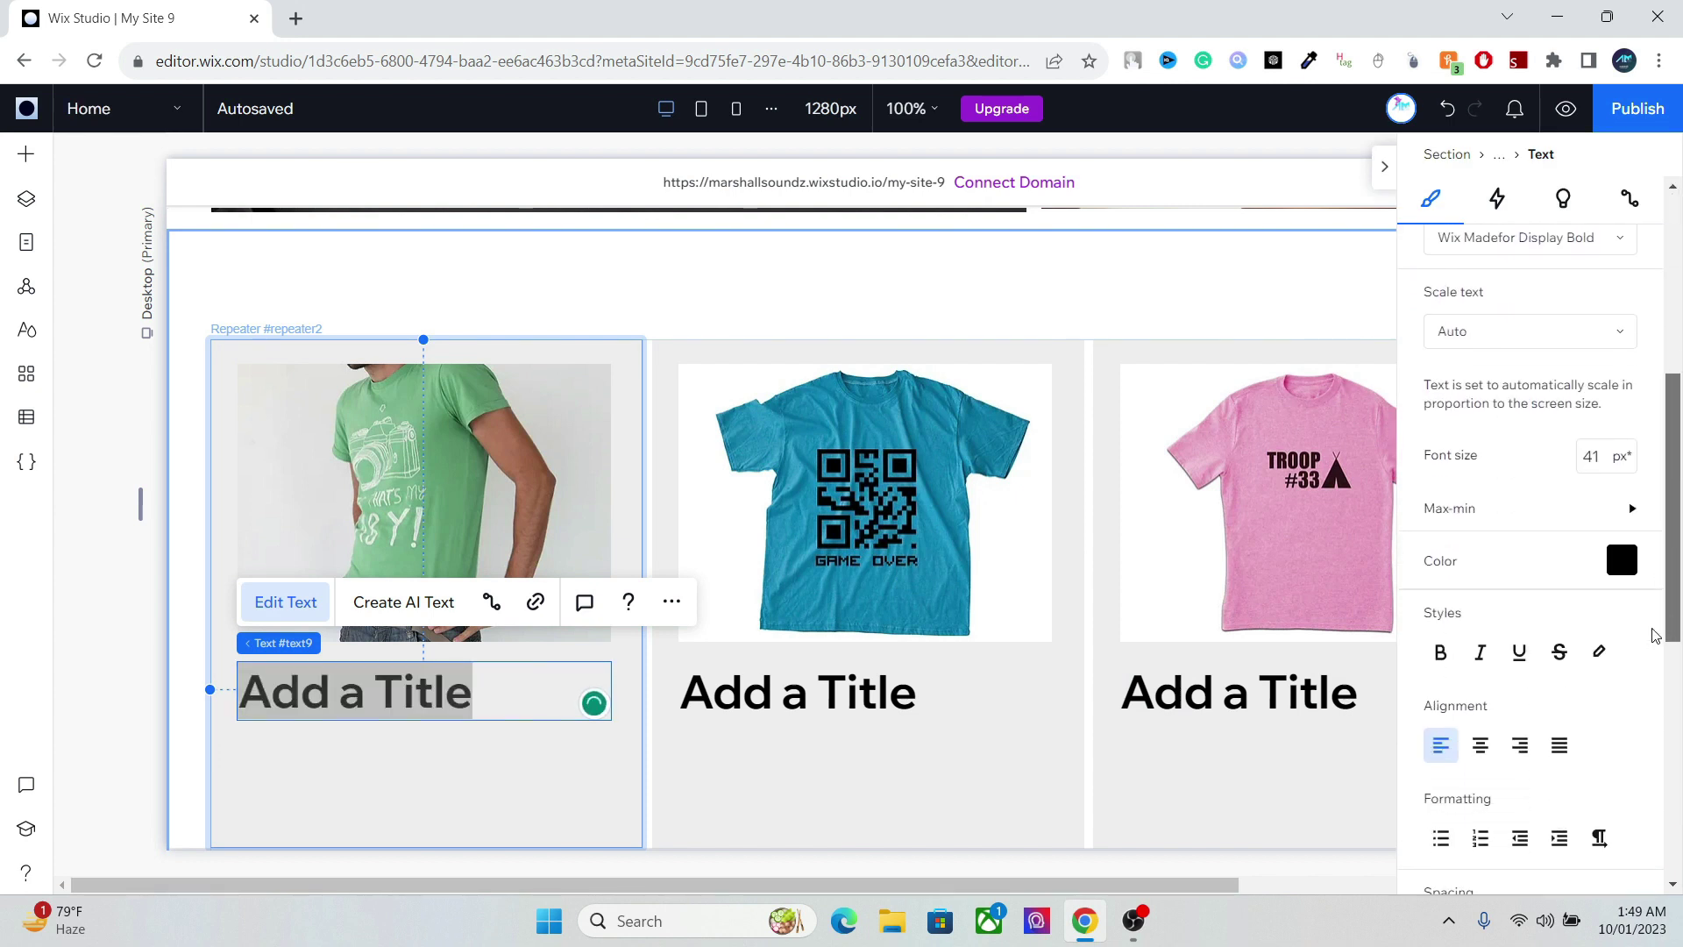
pyautogui.click(1591, 457)
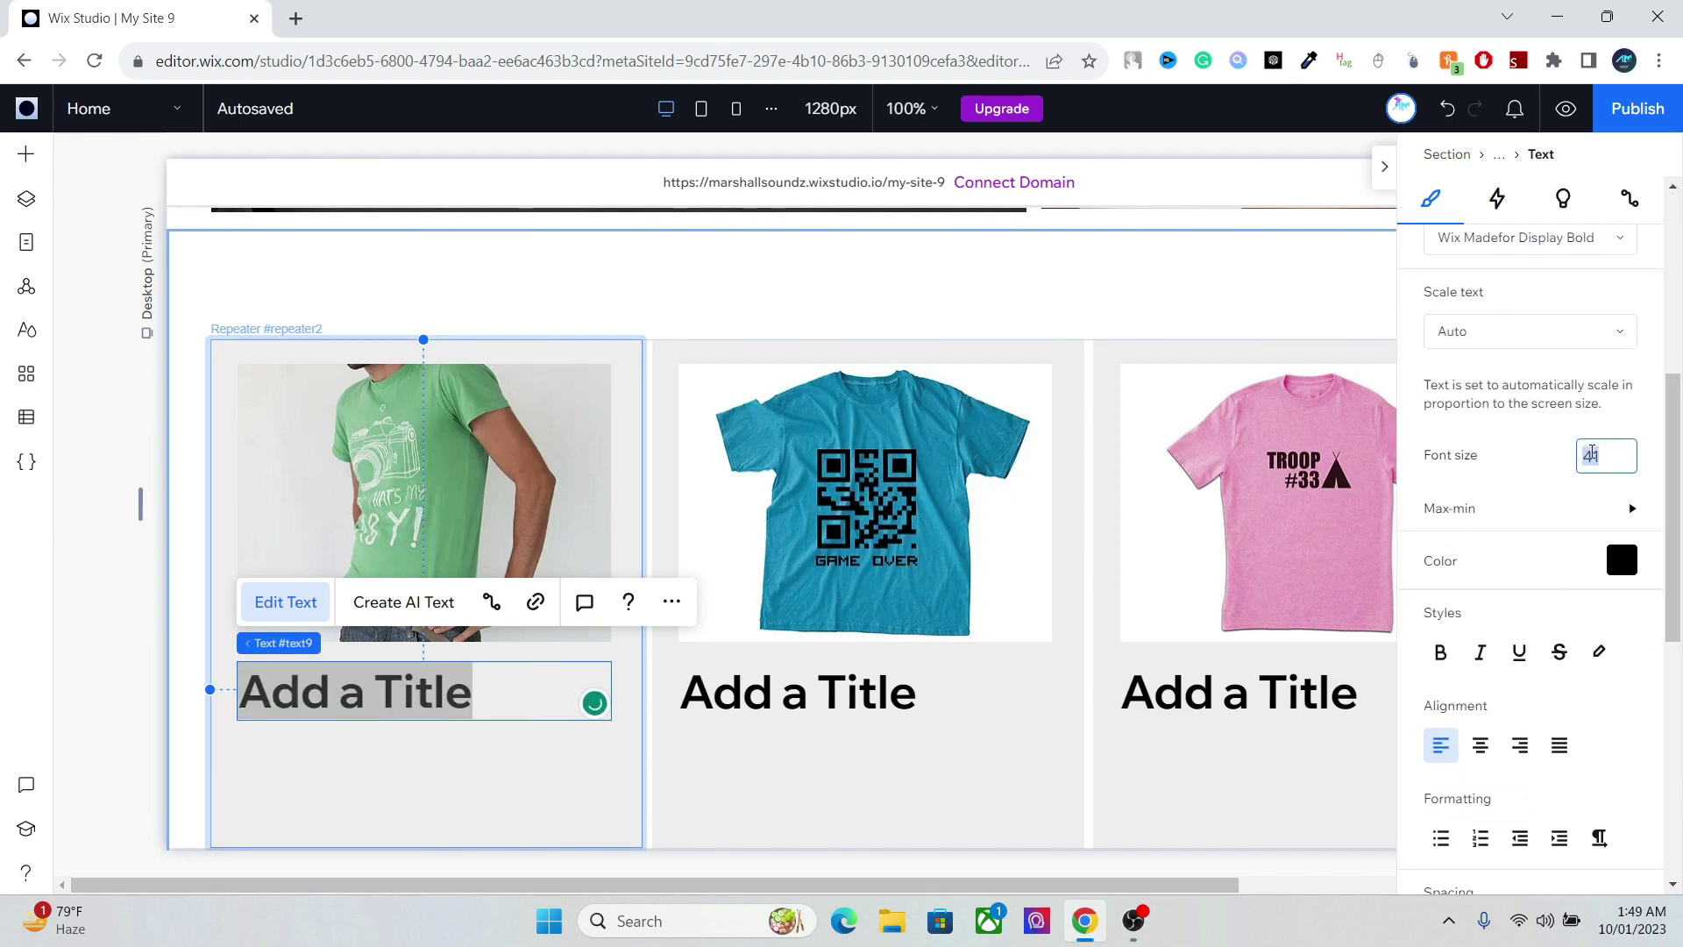
pyautogui.click(1675, 377)
pyautogui.moveTo(1675, 386); pyautogui.dragTo(1675, 286)
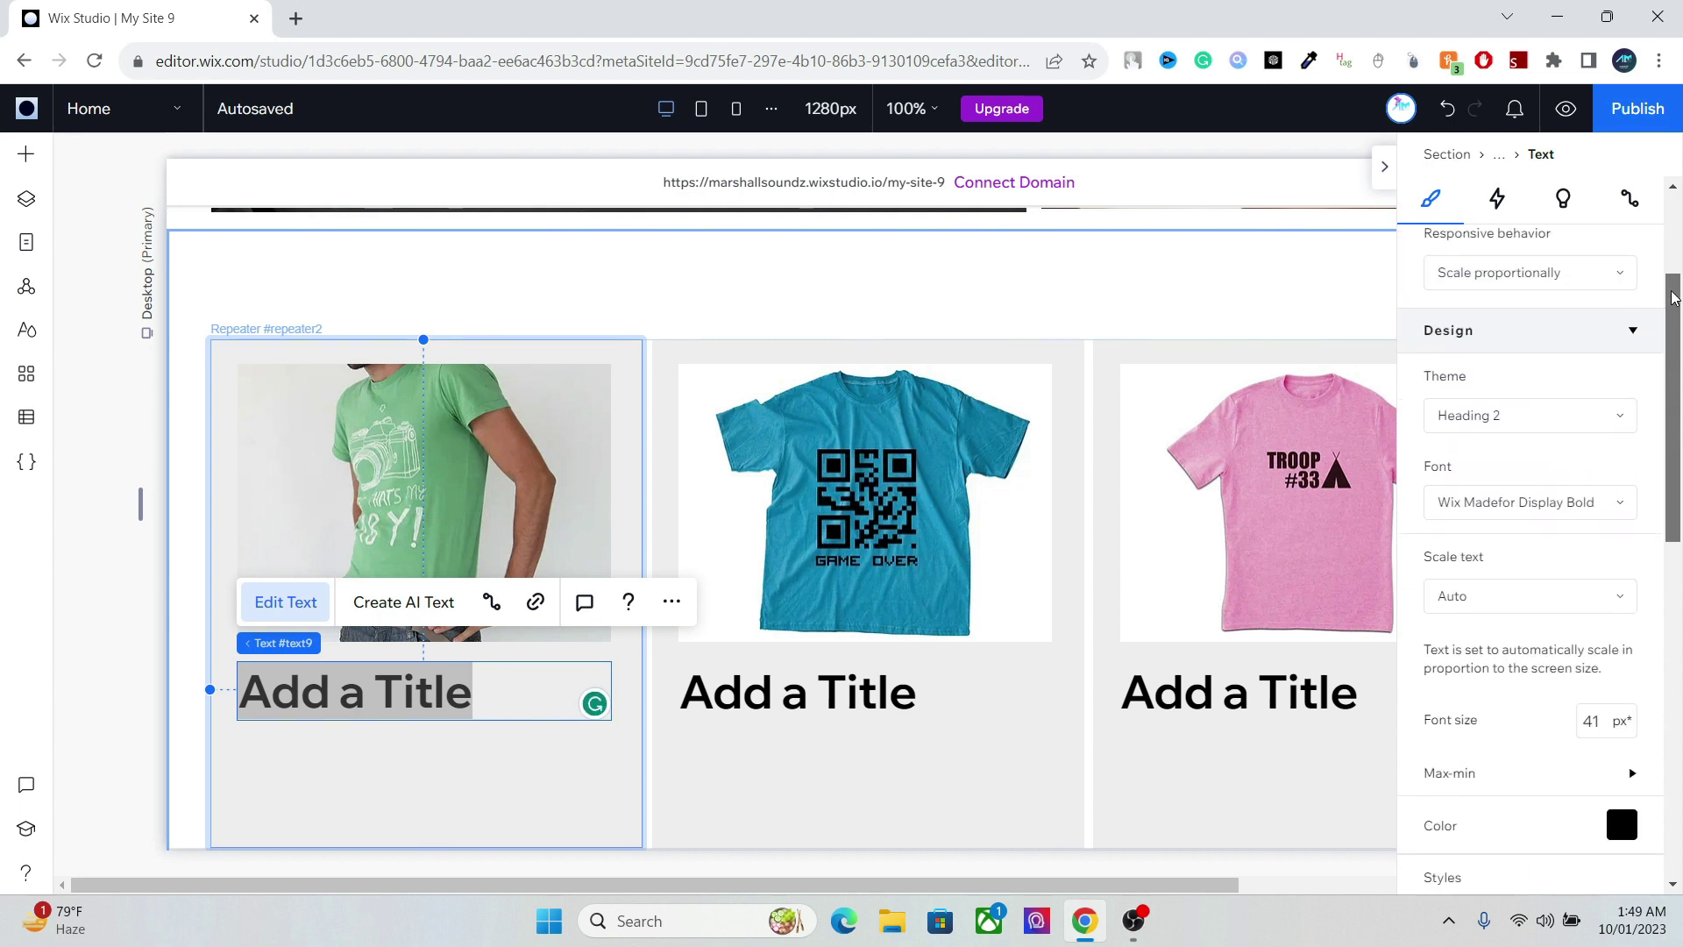
pyautogui.click(1533, 426)
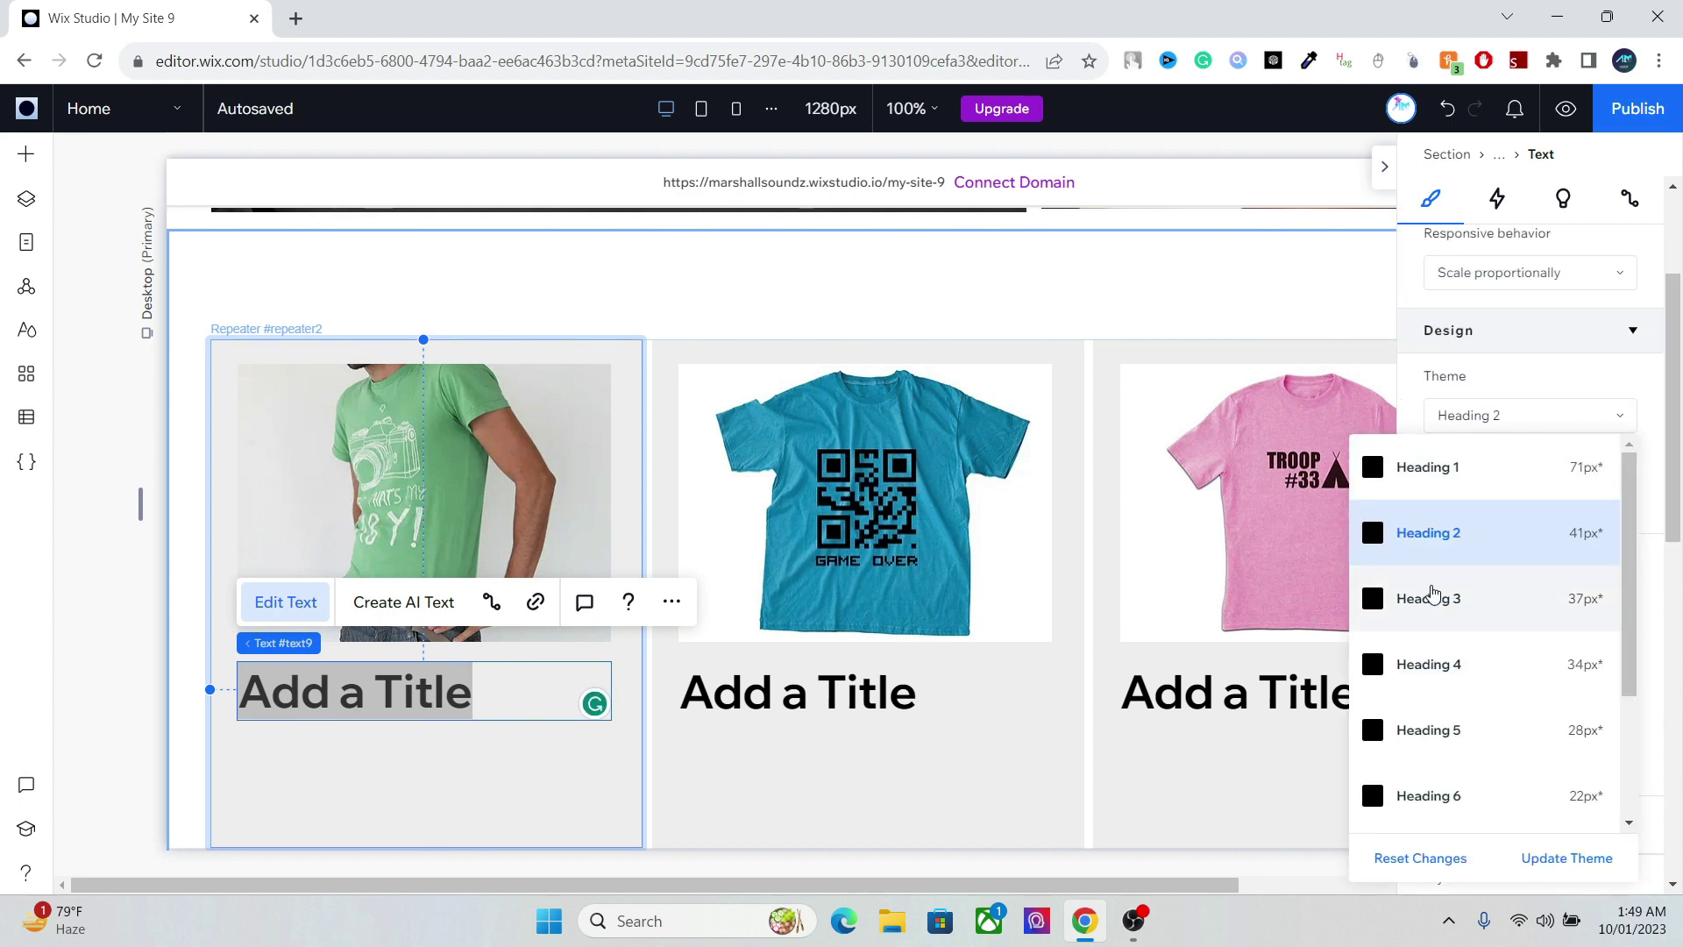
pyautogui.click(1433, 593)
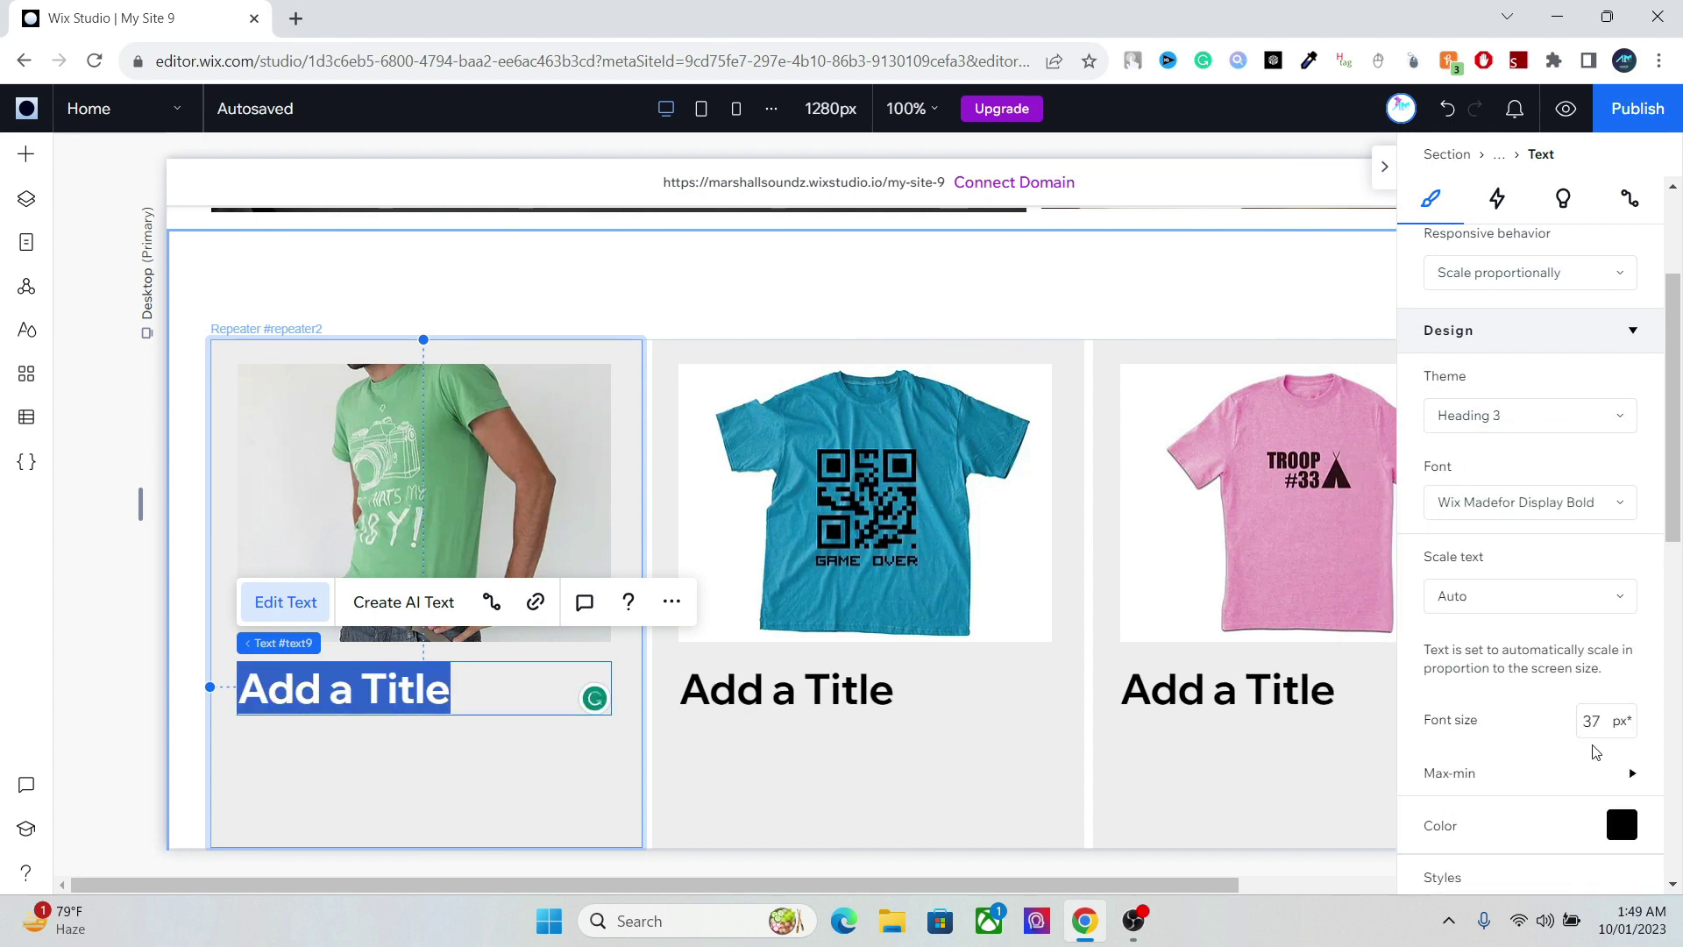
pyautogui.click(1594, 718)
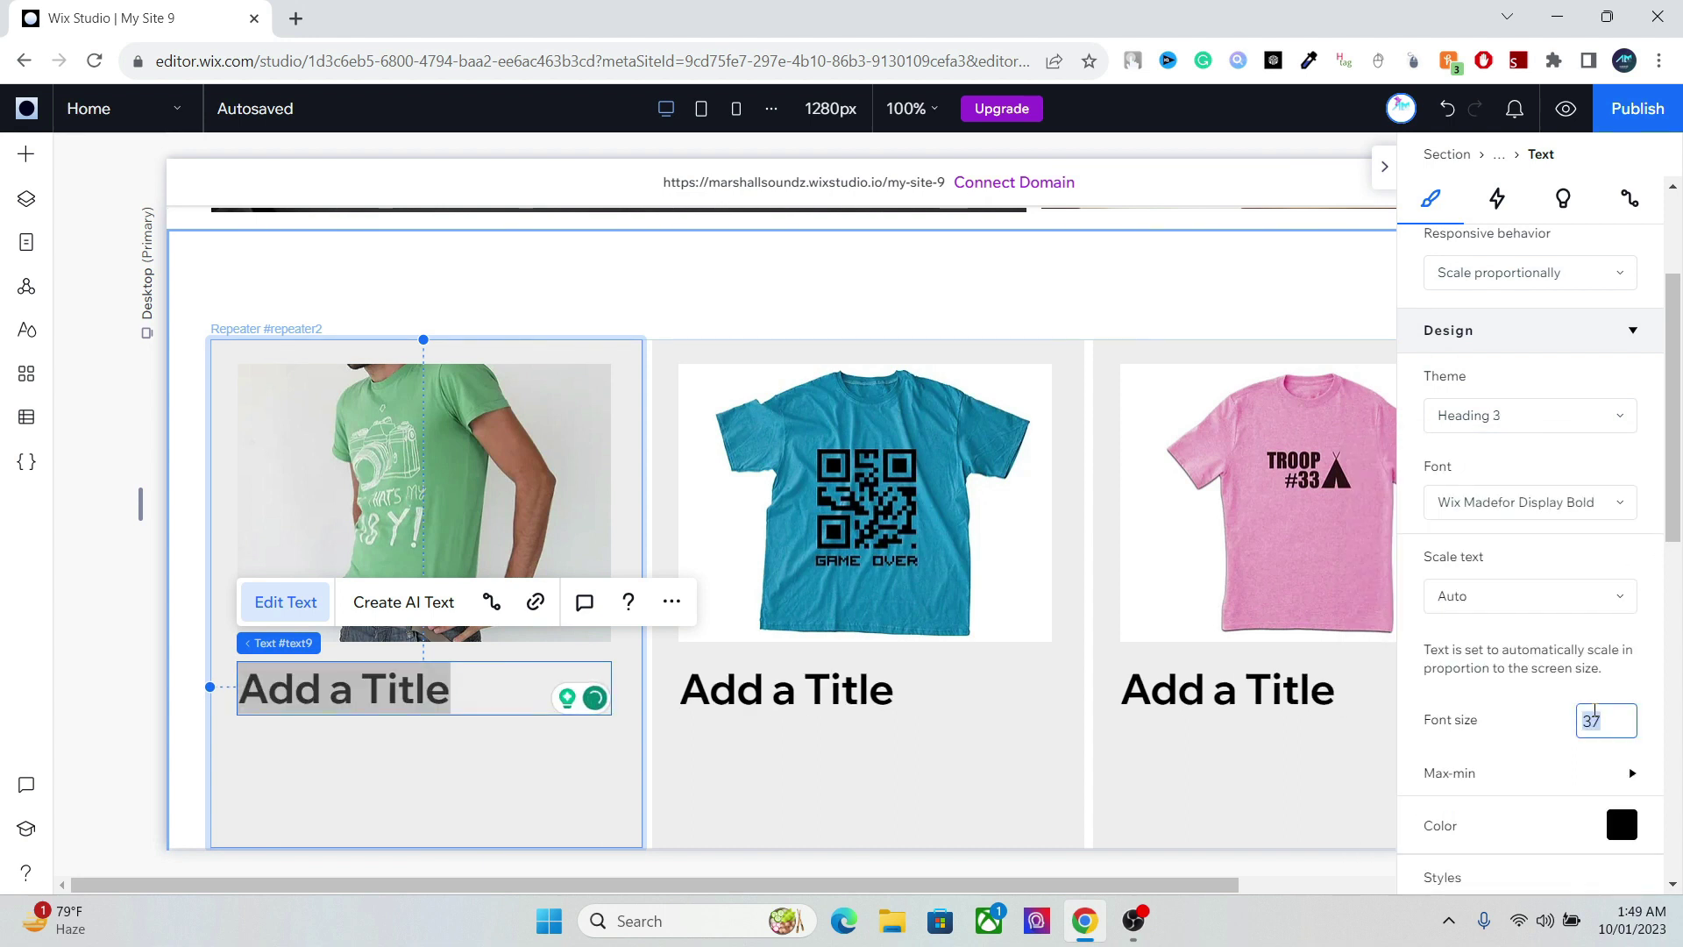
pyautogui.write('24')
pyautogui.press('Return')
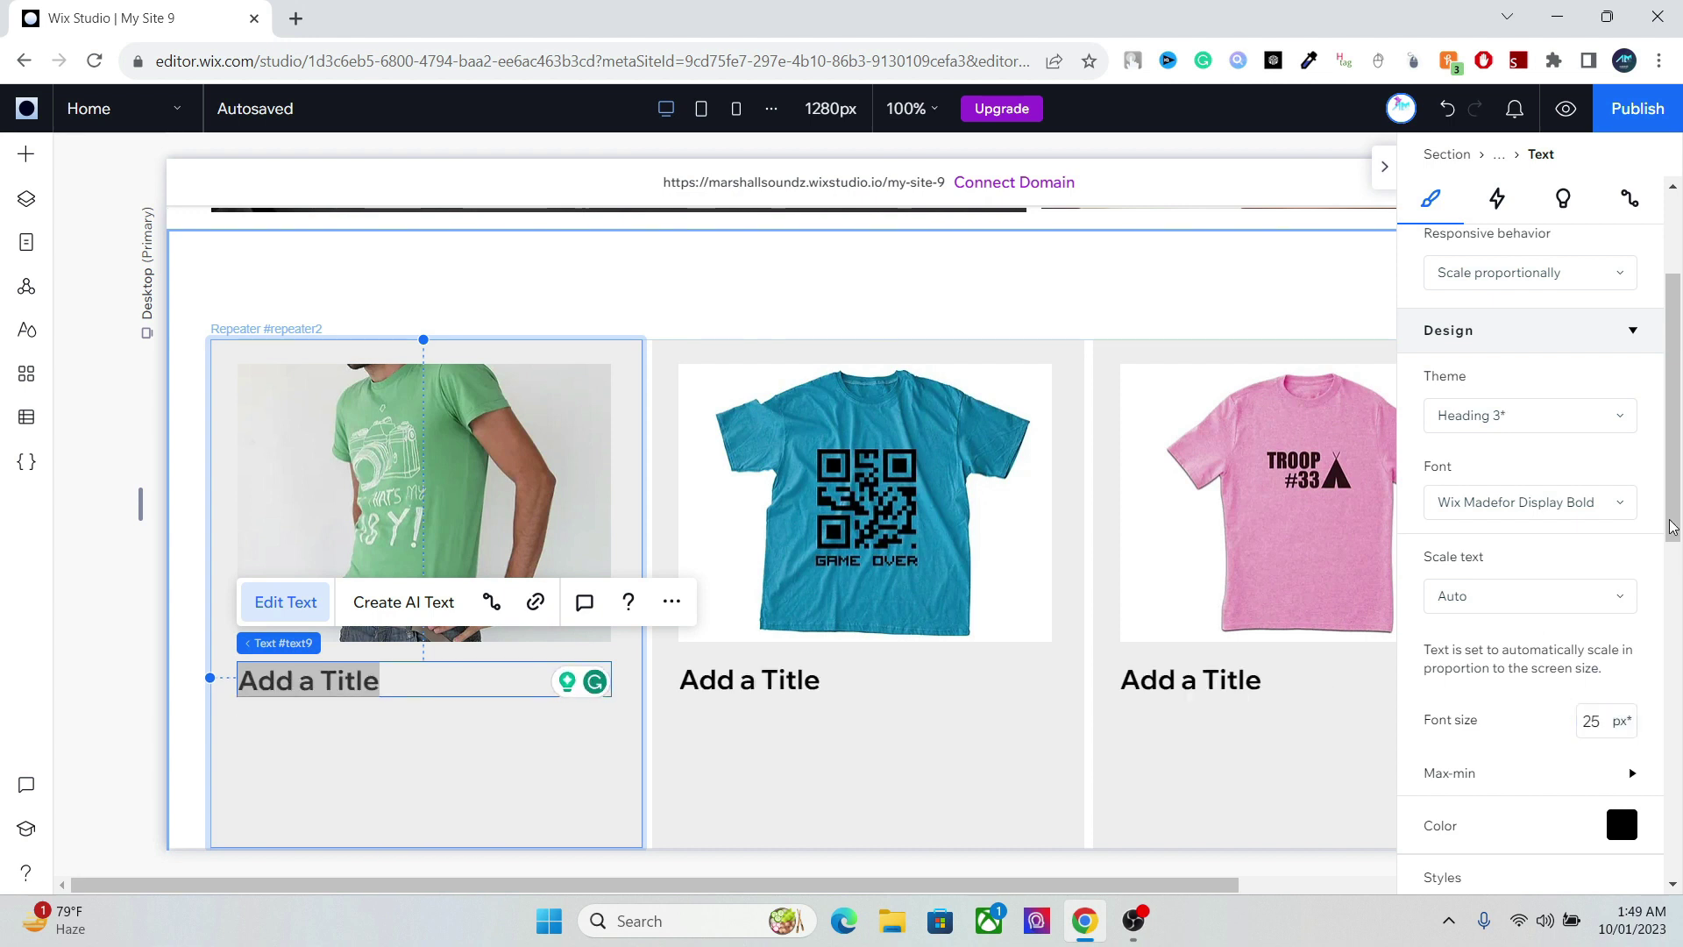
# - Set the repeater title's responsive behavior to Wrap and finish editing the text
pyautogui.scroll(2, 1676, 513)
pyautogui.click(1574, 419)
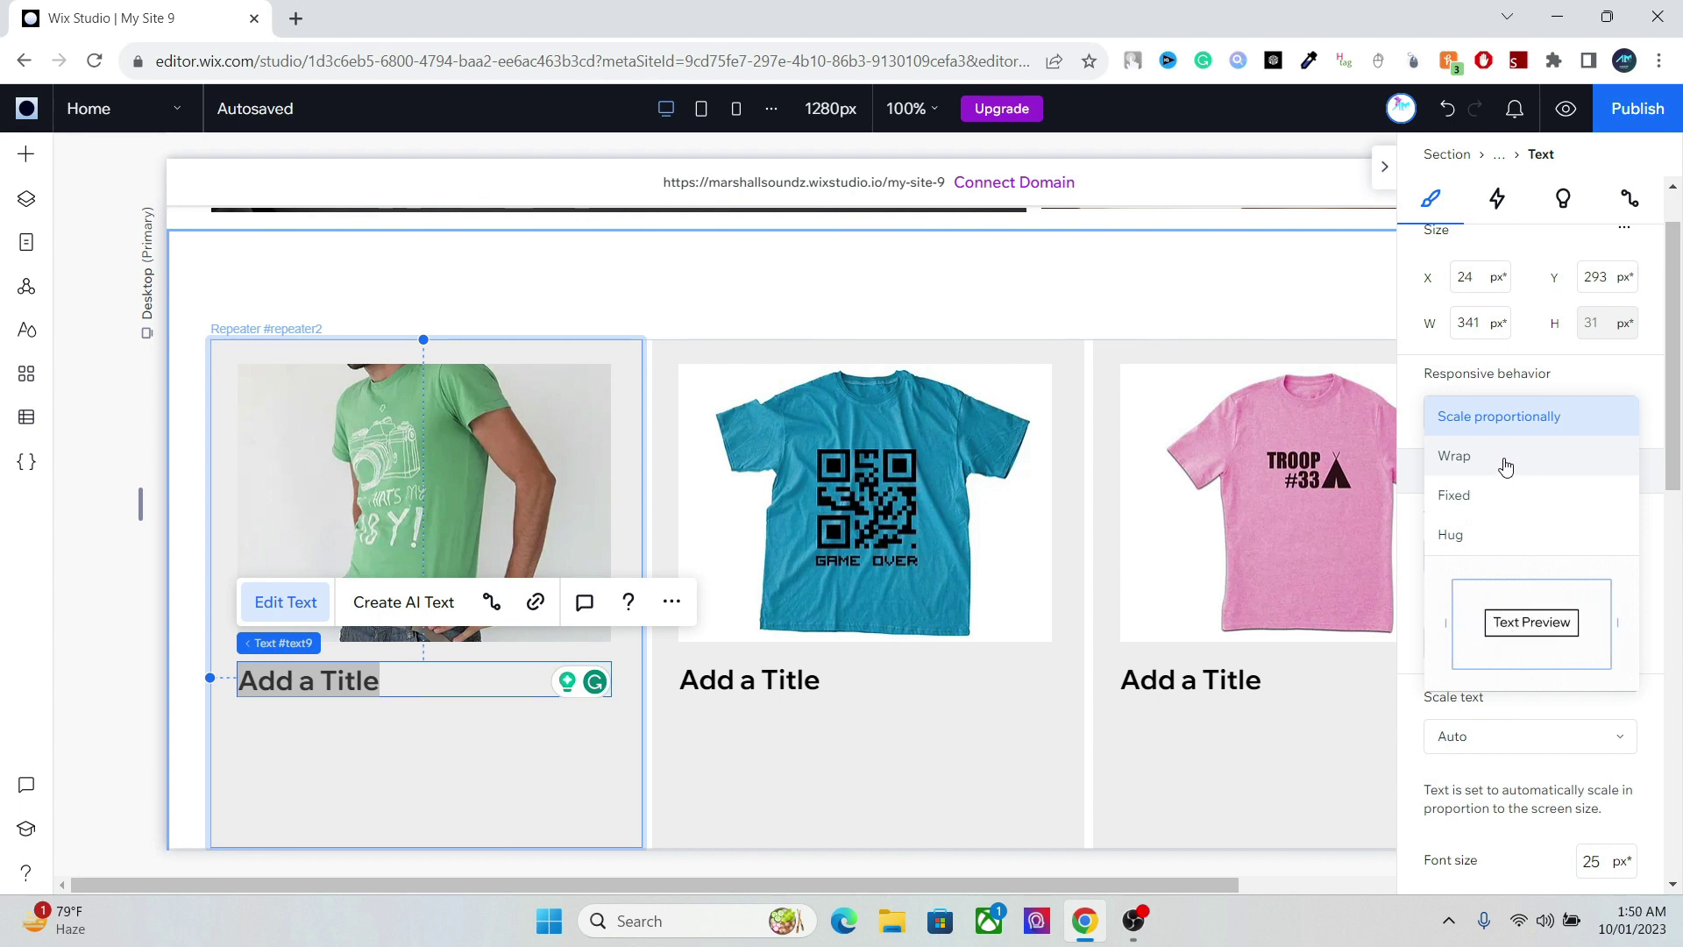
pyautogui.press('Escape')
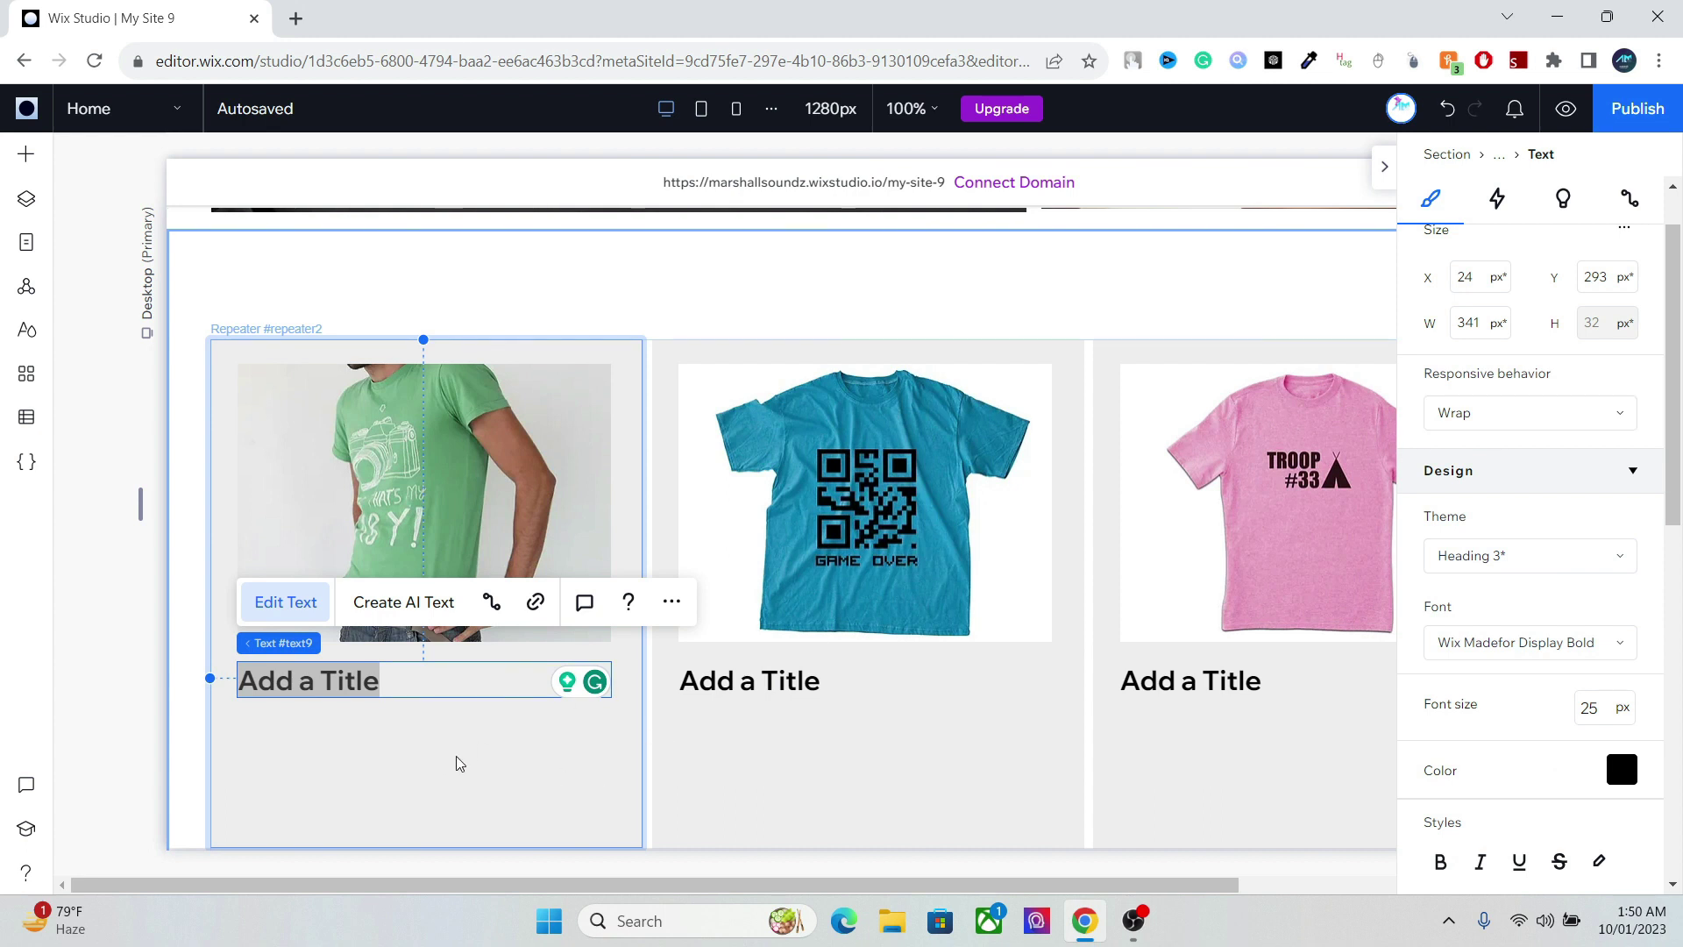
pyautogui.click(417, 742)
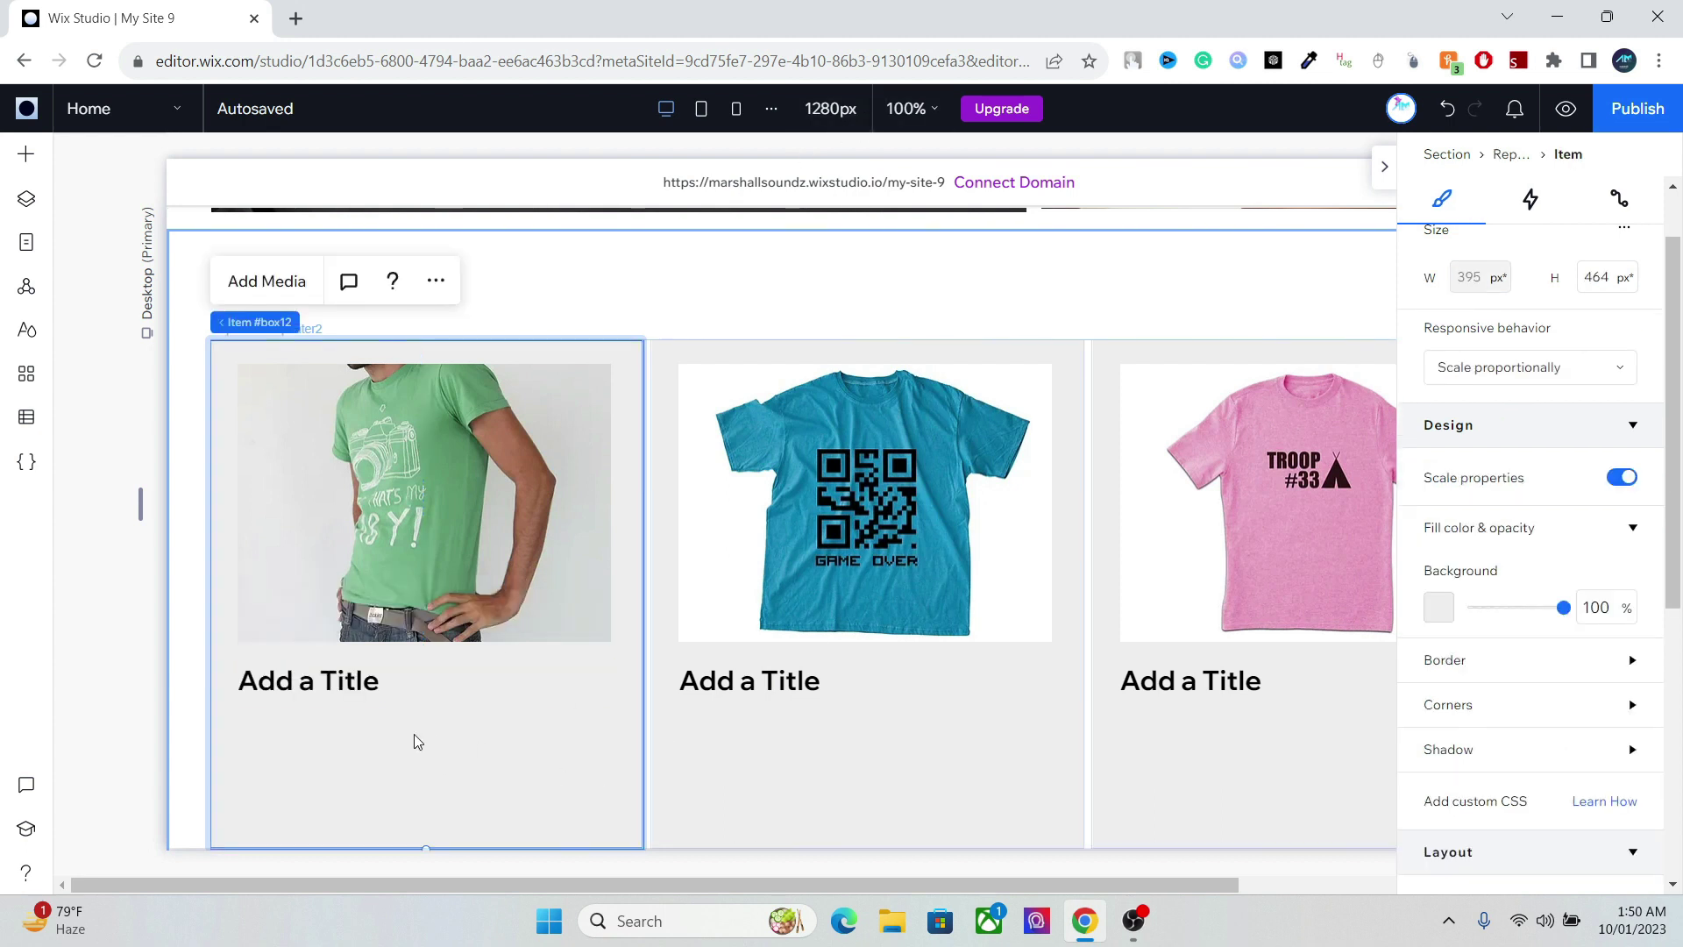
# - Connect the repeater title's text to the product name field of the Stores/Products dataset
pyautogui.click(366, 680)
pyautogui.click(488, 602)
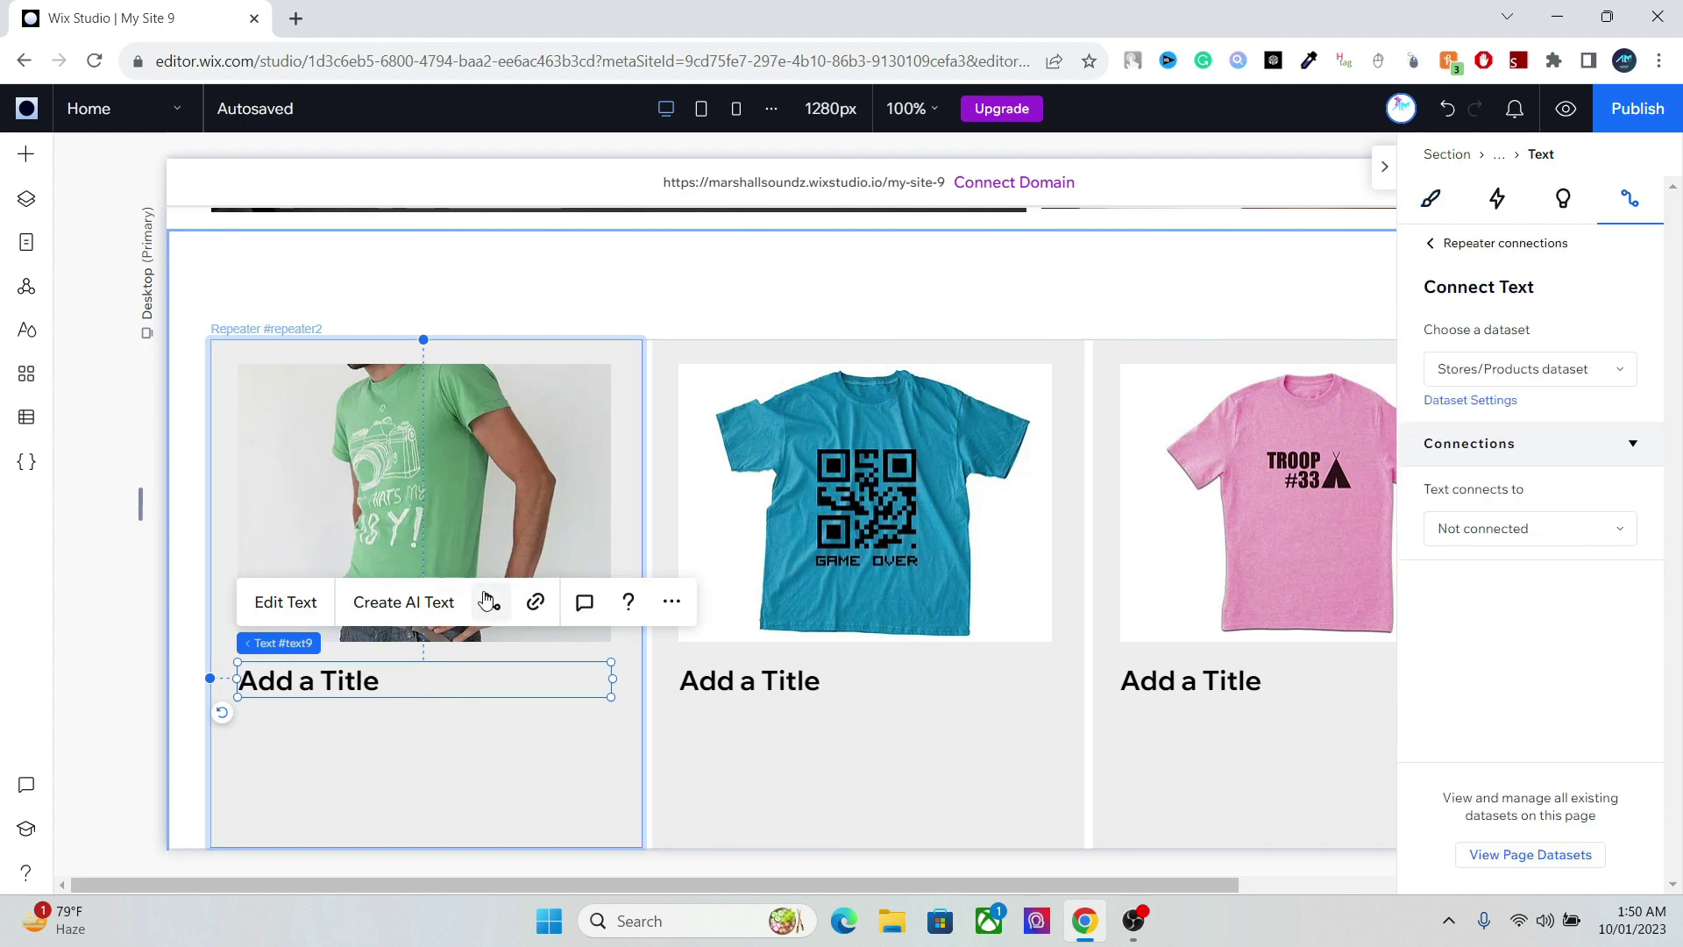
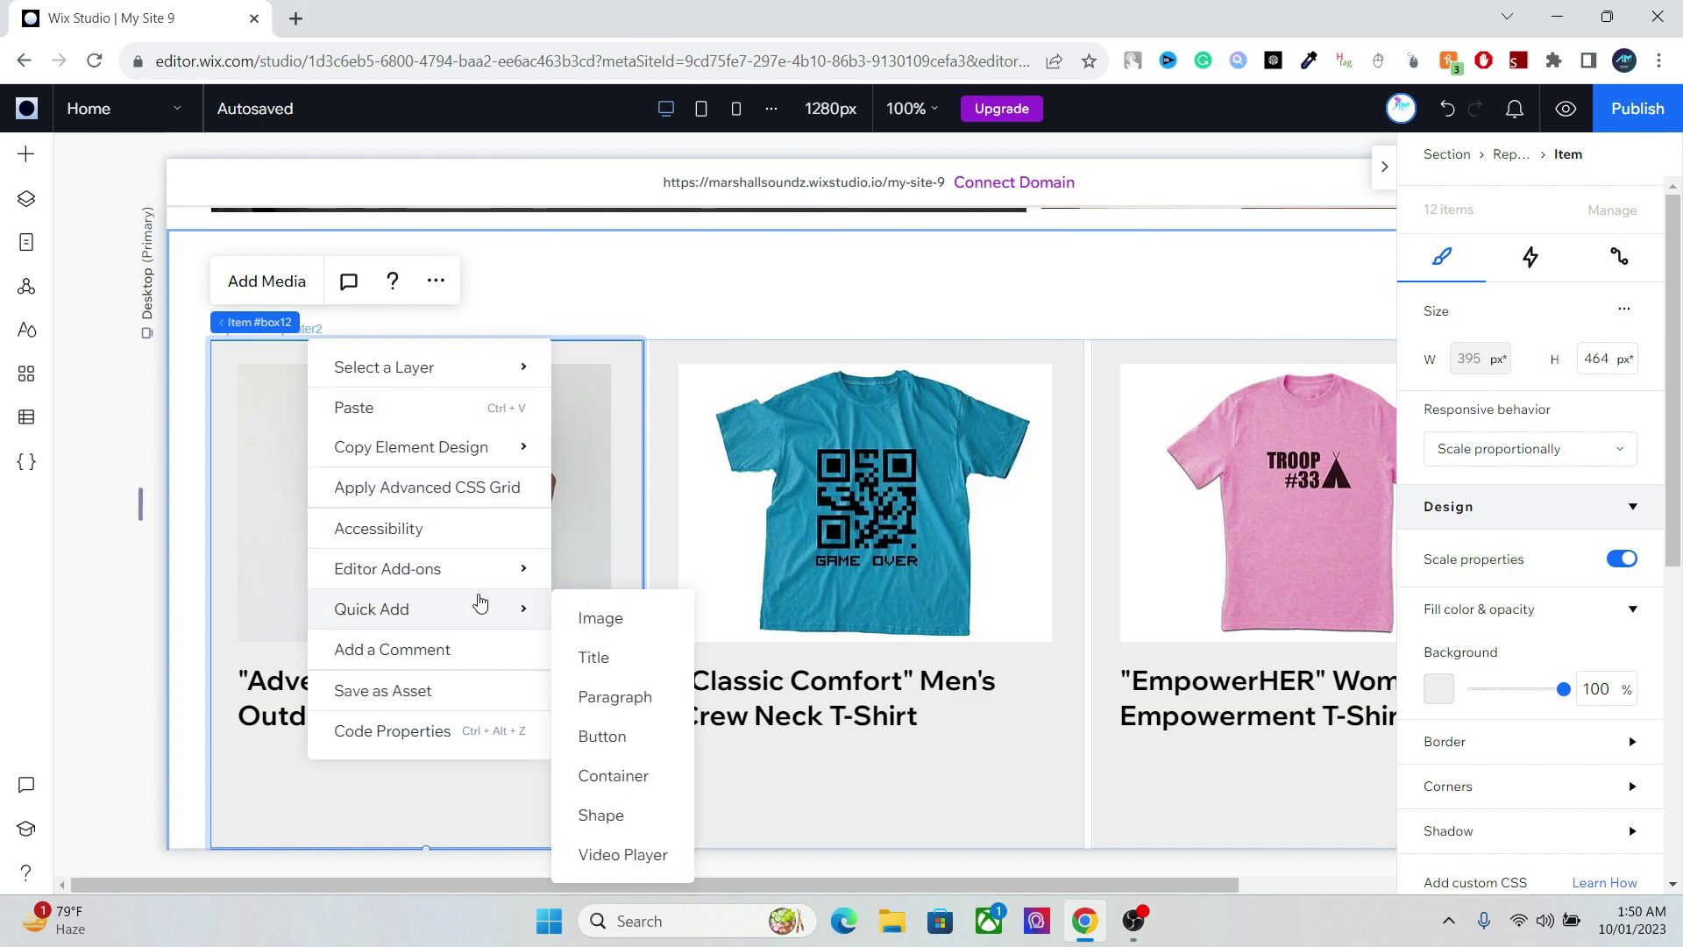
# - Add a paragraph to the first repeater item with Quick Add and replace its text with "Price"
pyautogui.click(620, 695)
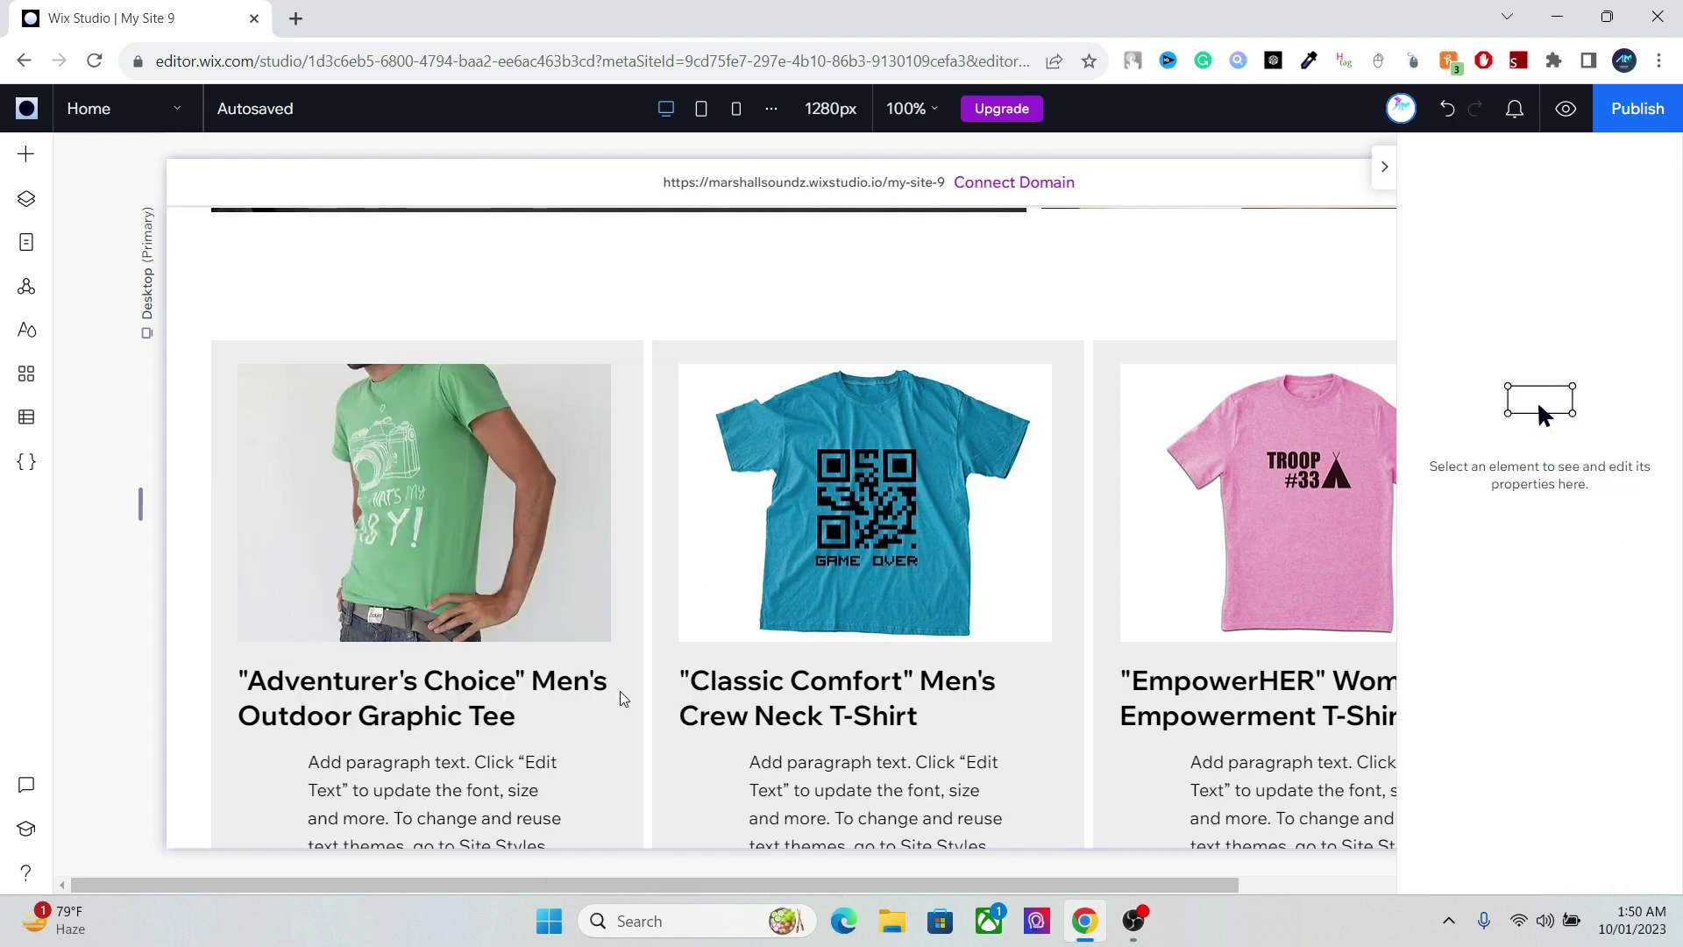
pyautogui.doubleClick(444, 798)
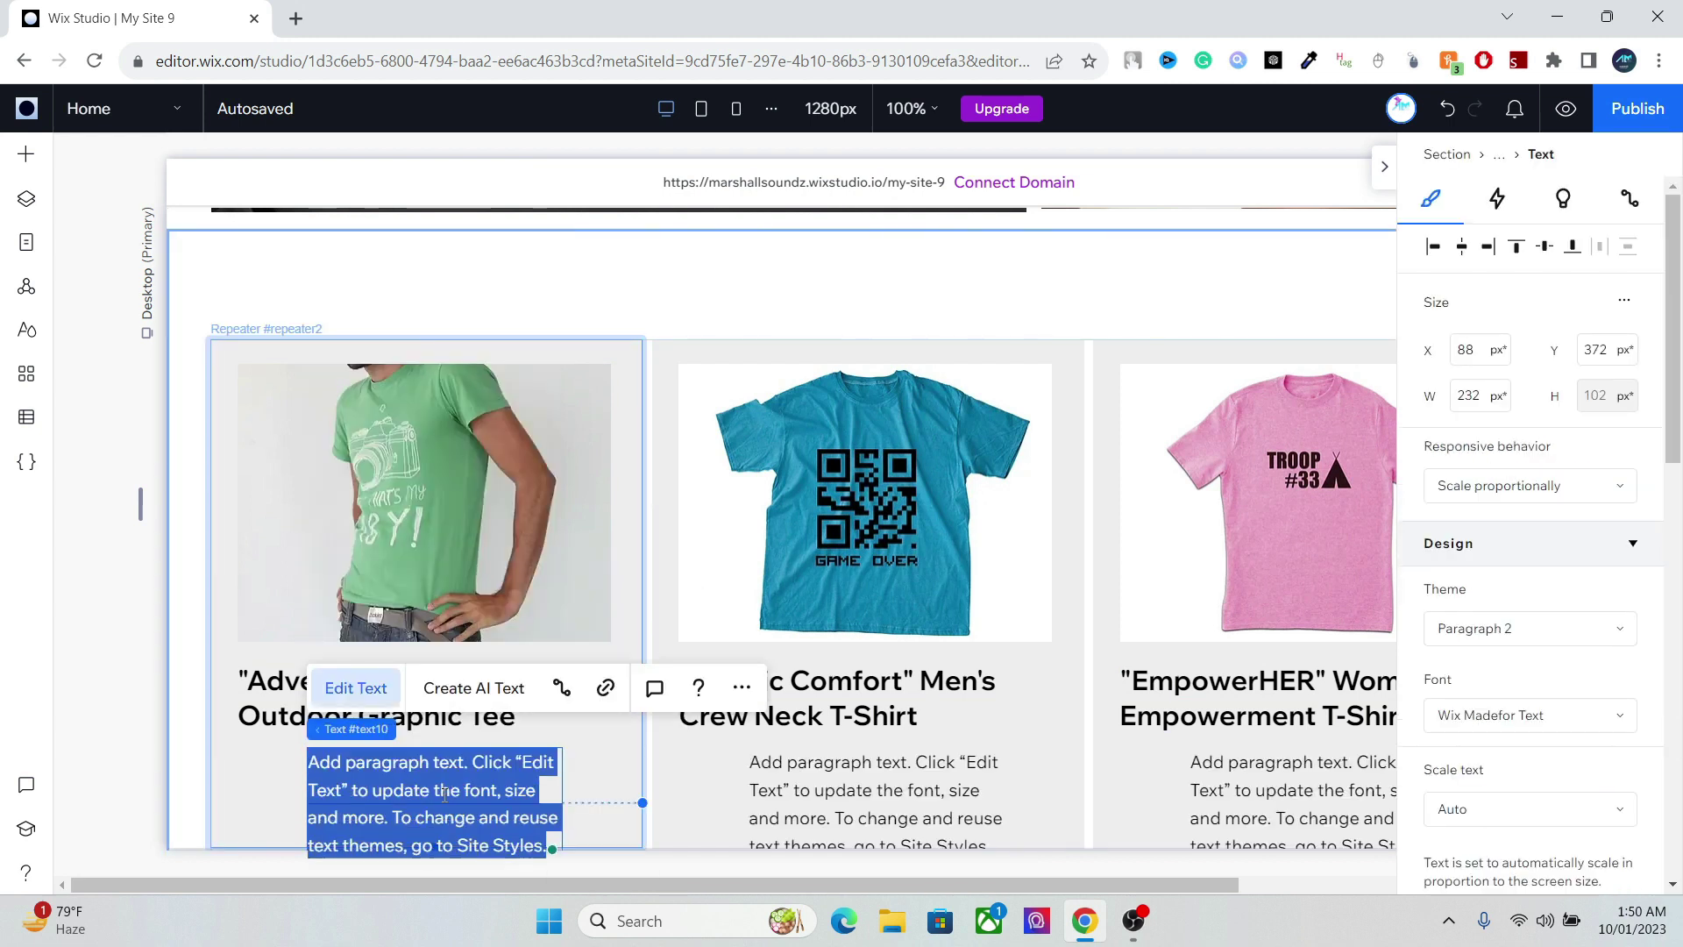
pyautogui.write('P')
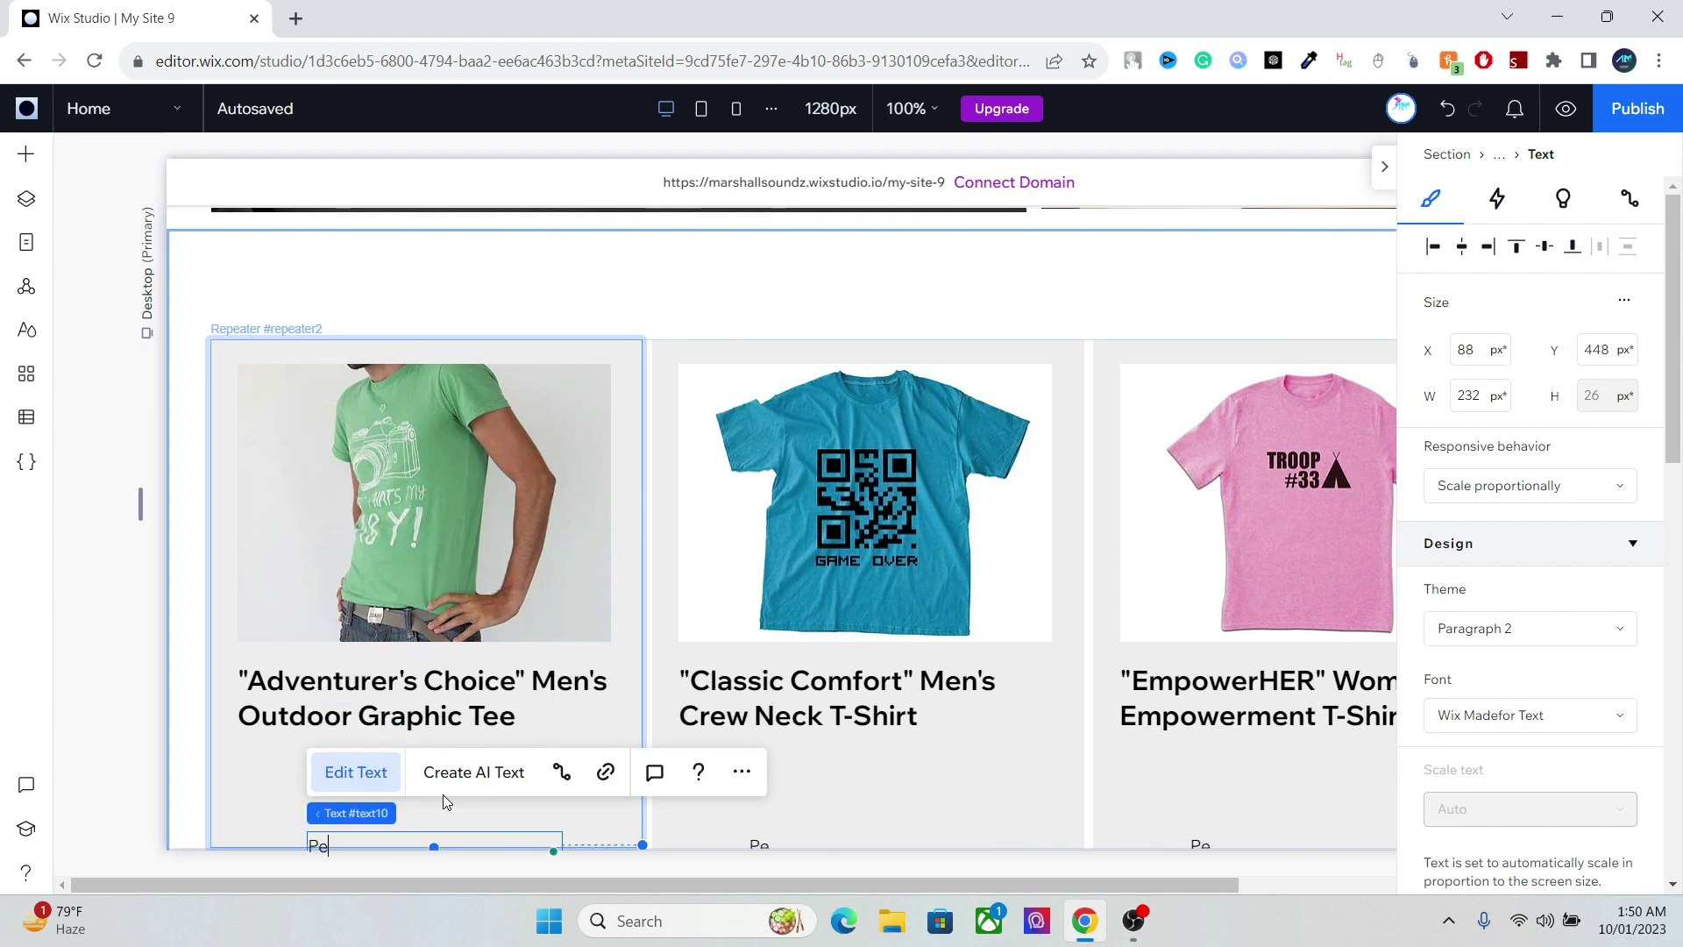
pyautogui.write('rice')
pyautogui.click(441, 813)
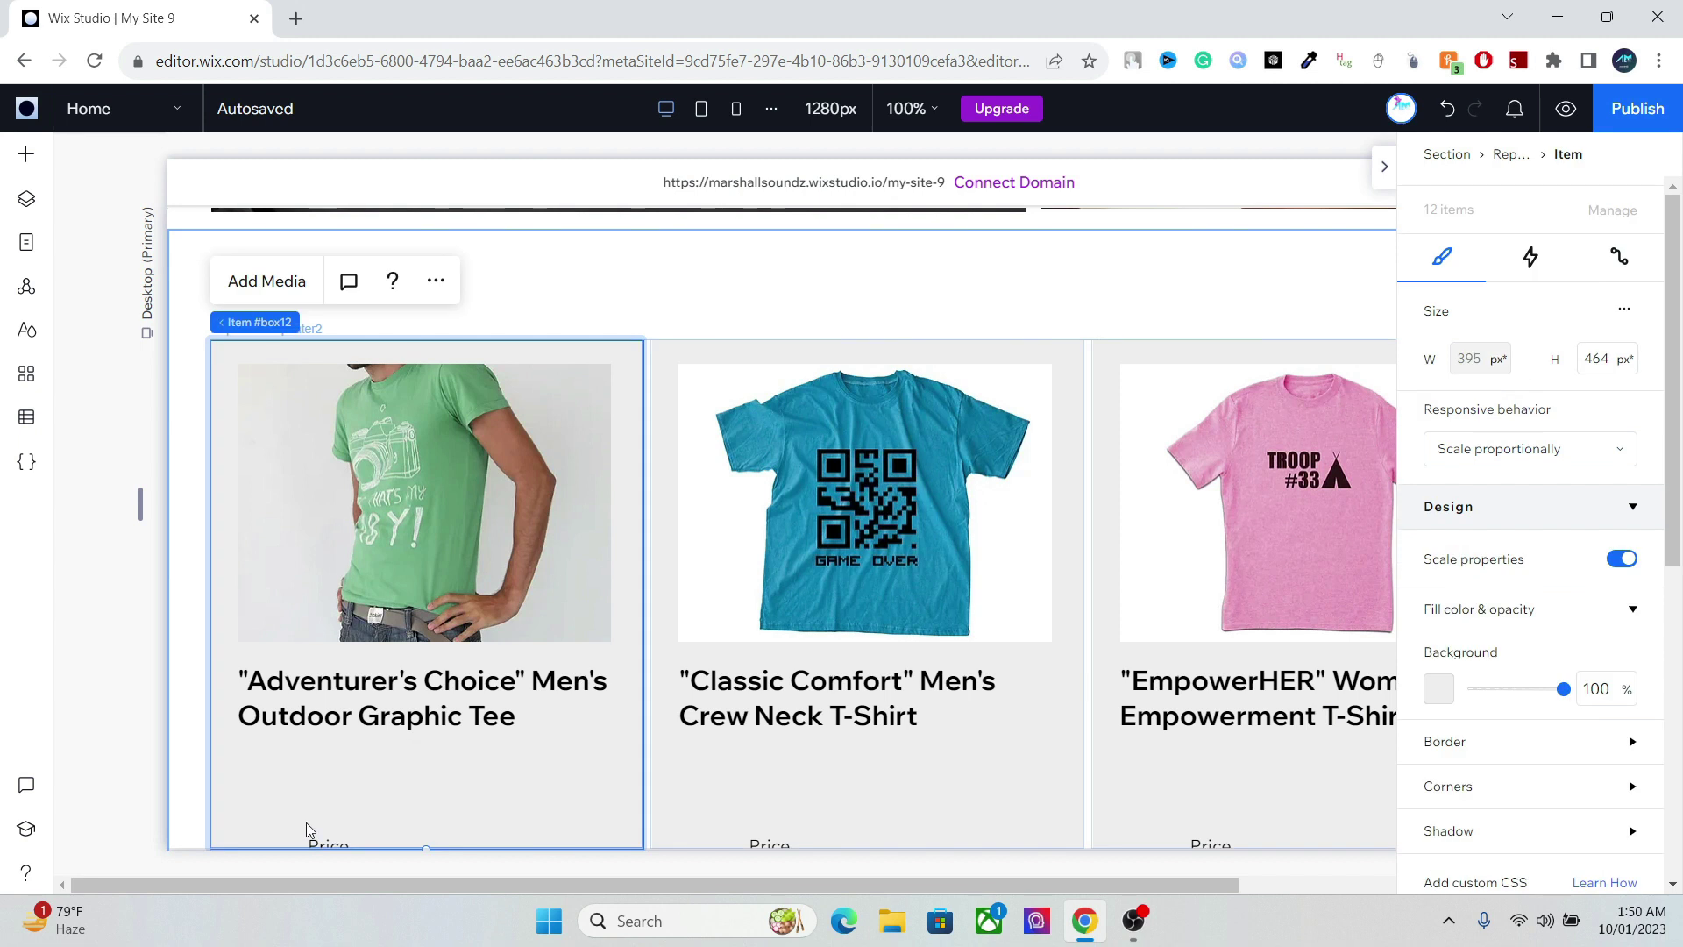
# - Place the price text just below the title, aligned with its left edge, and narrow it to about 46 px
pyautogui.click(350, 841)
pyautogui.moveTo(351, 841); pyautogui.dragTo(280, 764)
pyautogui.moveTo(495, 762); pyautogui.dragTo(288, 765)
# - Change the price label's text to "Price :" and make it bold
pyautogui.doubleClick(276, 761)
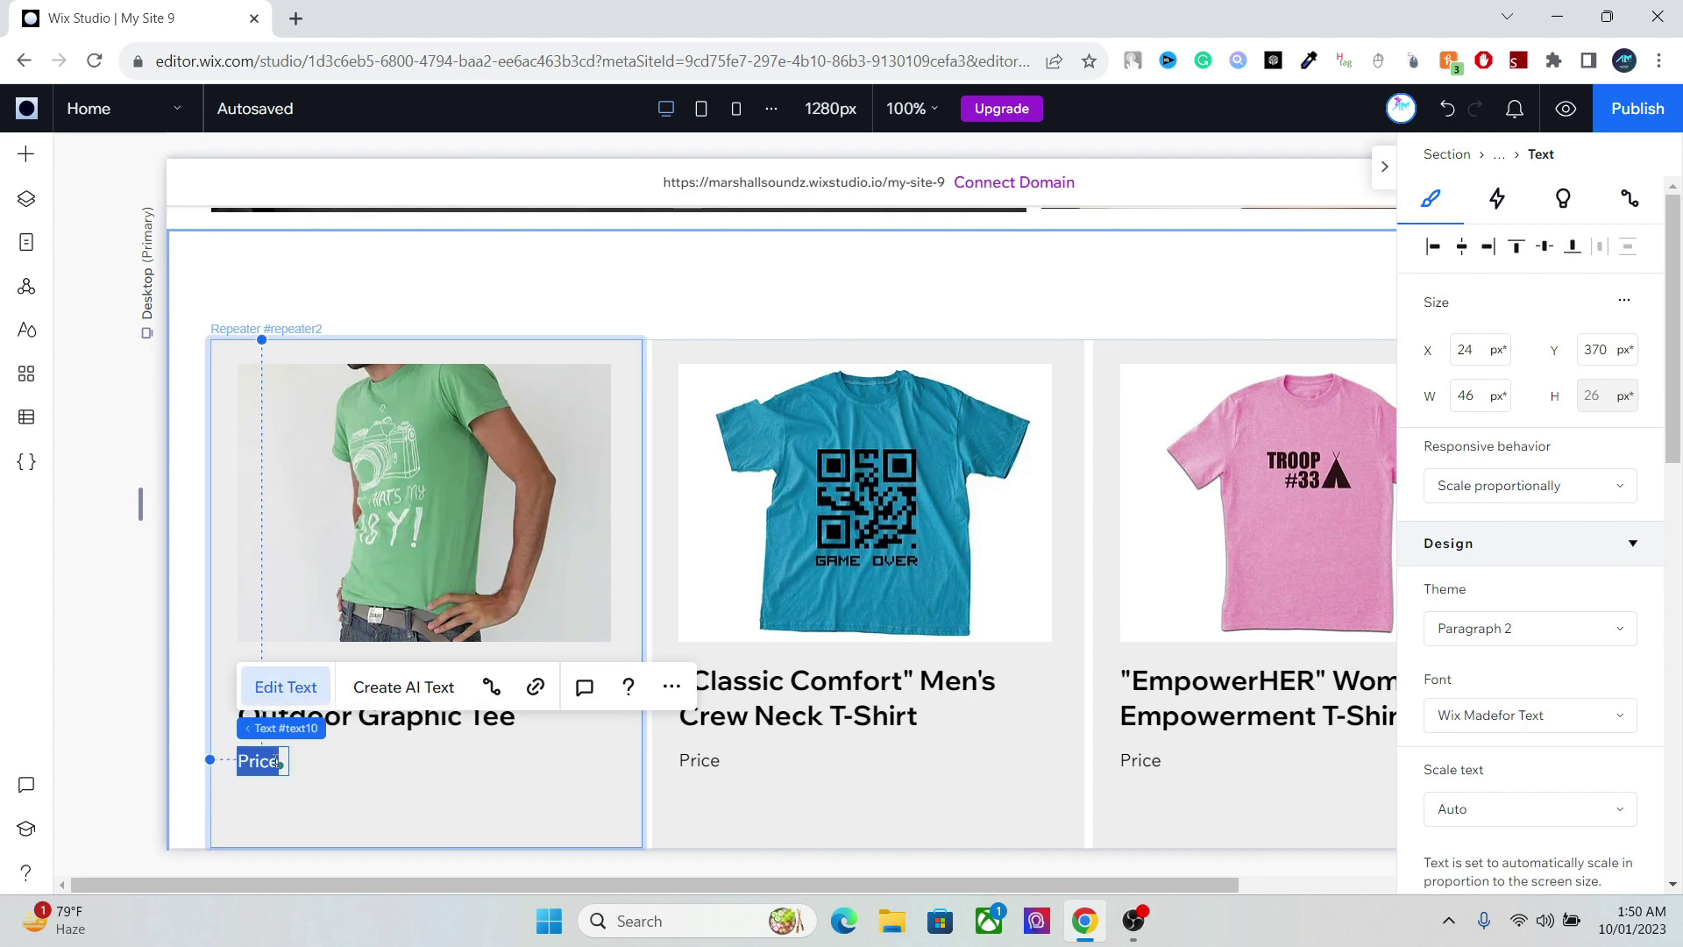
pyautogui.click(277, 761)
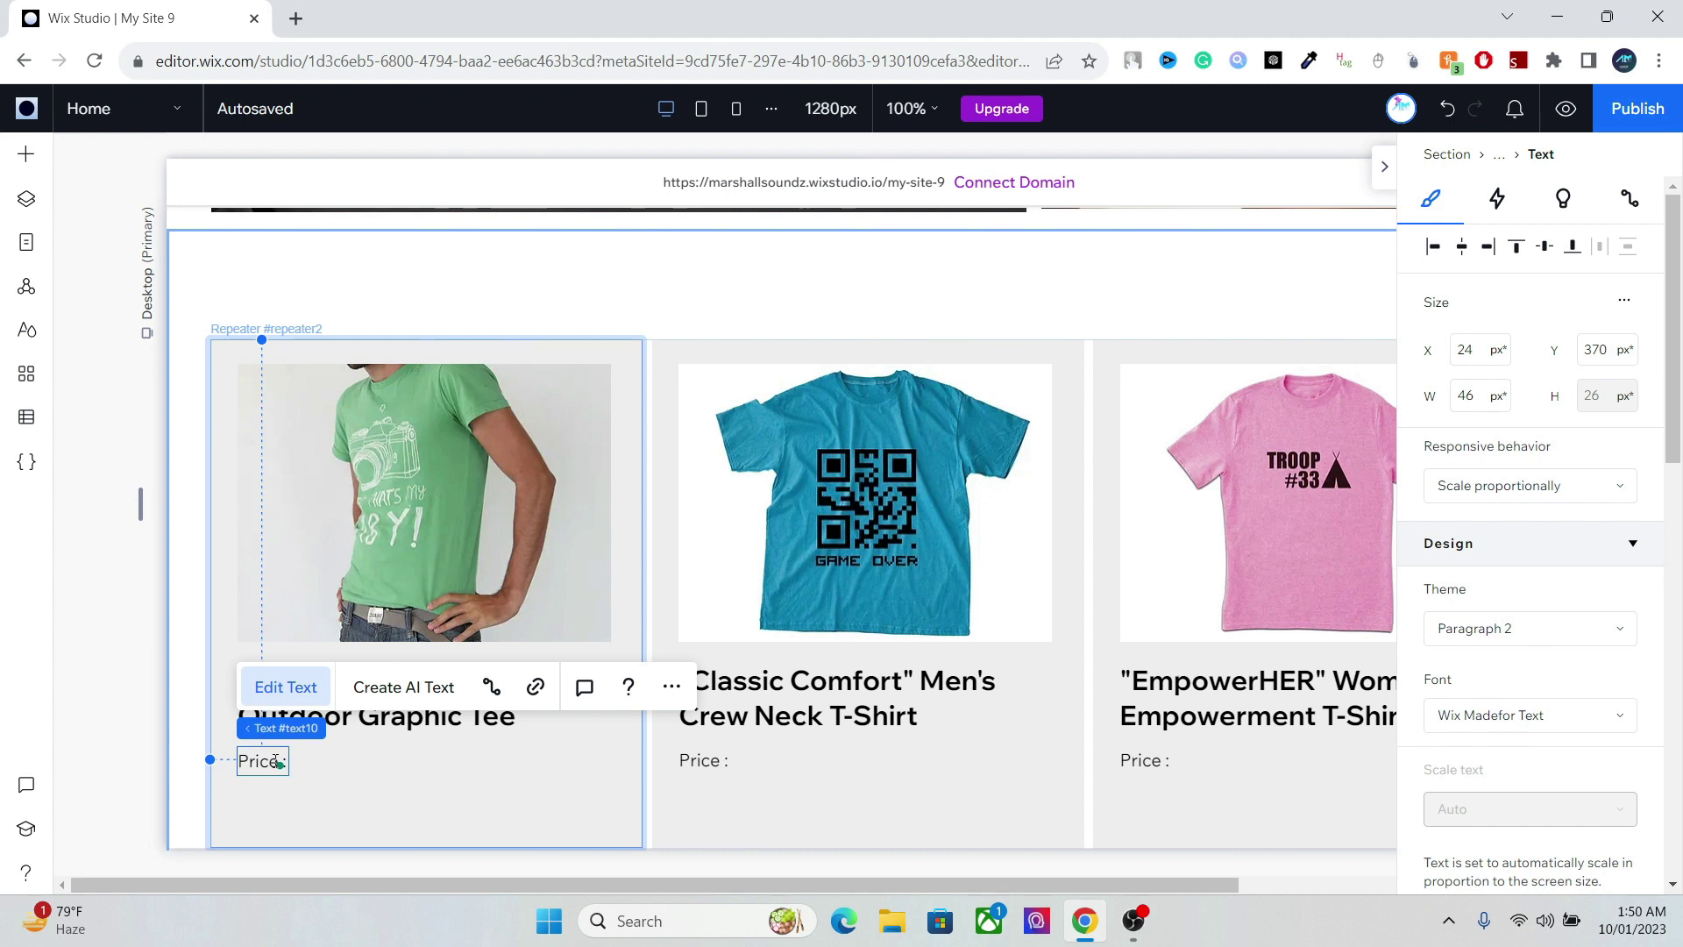
pyautogui.scroll(-5, 1674, 388)
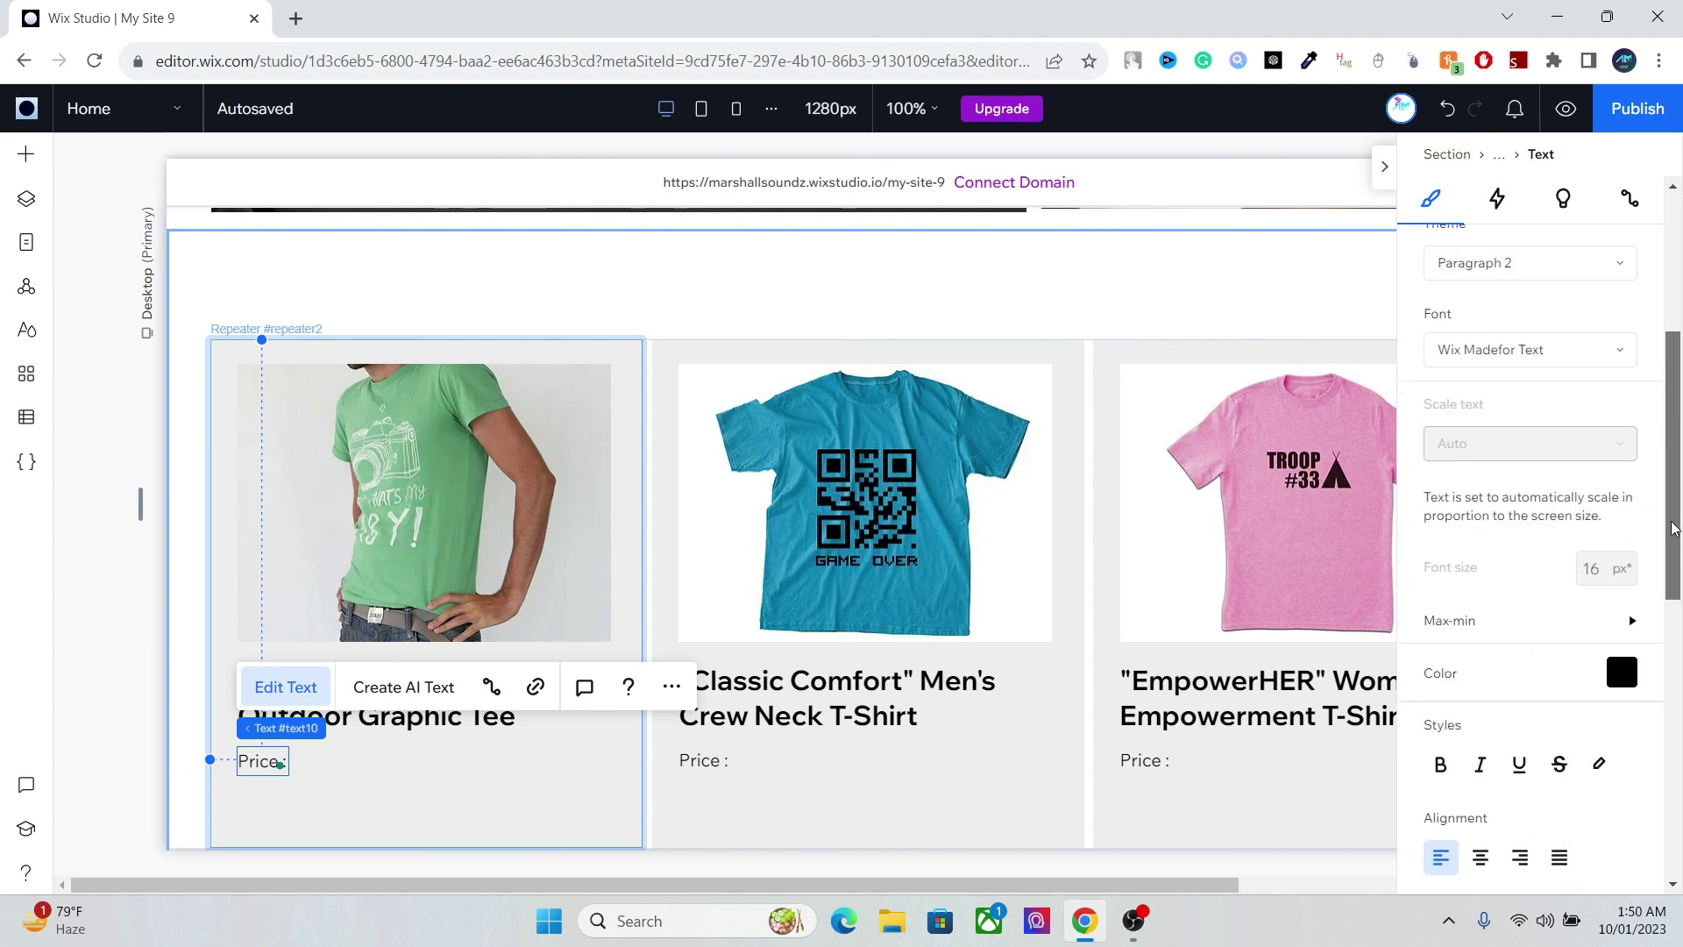
pyautogui.click(1441, 754)
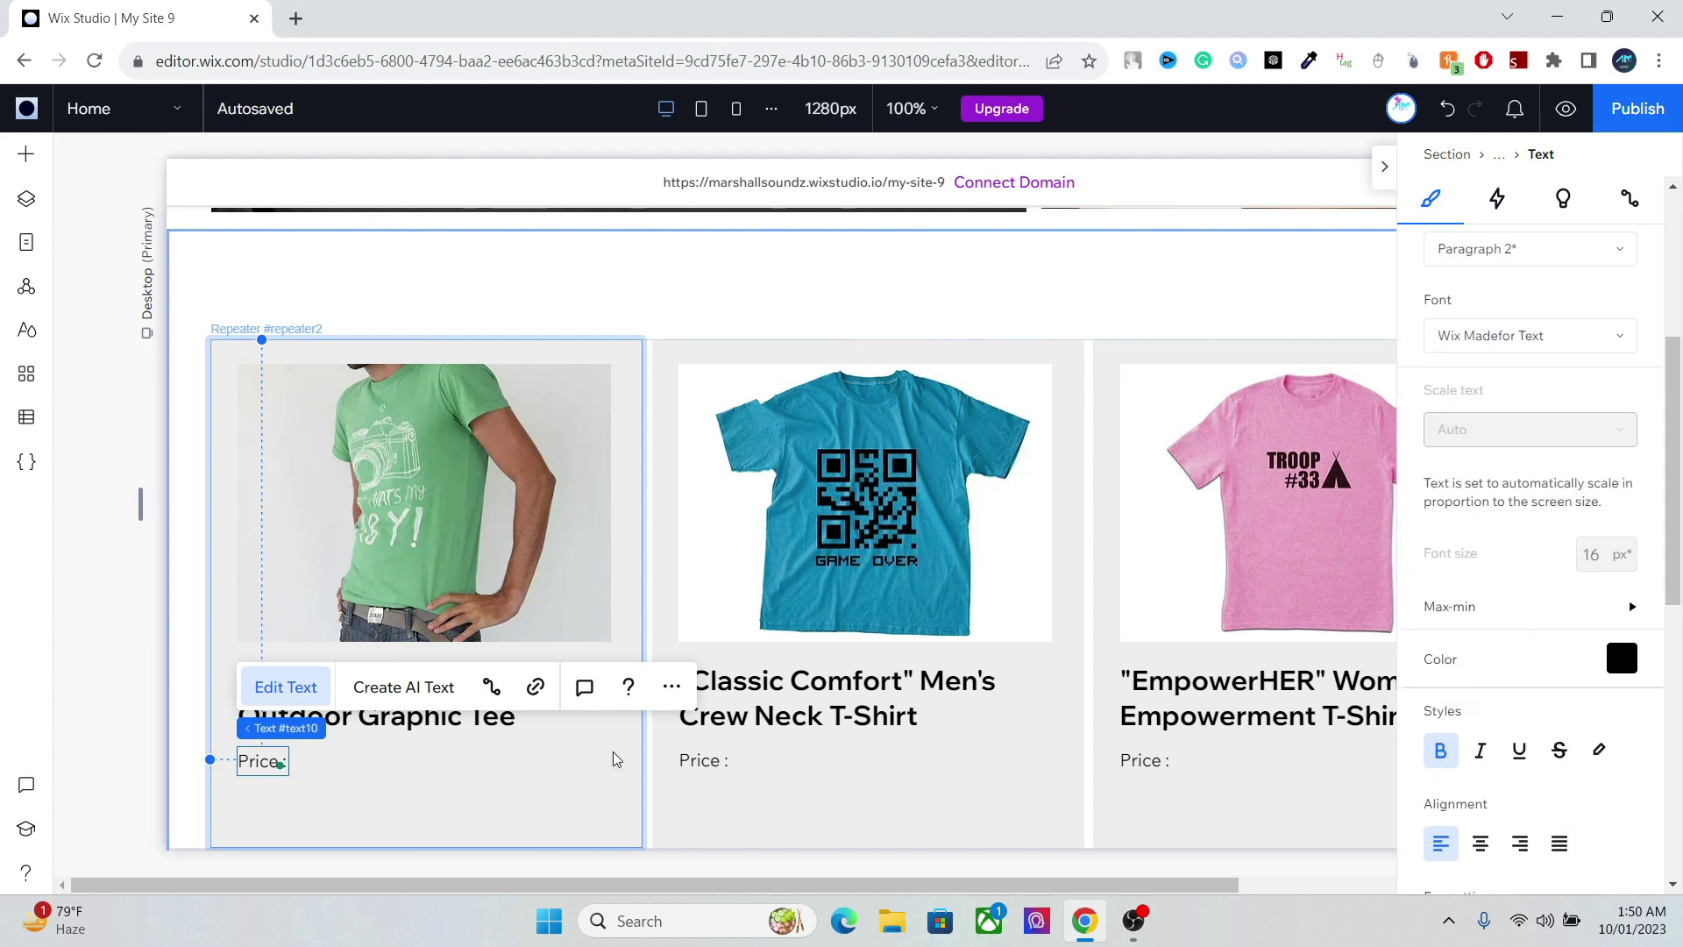
pyautogui.doubleClick(249, 759)
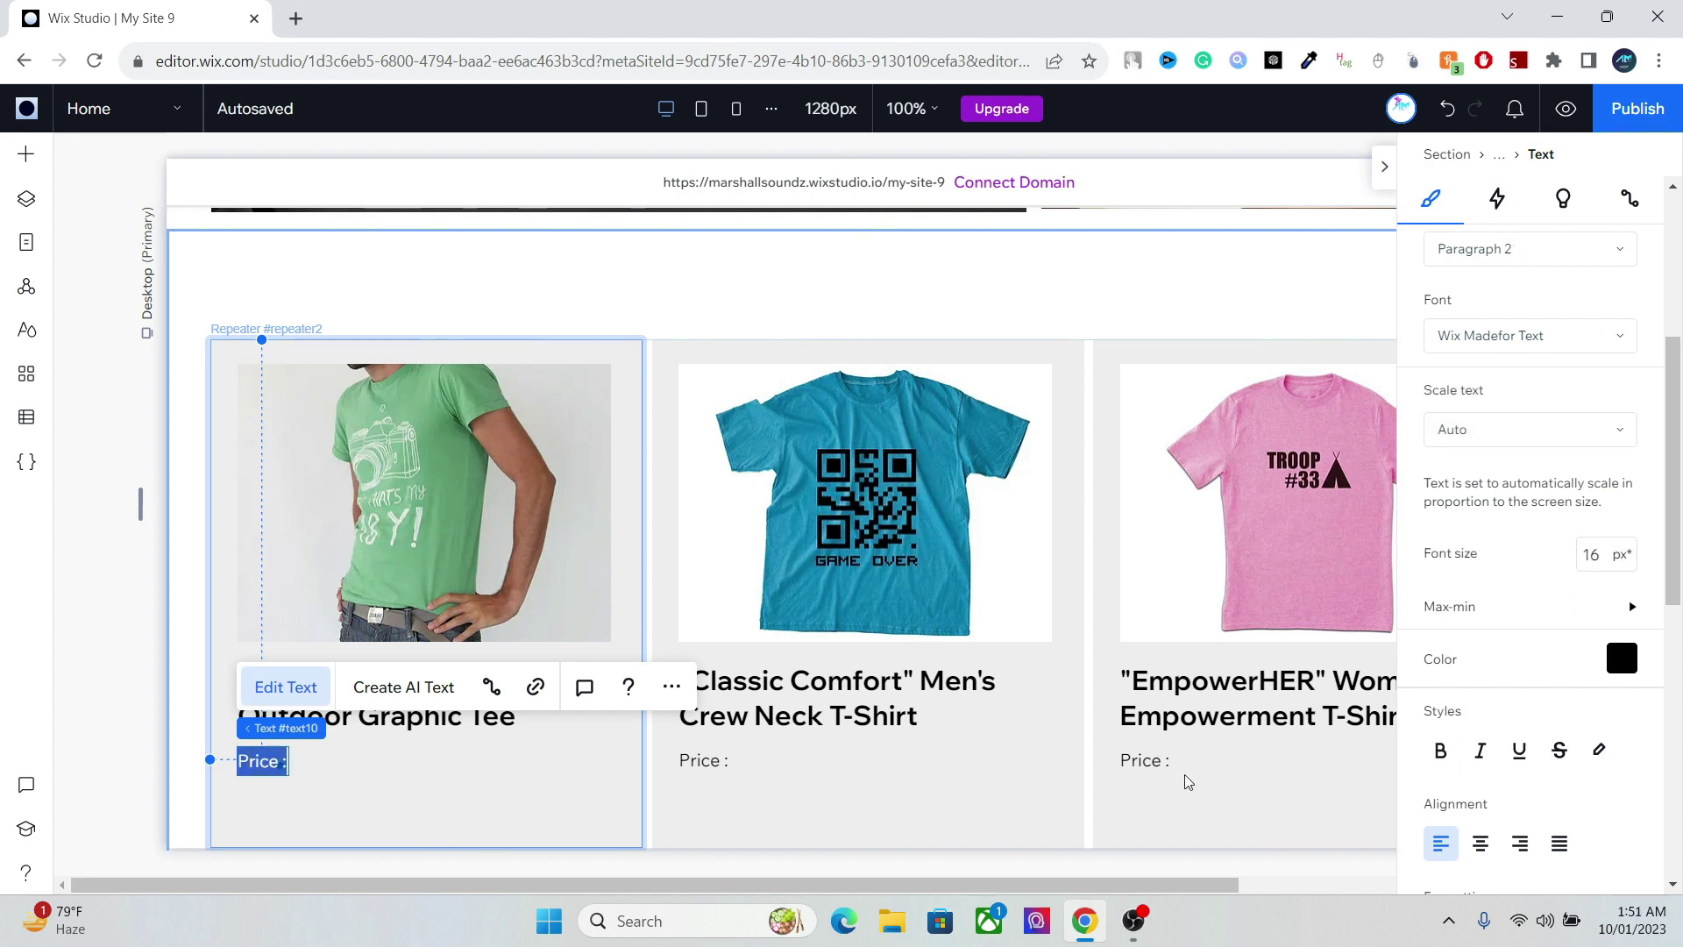
pyautogui.click(1440, 751)
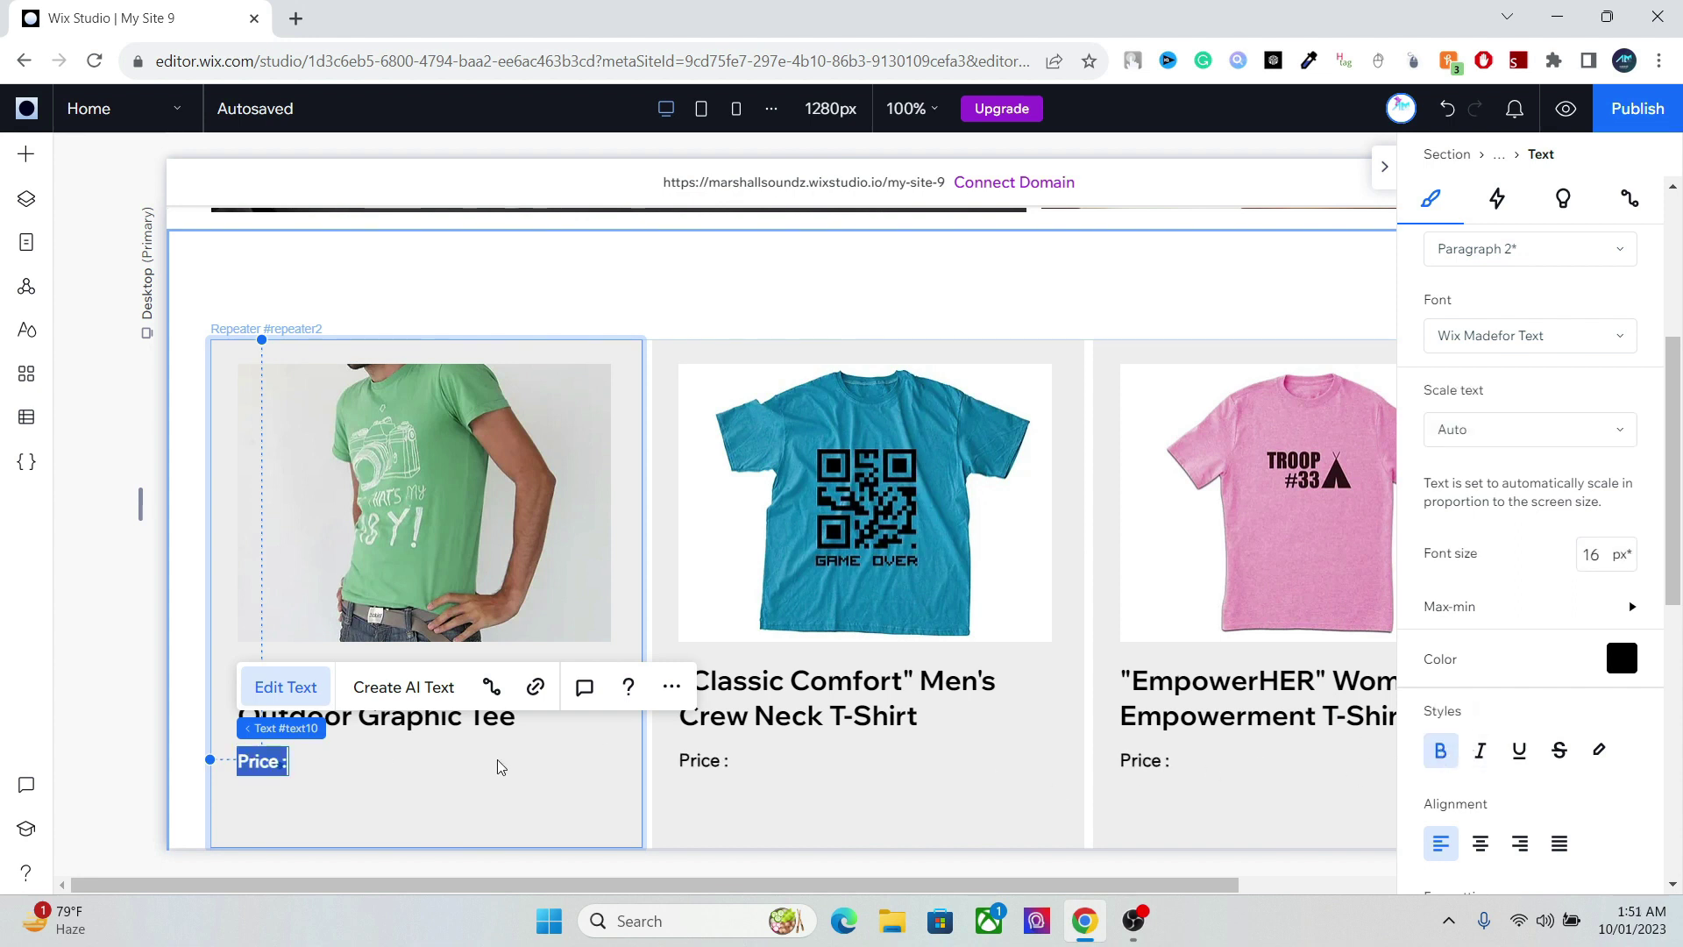
pyautogui.click(436, 766)
# - Duplicate the bold price label and place the copy to its right on the same line
pyautogui.click(255, 762)
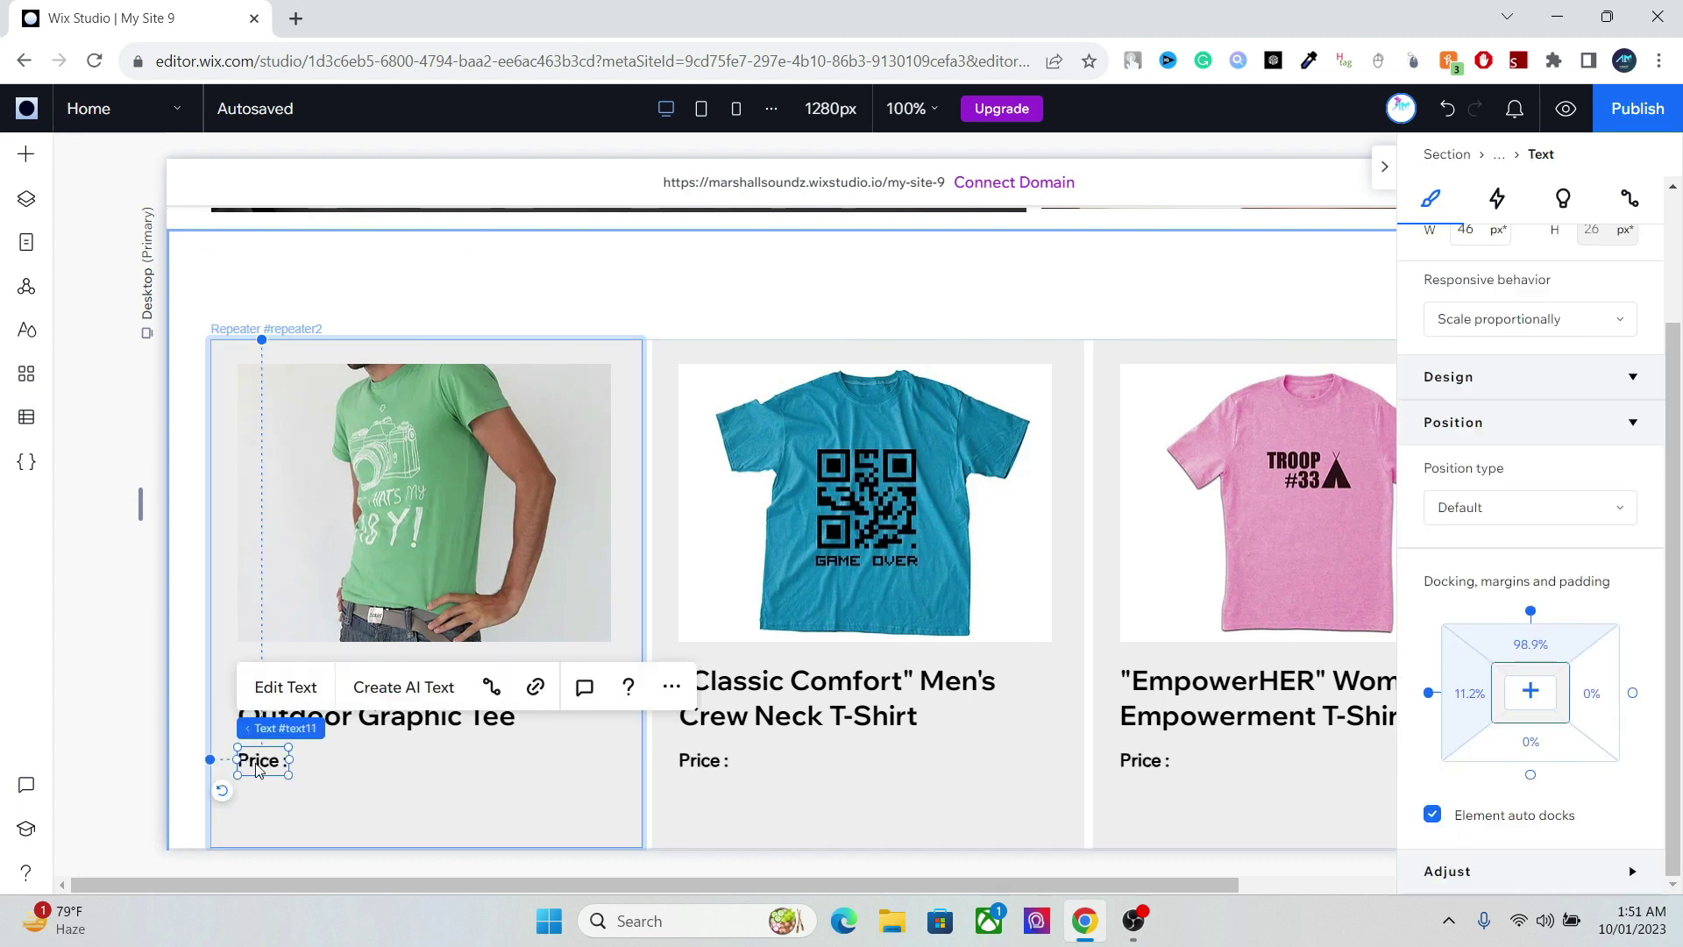
pyautogui.hotkey('ctrl', 'd')
pyautogui.moveTo(290, 782); pyautogui.dragTo(456, 760)
# - Replace the copied label's text with "Discount Price"
pyautogui.doubleClick(448, 760)
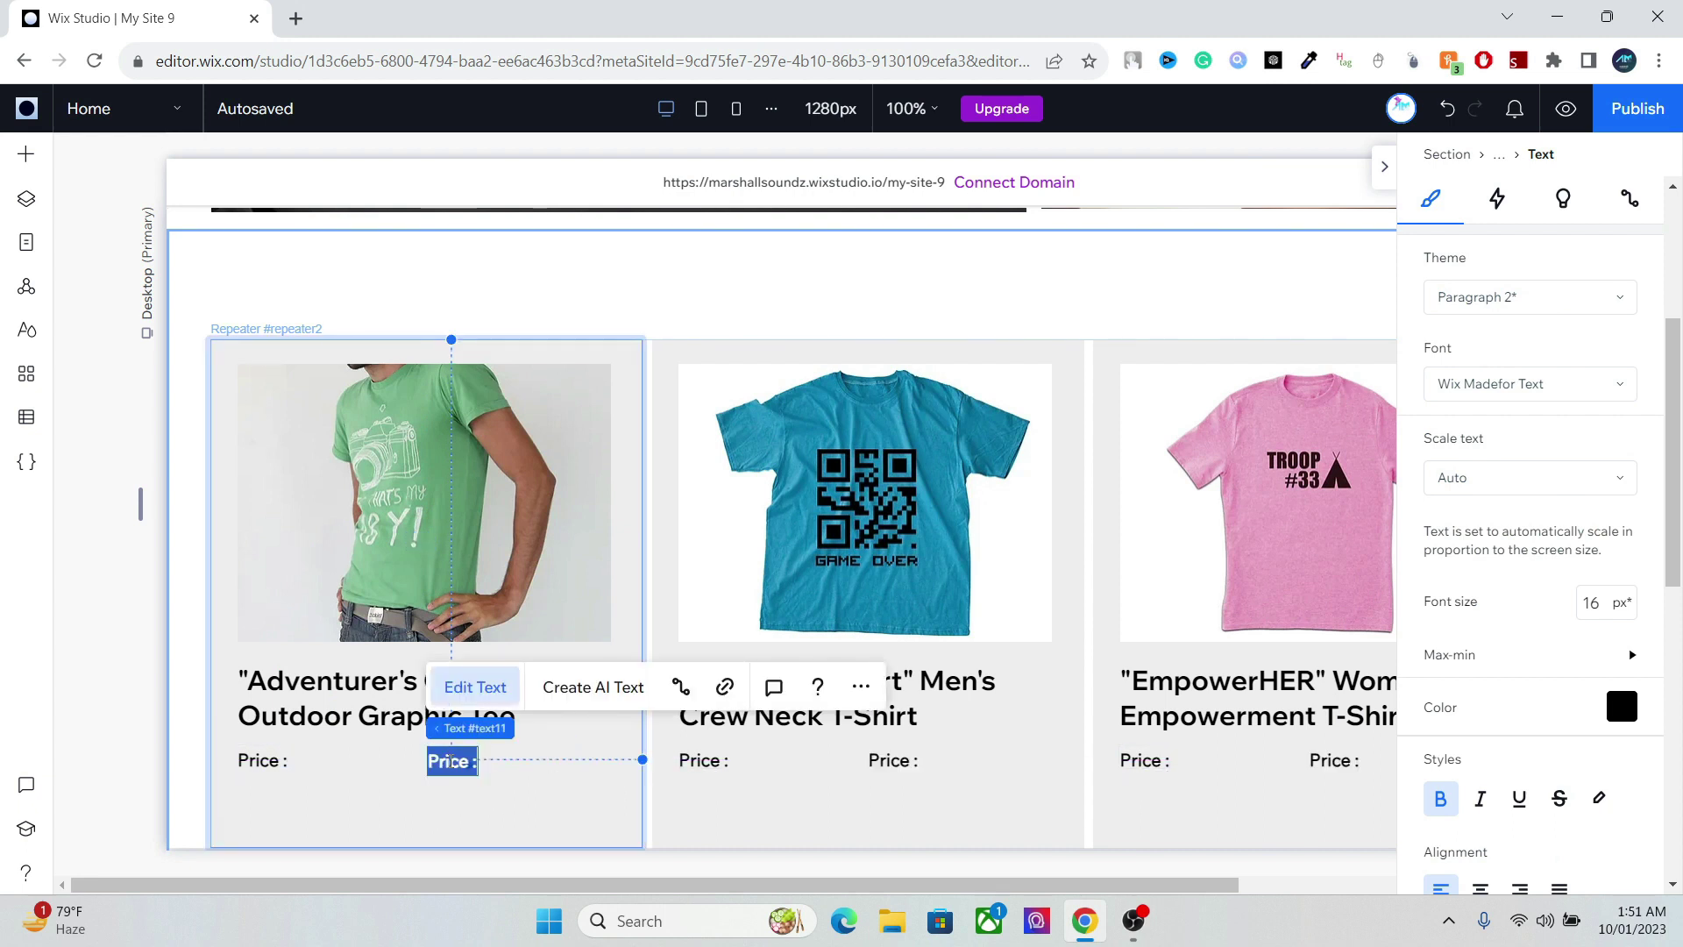
pyautogui.write('D')
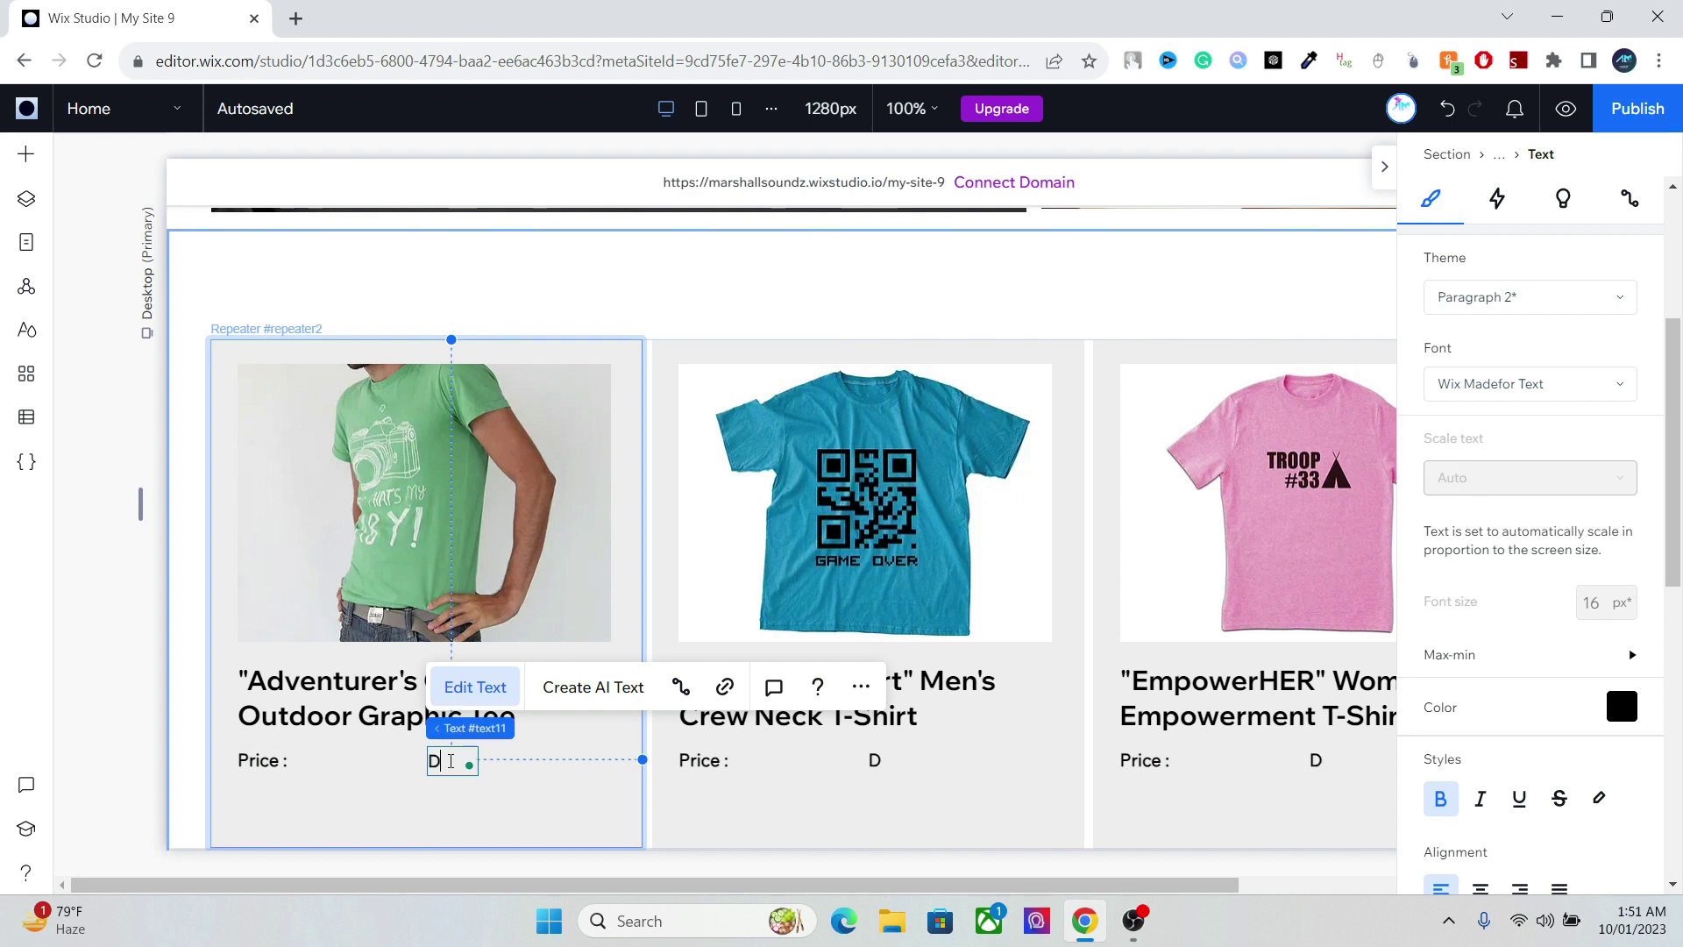
pyautogui.write('iscount')
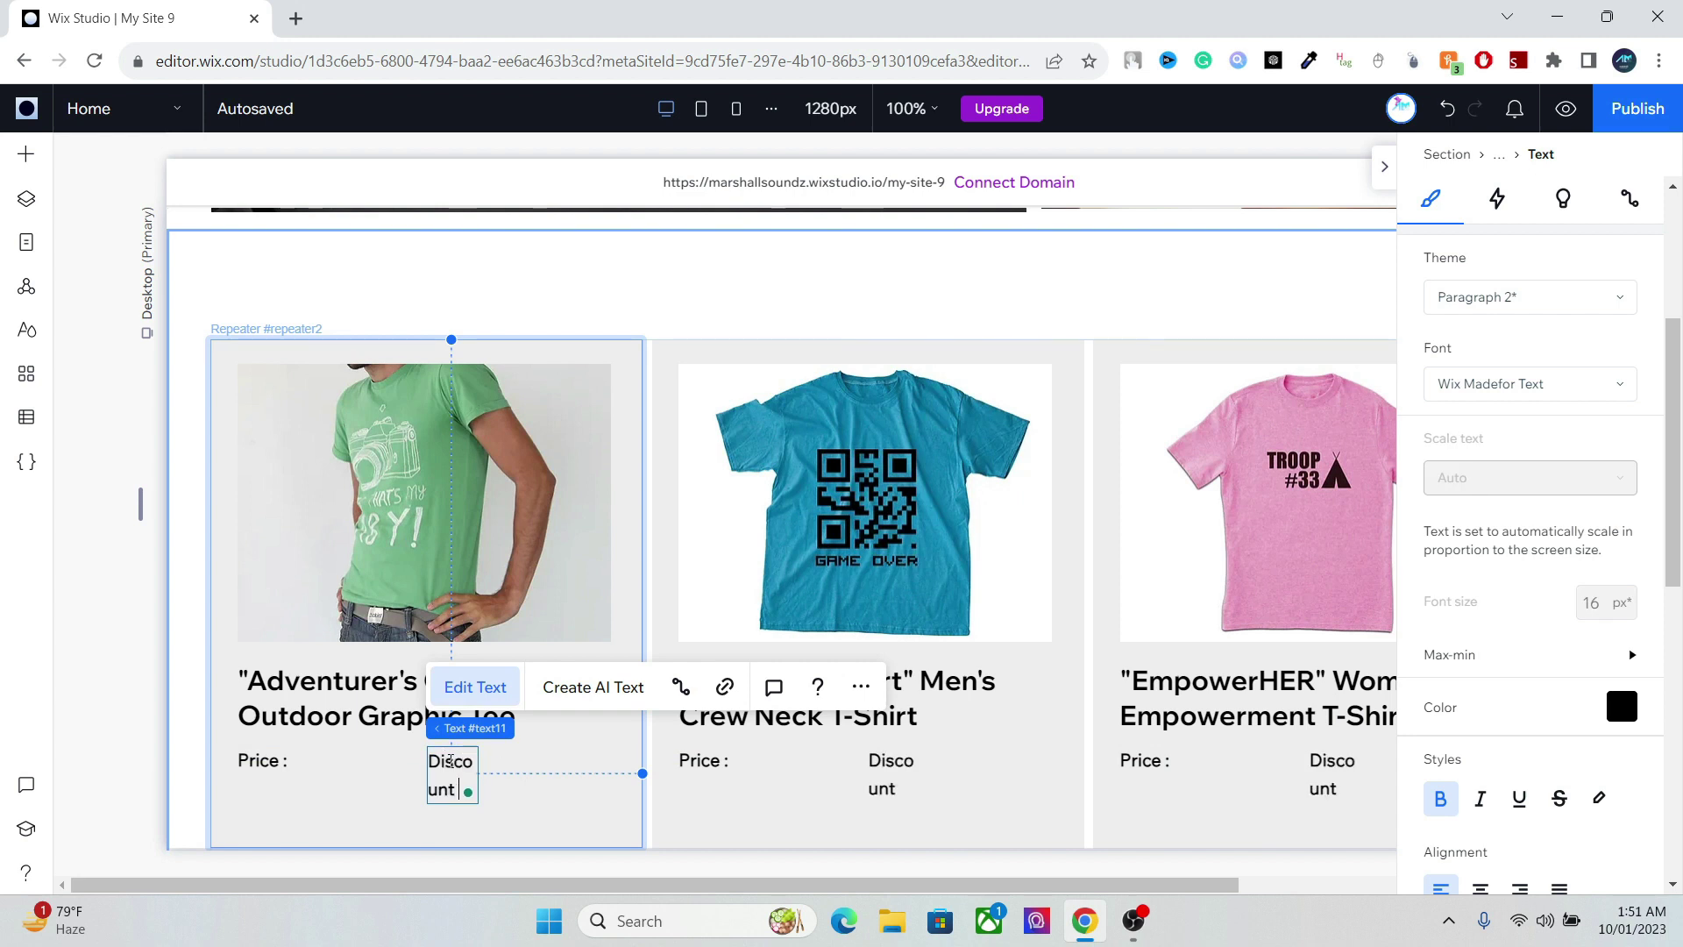
pyautogui.write(' Price')
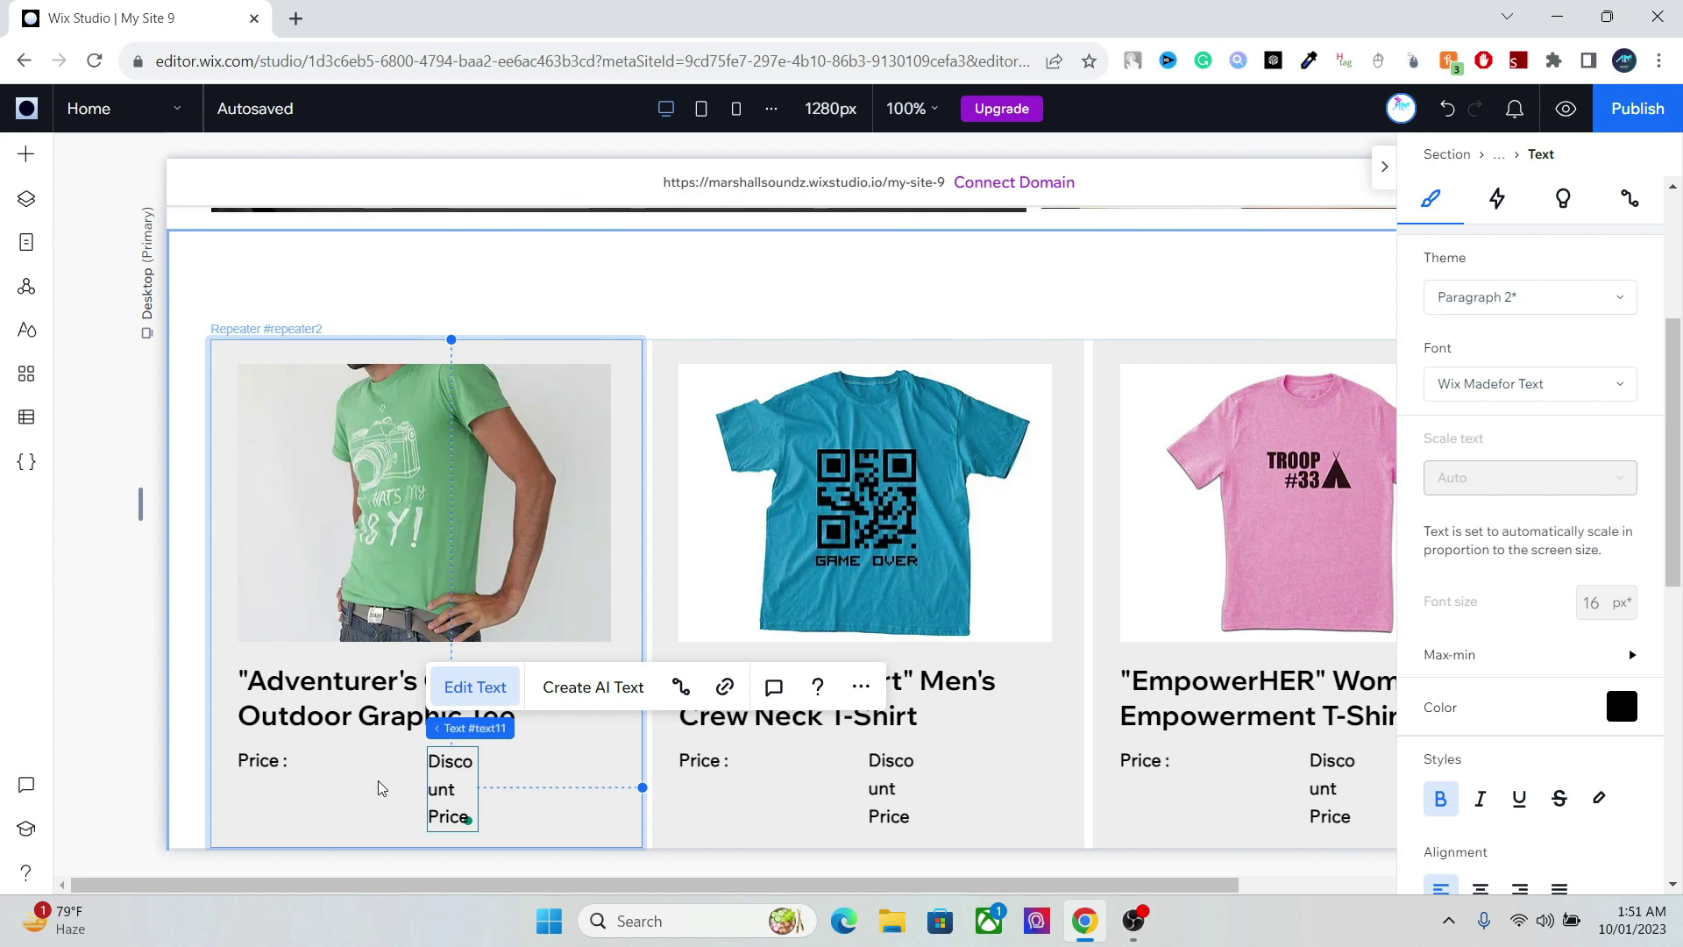
pyautogui.moveTo(272, 746); pyautogui.dragTo(272, 760)
pyautogui.click(269, 759)
pyautogui.click(269, 771)
# - Widen the discount label to fit on one line and complete its text as "Discount Price :"
pyautogui.click(437, 771)
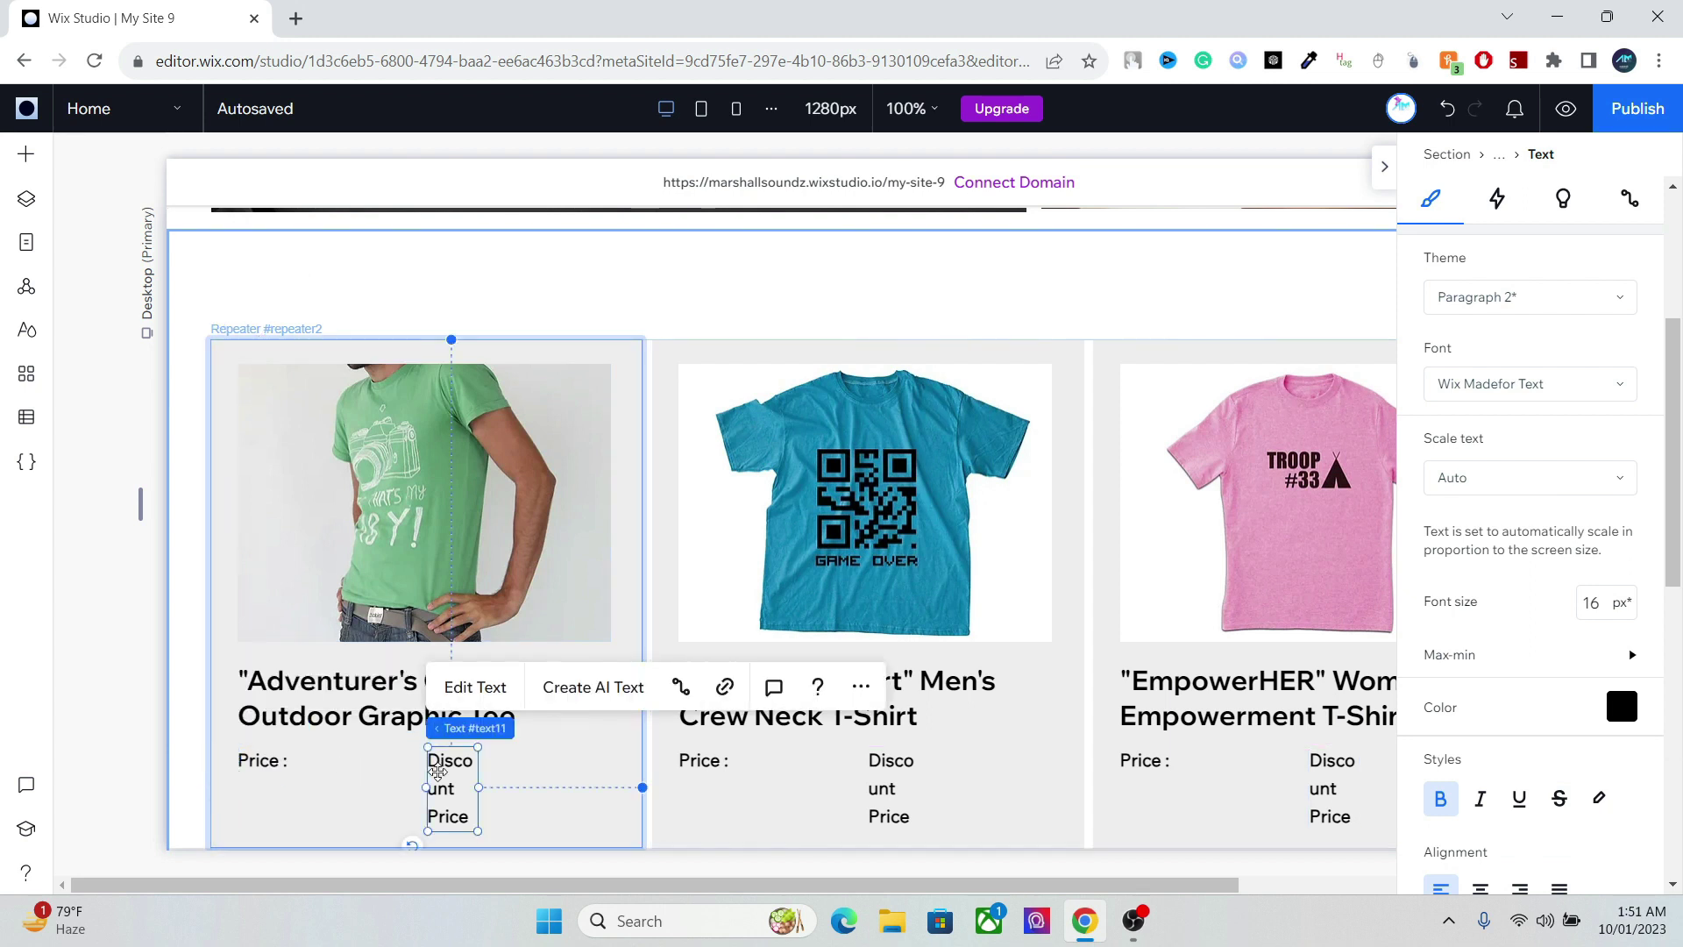
pyautogui.moveTo(437, 772); pyautogui.dragTo(509, 756)
pyautogui.doubleClick(508, 756)
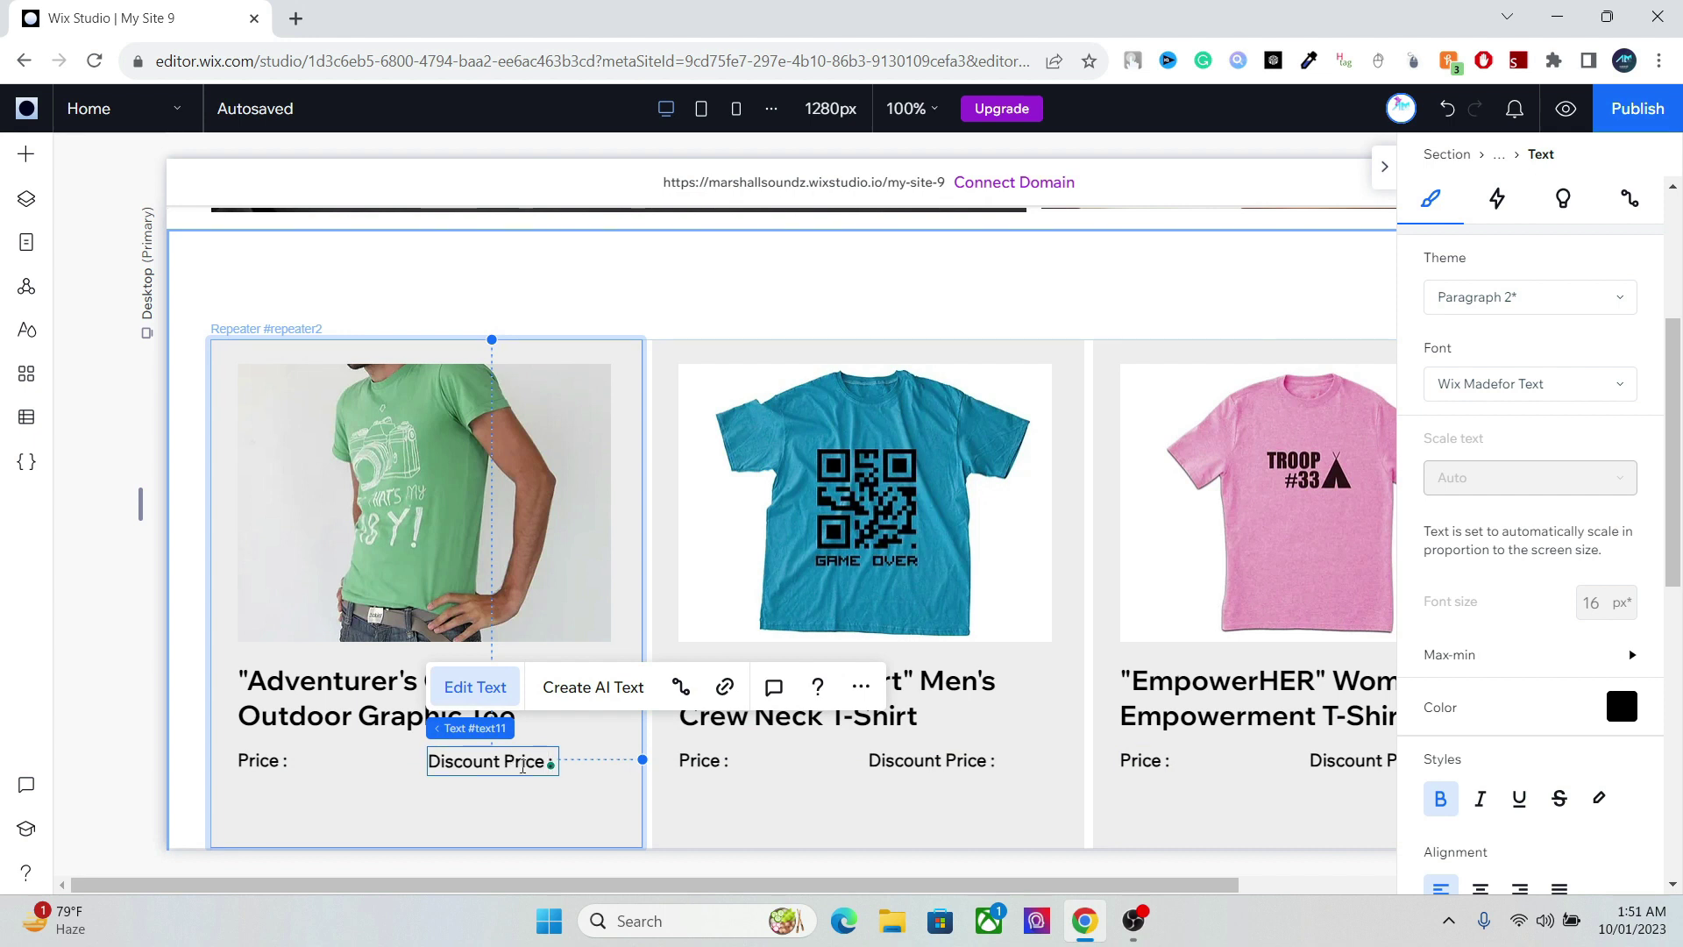
pyautogui.click(535, 802)
# - Move the "Discount Price :" label left along the same line, leaving room for a value after the price label
pyautogui.click(455, 768)
pyautogui.moveTo(455, 768); pyautogui.dragTo(438, 776)
pyautogui.click(390, 782)
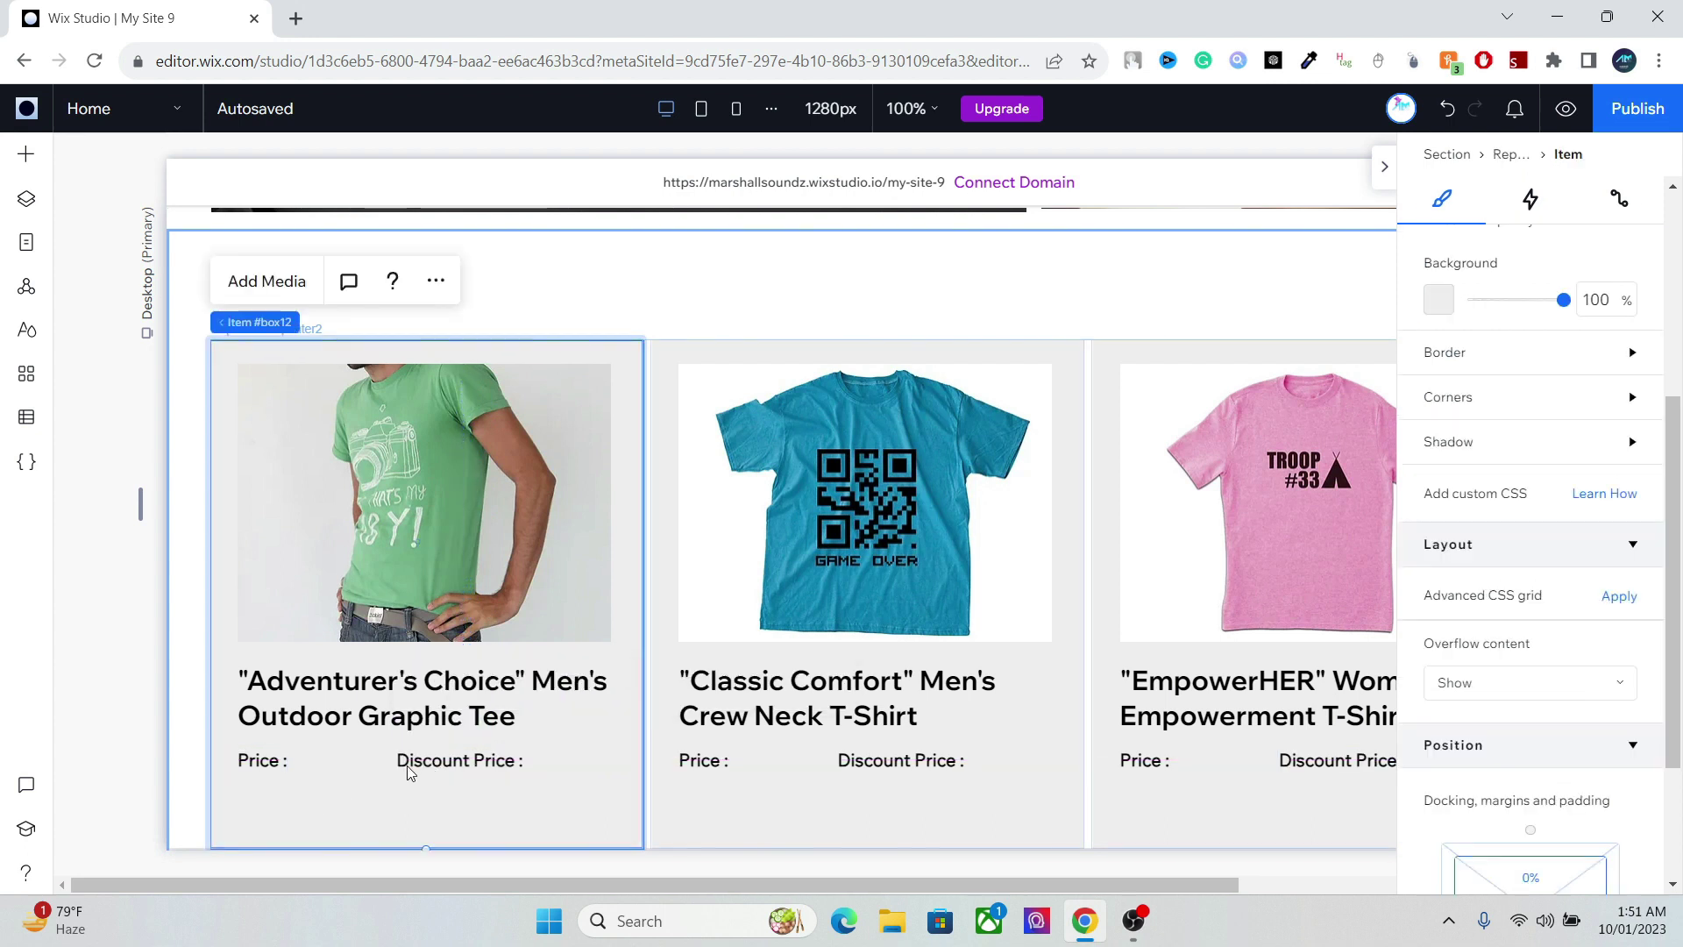
pyautogui.click(459, 754)
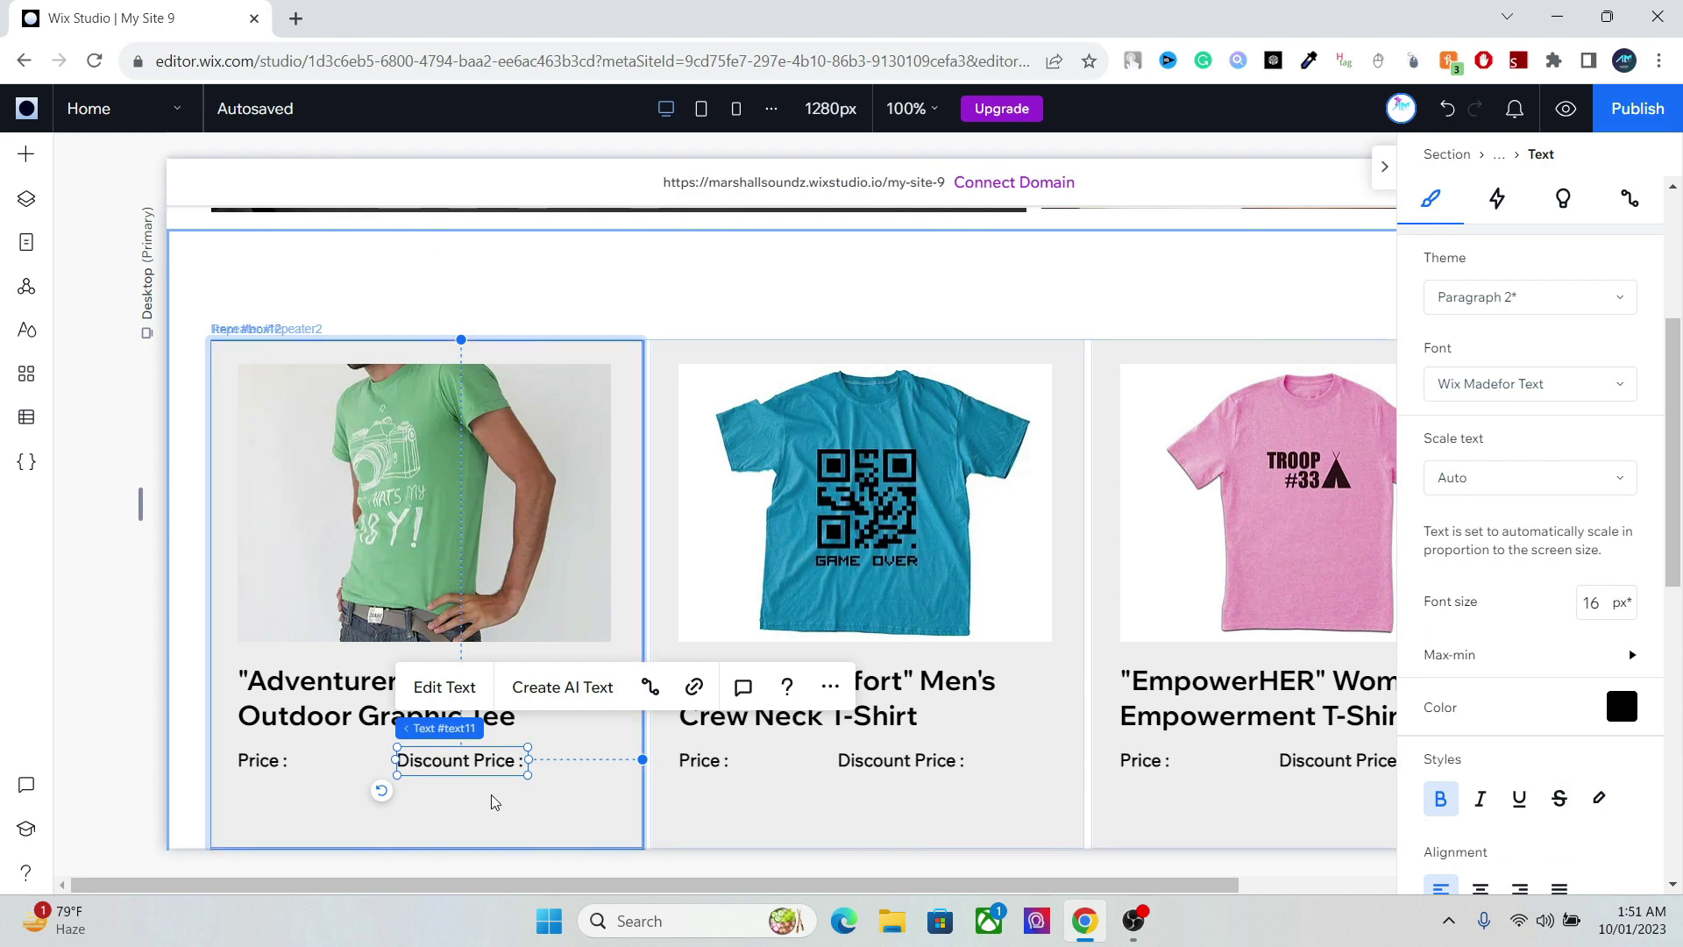
pyautogui.click(282, 797)
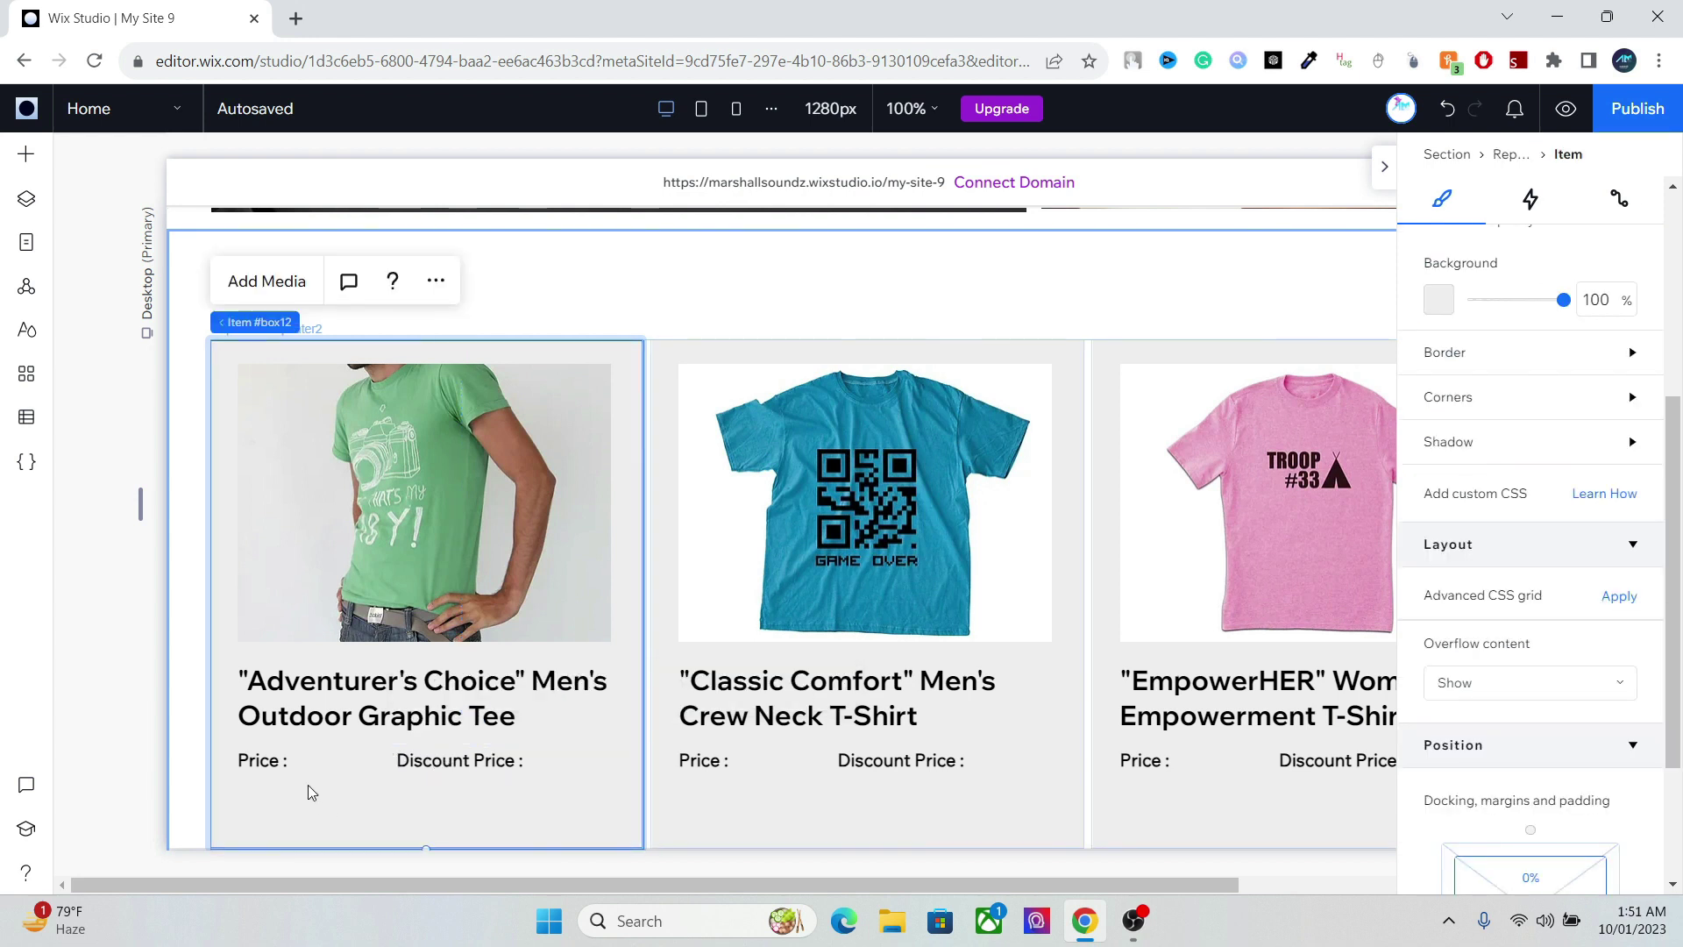
pyautogui.rightClick(309, 792)
pyautogui.moveTo(507, 642)
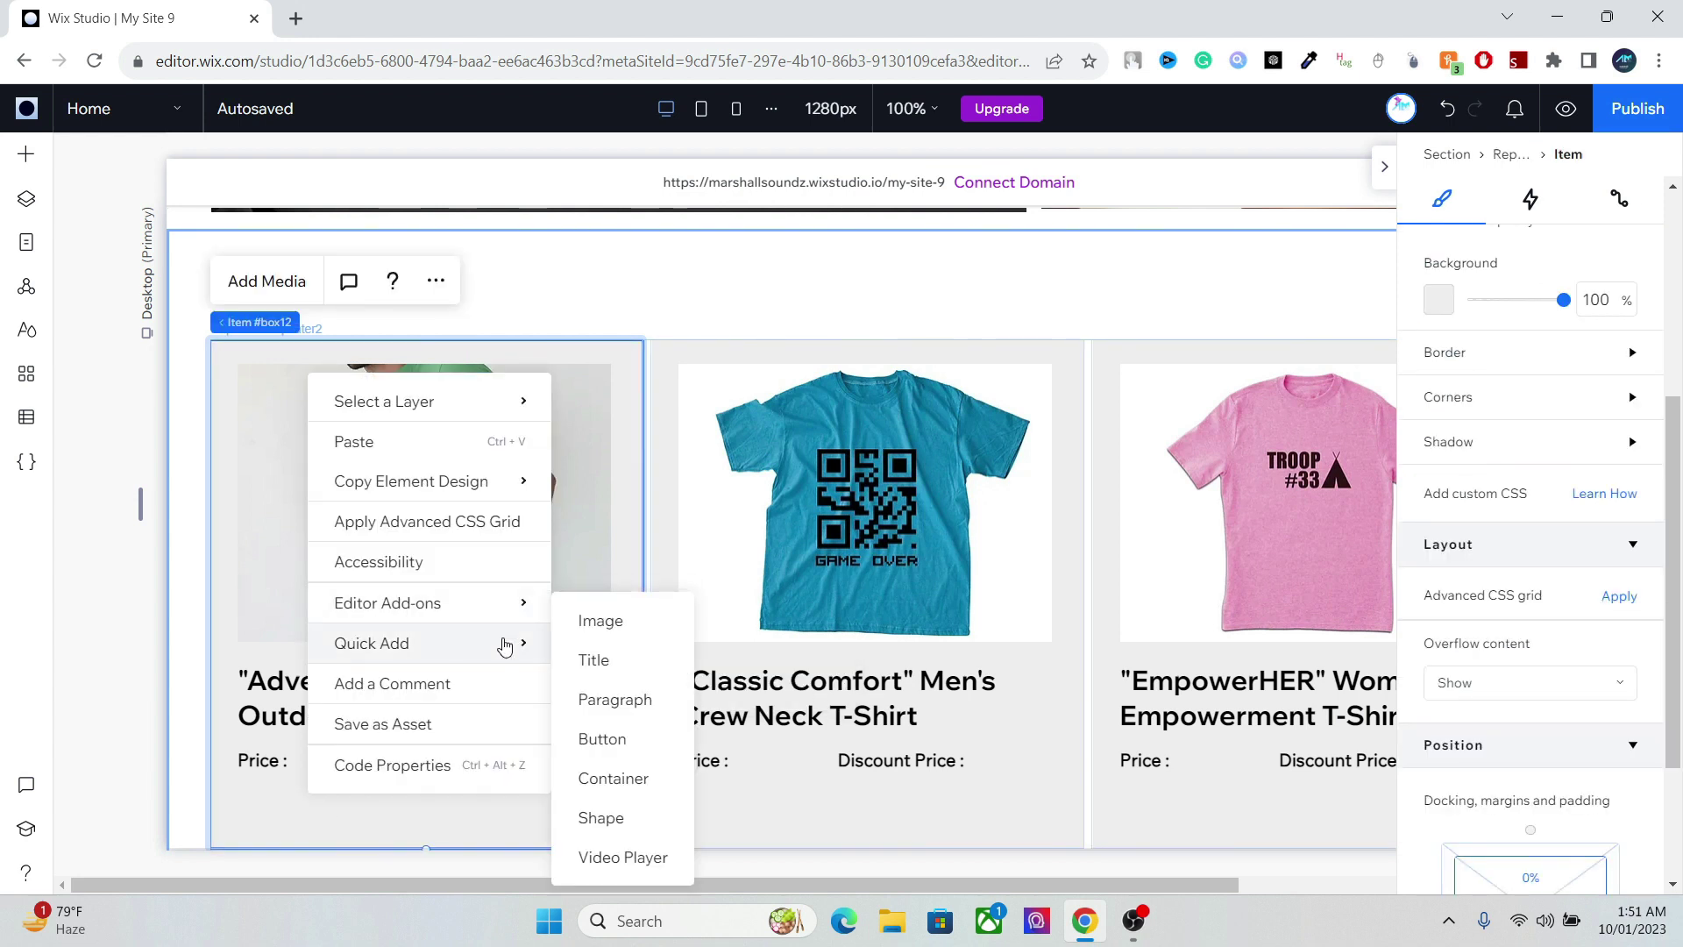
pyautogui.click(266, 762)
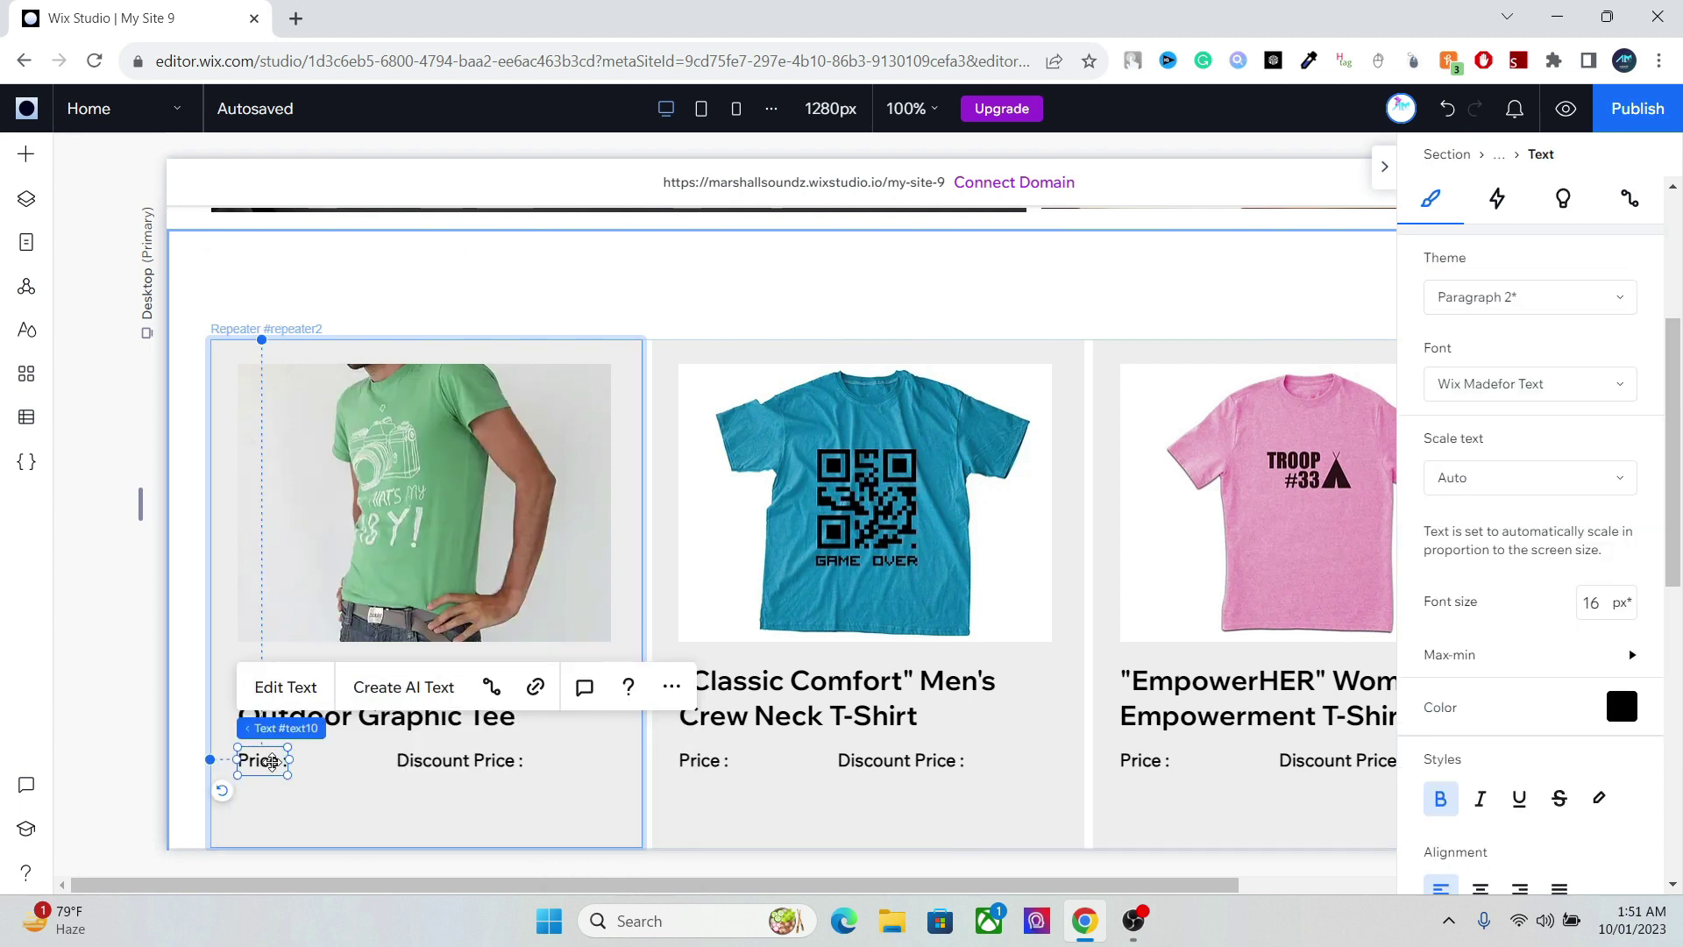
# - Duplicate the "Price :" label, place the copy directly after it and widen it up to the discount label
pyautogui.rightClick(274, 770)
pyautogui.click(255, 755)
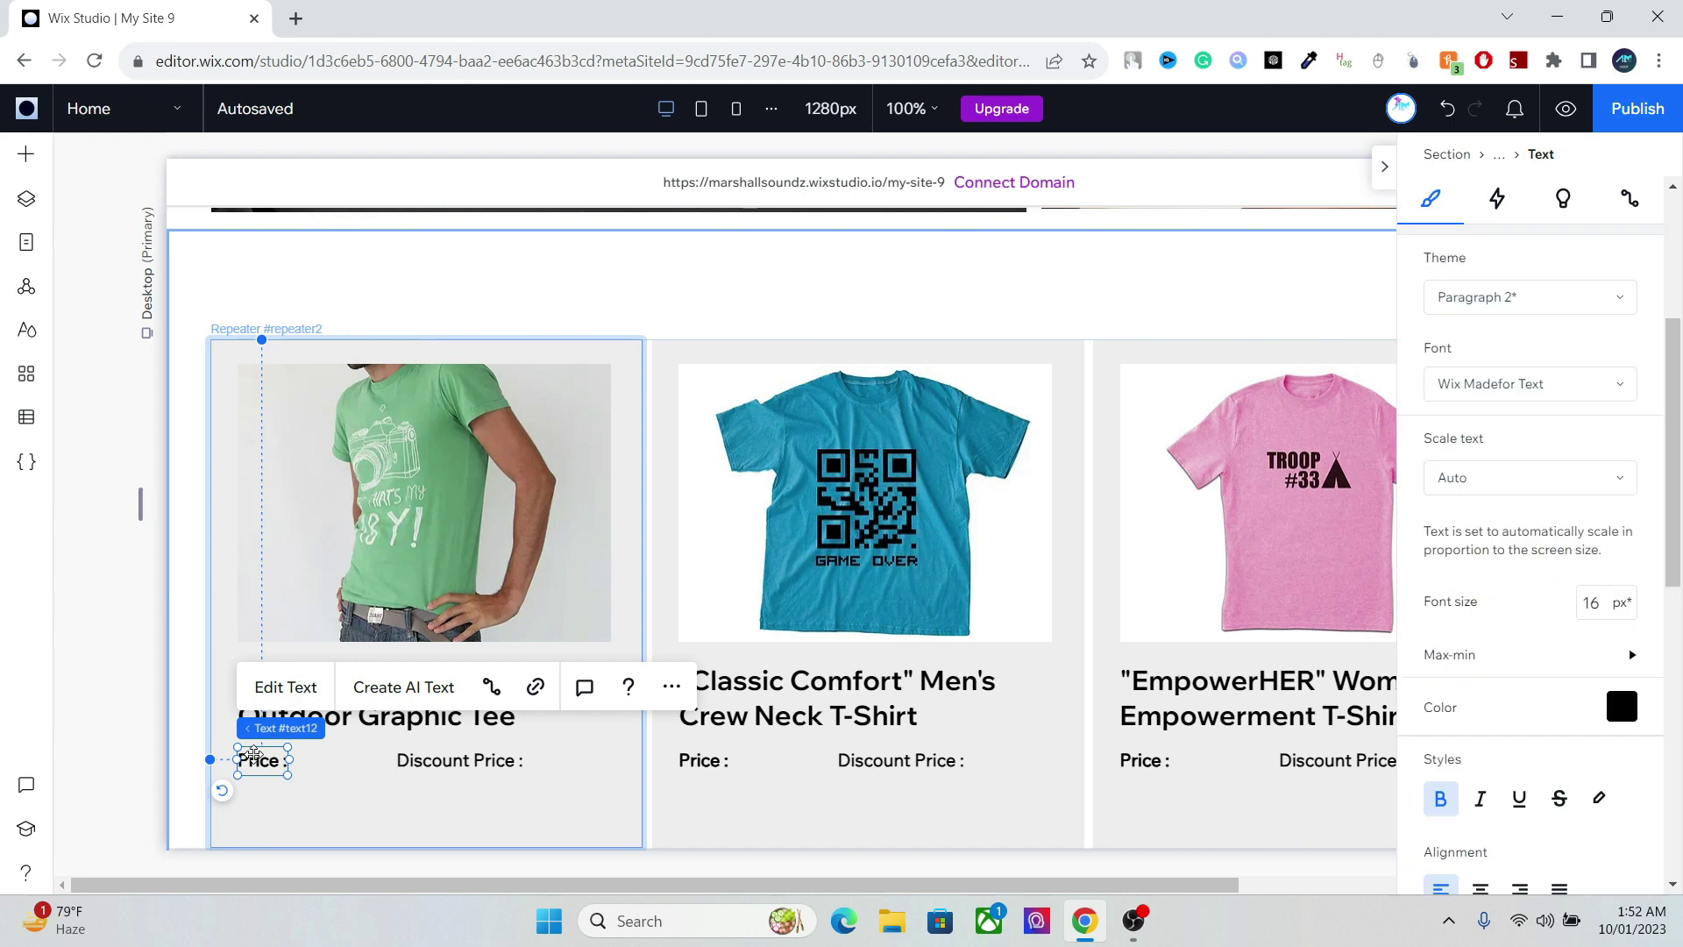
pyautogui.hotkey('ctrl', 'd')
pyautogui.moveTo(296, 783); pyautogui.dragTo(387, 761)
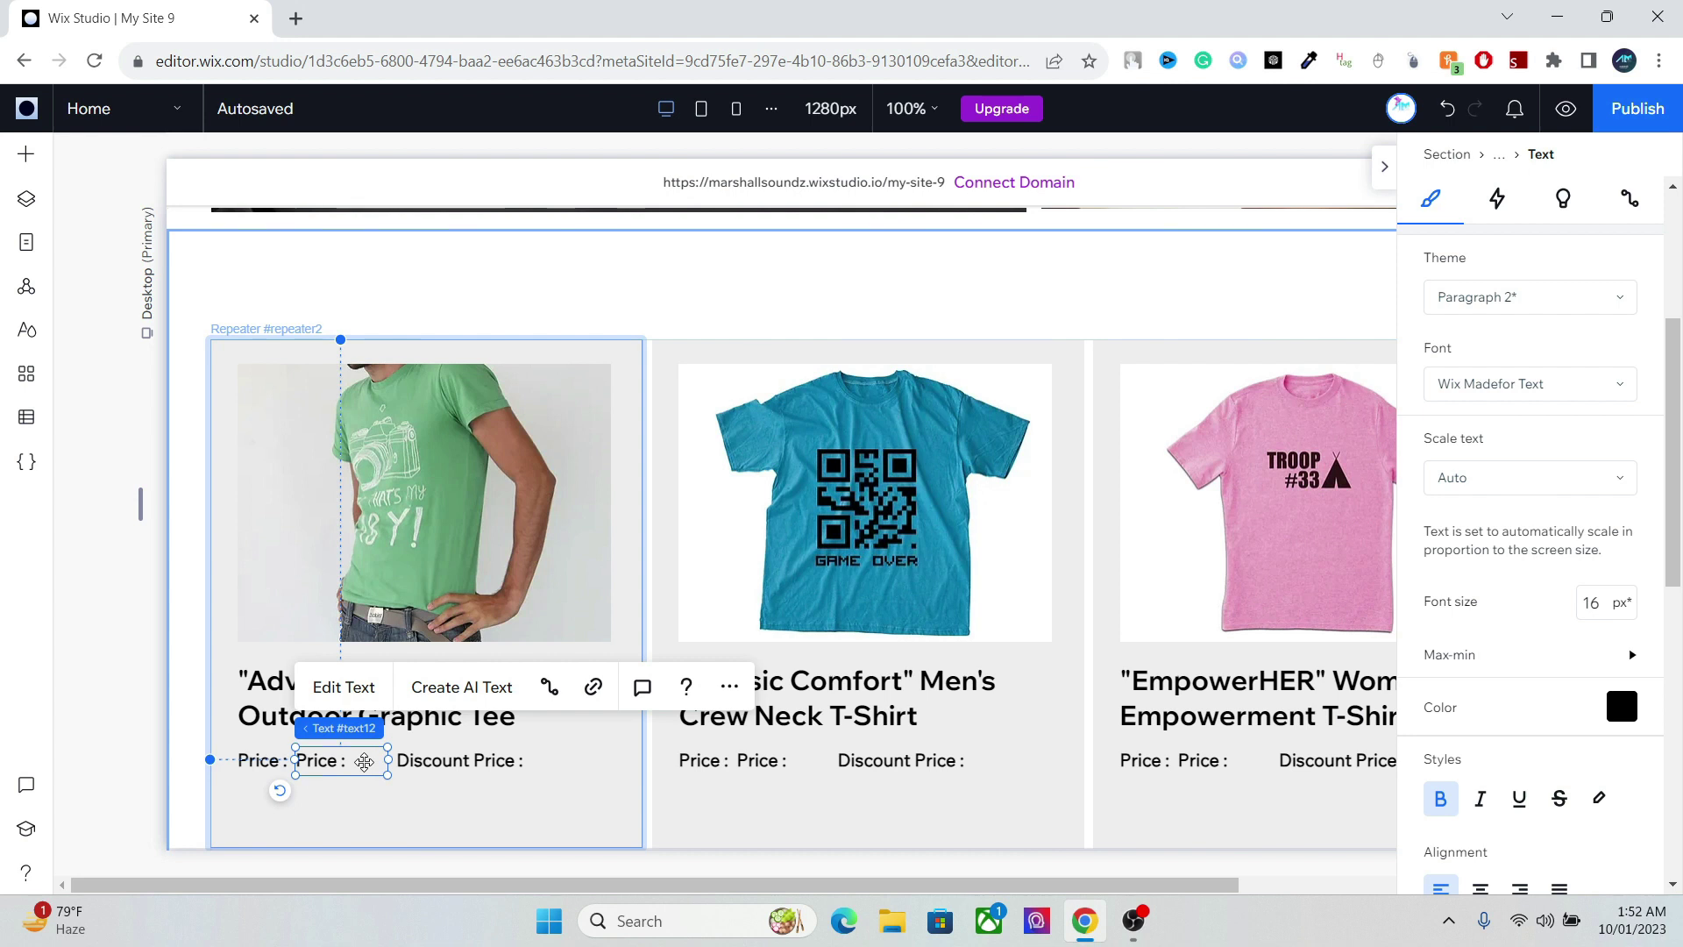
# - Remove the bold style from the copied price text between the two labels
pyautogui.doubleClick(367, 763)
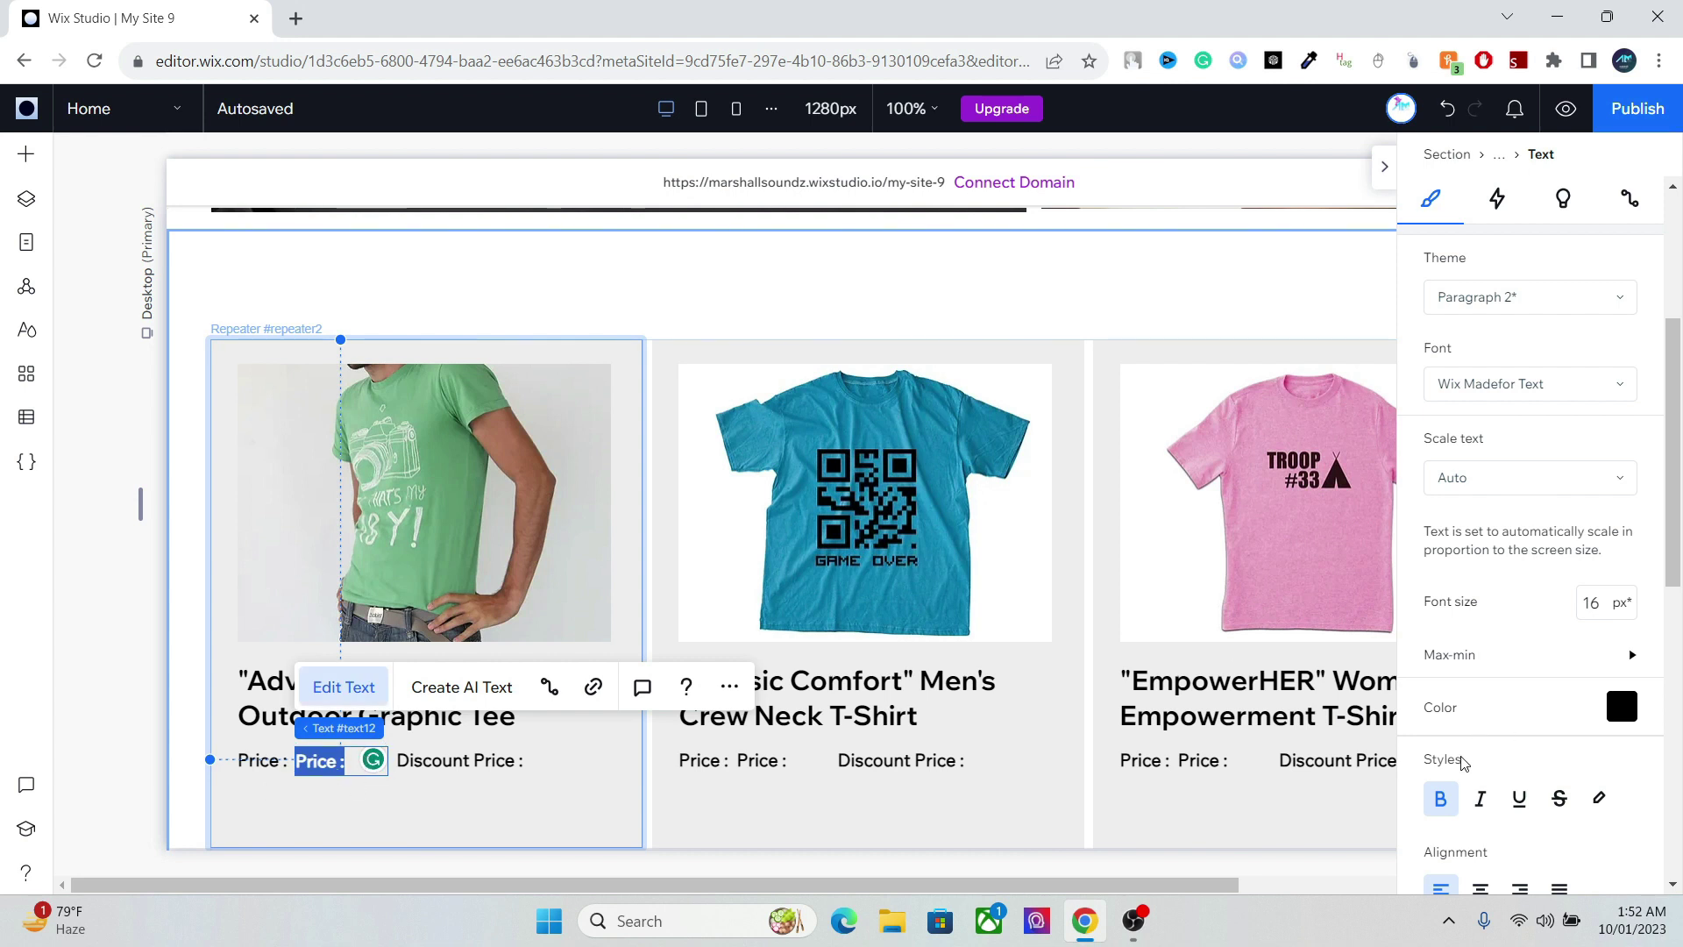
pyautogui.click(1441, 798)
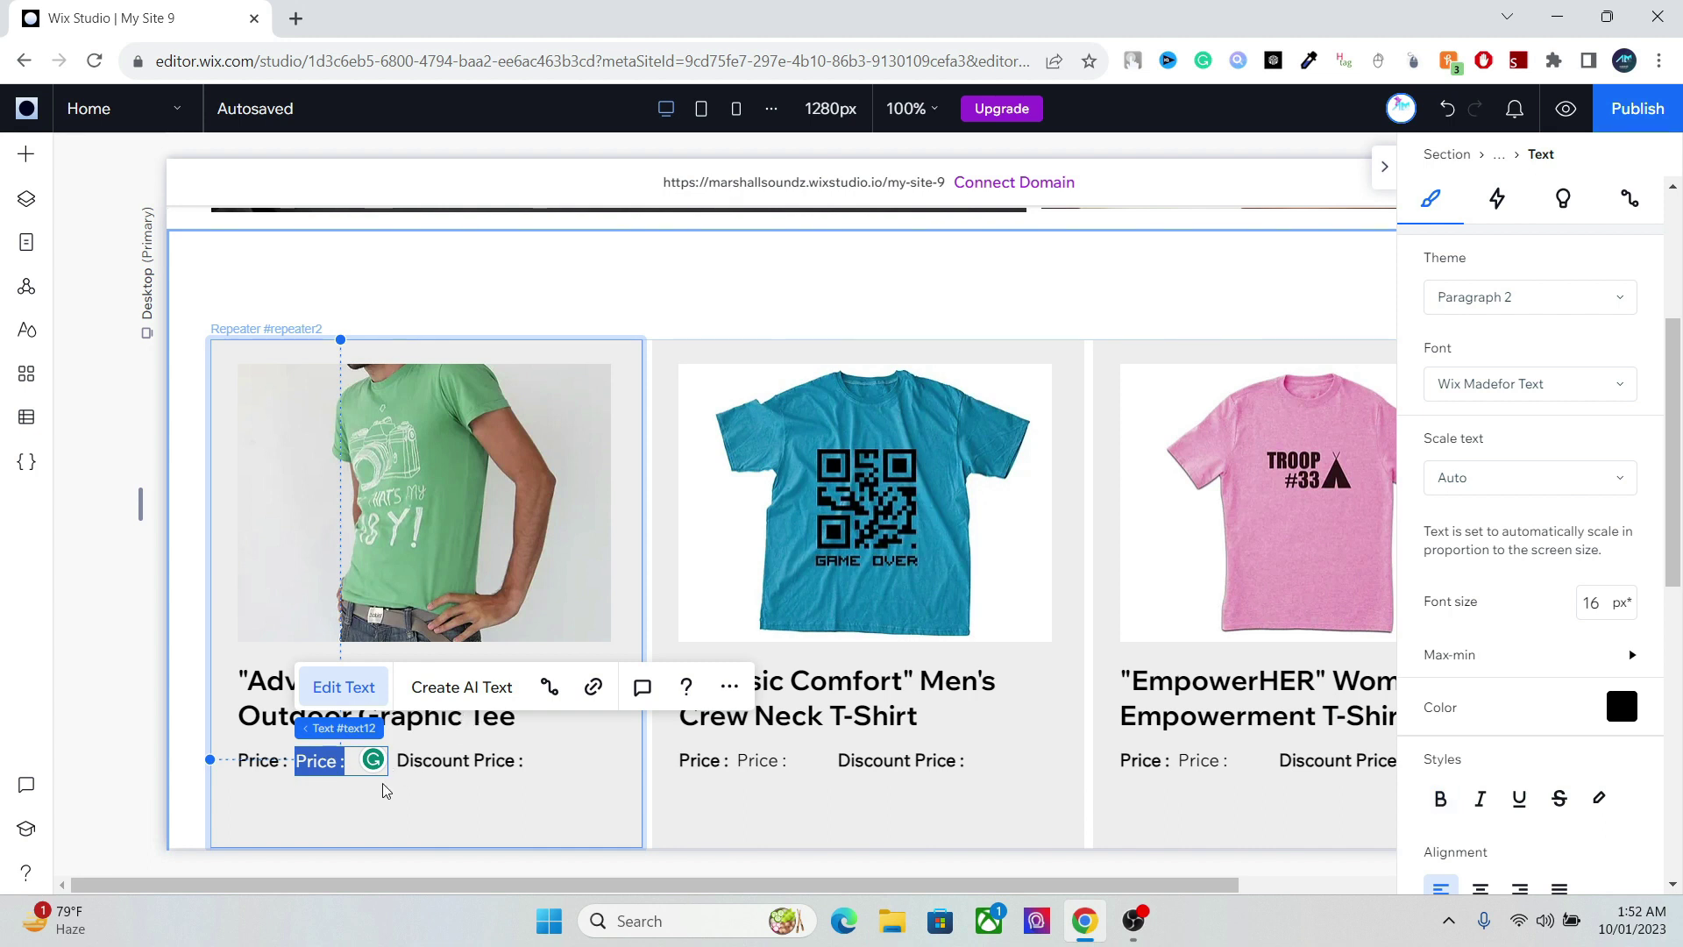
pyautogui.click(344, 791)
# - Connect the non-bold price text to Formatted Price (Text) in the Stores/Products dataset
pyautogui.click(331, 762)
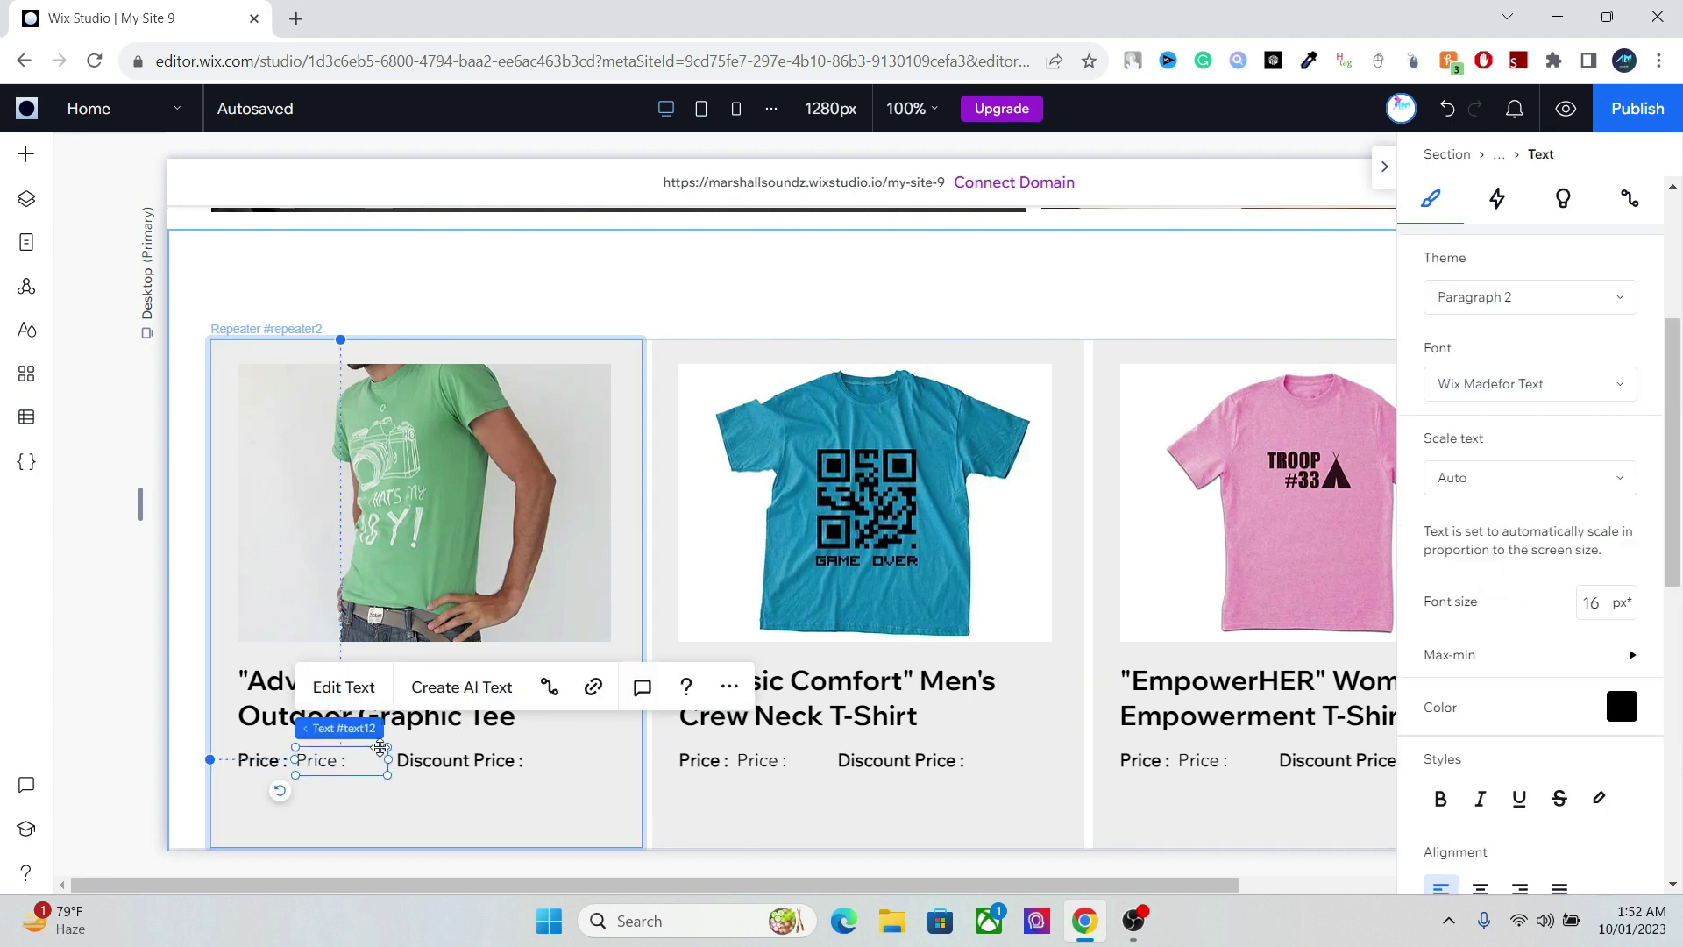
pyautogui.click(1631, 202)
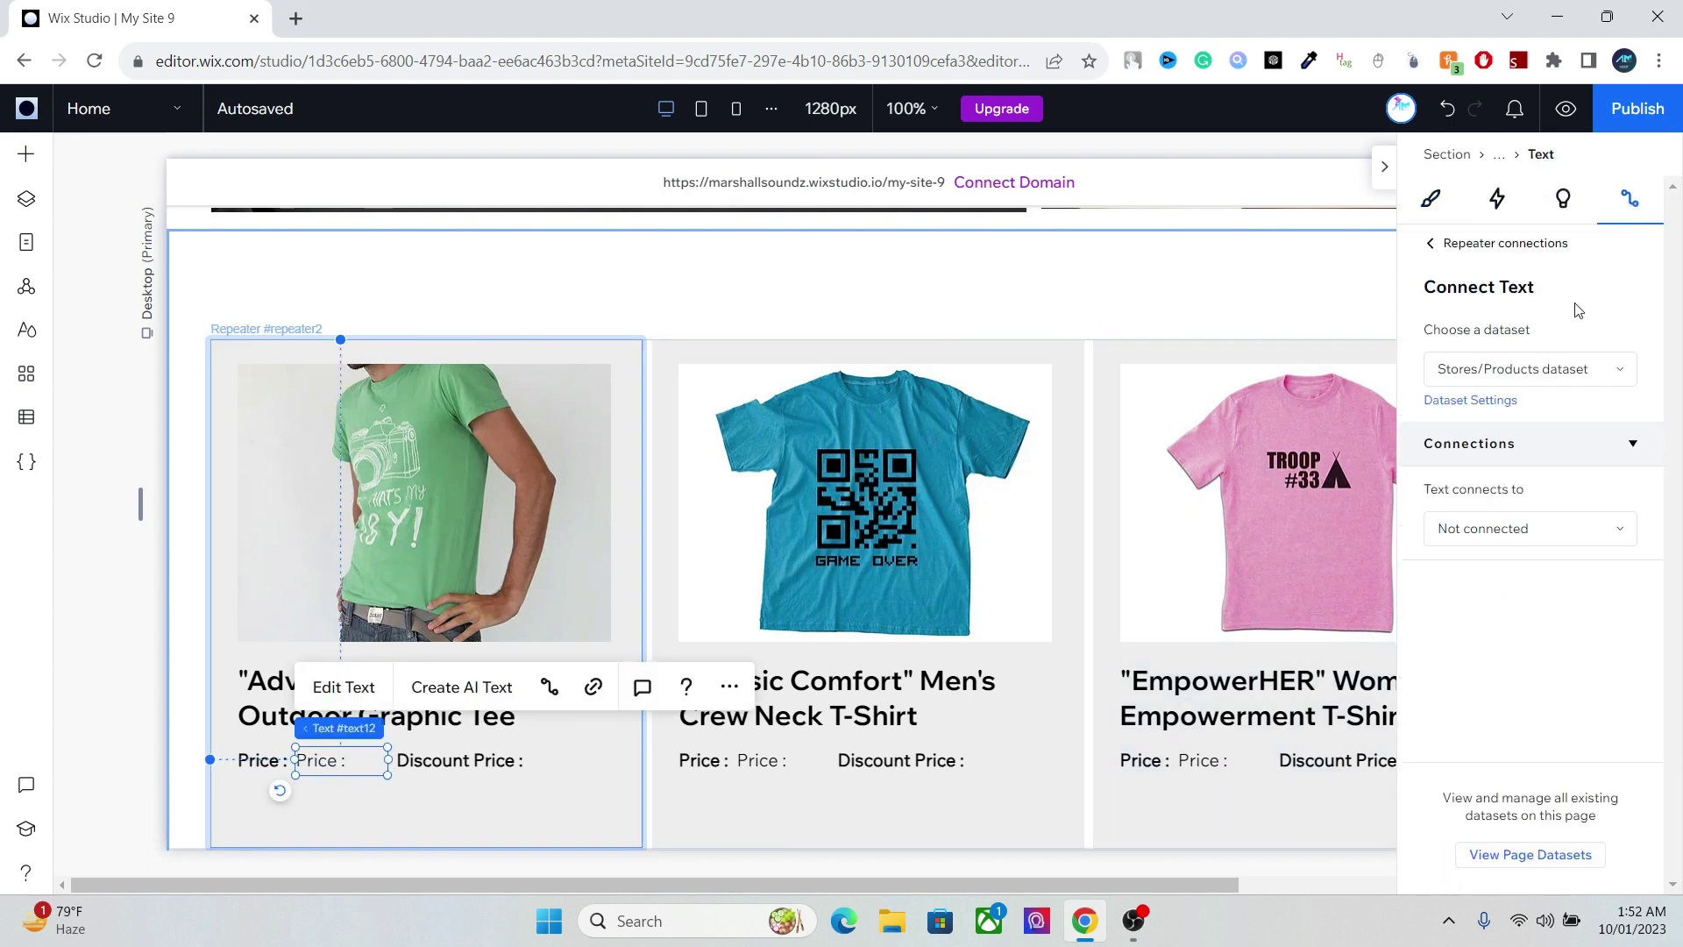
pyautogui.click(1479, 539)
pyautogui.moveTo(1633, 587); pyautogui.dragTo(1620, 671)
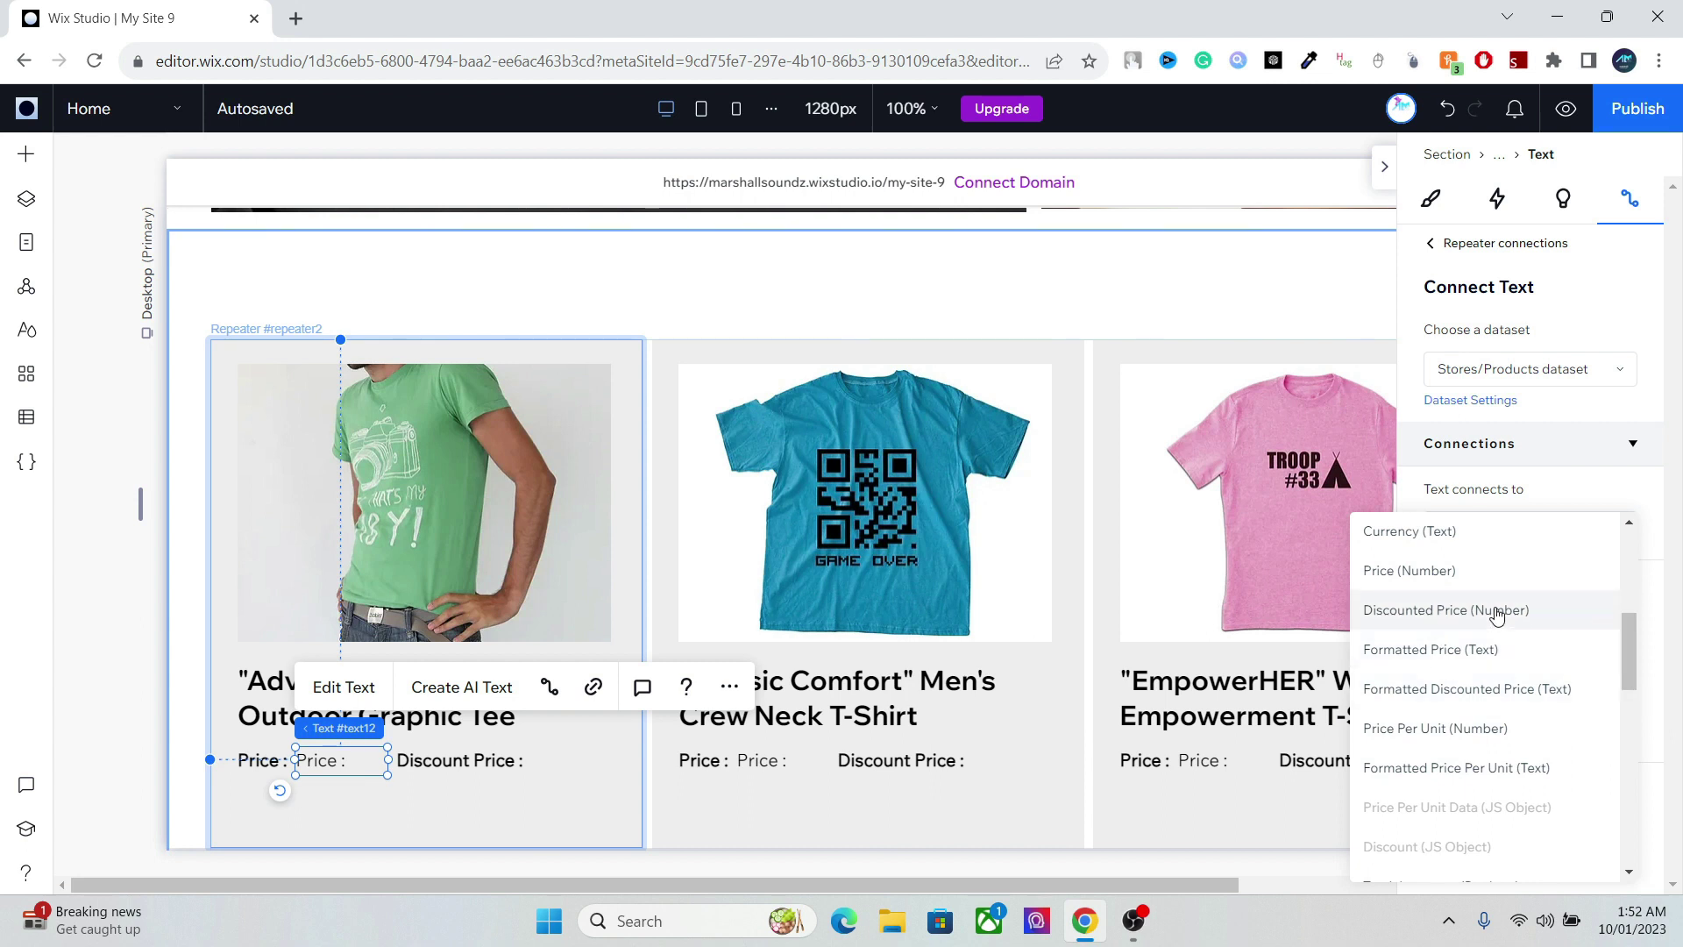
pyautogui.click(1452, 653)
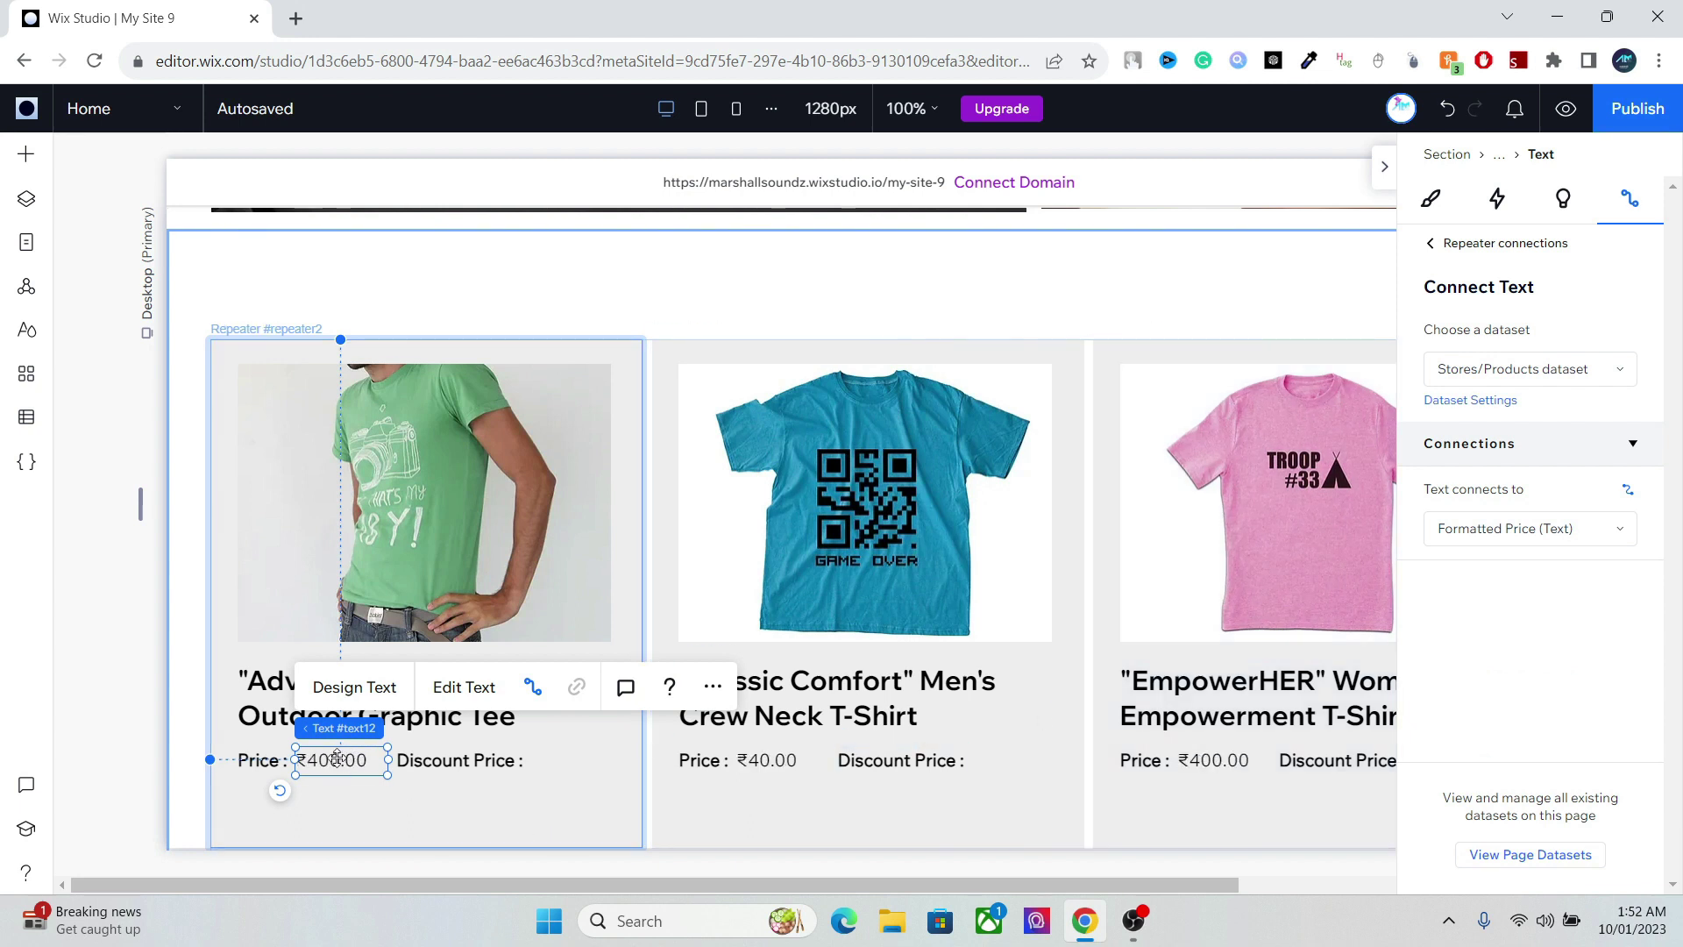
pyautogui.click(1620, 528)
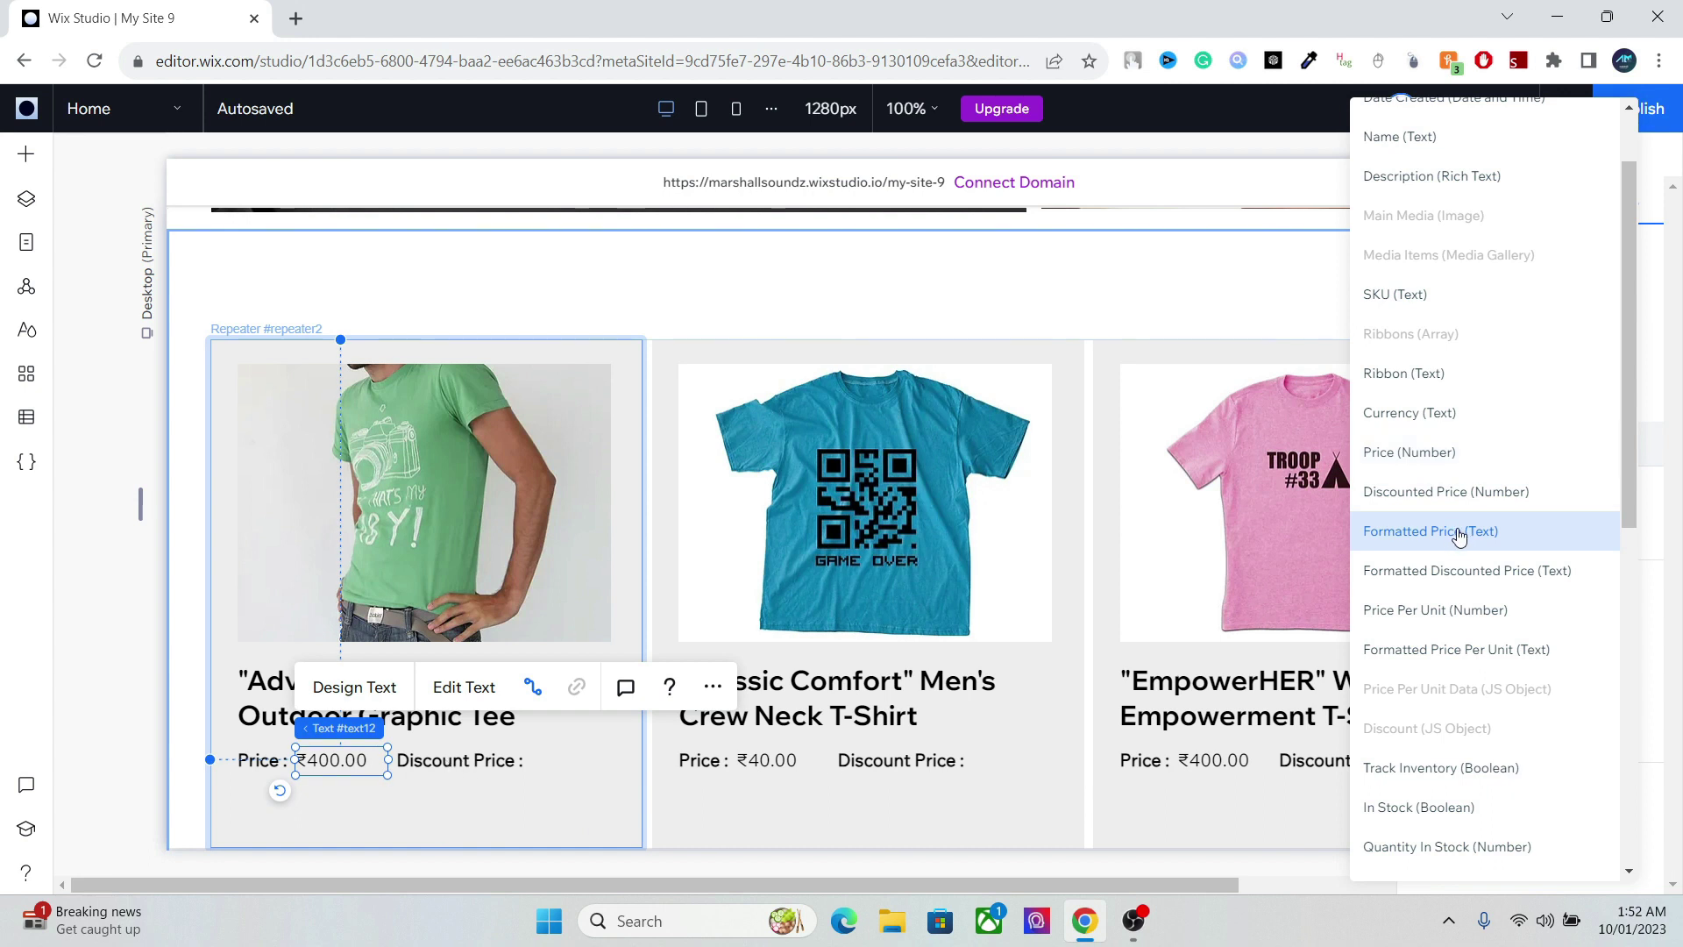
# - Duplicate the non-bold price text and place the copy directly after the "Discount Price :" label on the same line
pyautogui.click(345, 759)
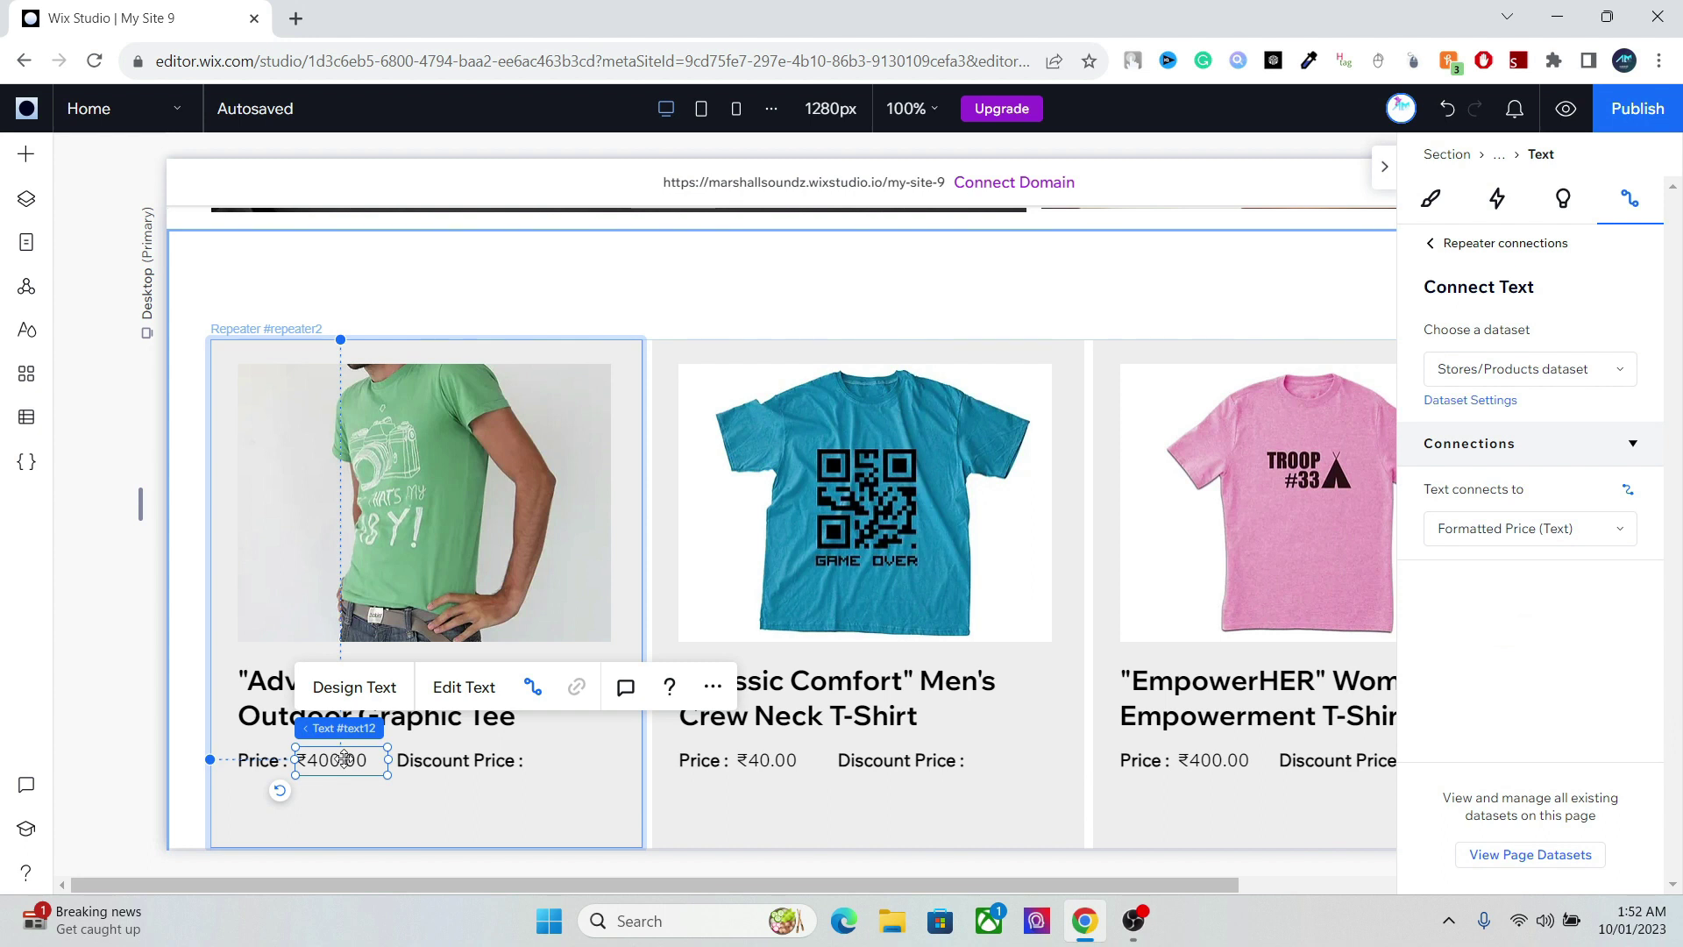
pyautogui.hotkey('ctrl', 'v')
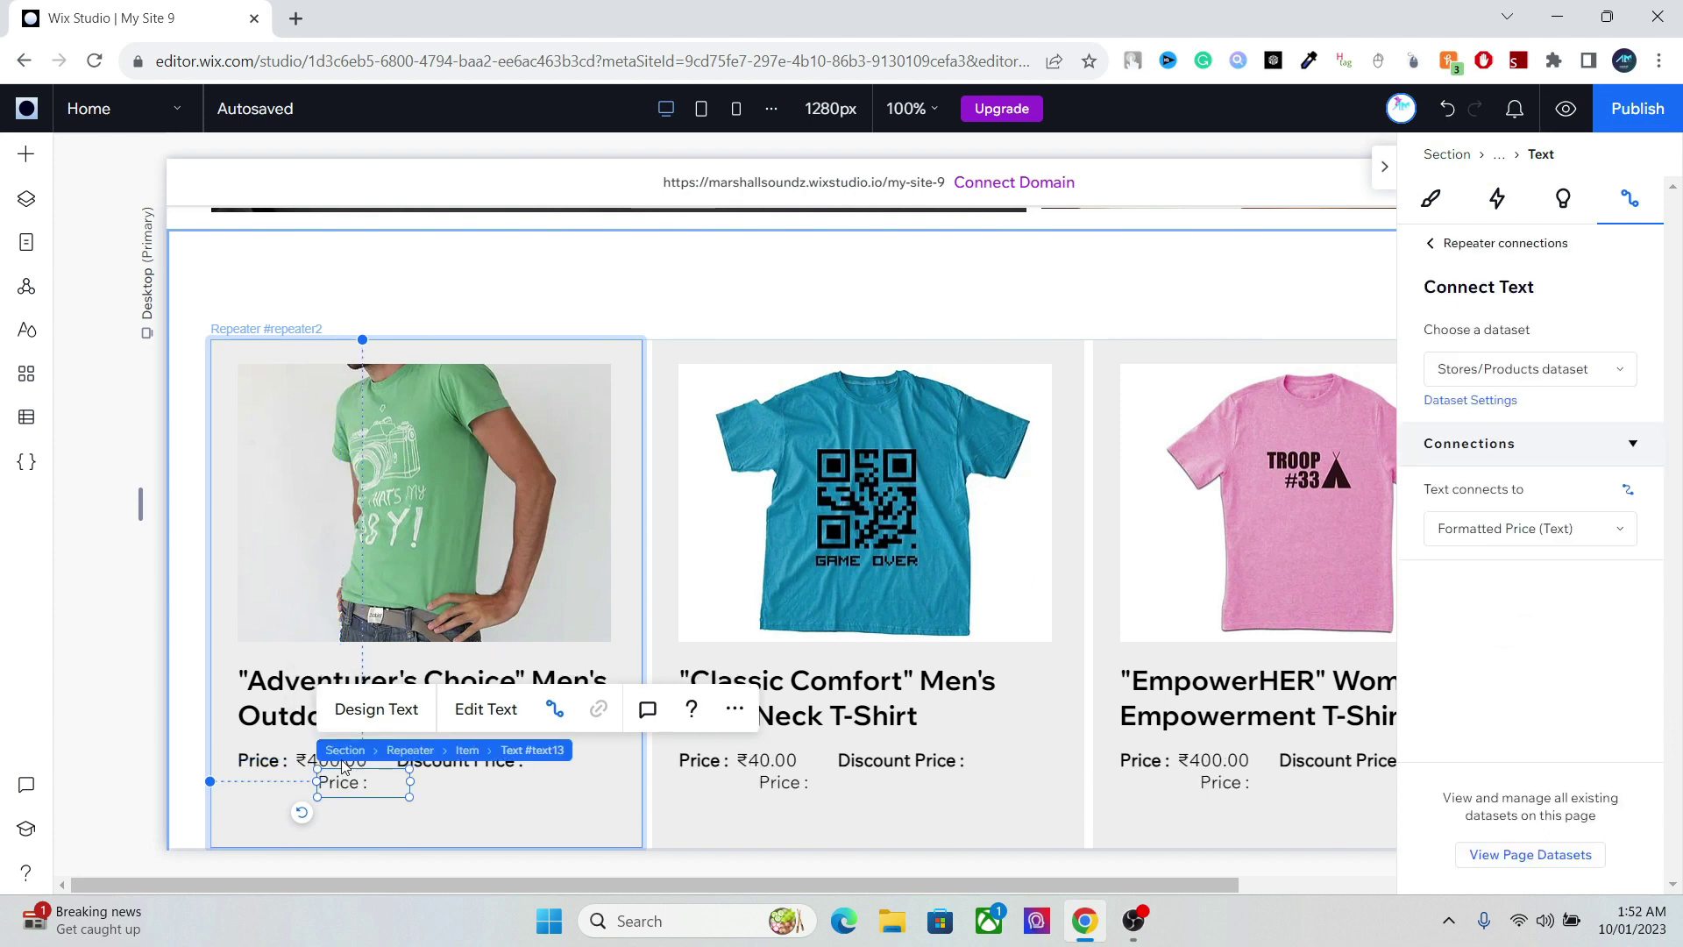
pyautogui.moveTo(344, 787); pyautogui.dragTo(559, 767)
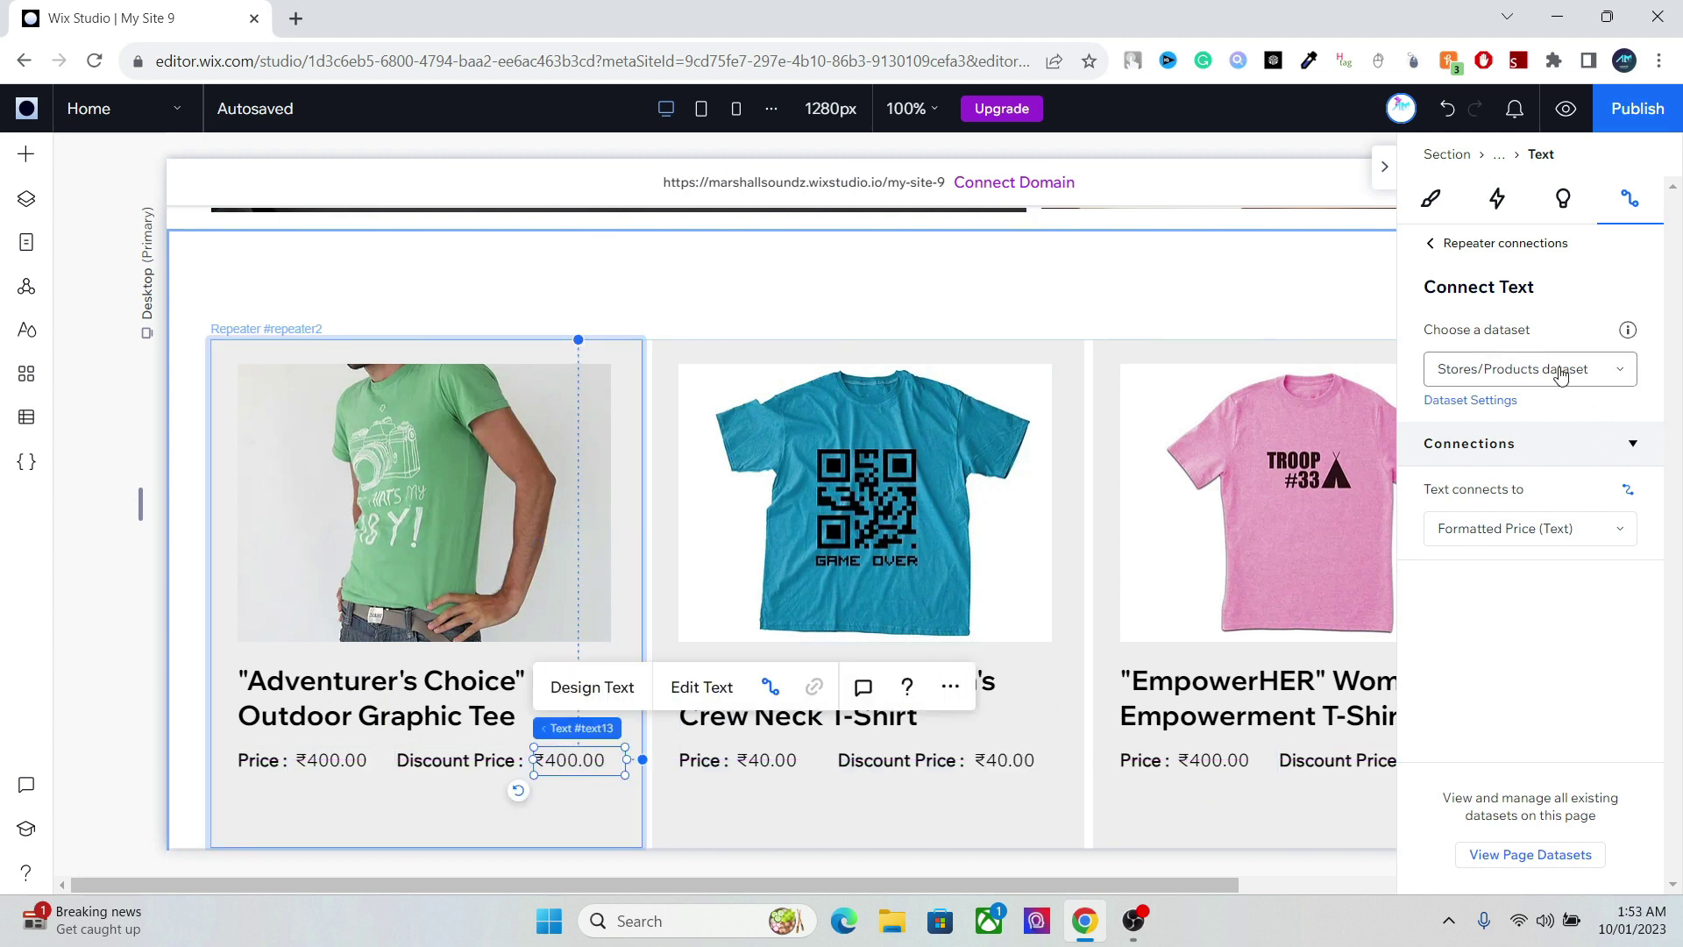
# - Connect the text after "Discount Price :" to Formatted Discounted Price (Text) and move it slightly closer to its label
pyautogui.click(1508, 529)
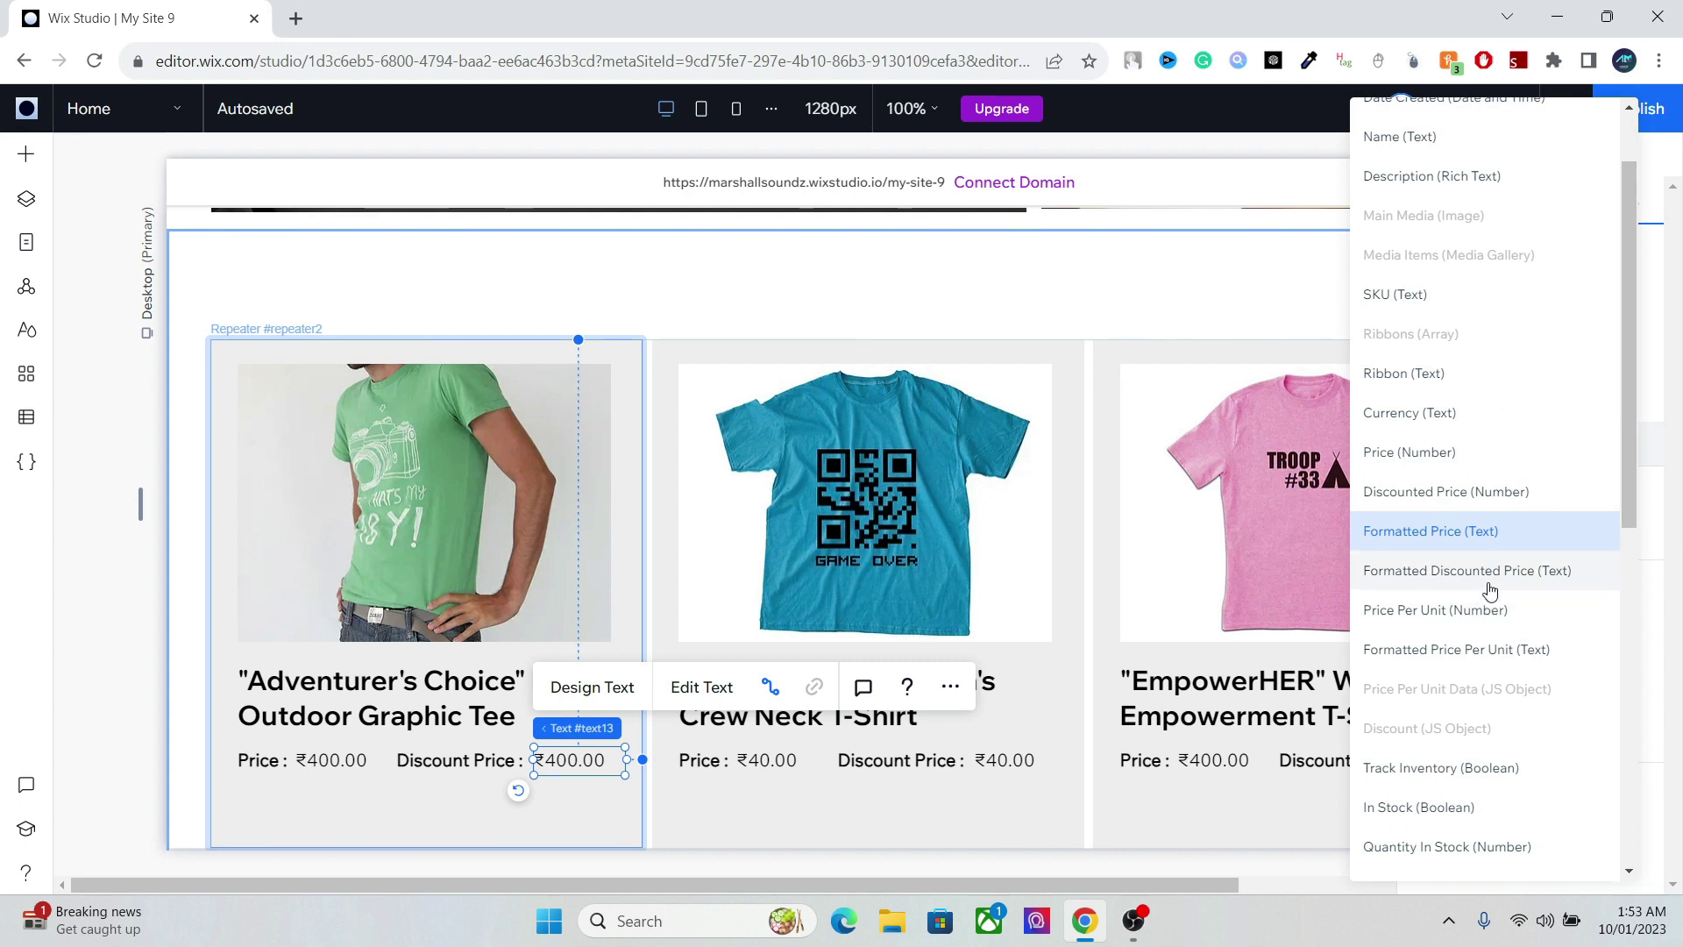
pyautogui.click(1488, 579)
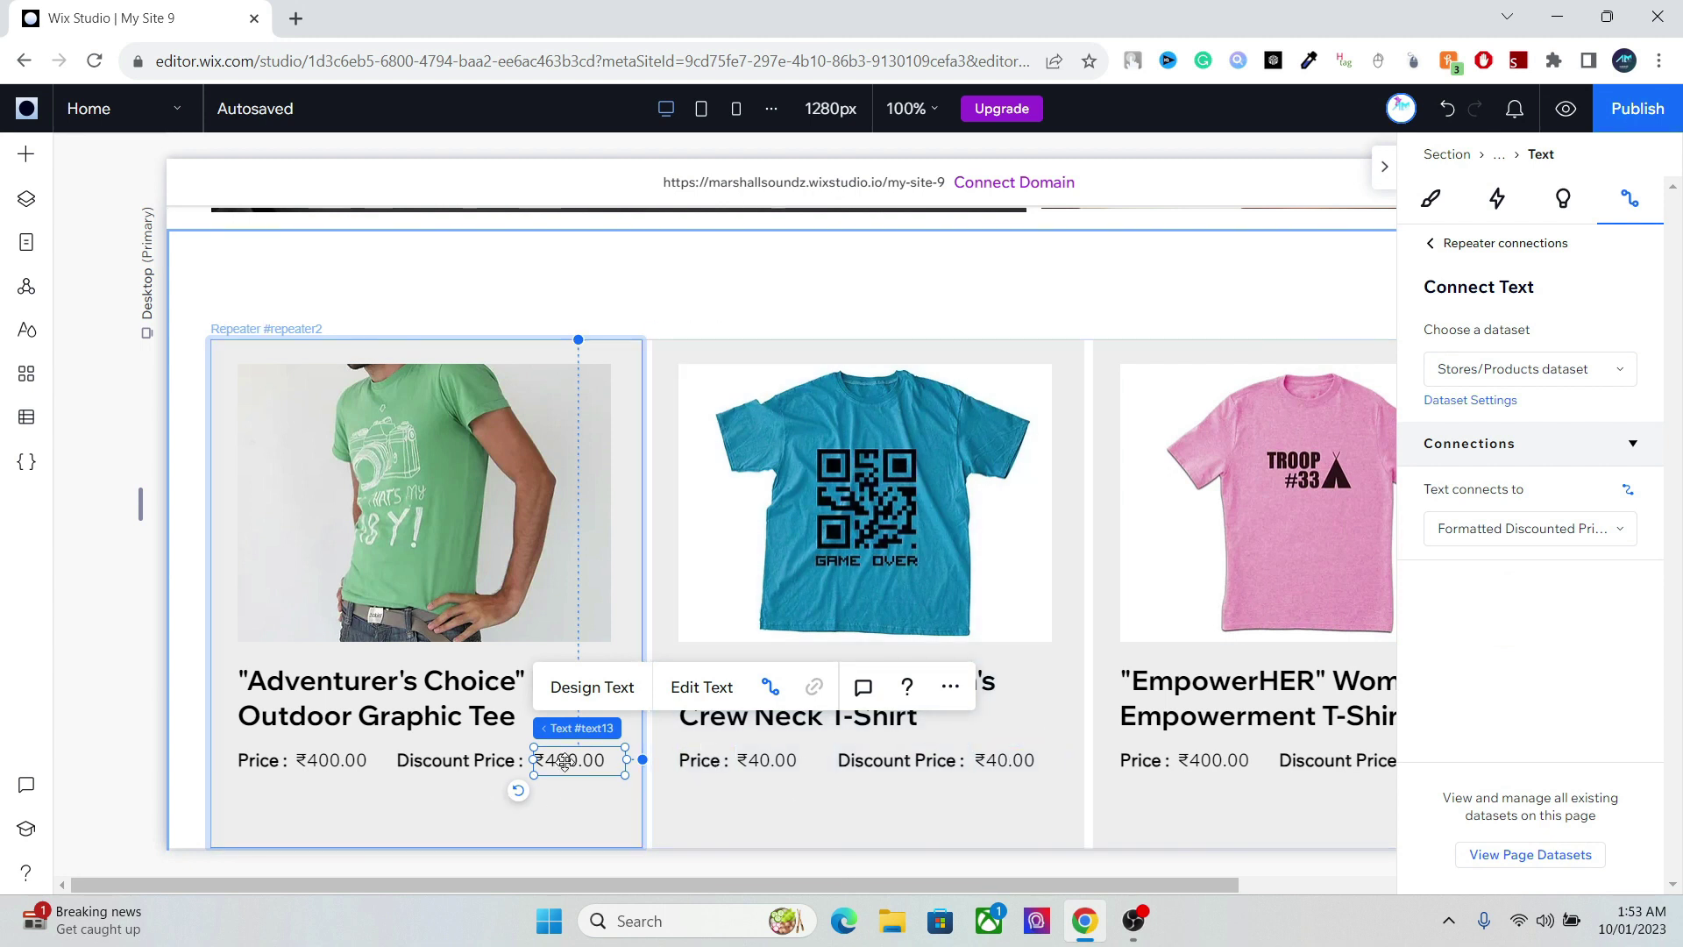
pyautogui.moveTo(564, 763); pyautogui.dragTo(557, 763)
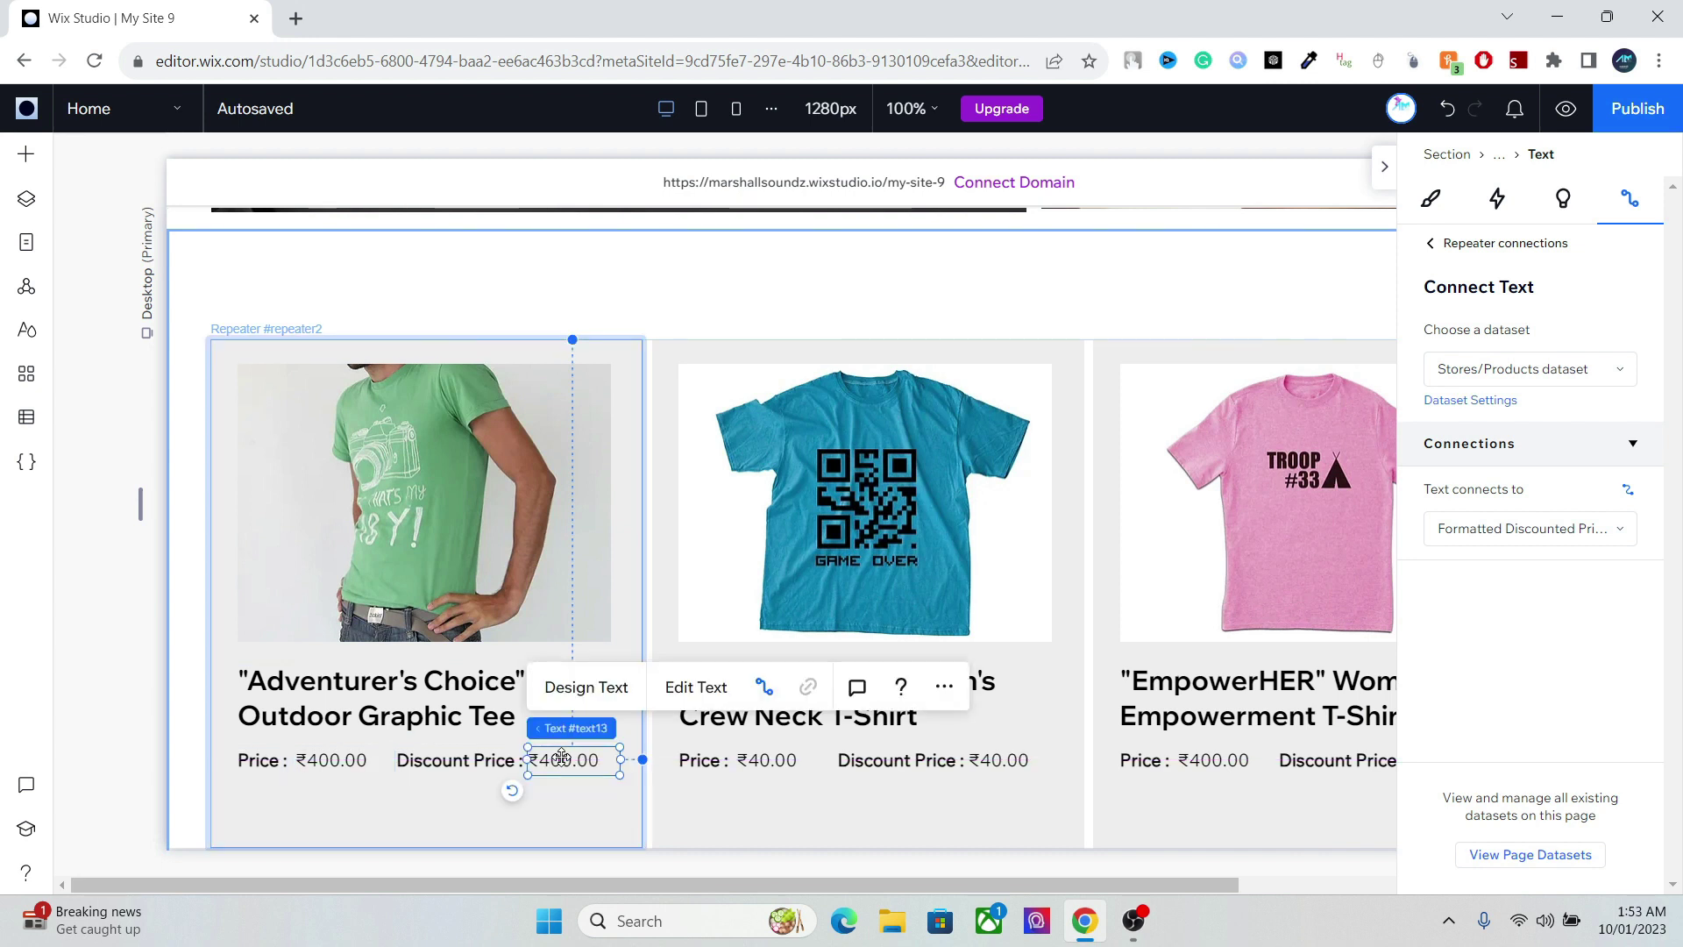
pyautogui.click(329, 789)
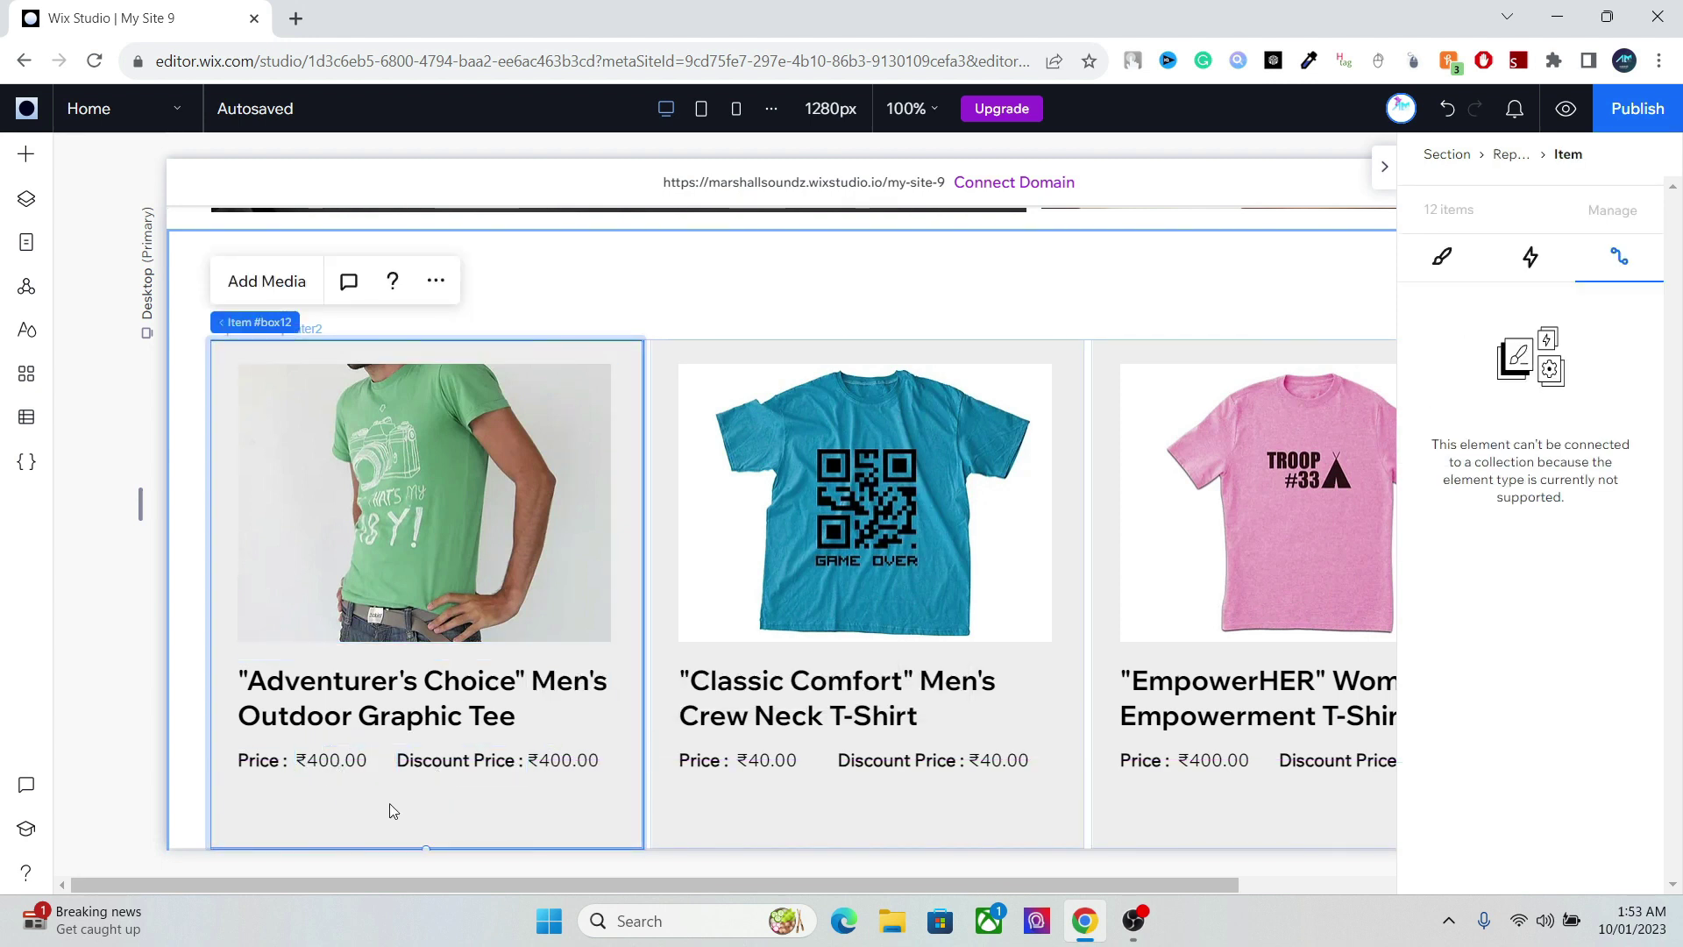
# - Add a button to the first repeater item and place it horizontally centred below the price line
pyautogui.rightClick(334, 818)
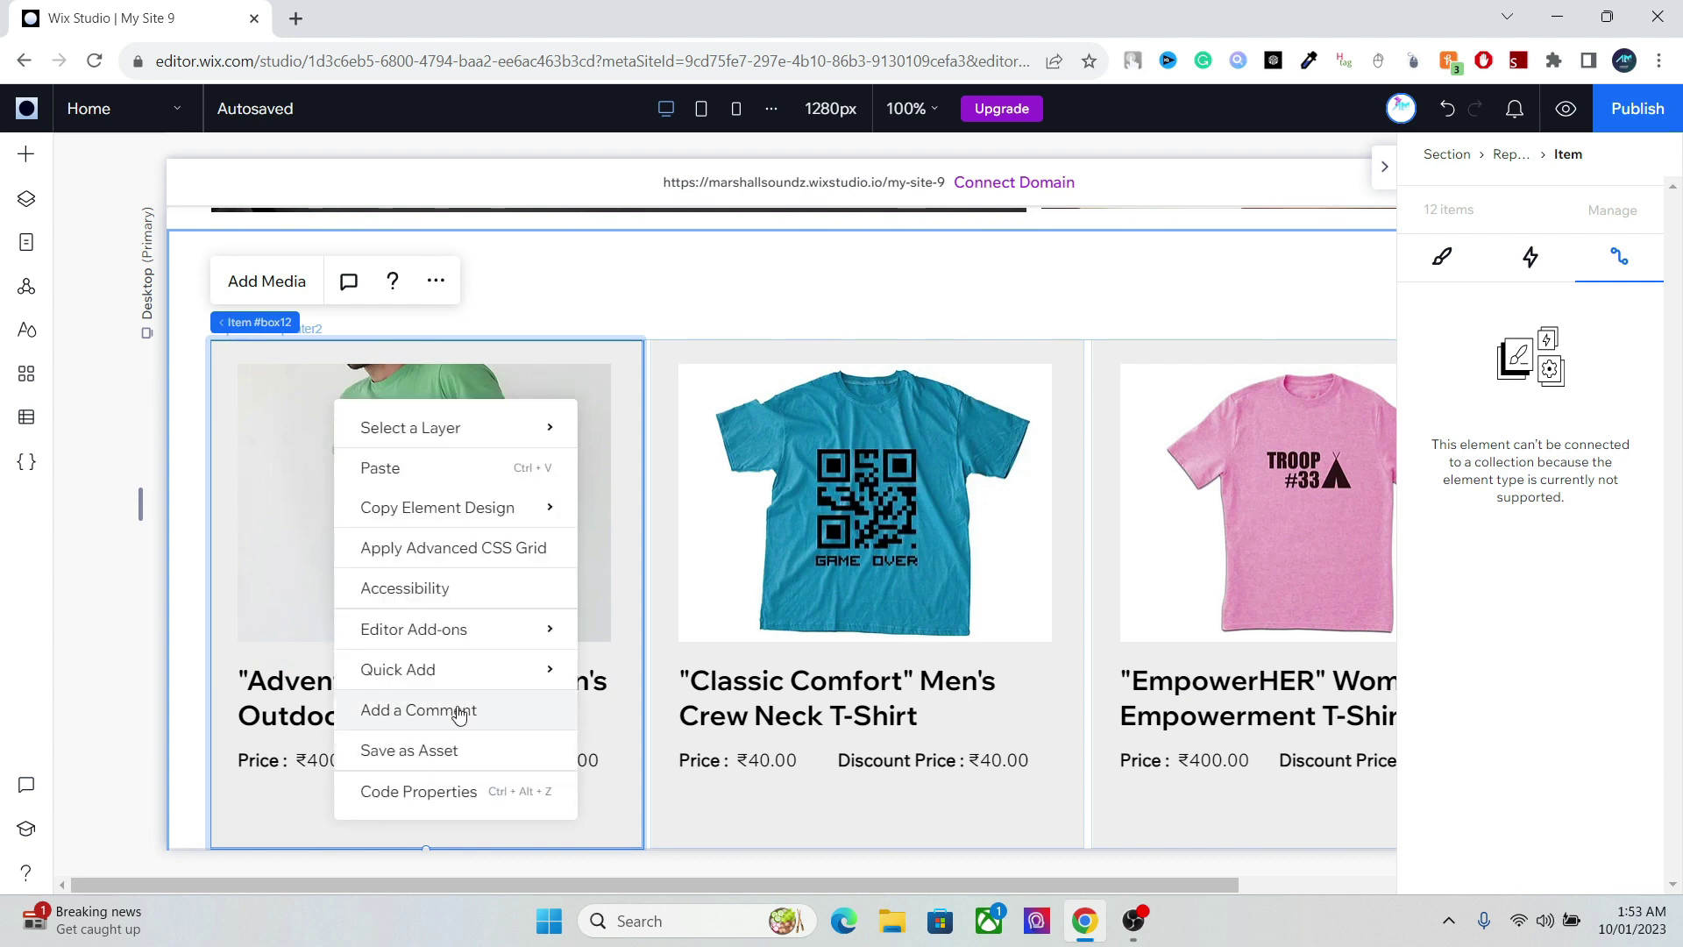
pyautogui.moveTo(530, 630)
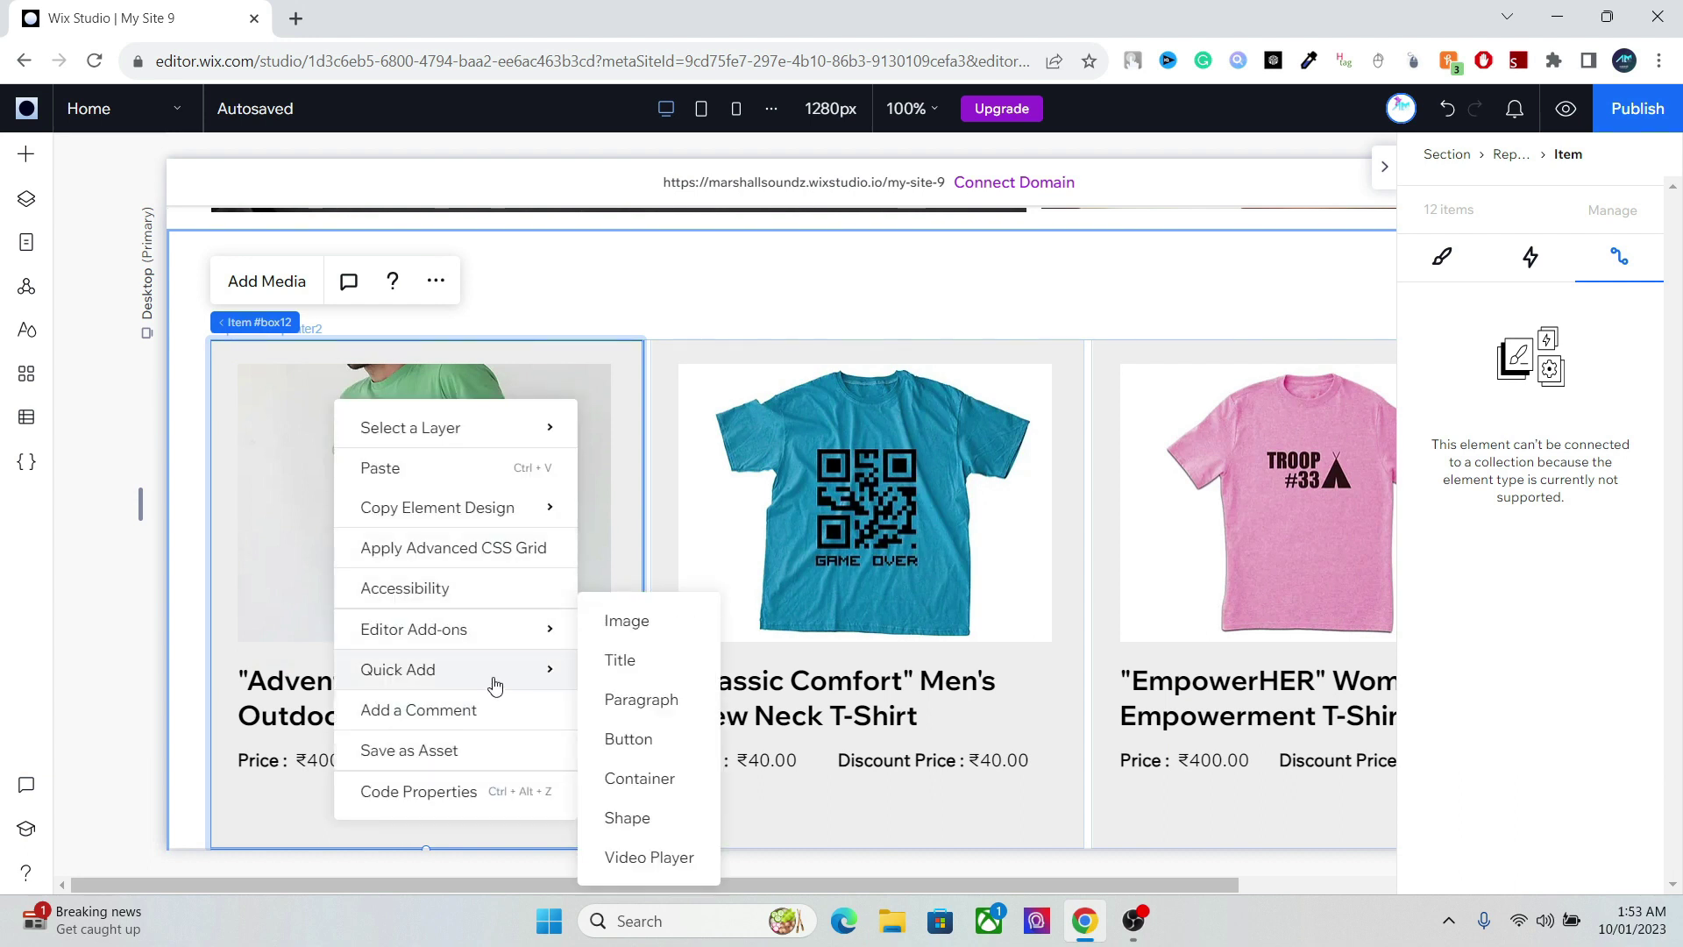
pyautogui.moveTo(526, 669)
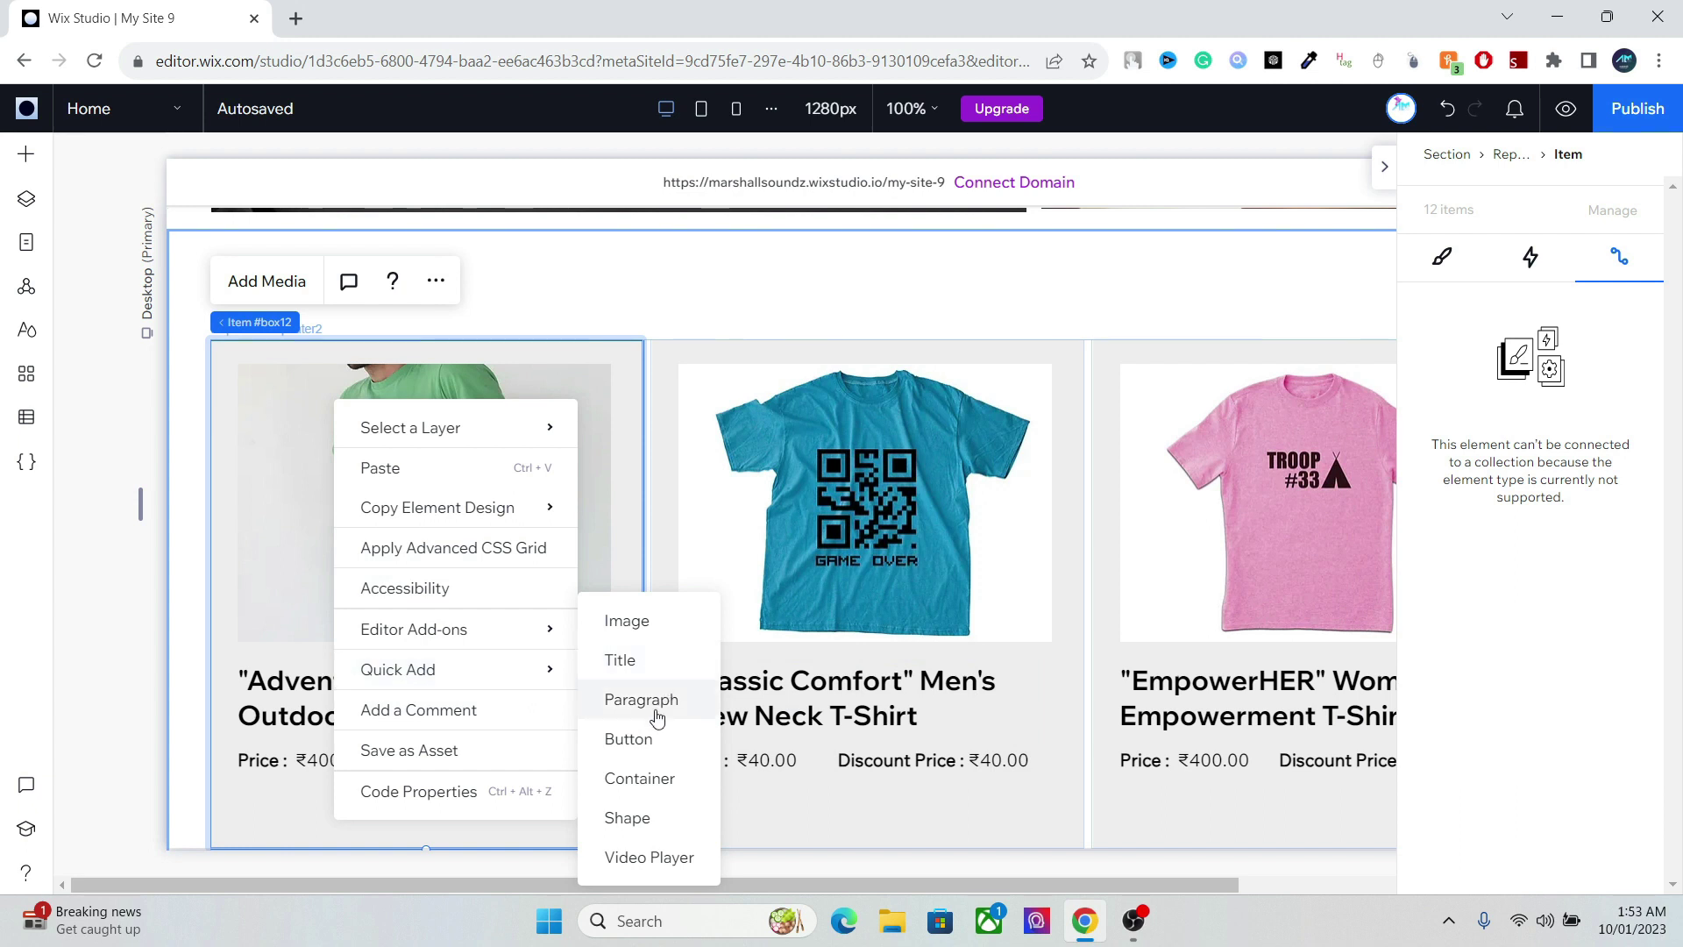
pyautogui.click(624, 736)
pyautogui.click(526, 750)
pyautogui.click(402, 834)
pyautogui.moveTo(403, 835)
pyautogui.mouseDown()
pyautogui.moveTo(394, 806)
pyautogui.moveTo(415, 818)
pyautogui.mouseUp()
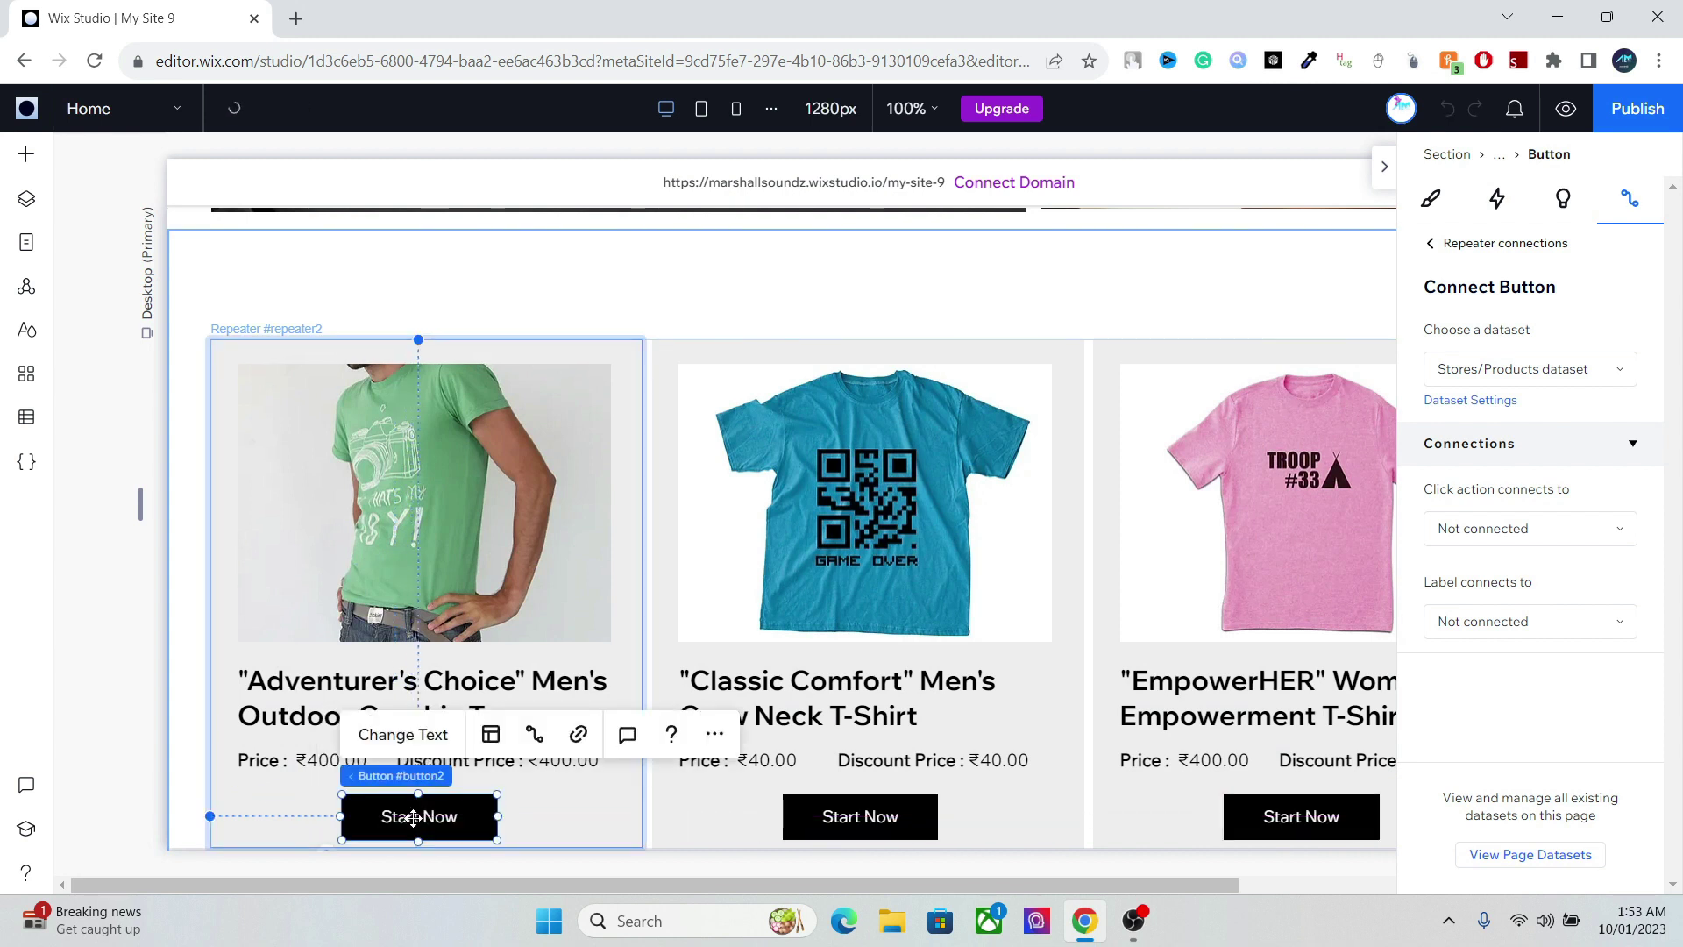
# - Change the button's text to "Add To Cart"
pyautogui.click(427, 736)
pyautogui.write('A')
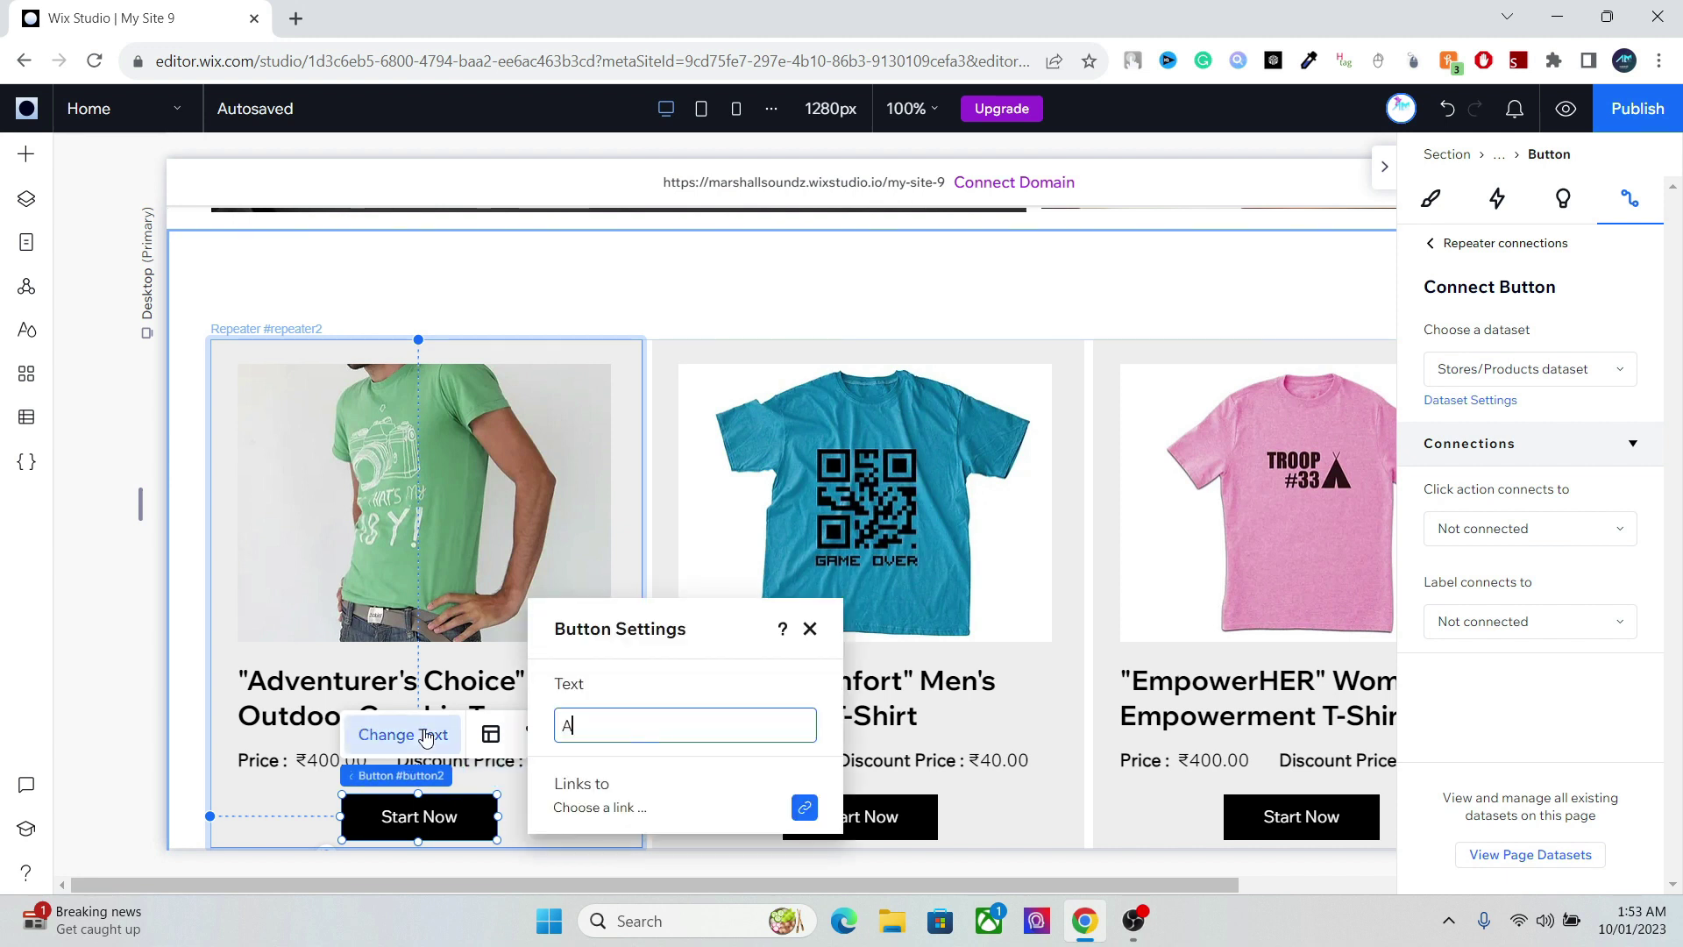
pyautogui.write('dd T')
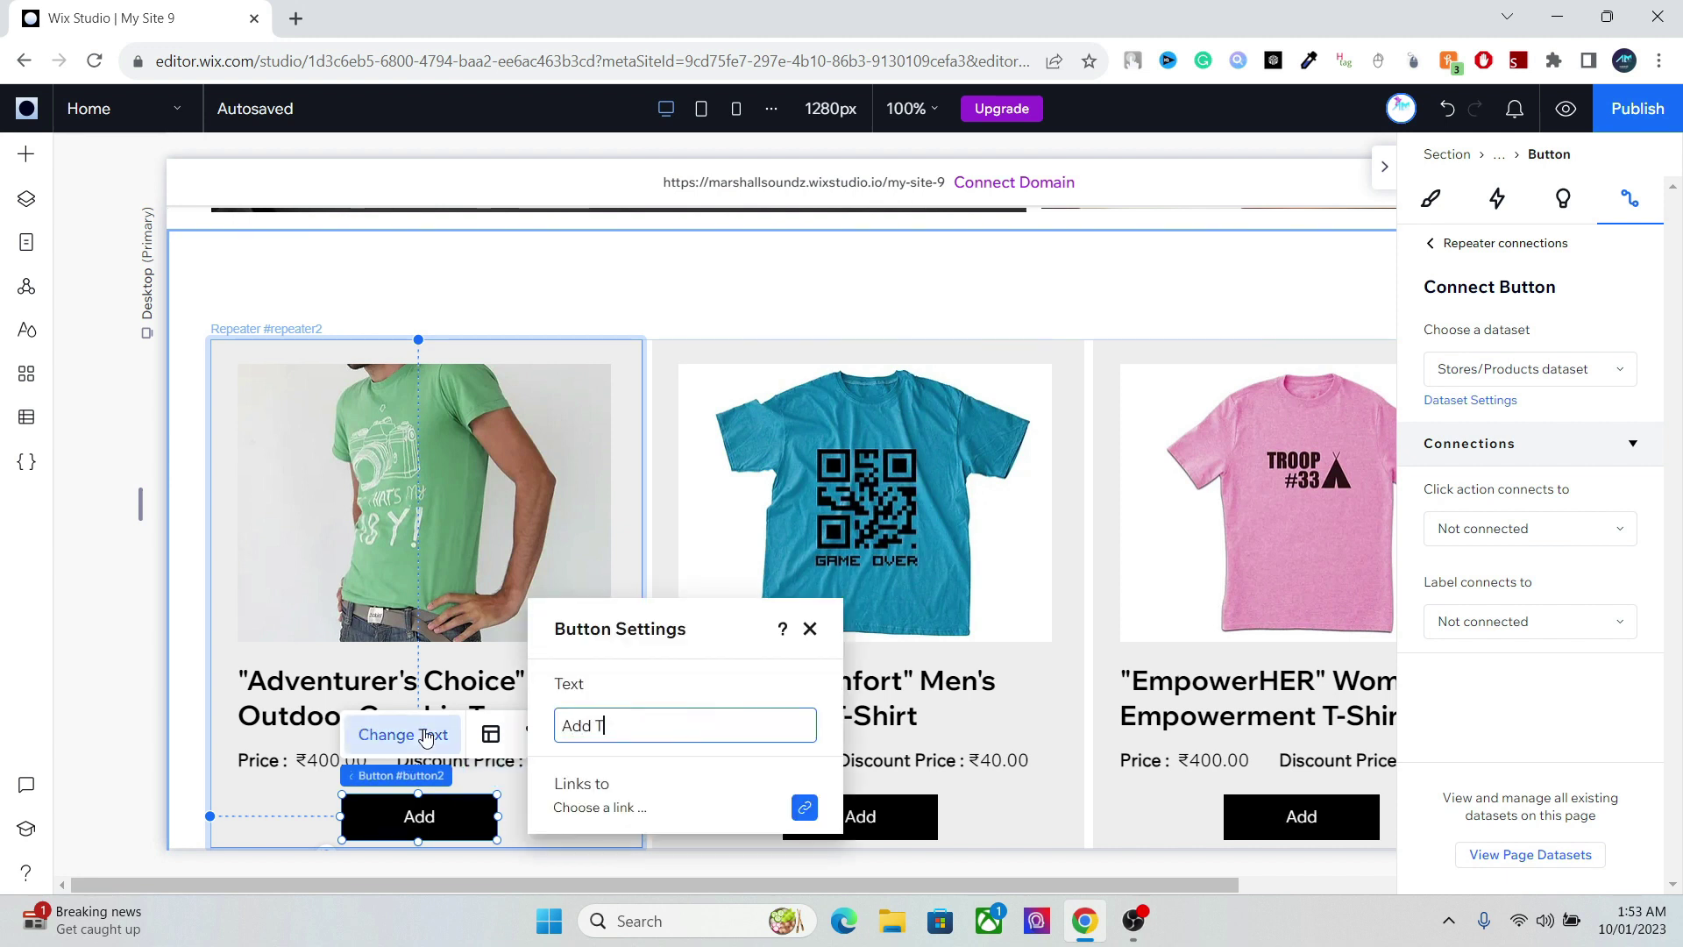
pyautogui.write('o Cart')
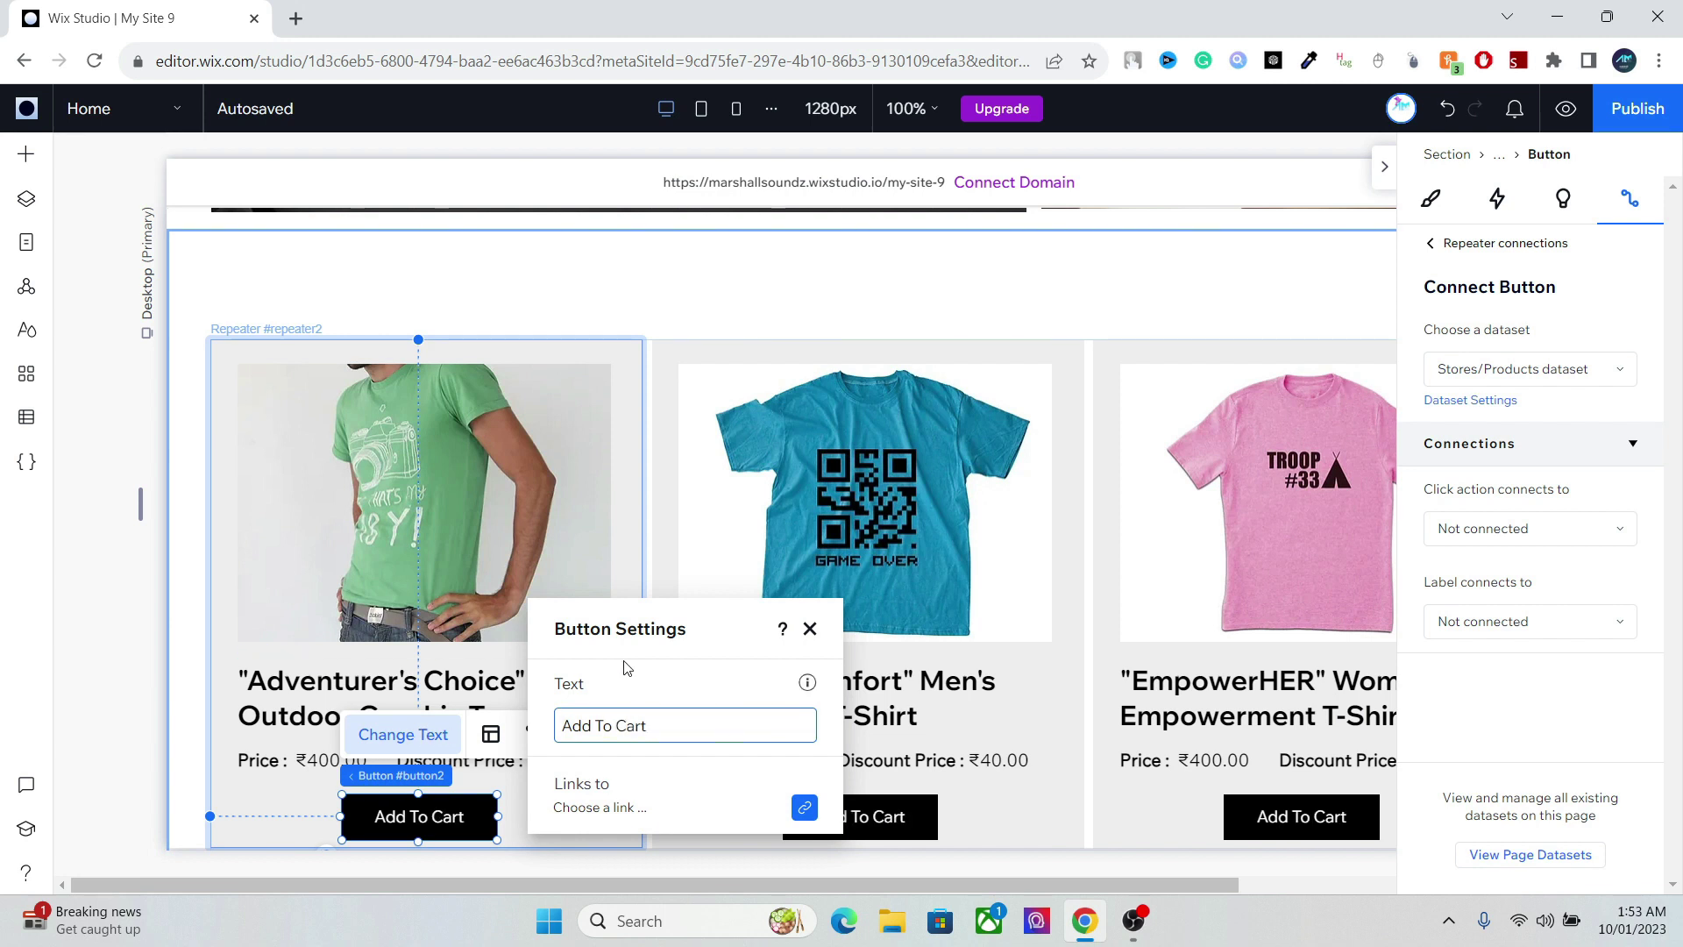
pyautogui.click(809, 629)
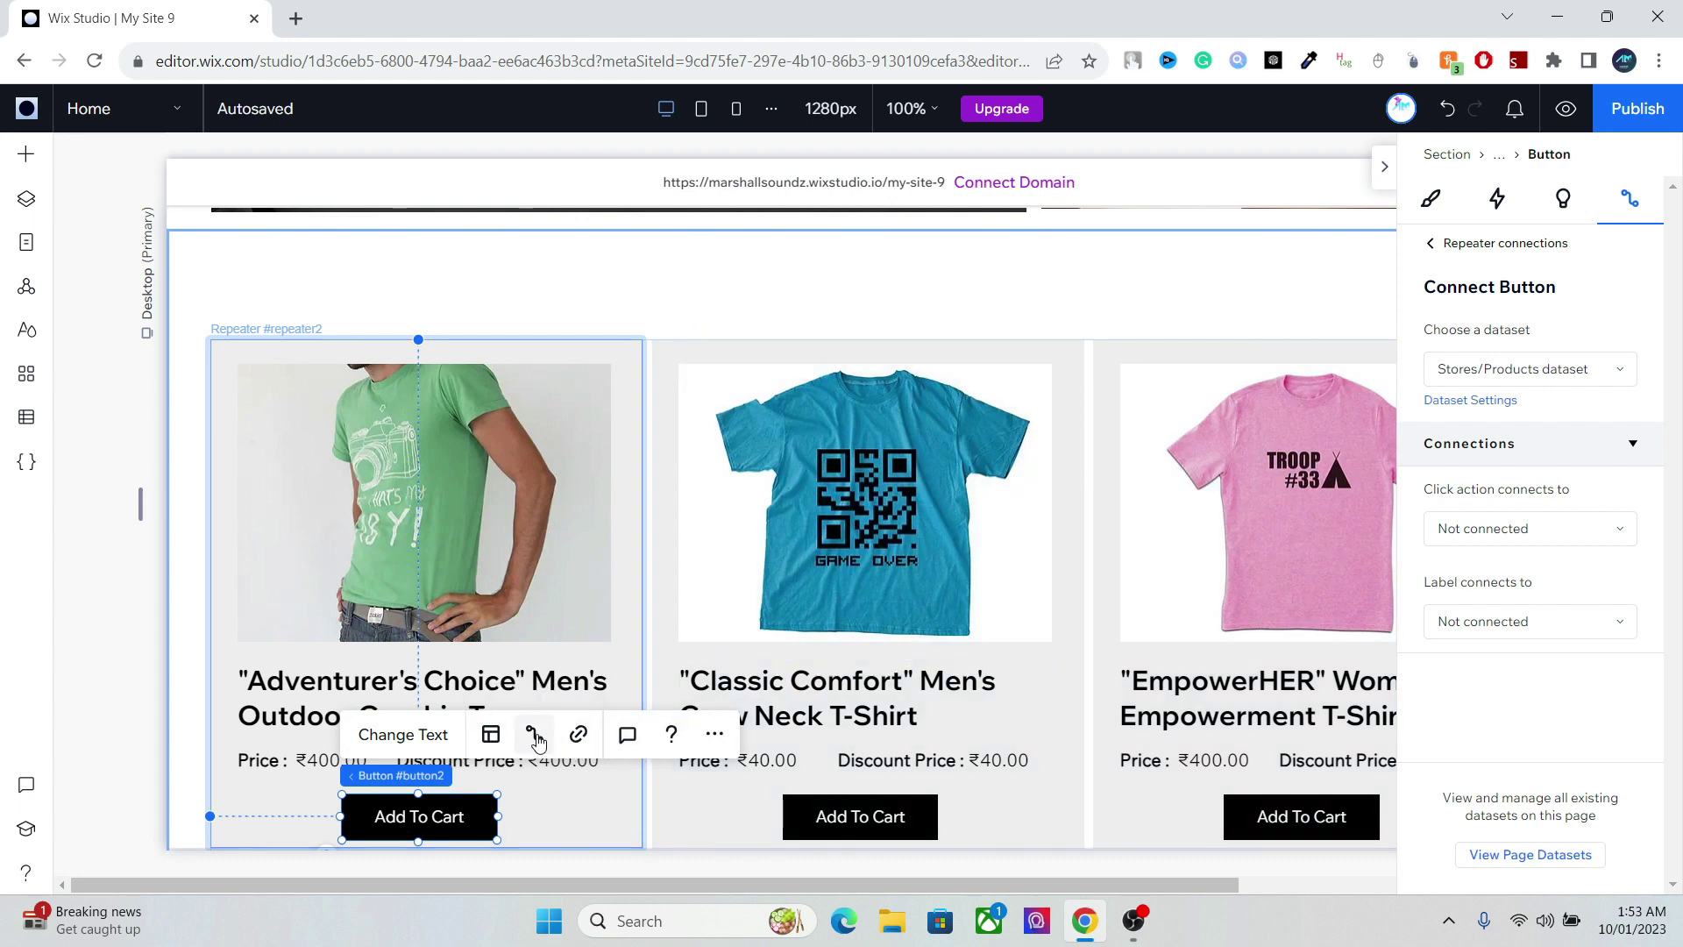
# - Connect the button's click action to Add to cart in the Stores/Products dataset
pyautogui.click(1490, 537)
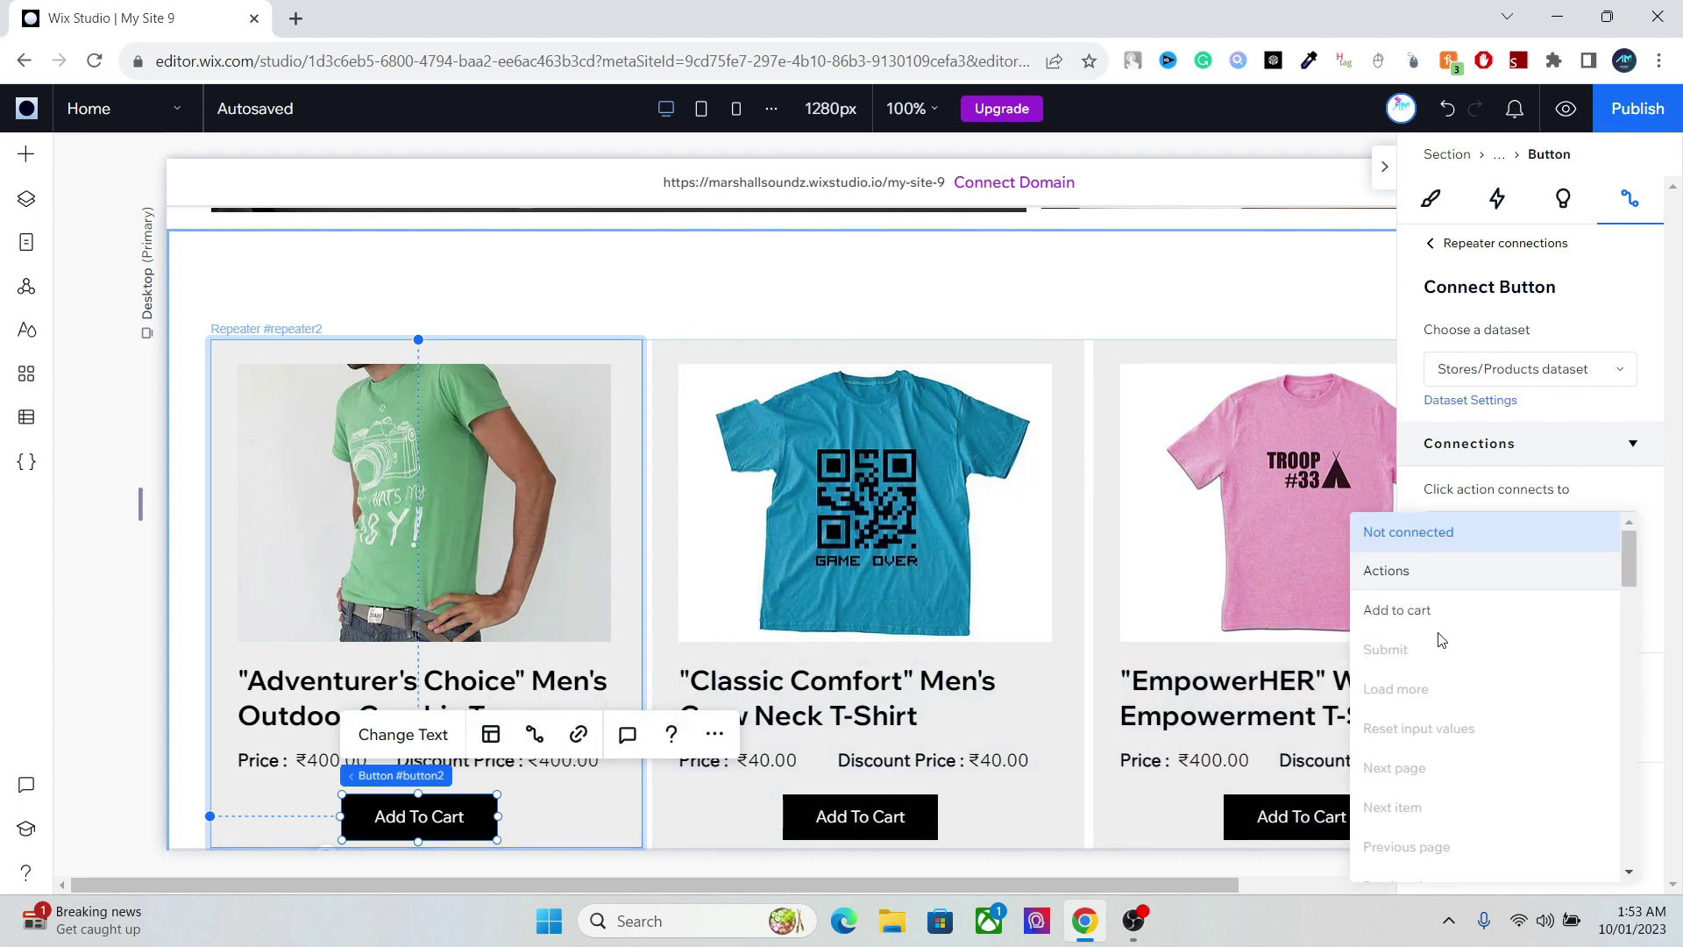
pyautogui.click(1430, 617)
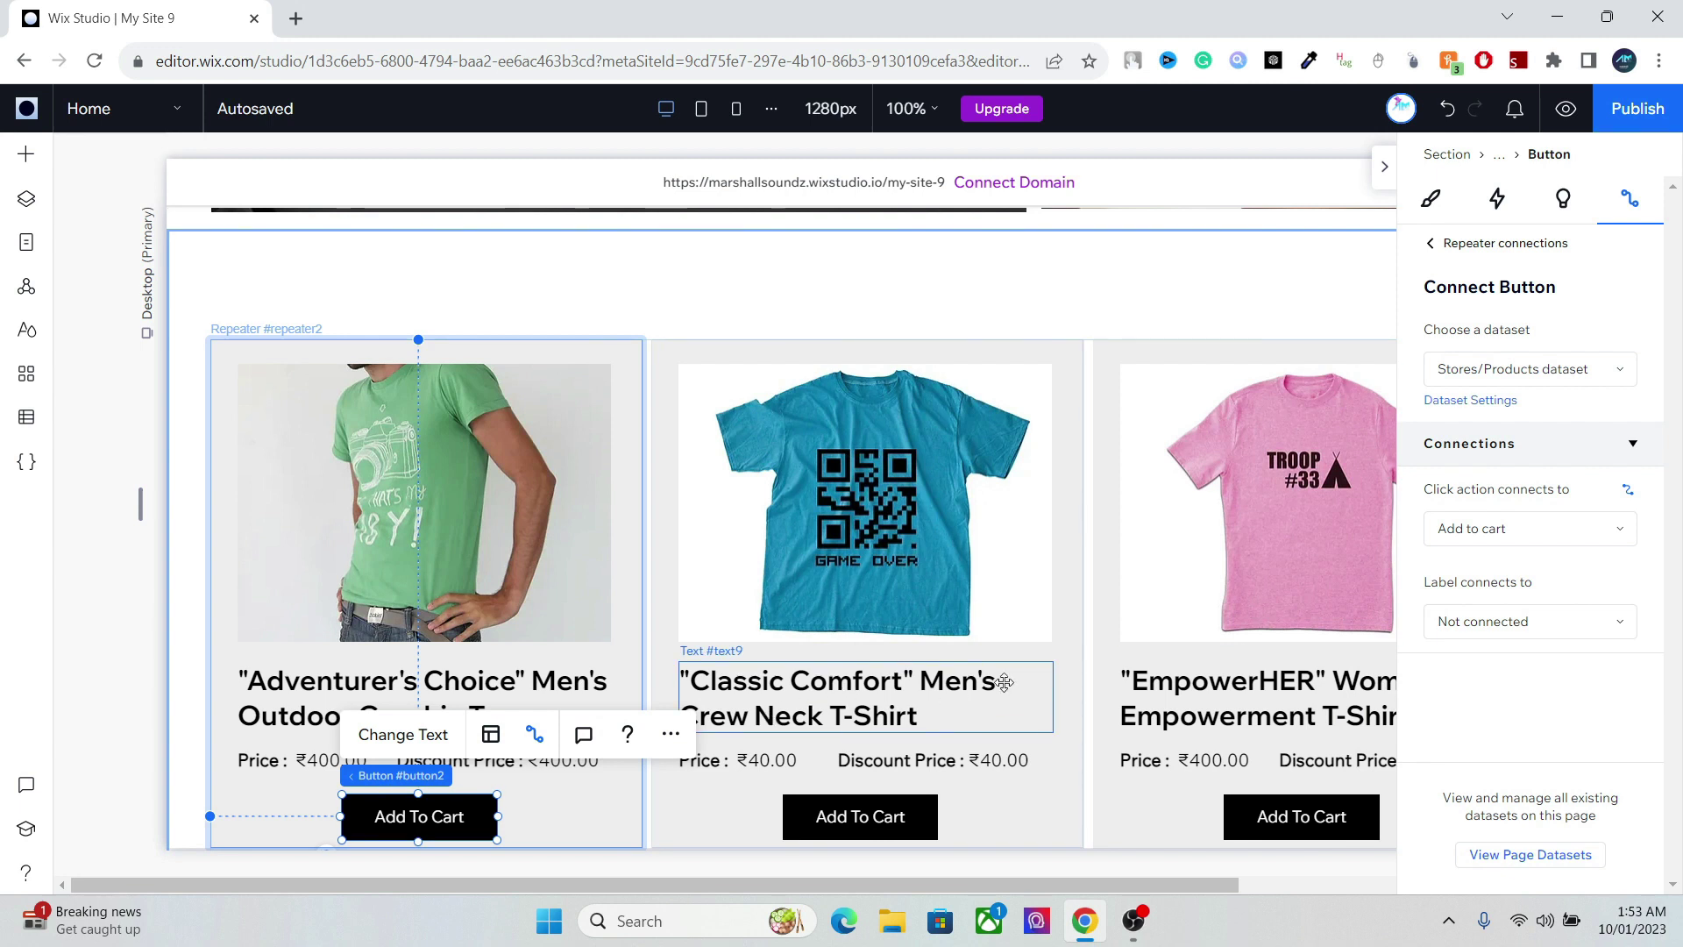
pyautogui.click(989, 363)
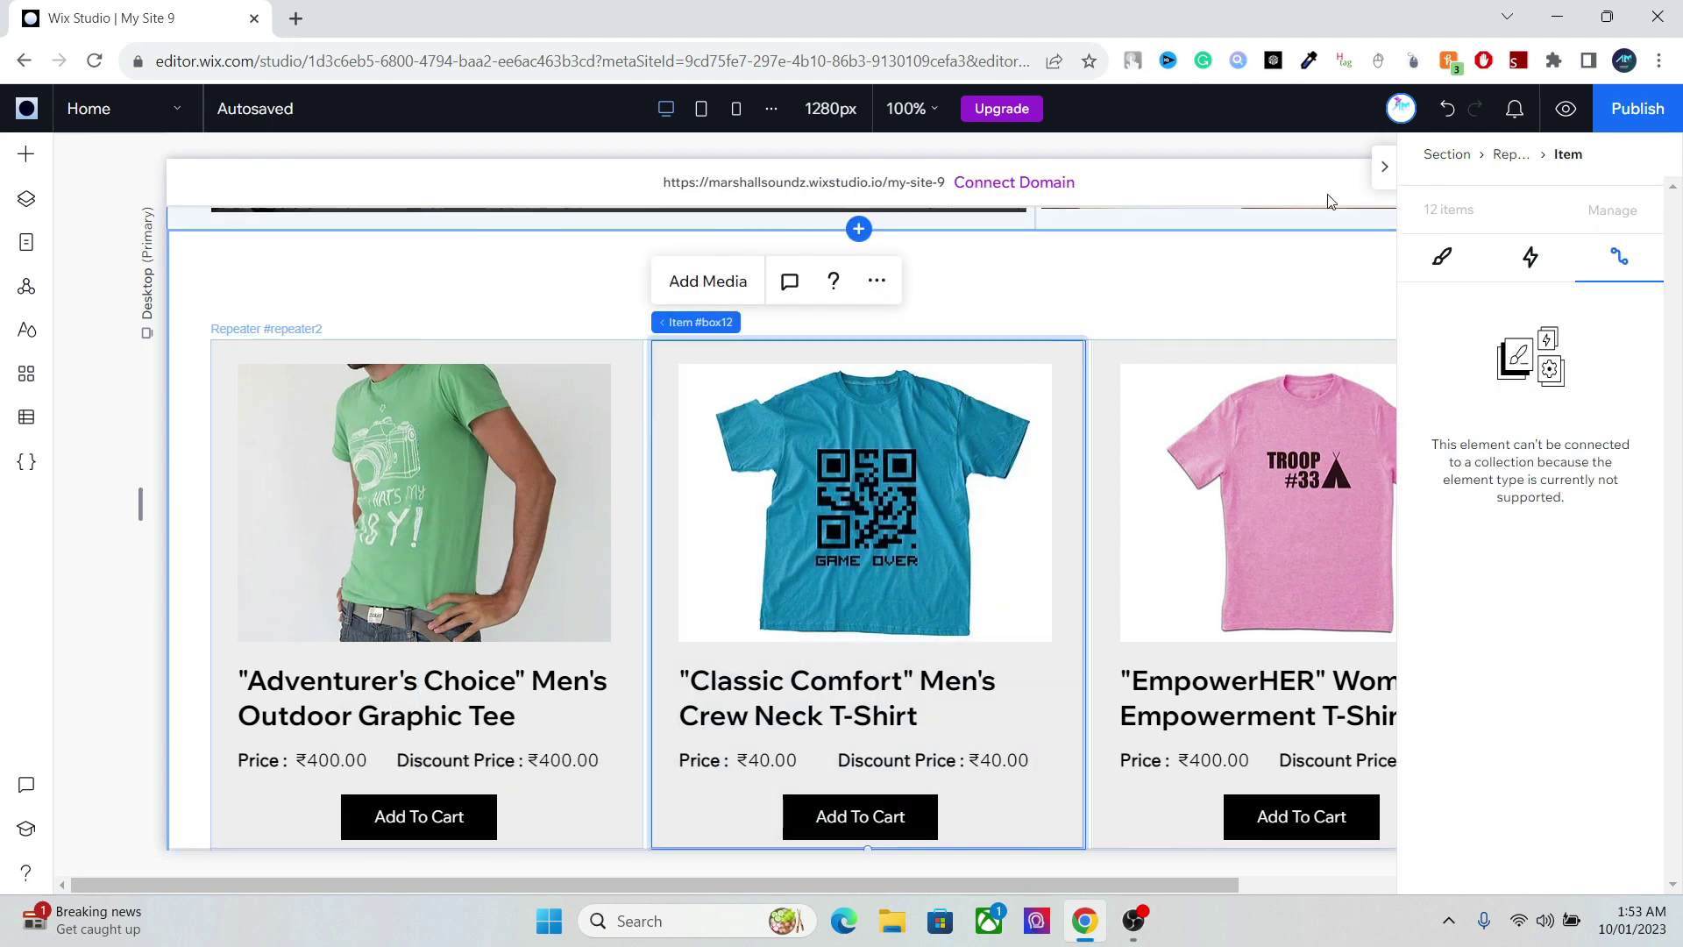
pyautogui.click(1386, 171)
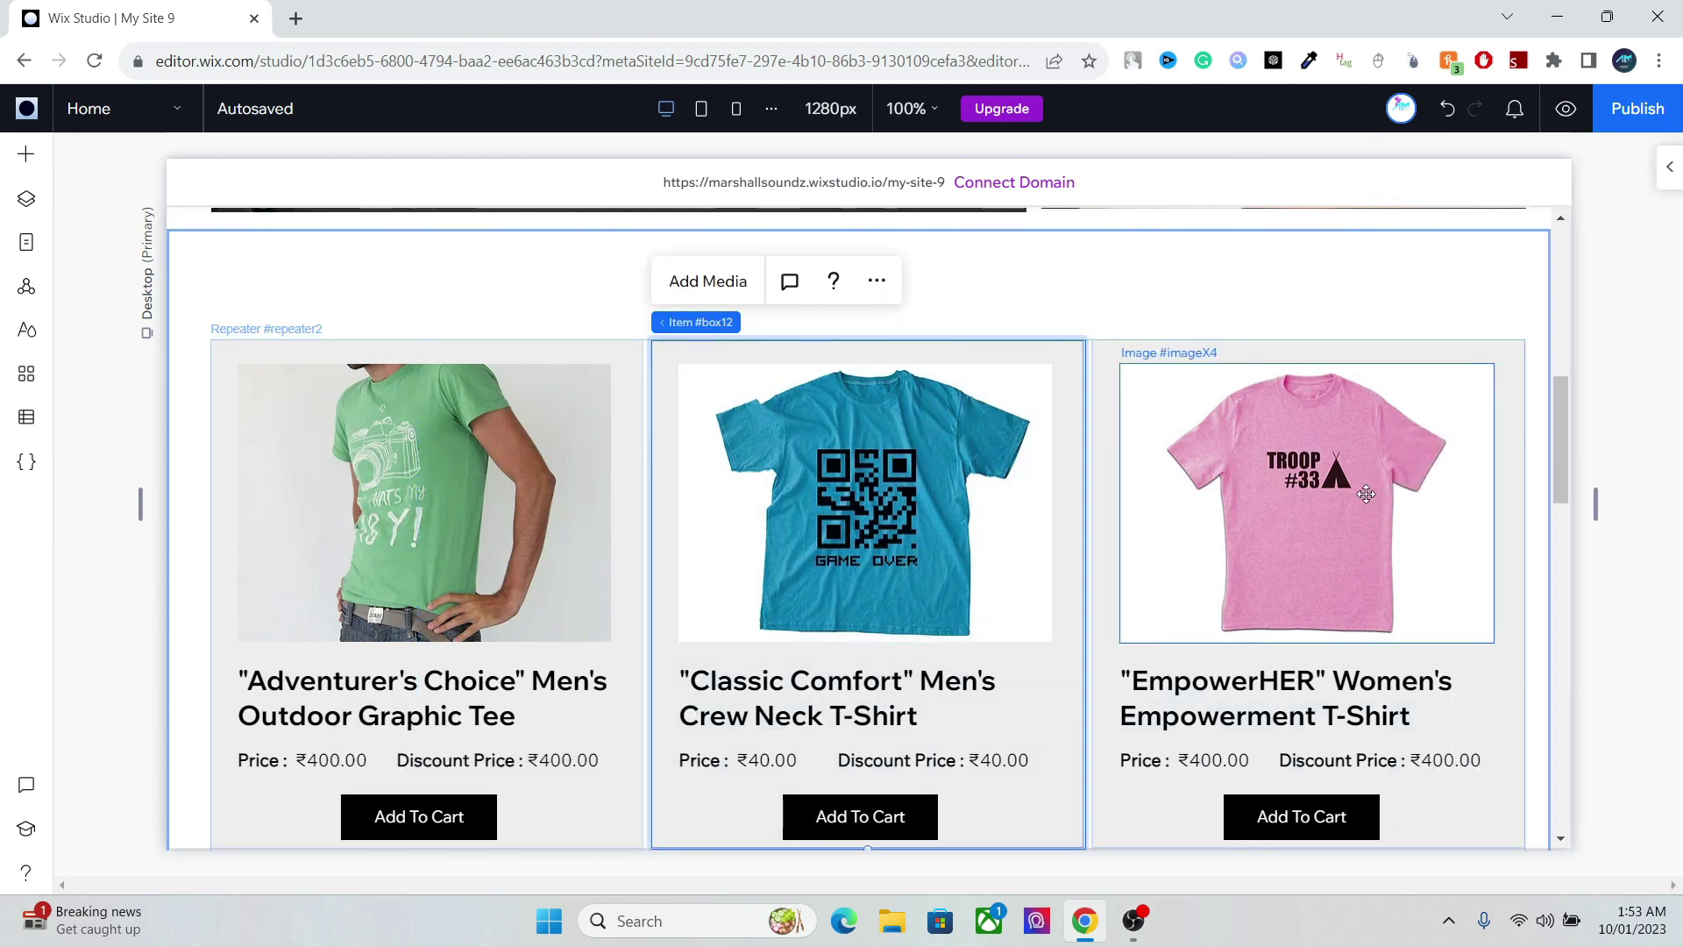
pyautogui.scroll(-2, 1559, 473)
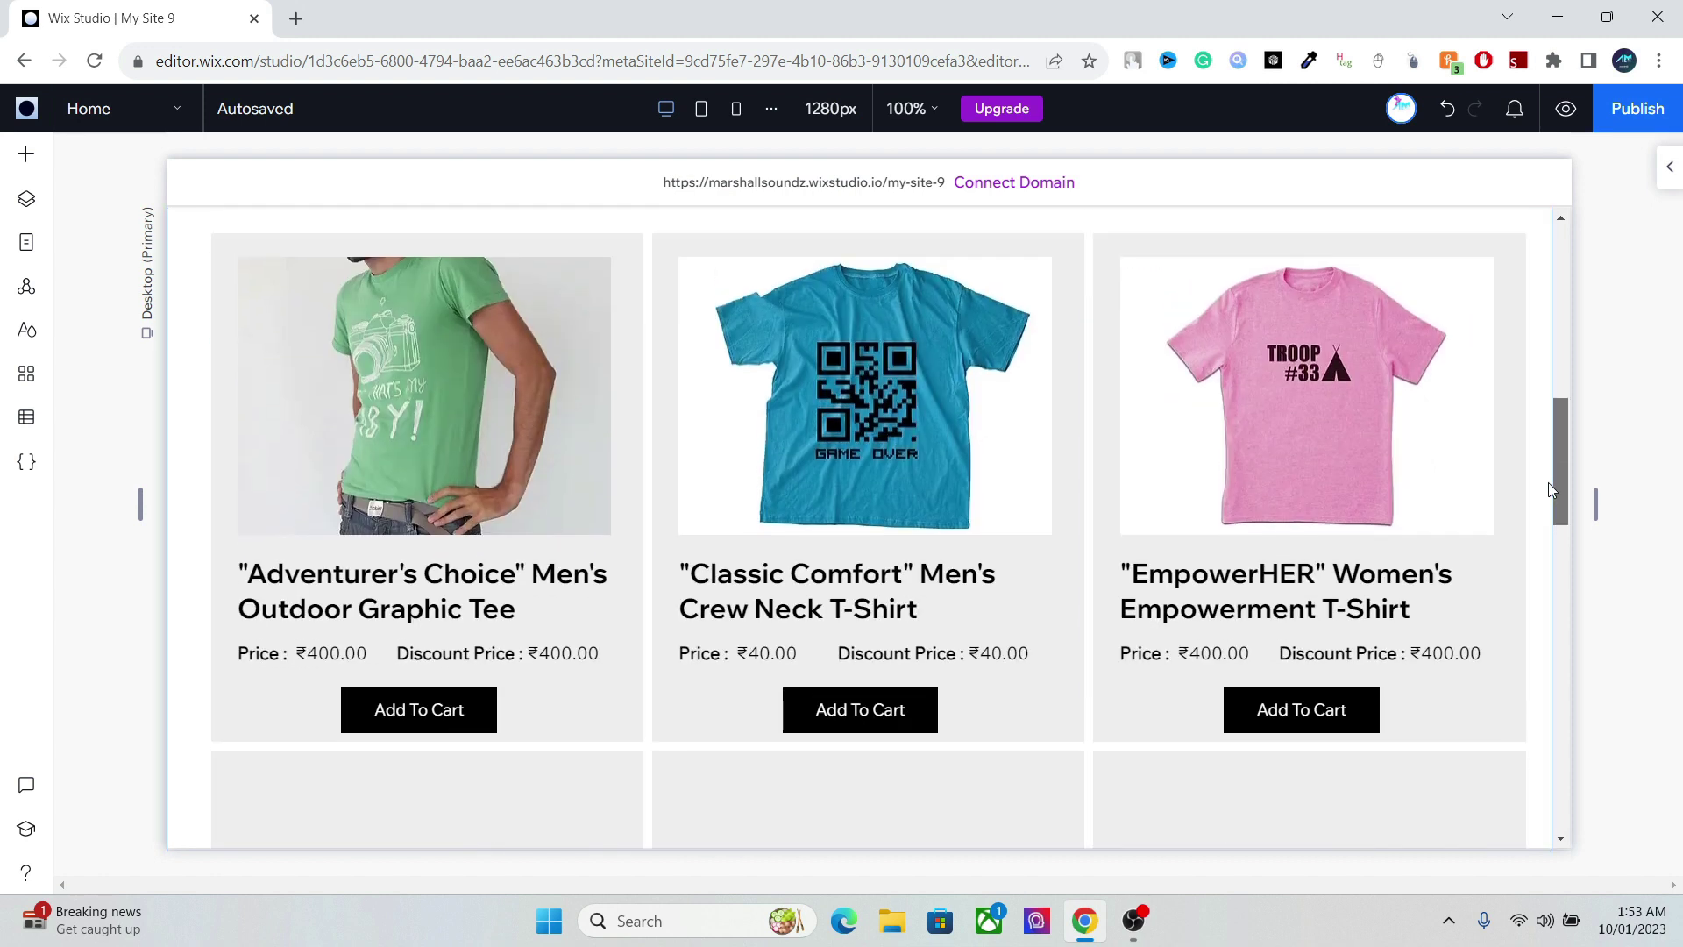
pyautogui.click(1669, 167)
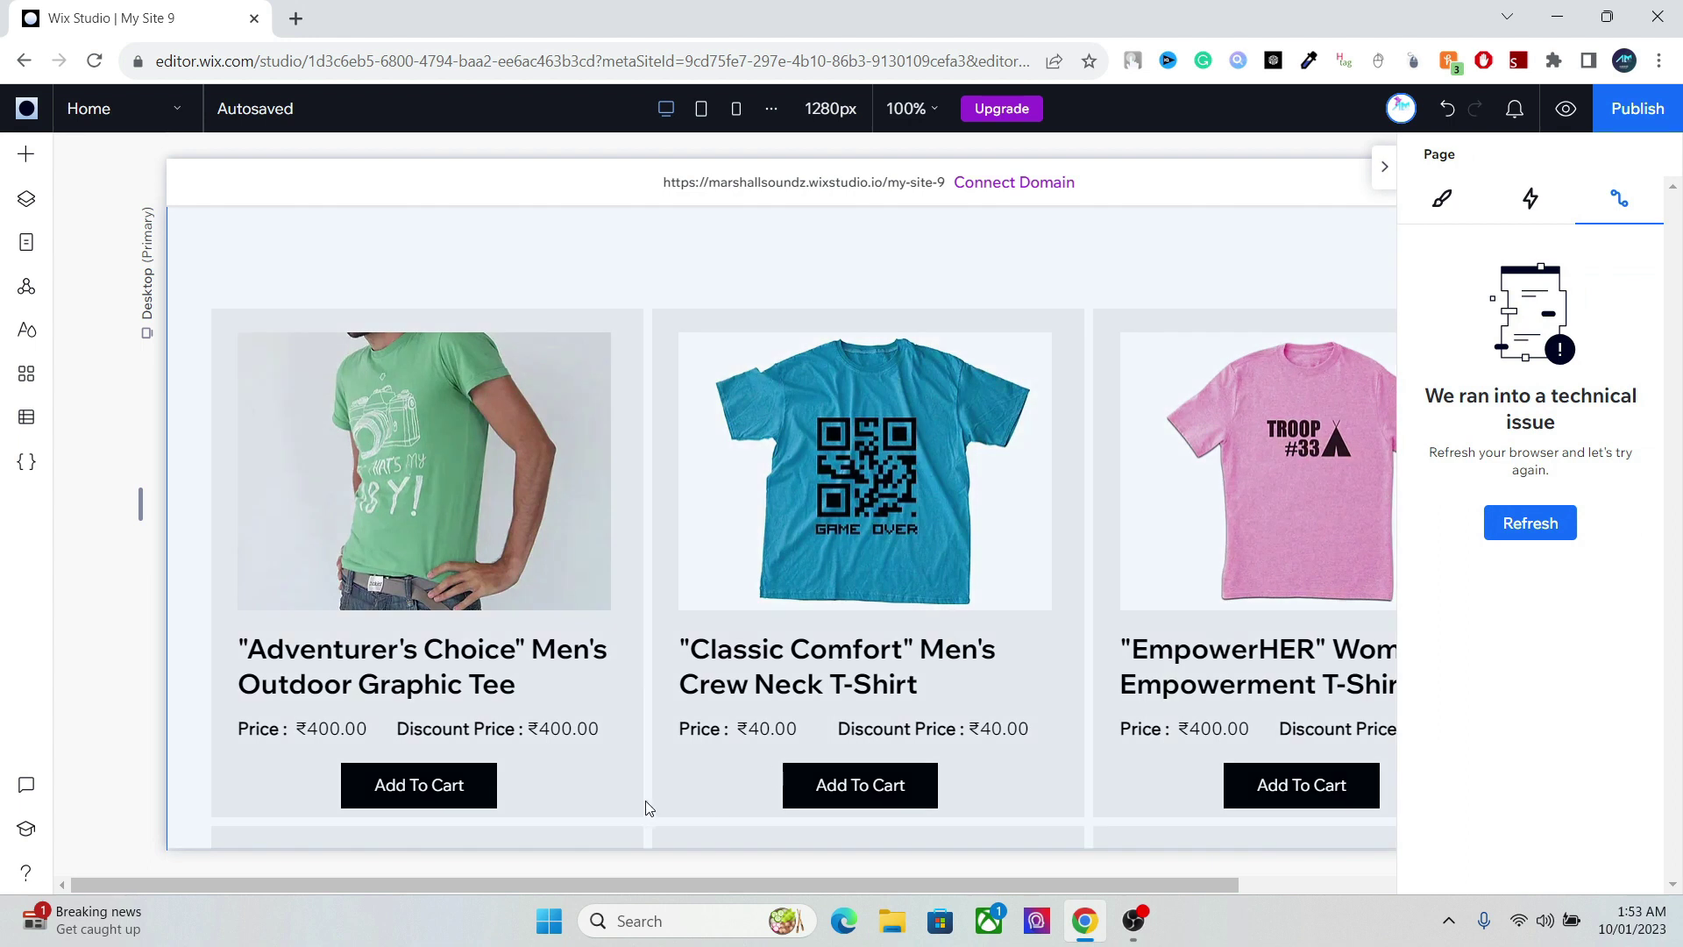
pyautogui.click(480, 671)
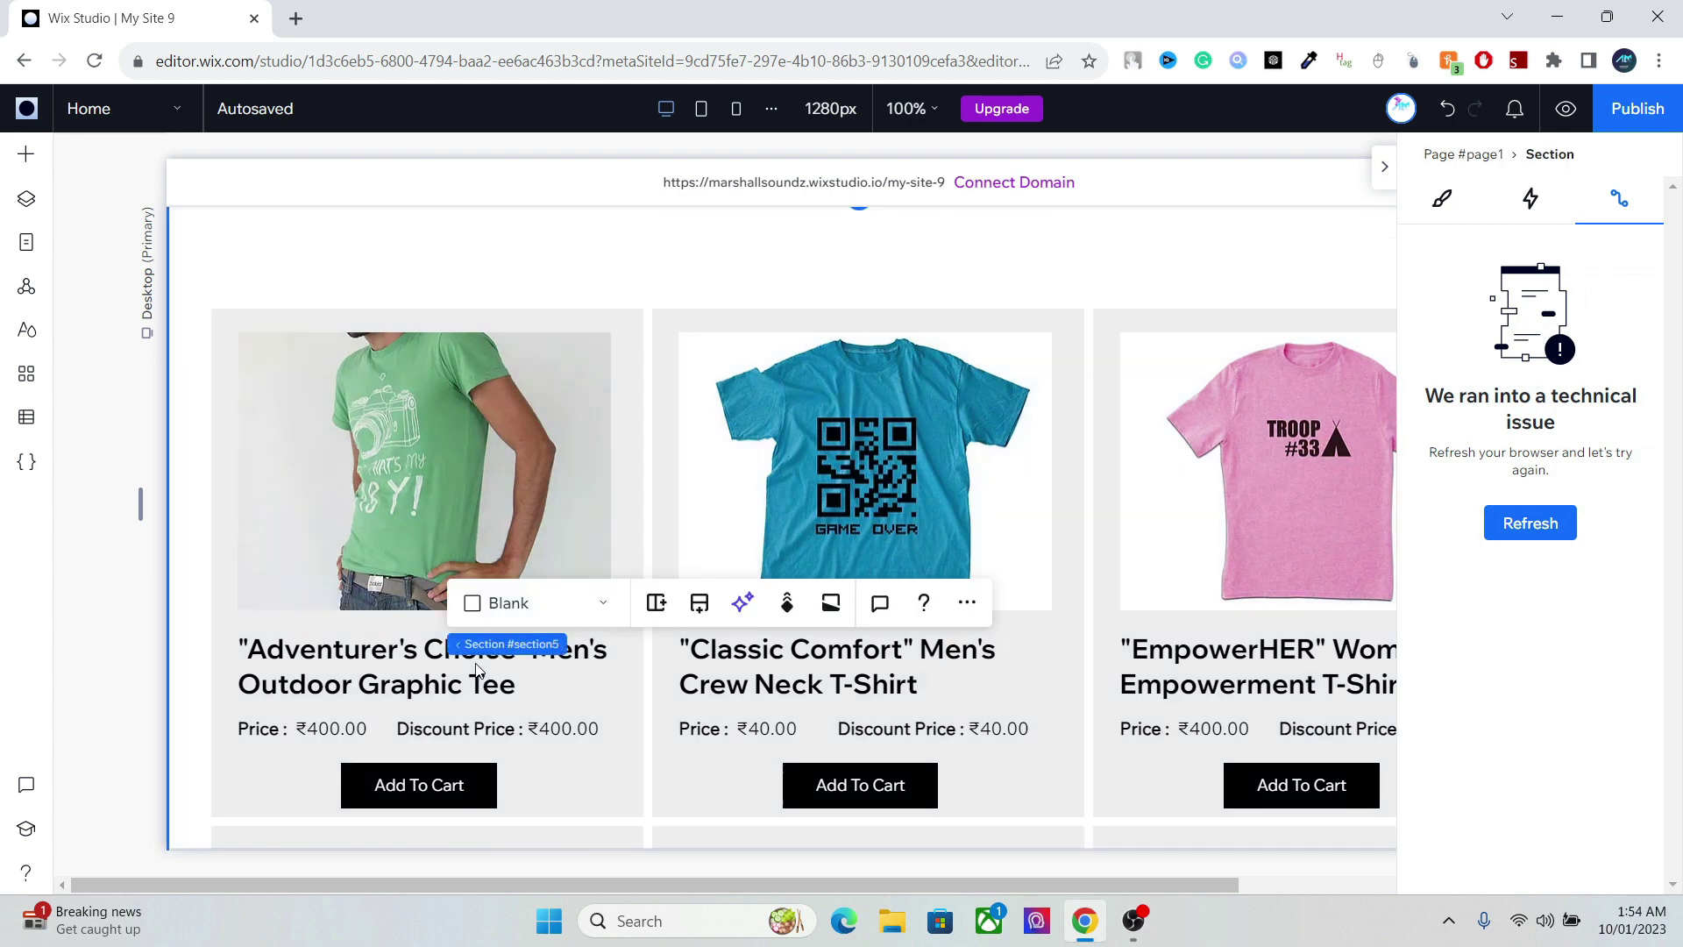
pyautogui.click(403, 658)
pyautogui.click(403, 657)
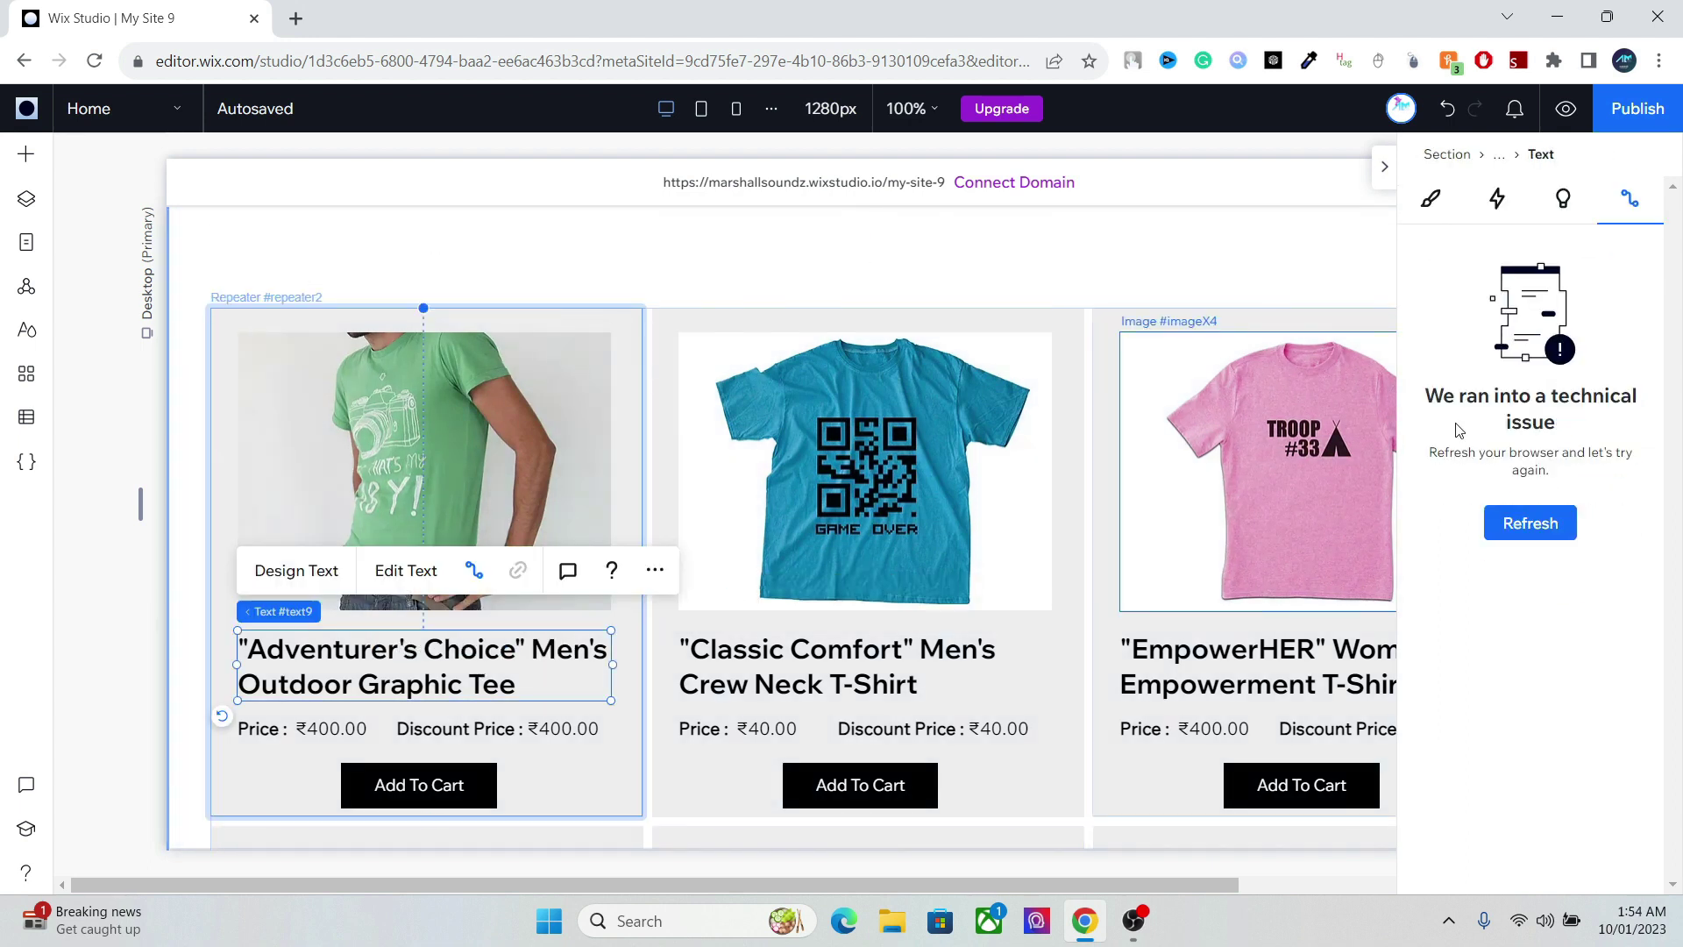
pyautogui.press('Tab')
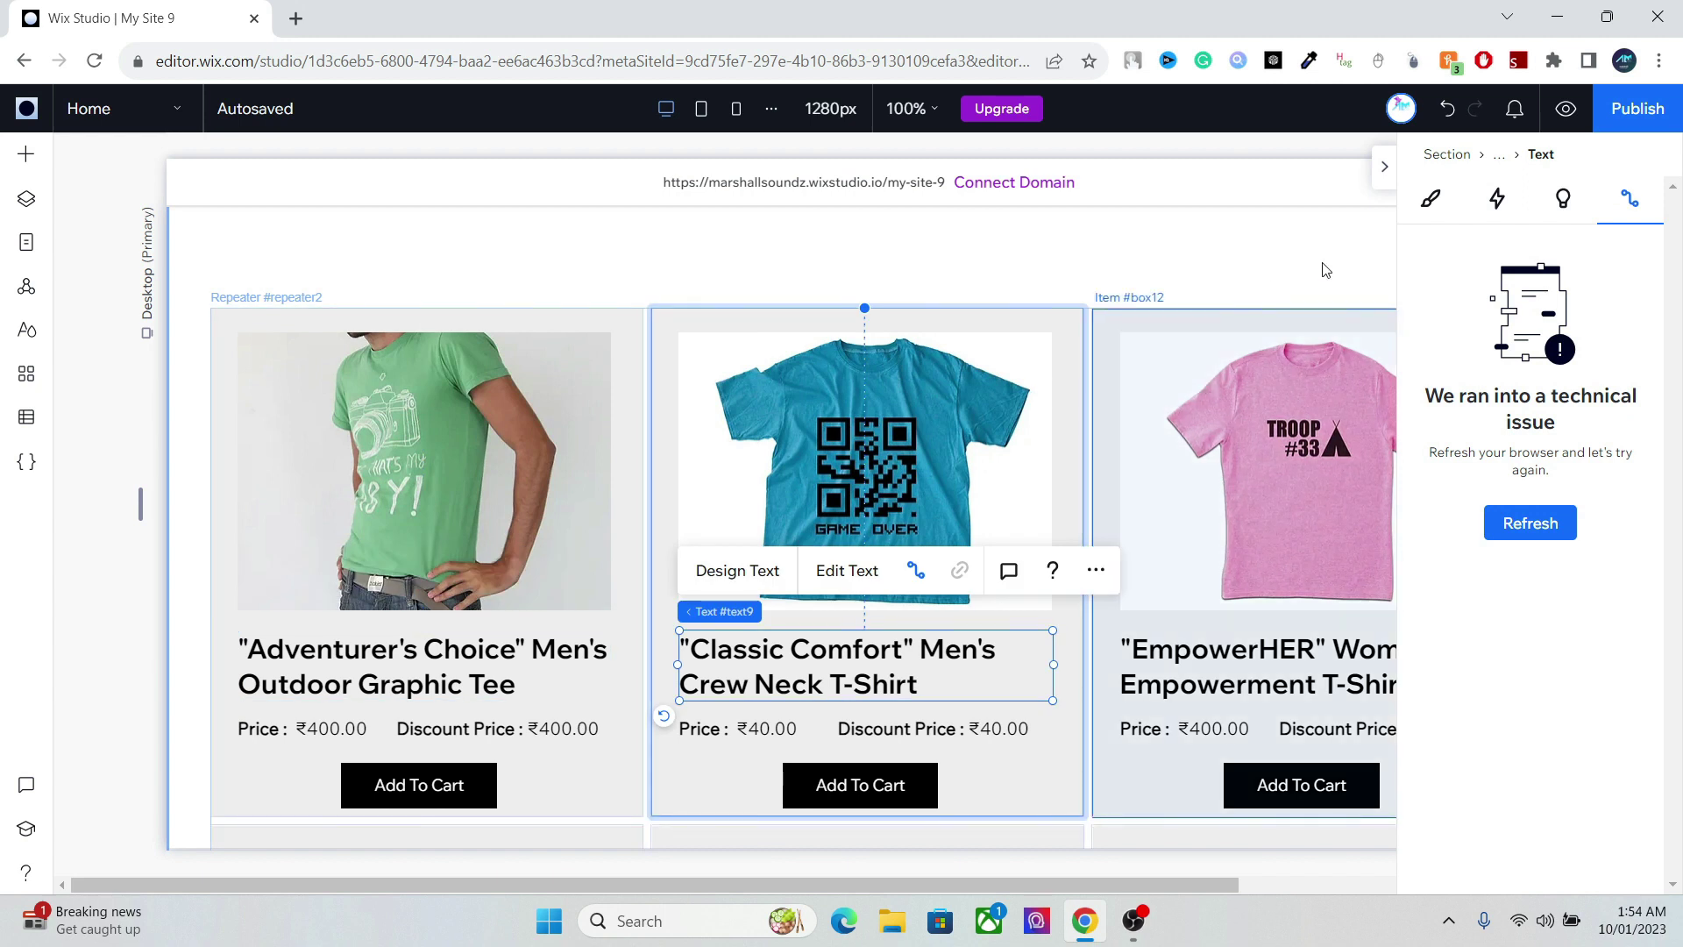
# - Publish the site and open the live version at the product repeater
pyautogui.click(1625, 120)
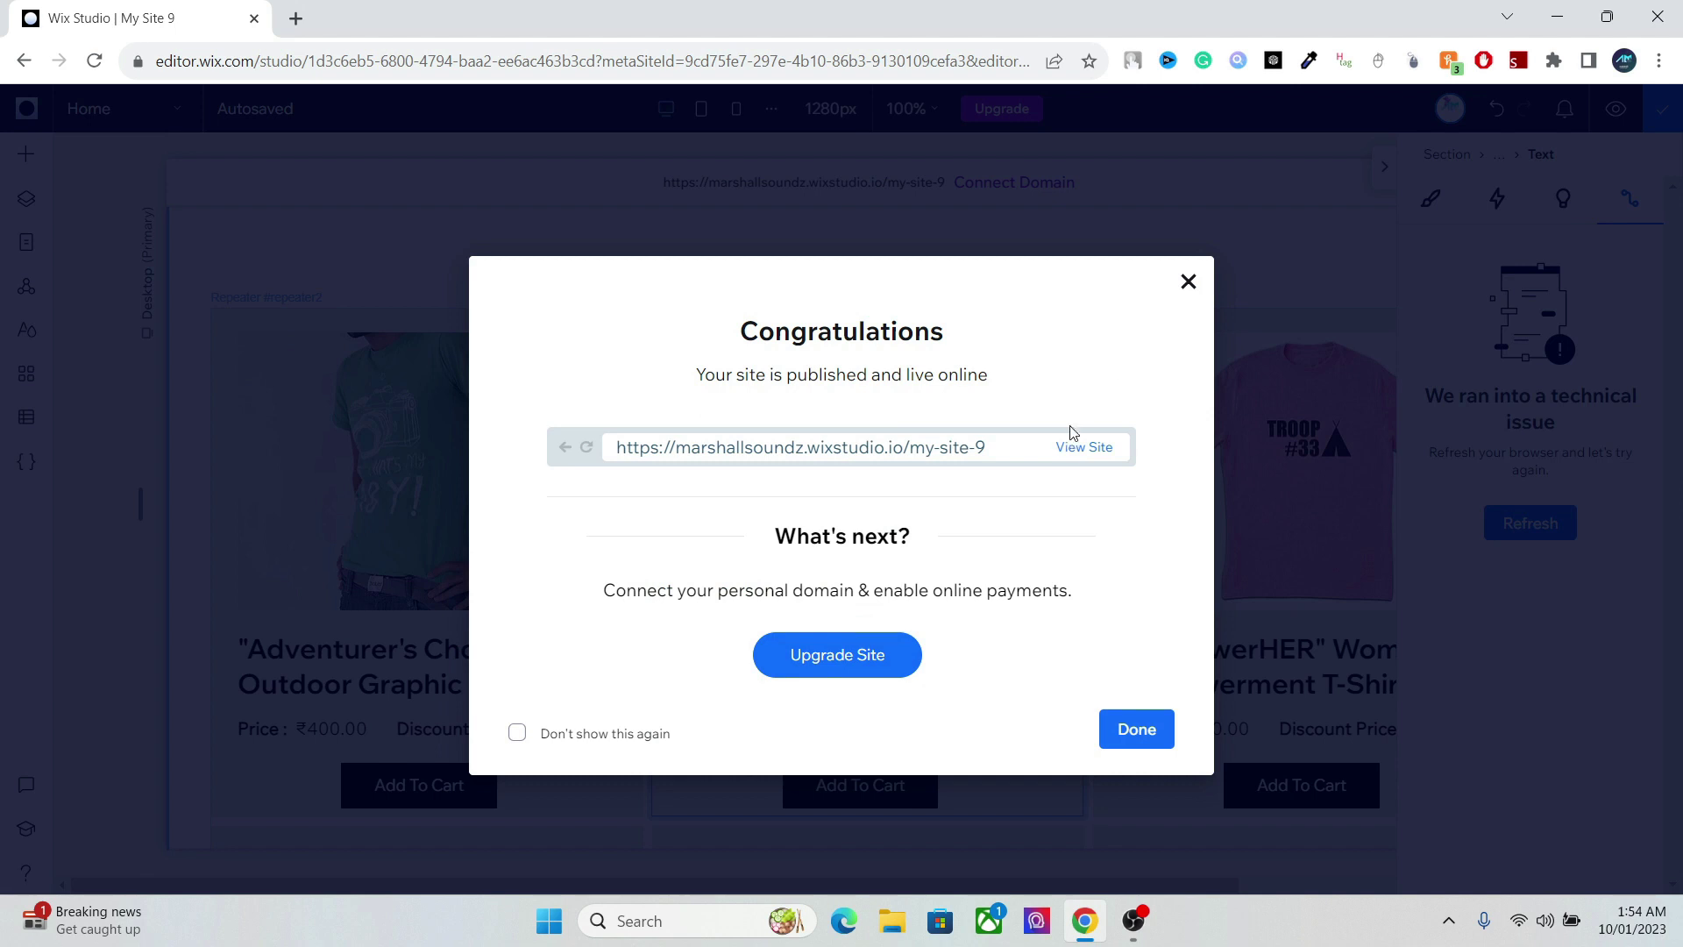
pyautogui.click(1076, 449)
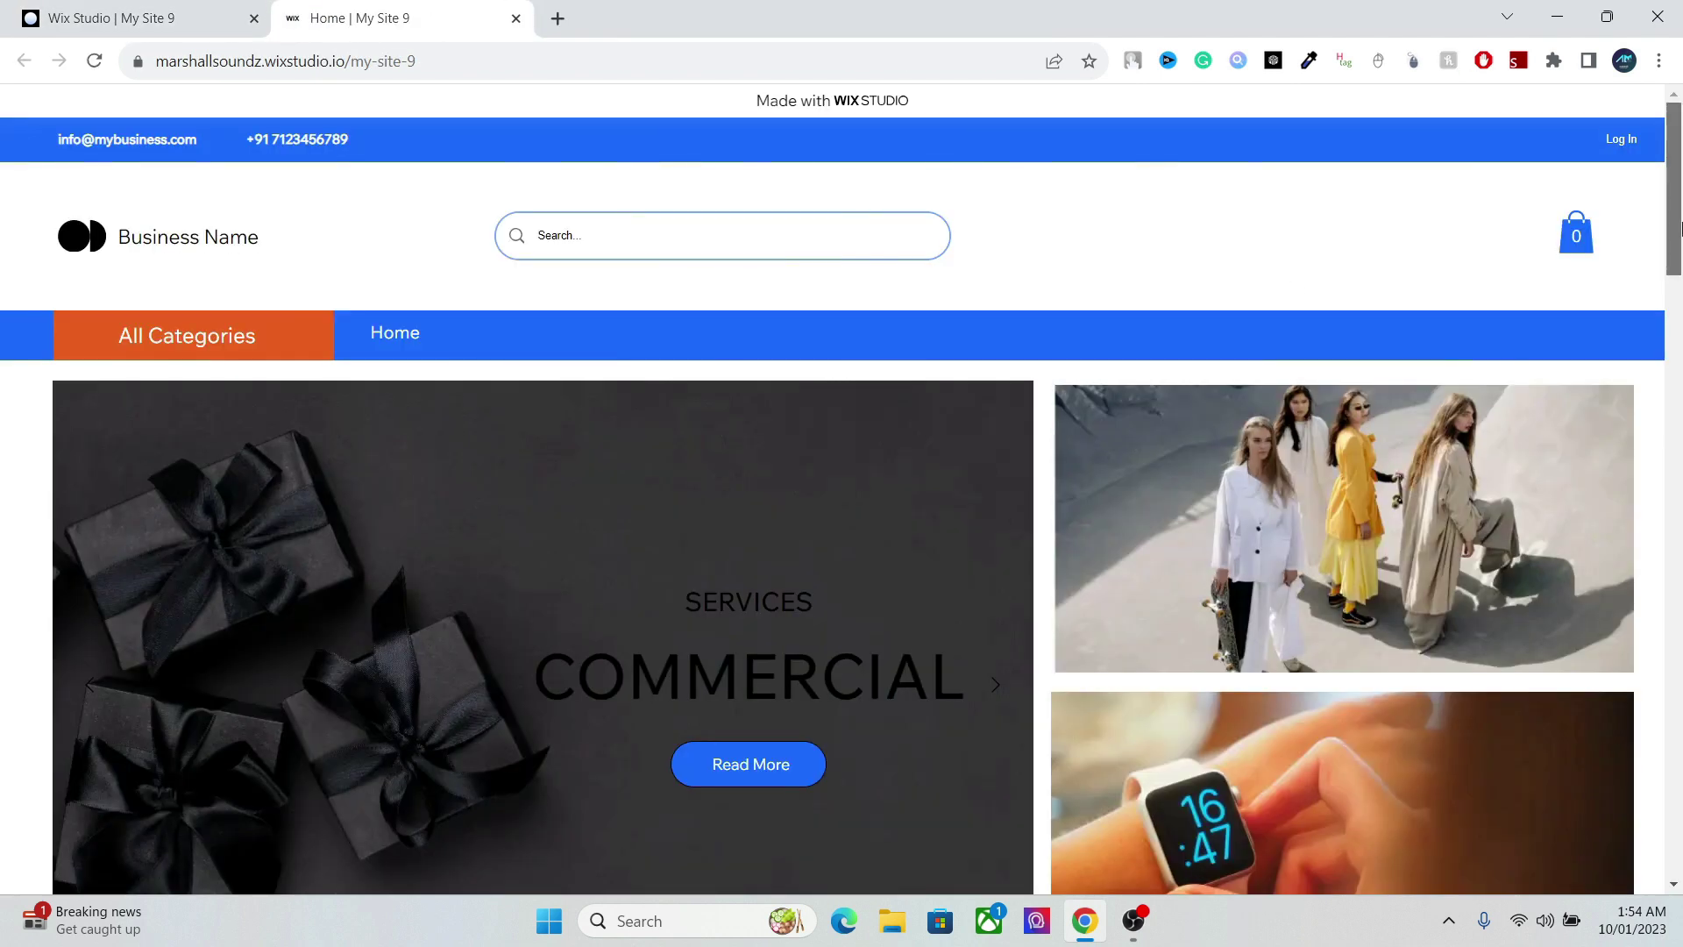
pyautogui.scroll(-5, 1509, 454)
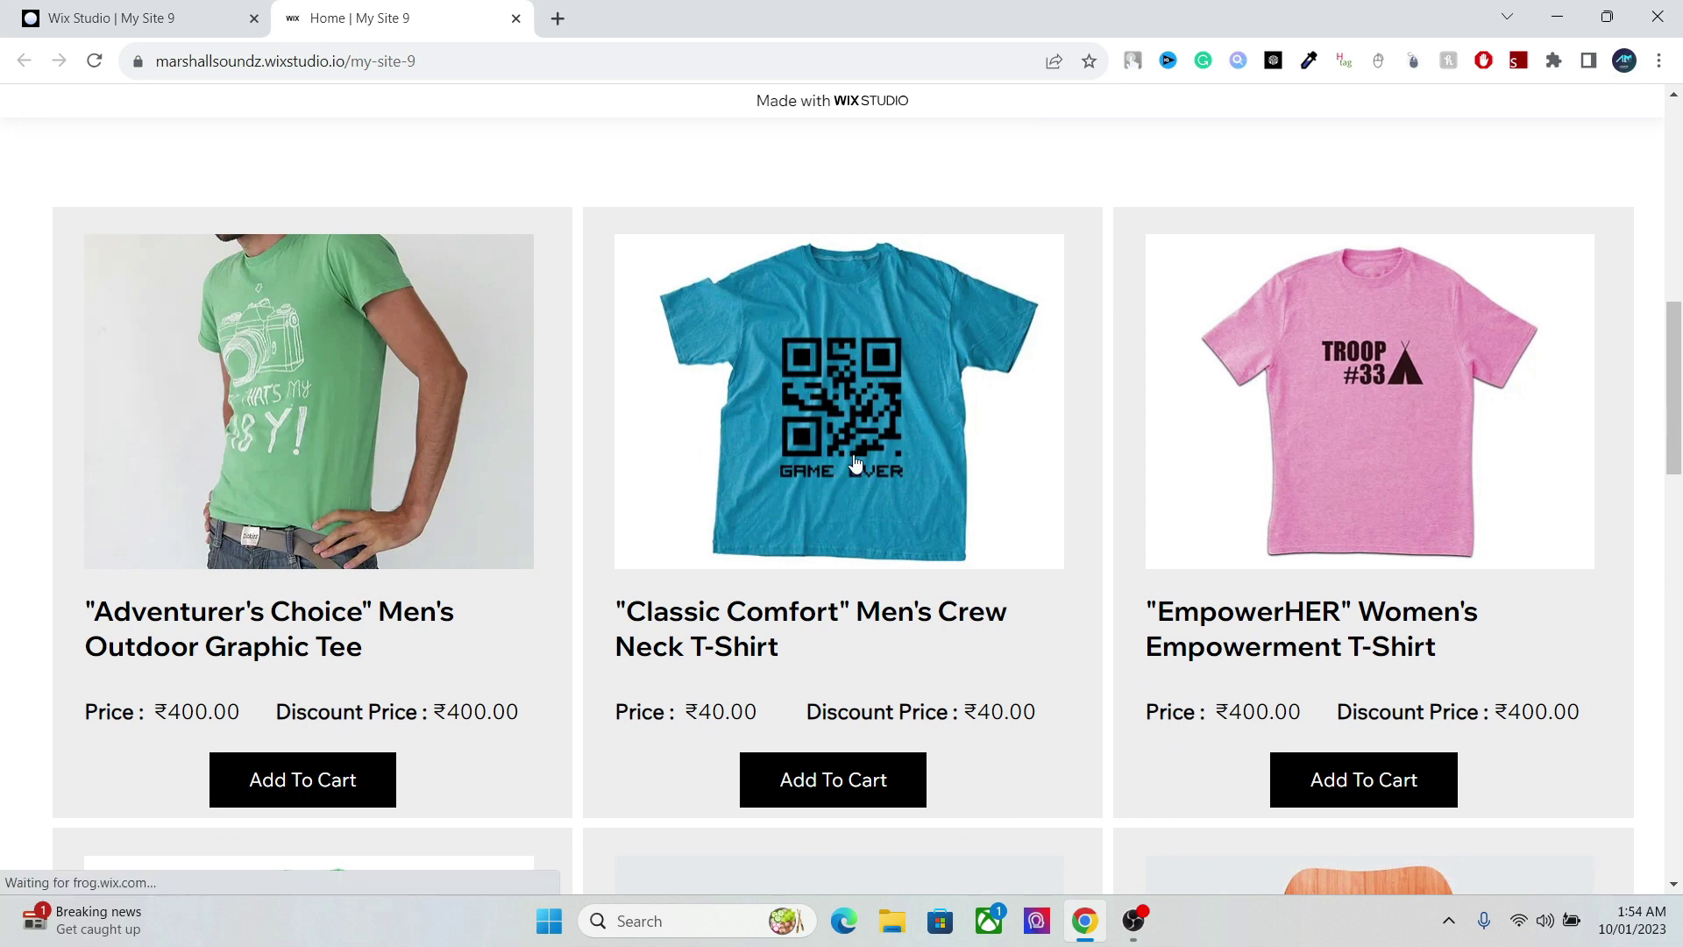
# - Copy the live site's URL and open PageSpeed Insights (pagespeed.web.dev) in a new tab
pyautogui.click(364, 64)
pyautogui.rightClick(364, 65)
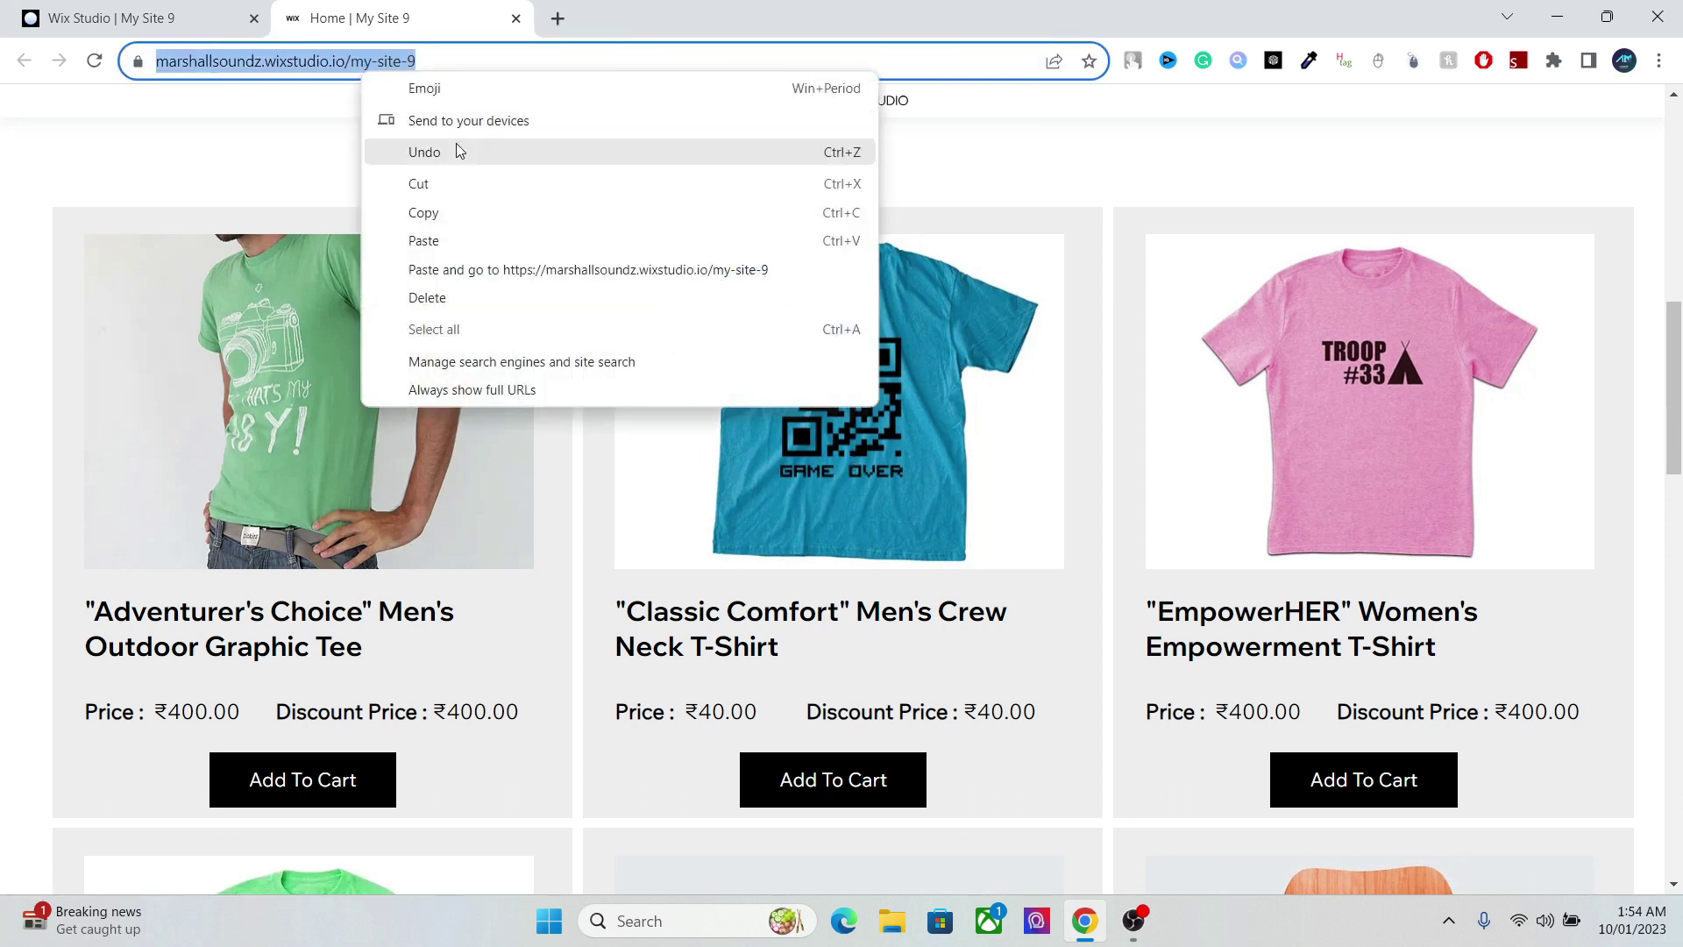
pyautogui.click(424, 213)
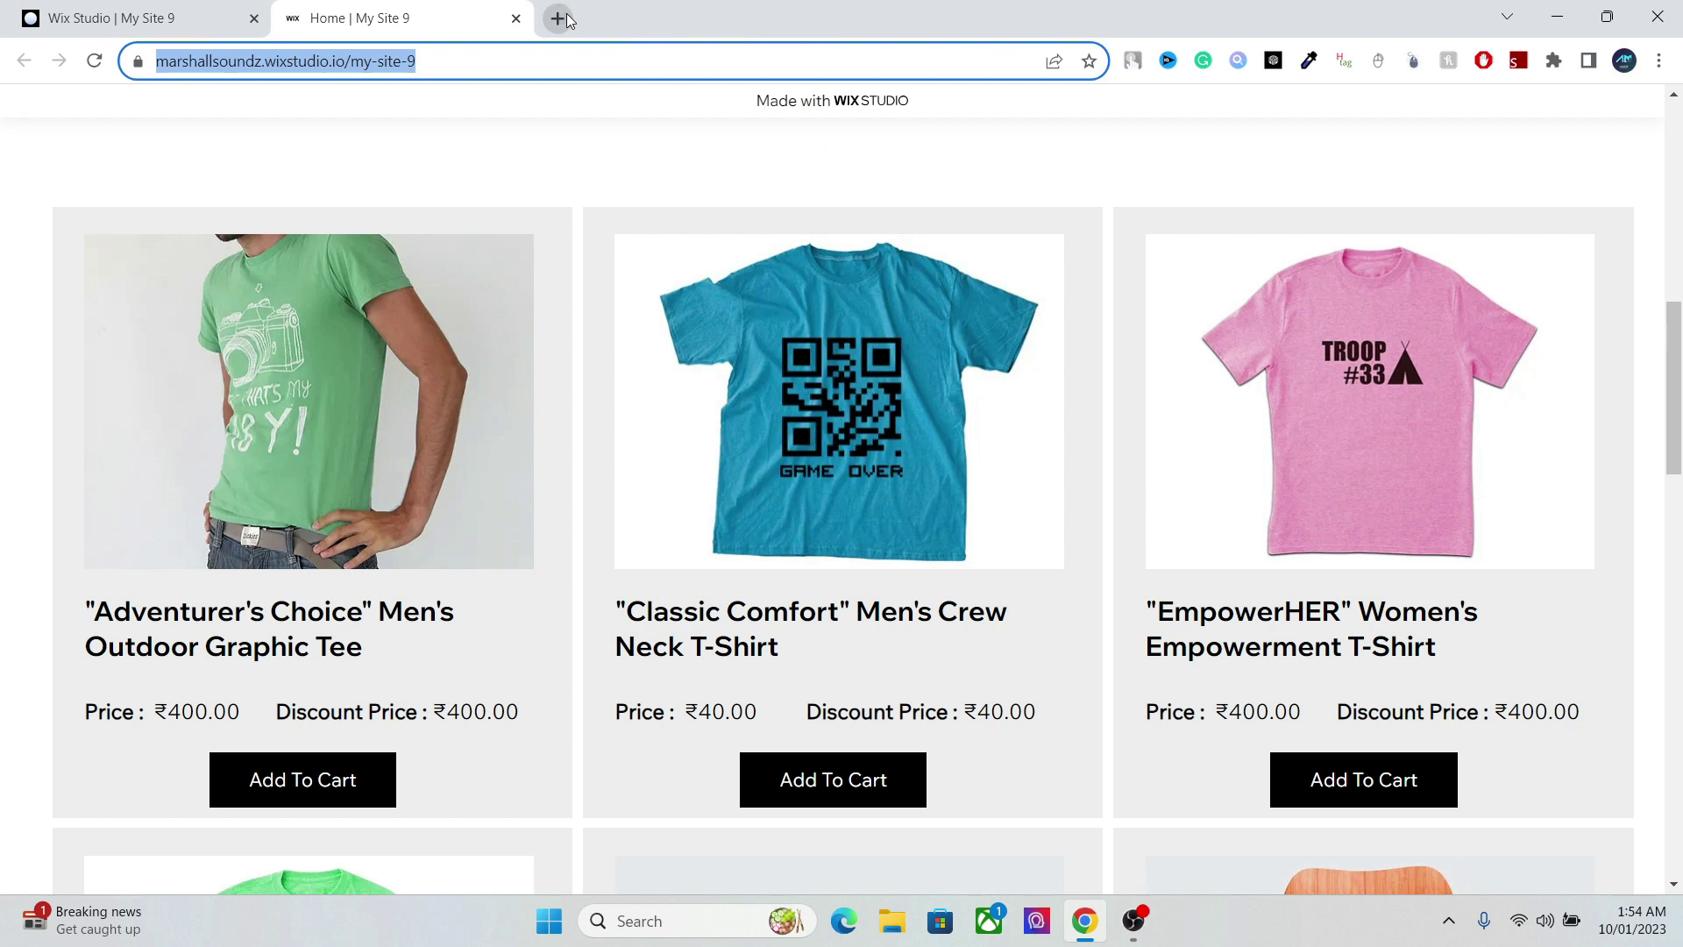
pyautogui.click(557, 19)
pyautogui.write('pagespeed.web.dev')
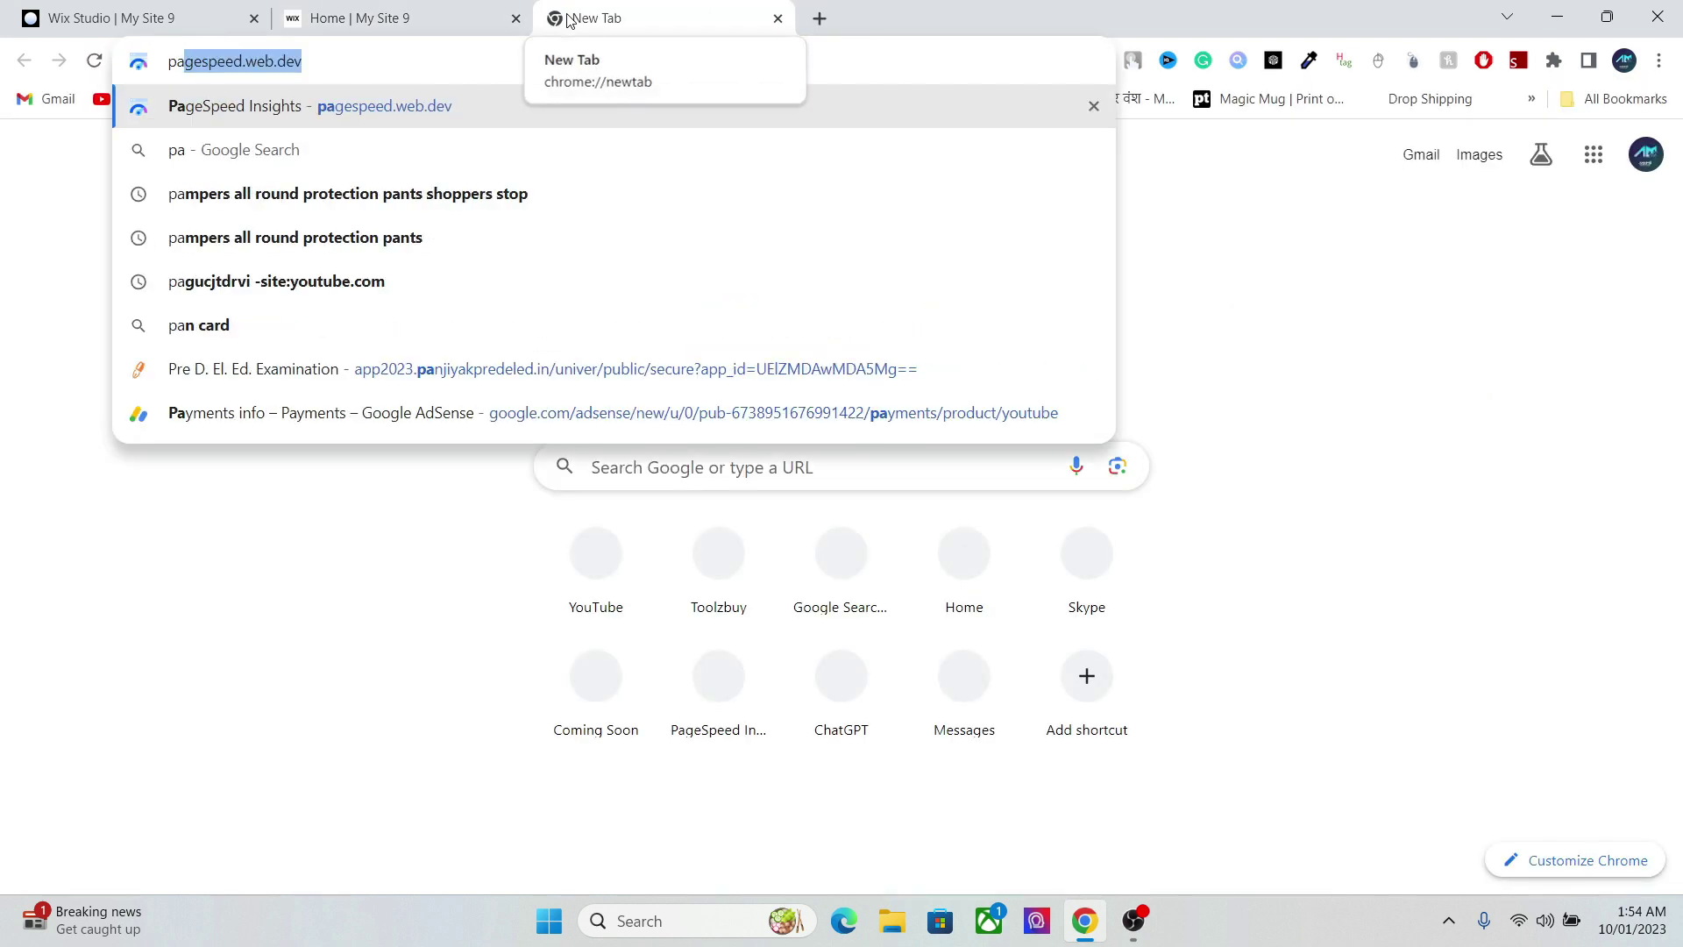
pyautogui.click(340, 107)
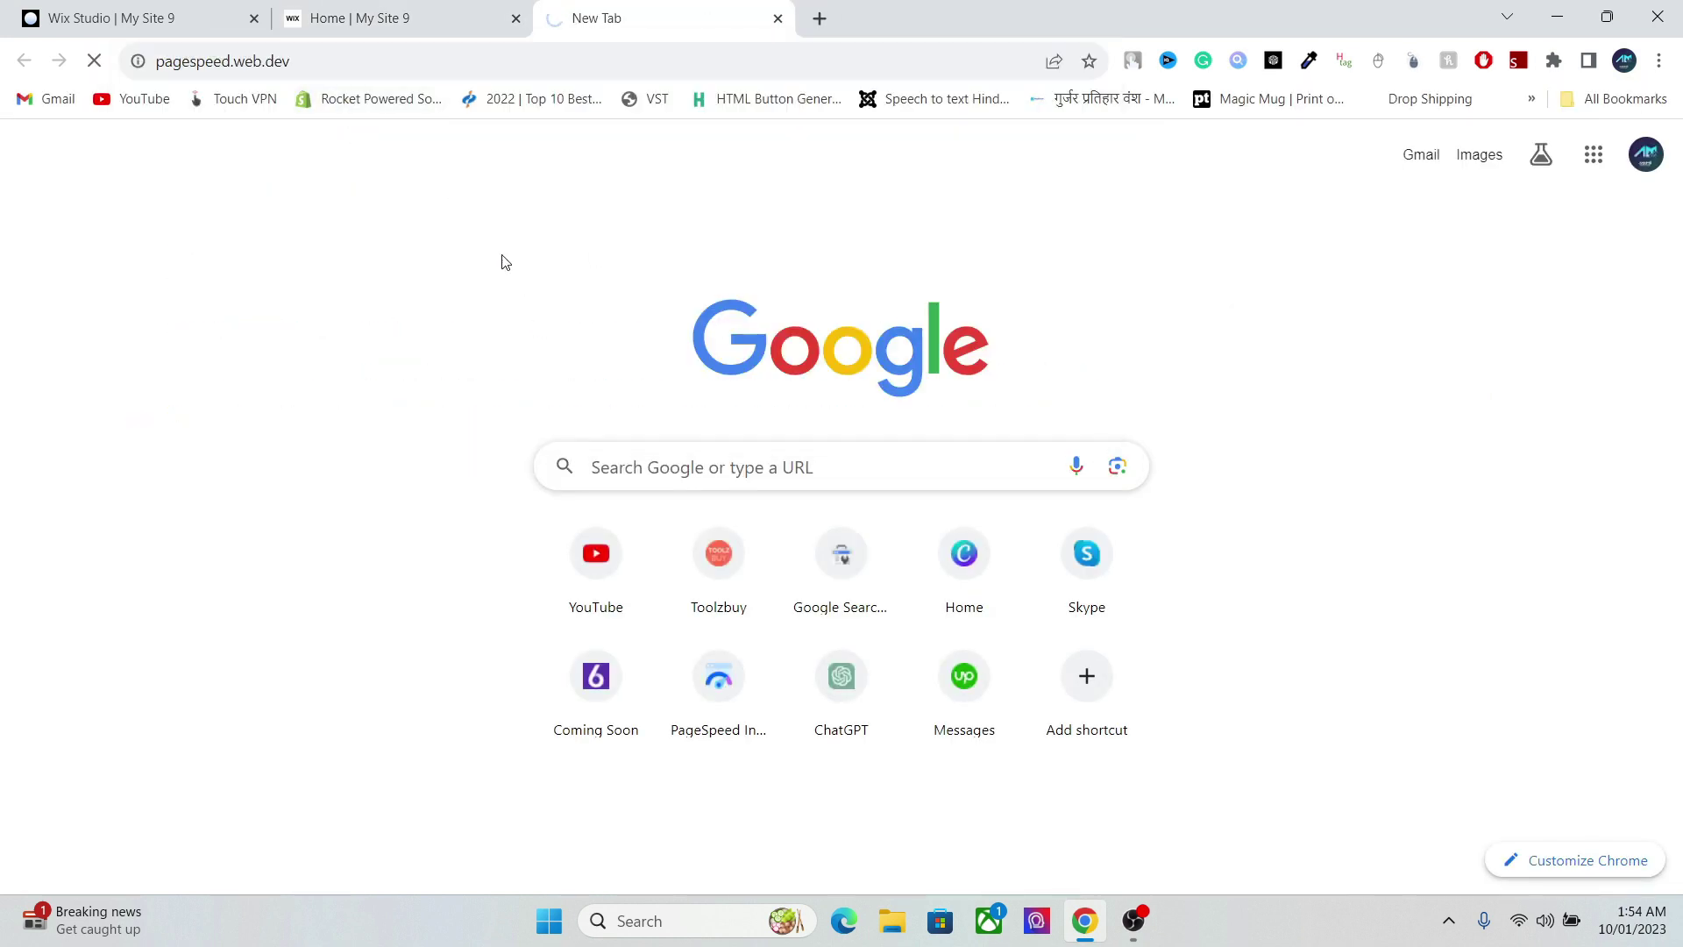
# - Run a PageSpeed Insights analysis on the published site's copied URL
pyautogui.rightClick(453, 191)
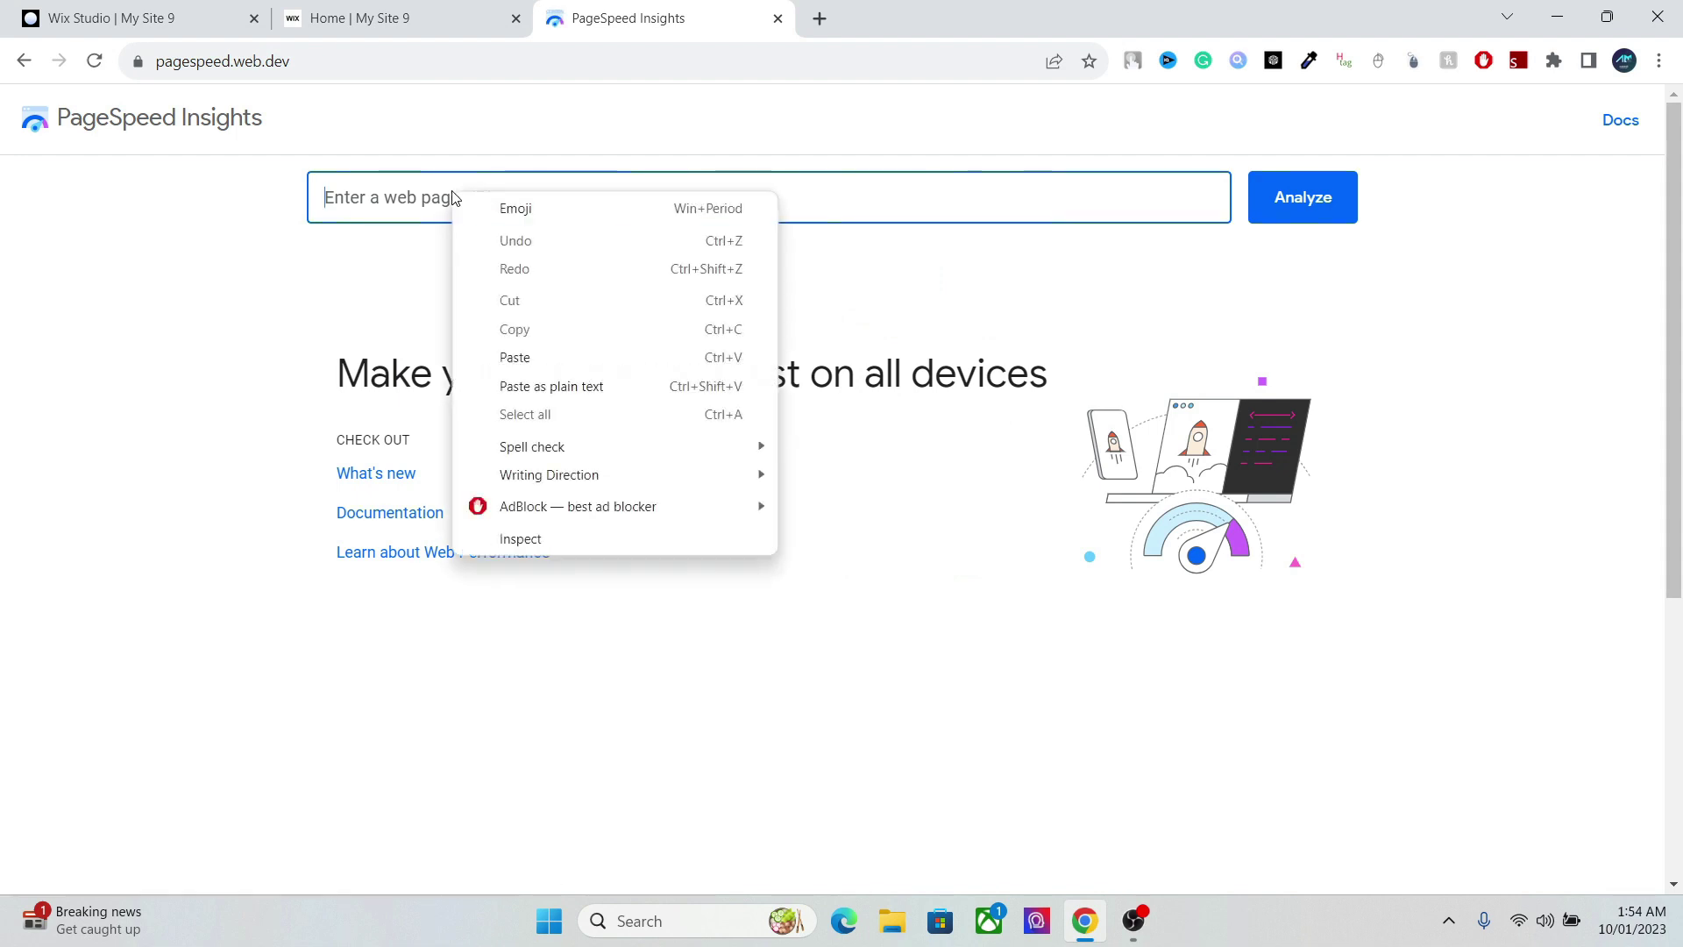
pyautogui.click(586, 358)
pyautogui.click(1334, 209)
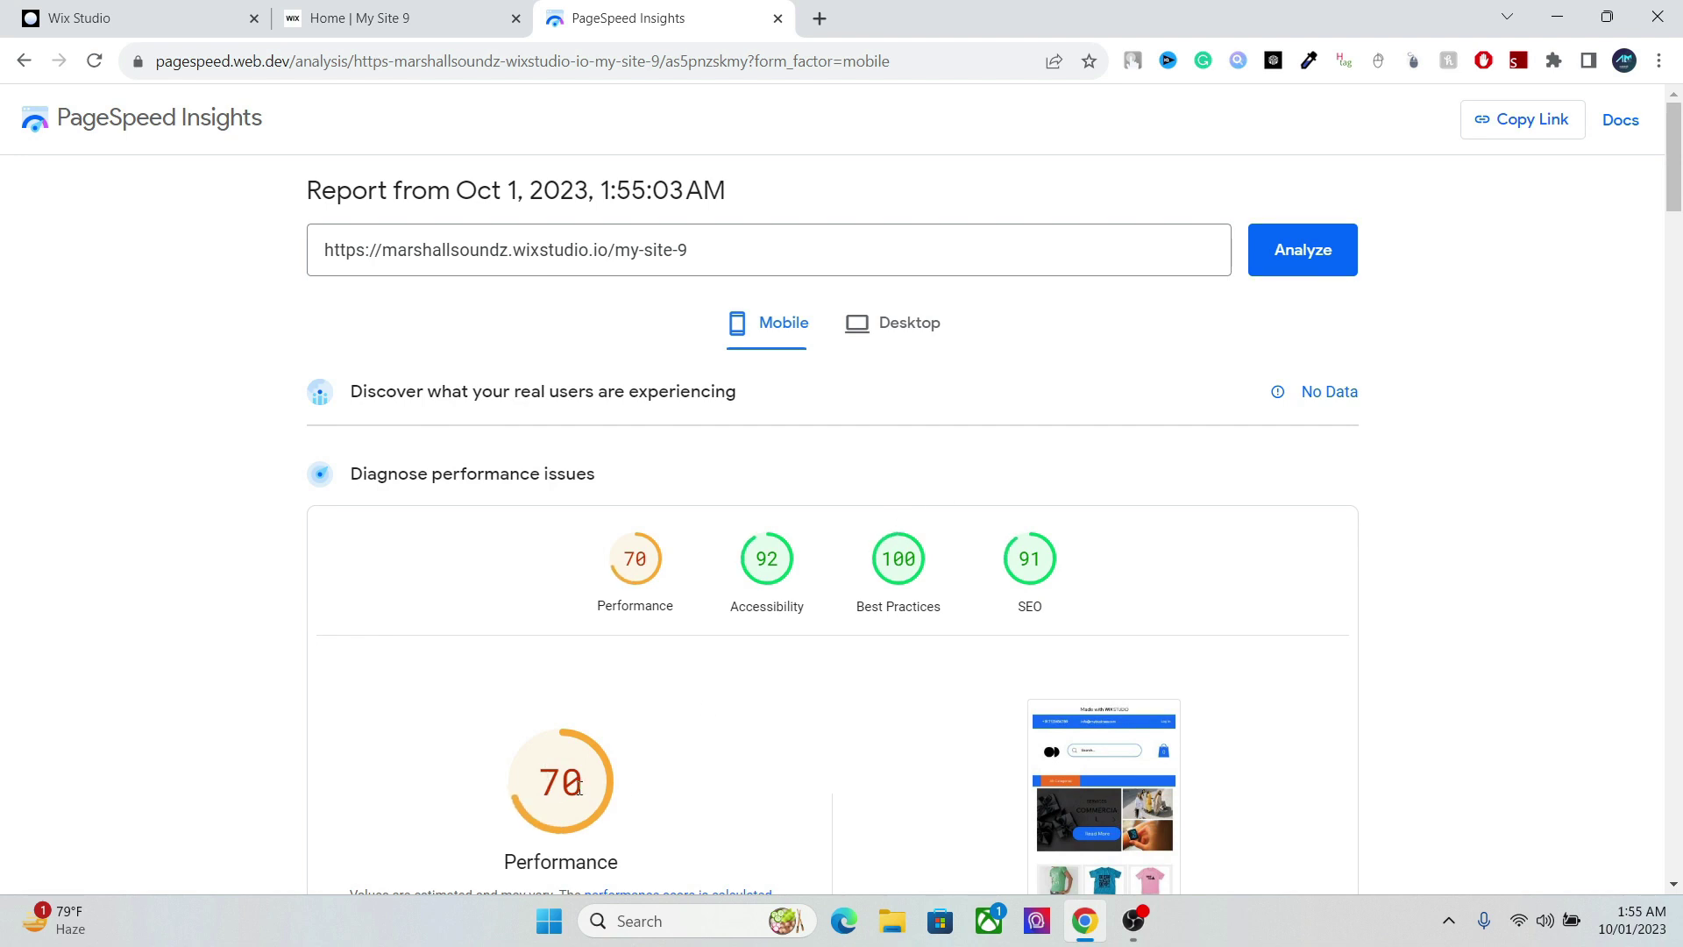
# - Show the report's desktop results and switch back to the Wix Studio editor
pyautogui.click(903, 322)
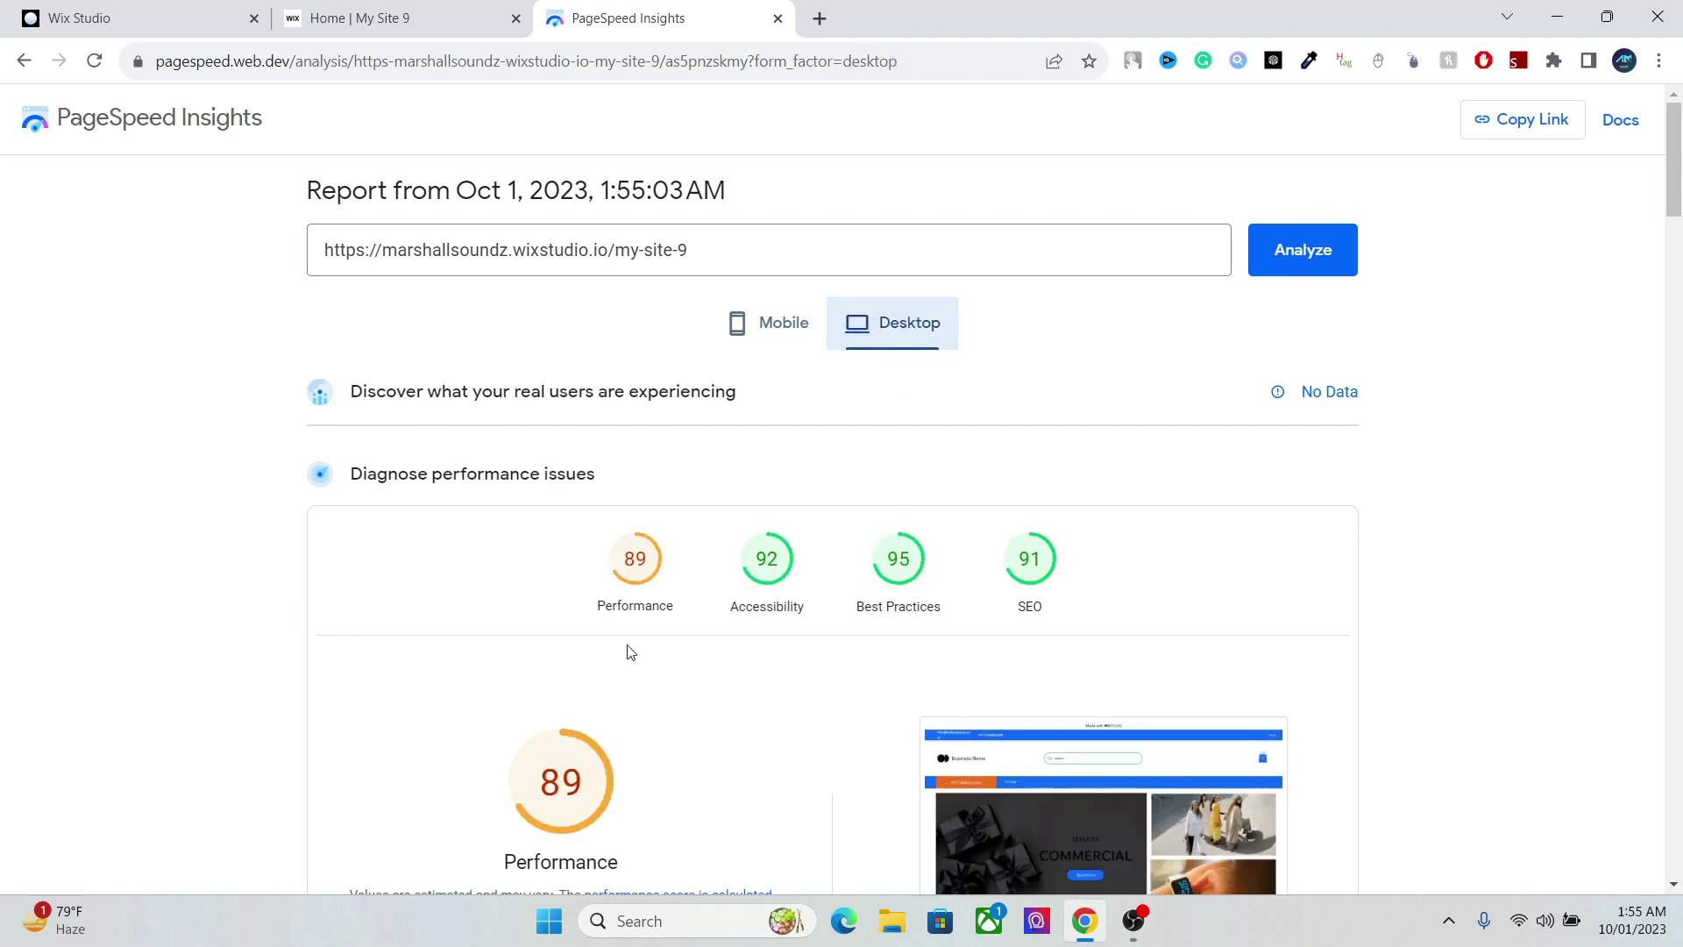
pyautogui.click(221, 10)
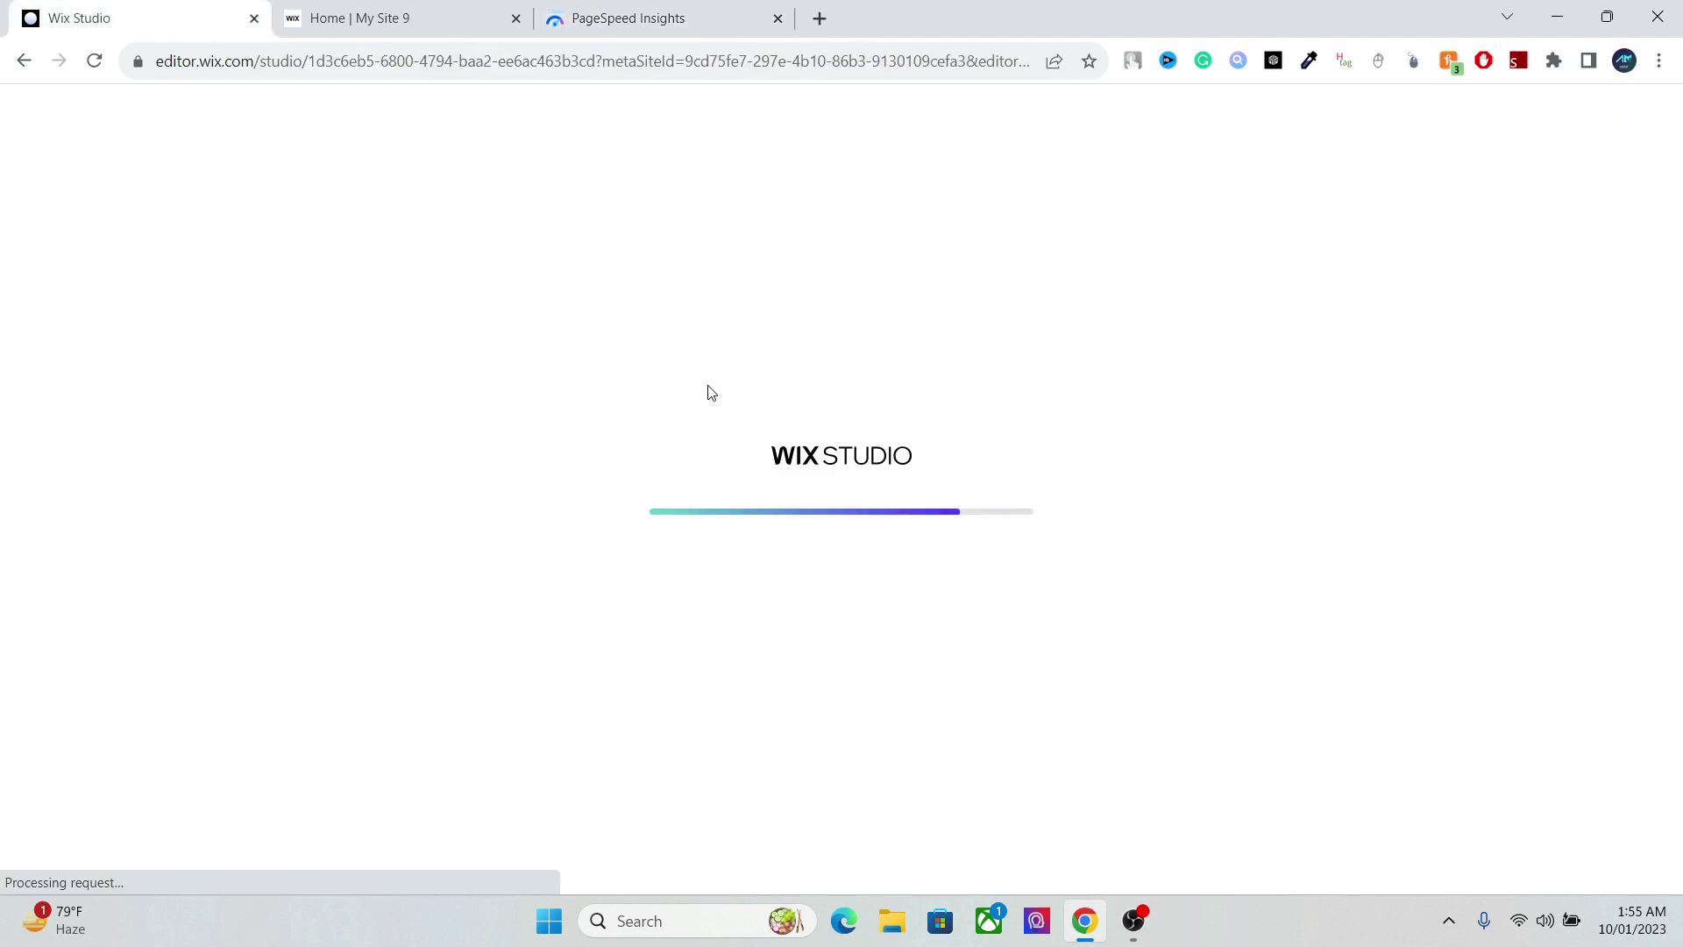
# - View the desktop scores in the PageSpeed Insights report and return to the Wix Studio editor
pyautogui.click(686, 8)
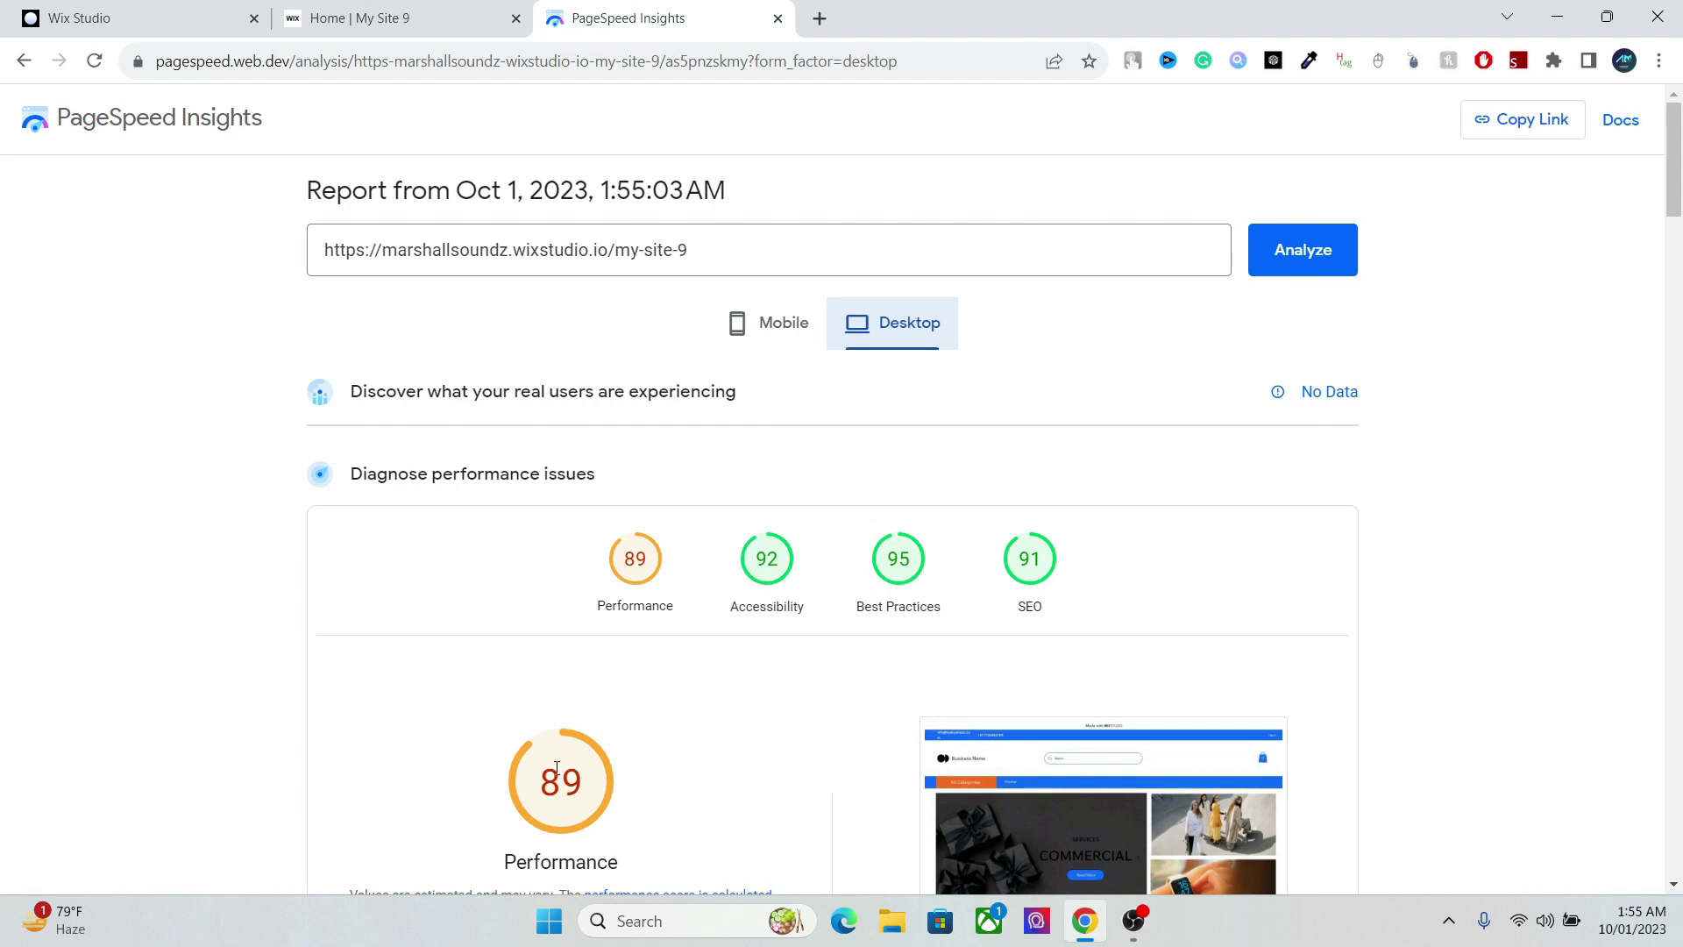
pyautogui.click(186, 8)
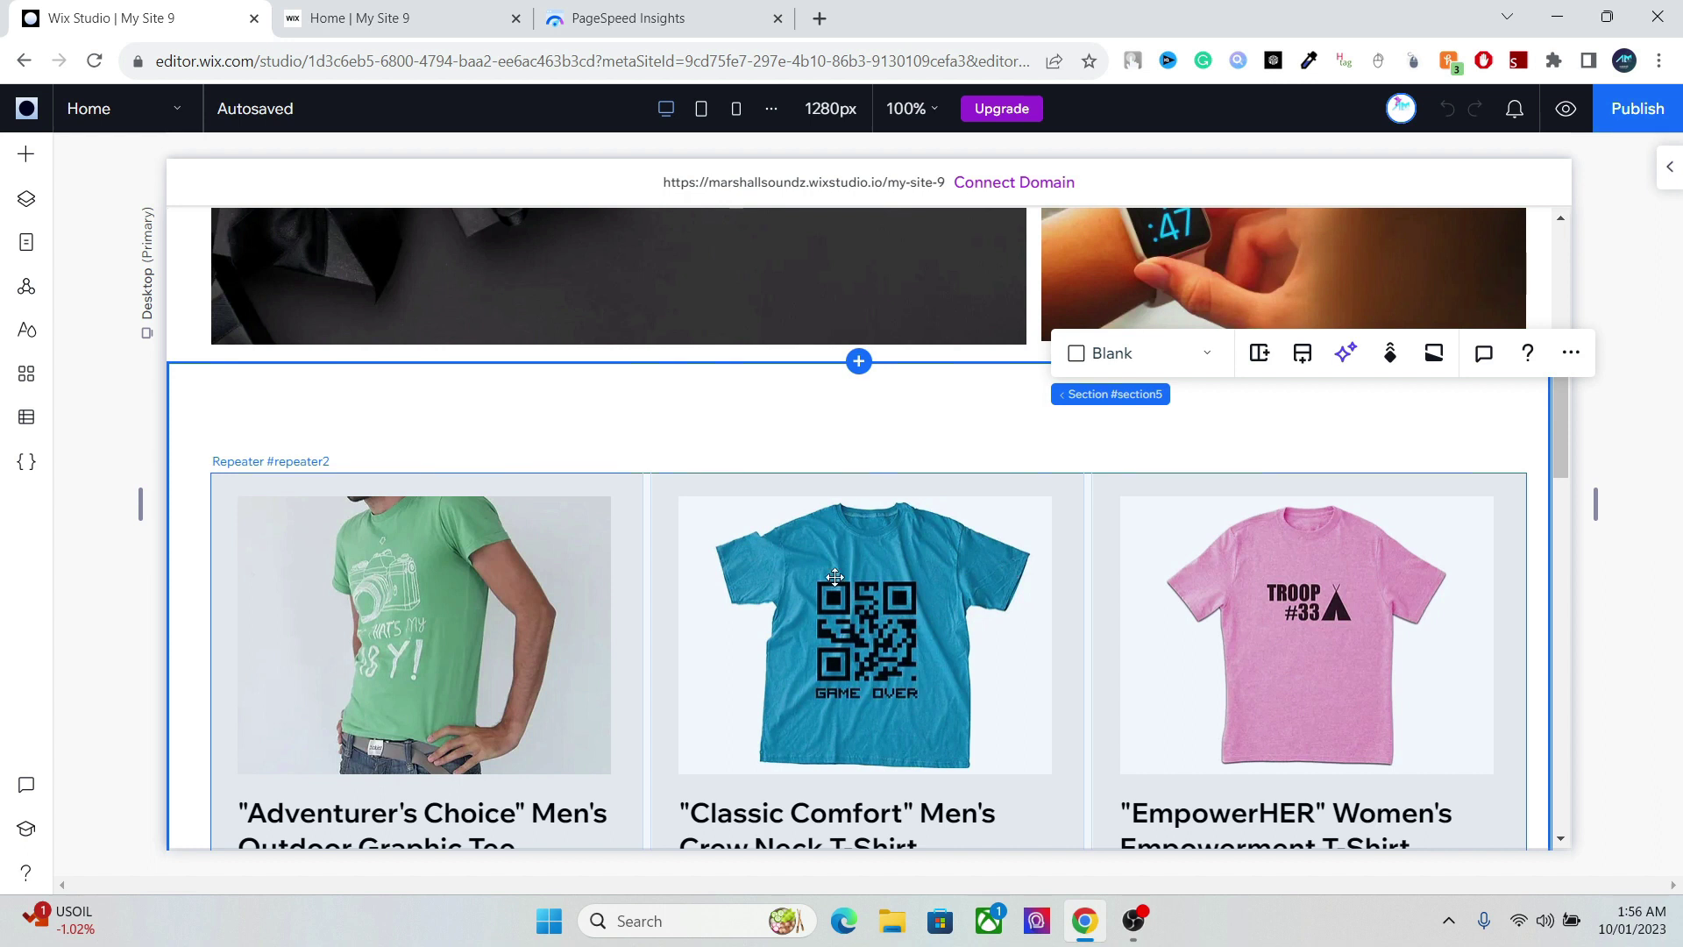
# - Add the Quantity dropdown input to the product section, placing it above the repeater's third column
pyautogui.moveTo(1557, 458); pyautogui.dragTo(1465, 826)
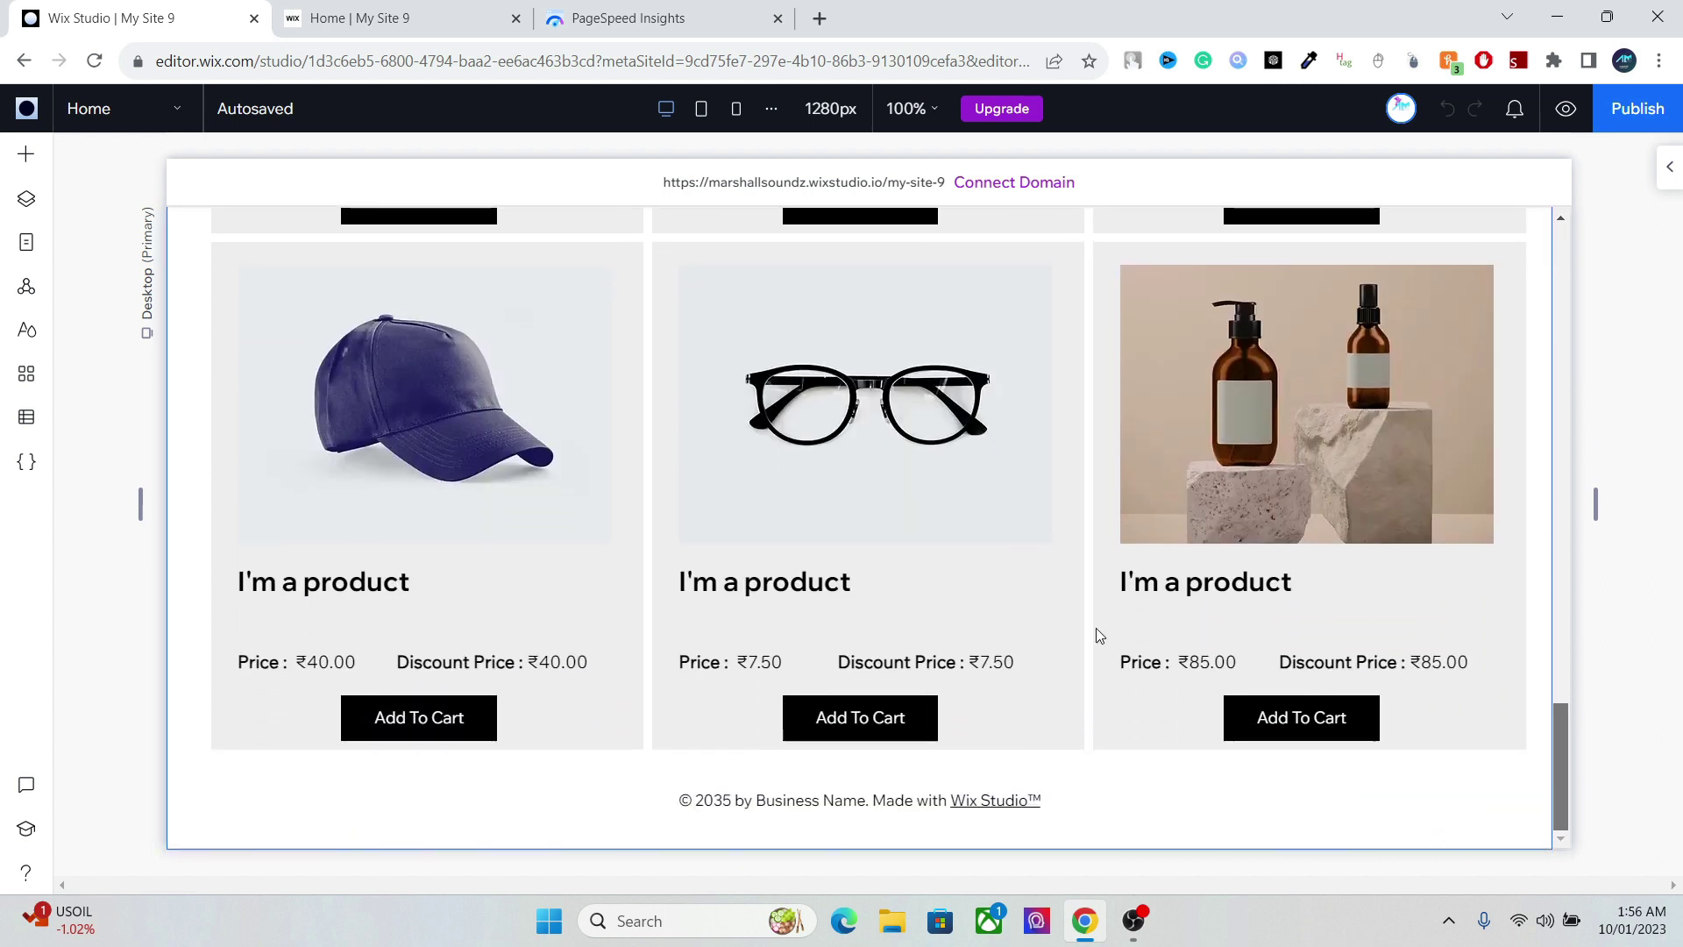
pyautogui.moveTo(1559, 692); pyautogui.dragTo(1502, 312)
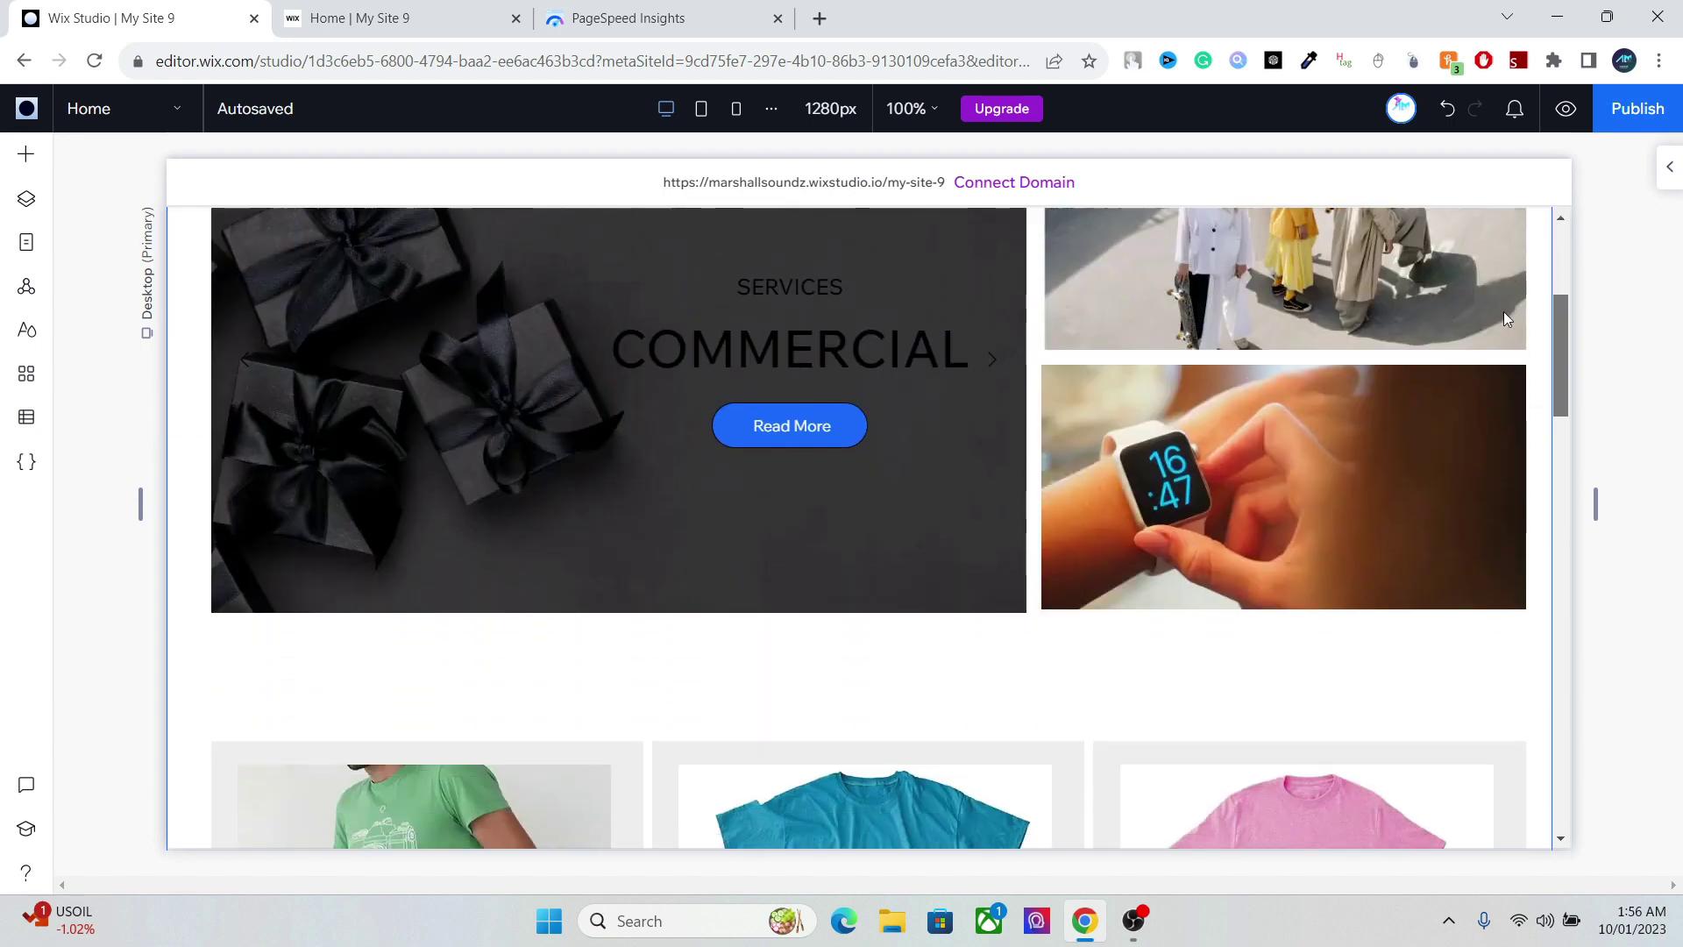
pyautogui.scroll(-2, 1490, 347)
pyautogui.click(1158, 485)
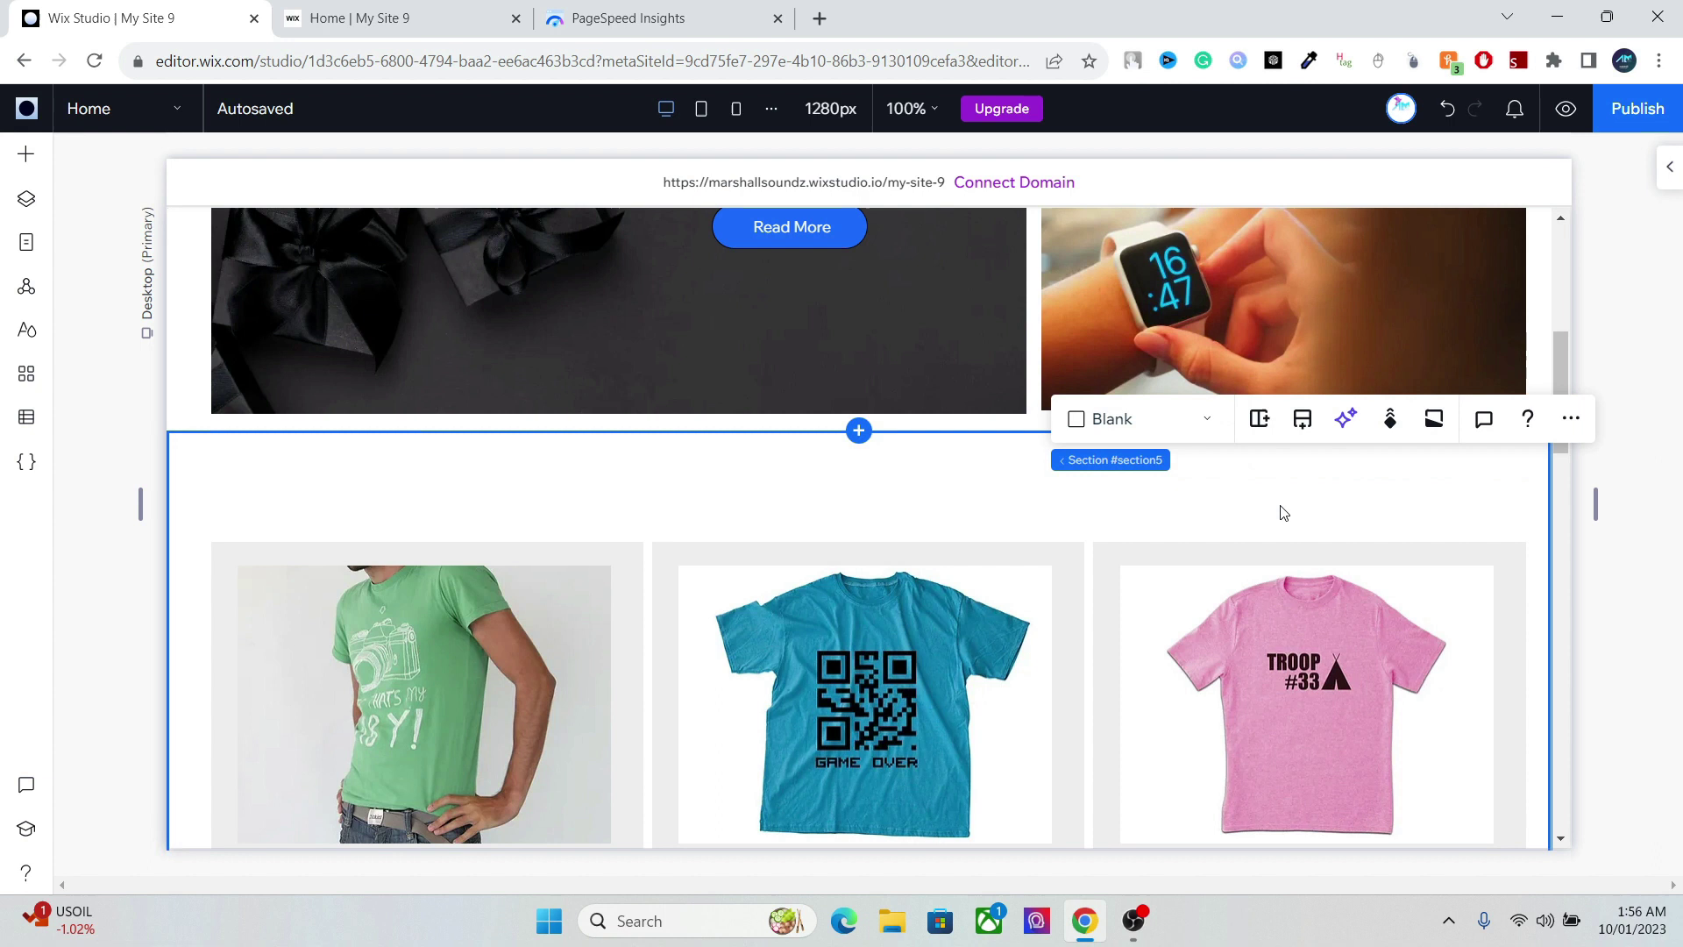
pyautogui.click(28, 159)
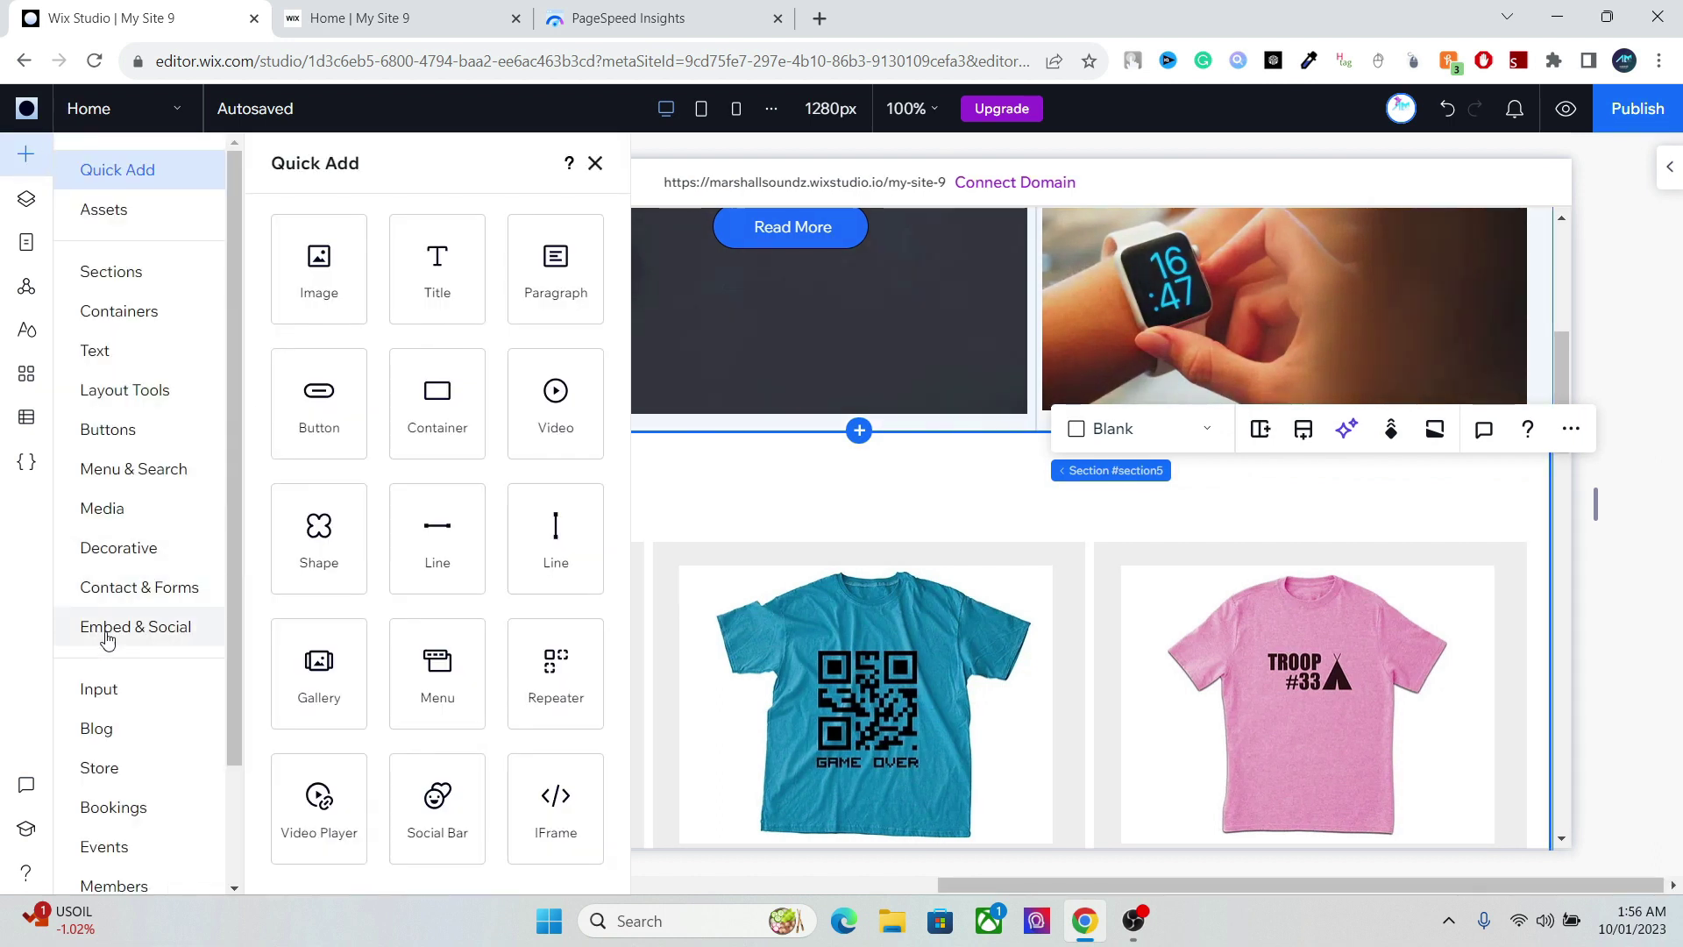
pyautogui.click(97, 691)
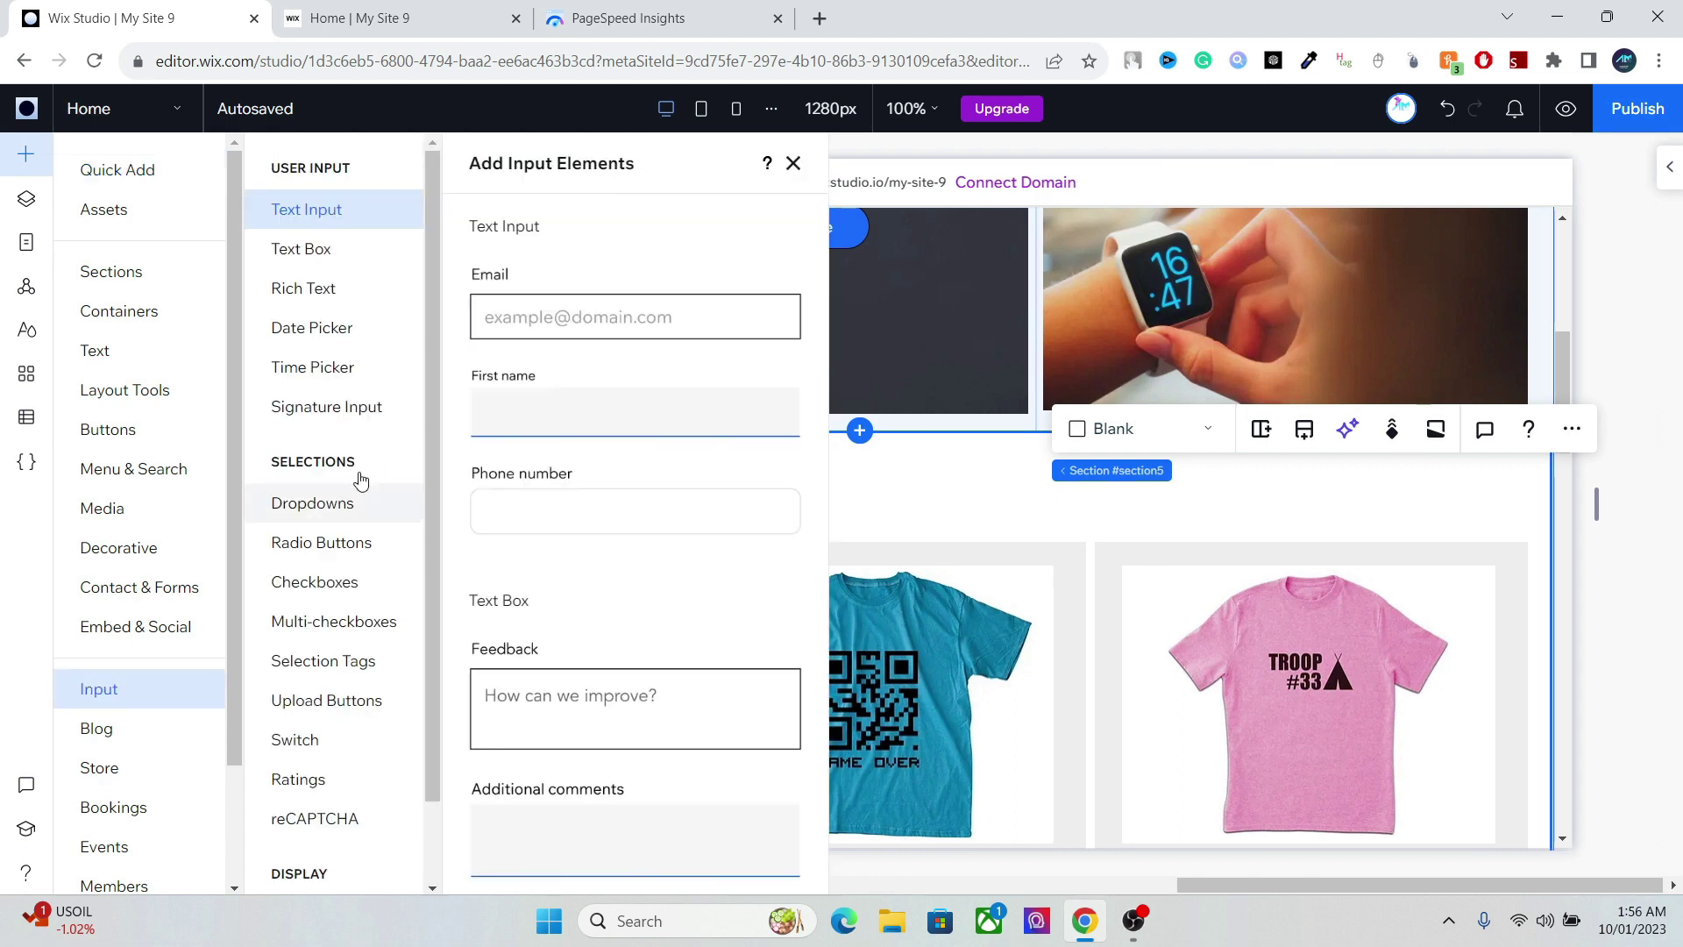
pyautogui.click(357, 504)
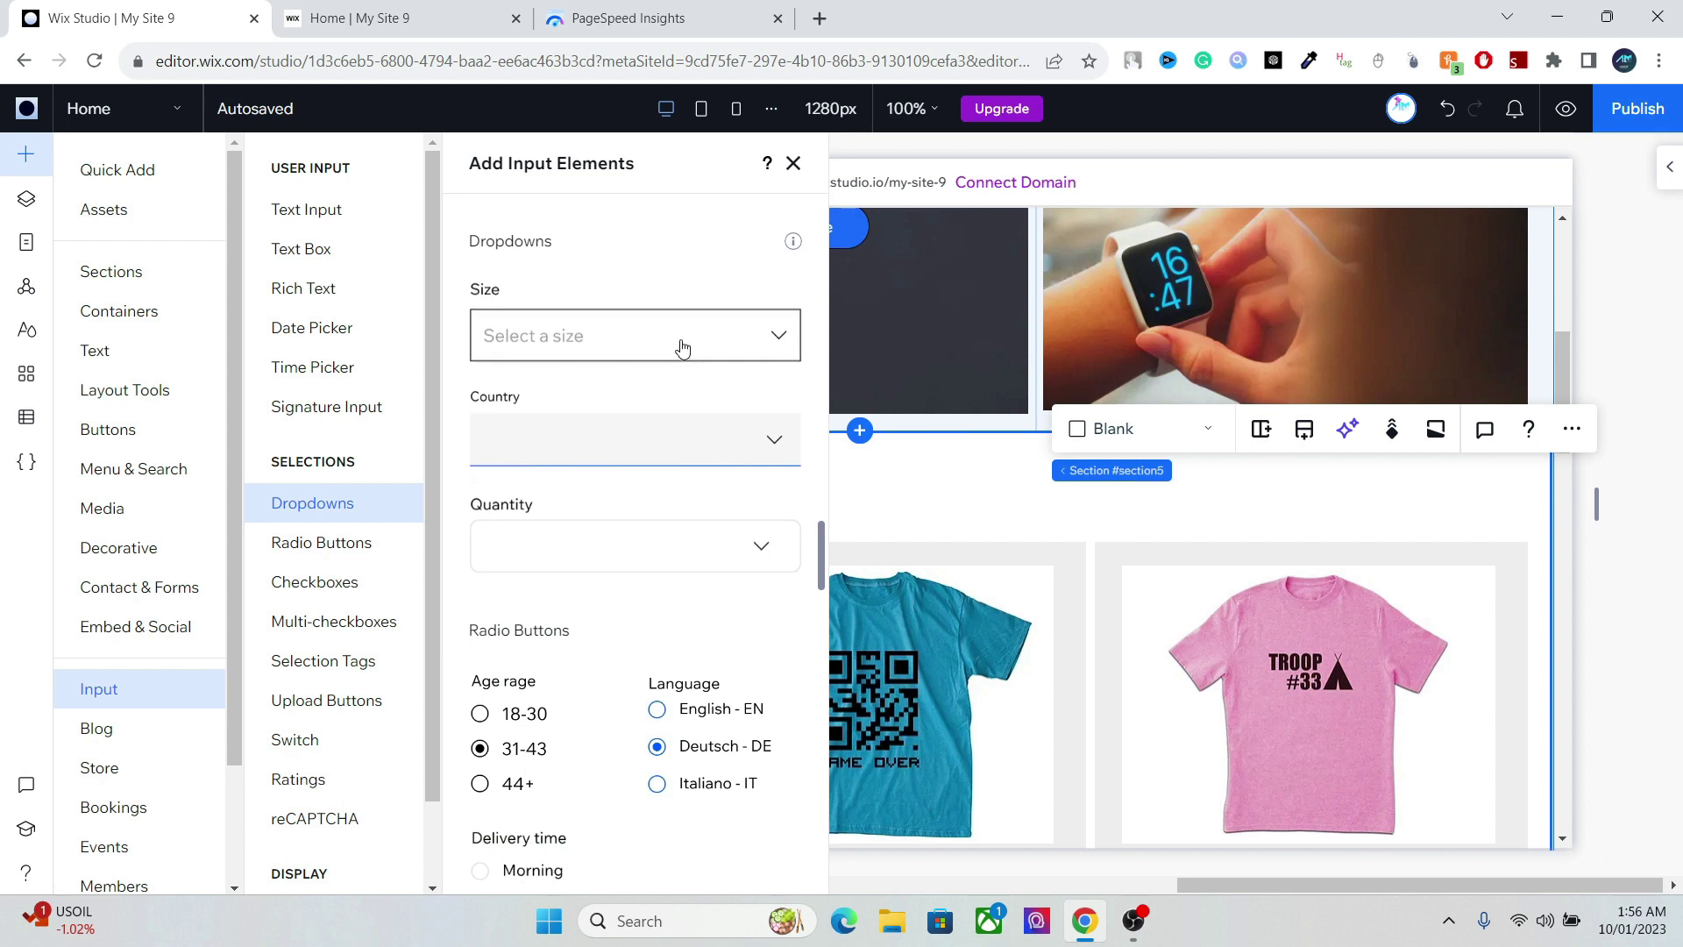
pyautogui.moveTo(613, 547); pyautogui.dragTo(1342, 496)
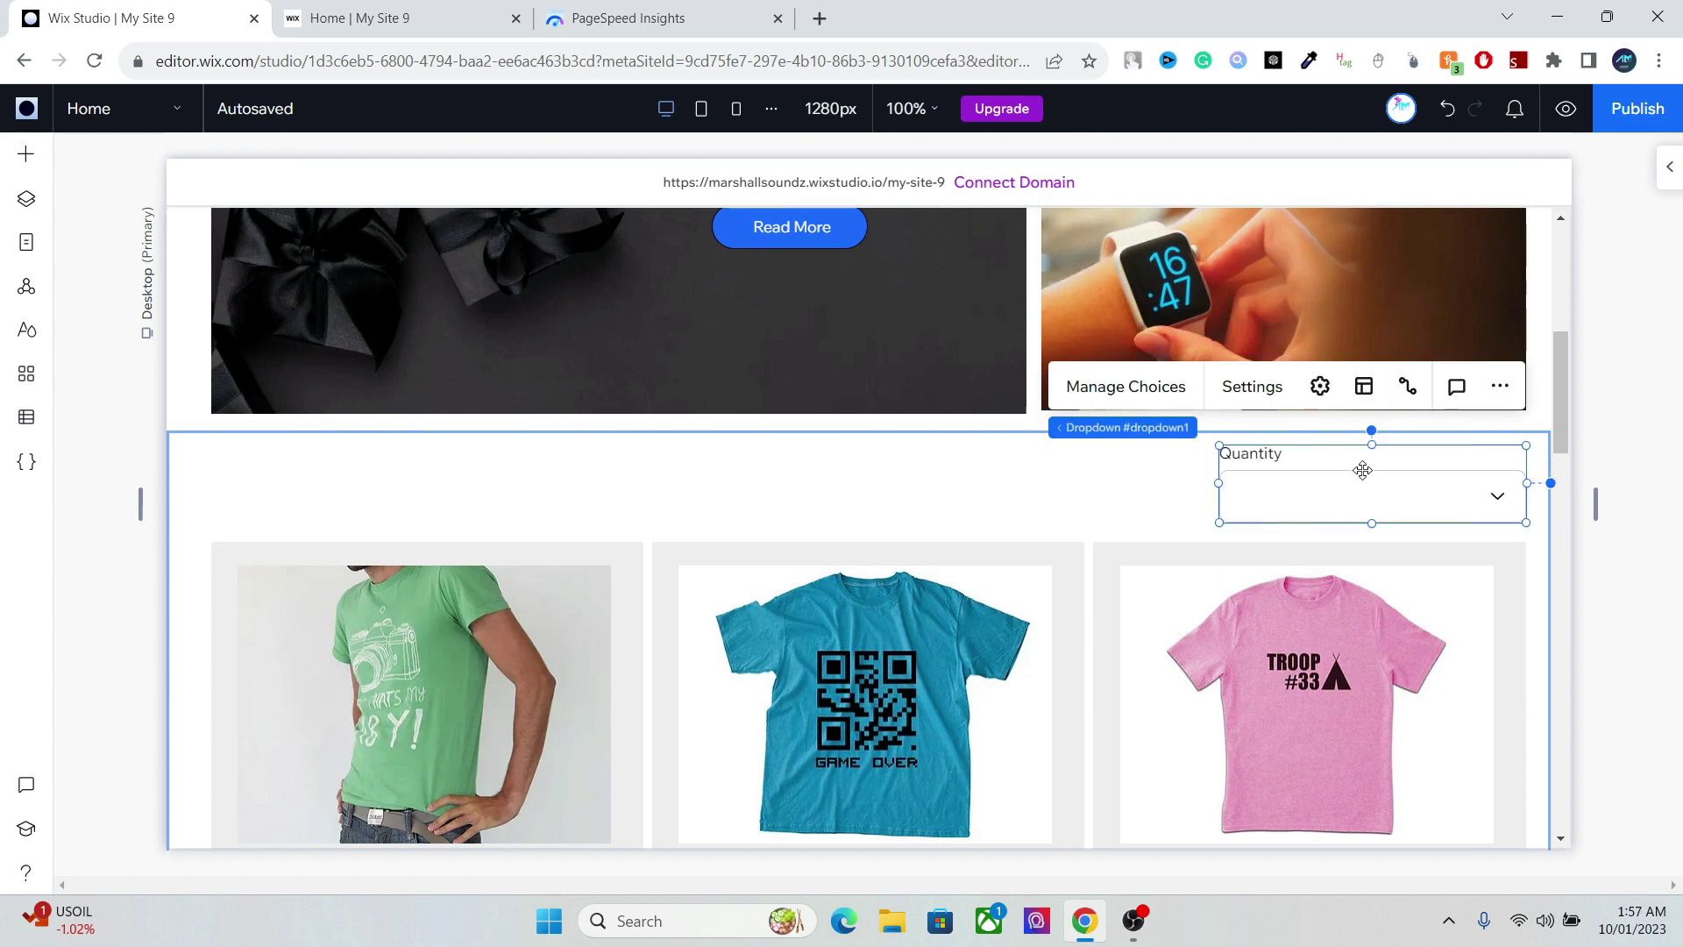
# - Set the new dropdown's connection type to Filter content
pyautogui.click(1407, 386)
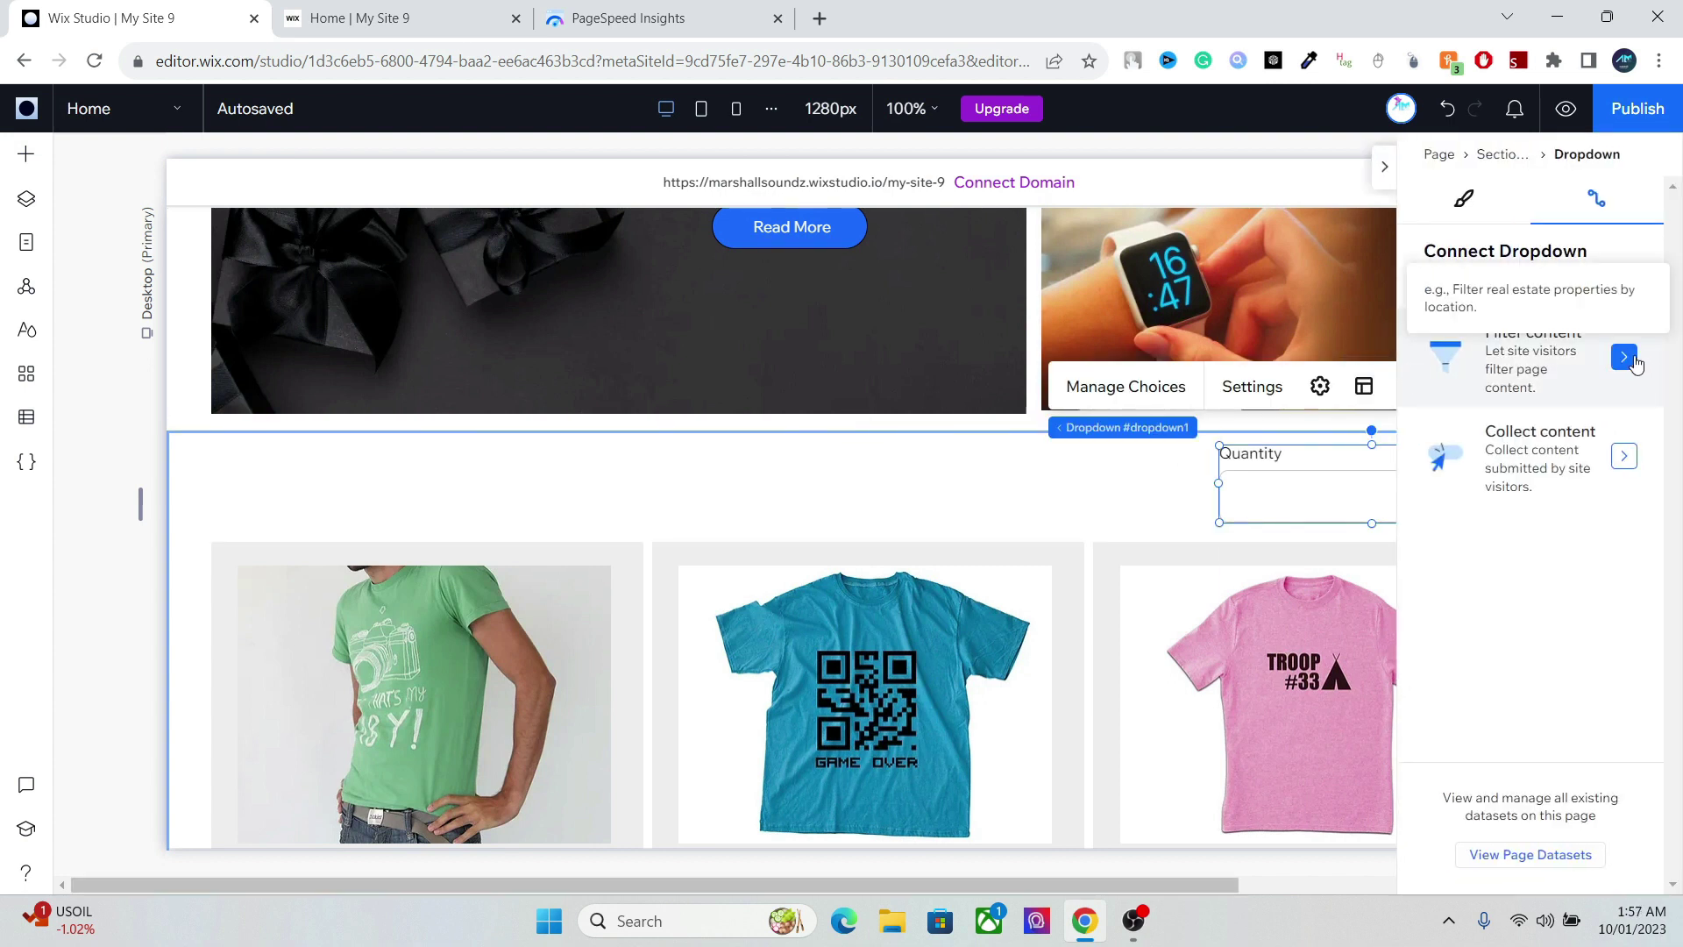
pyautogui.click(1624, 357)
pyautogui.click(1581, 399)
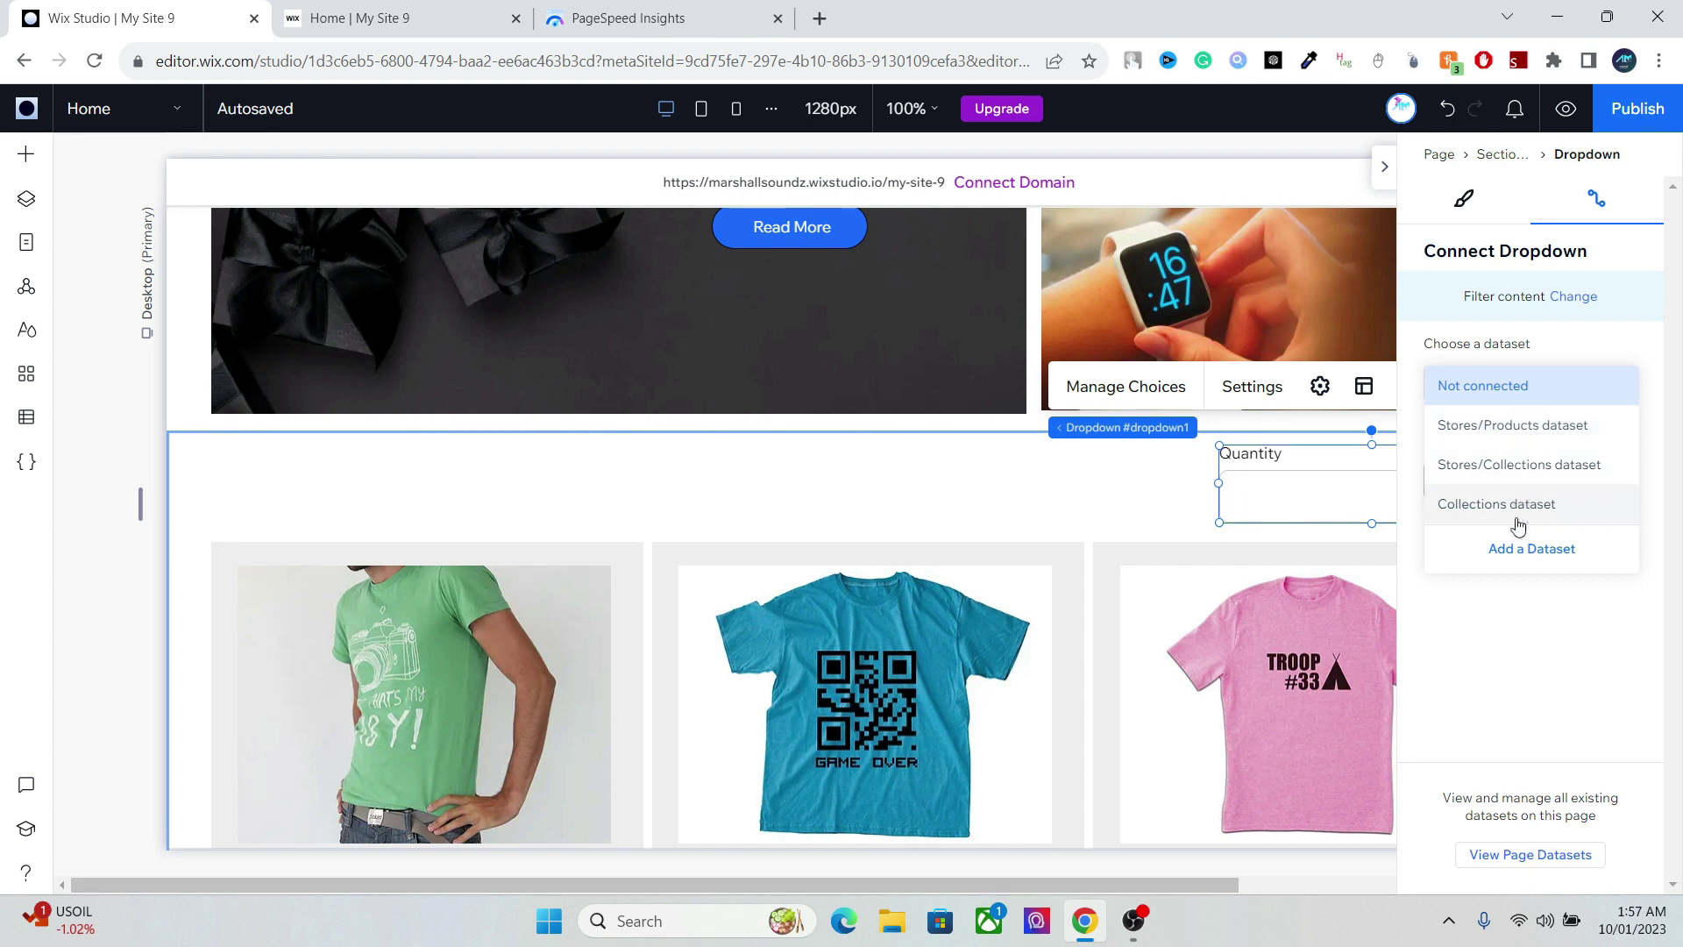
pyautogui.click(1507, 554)
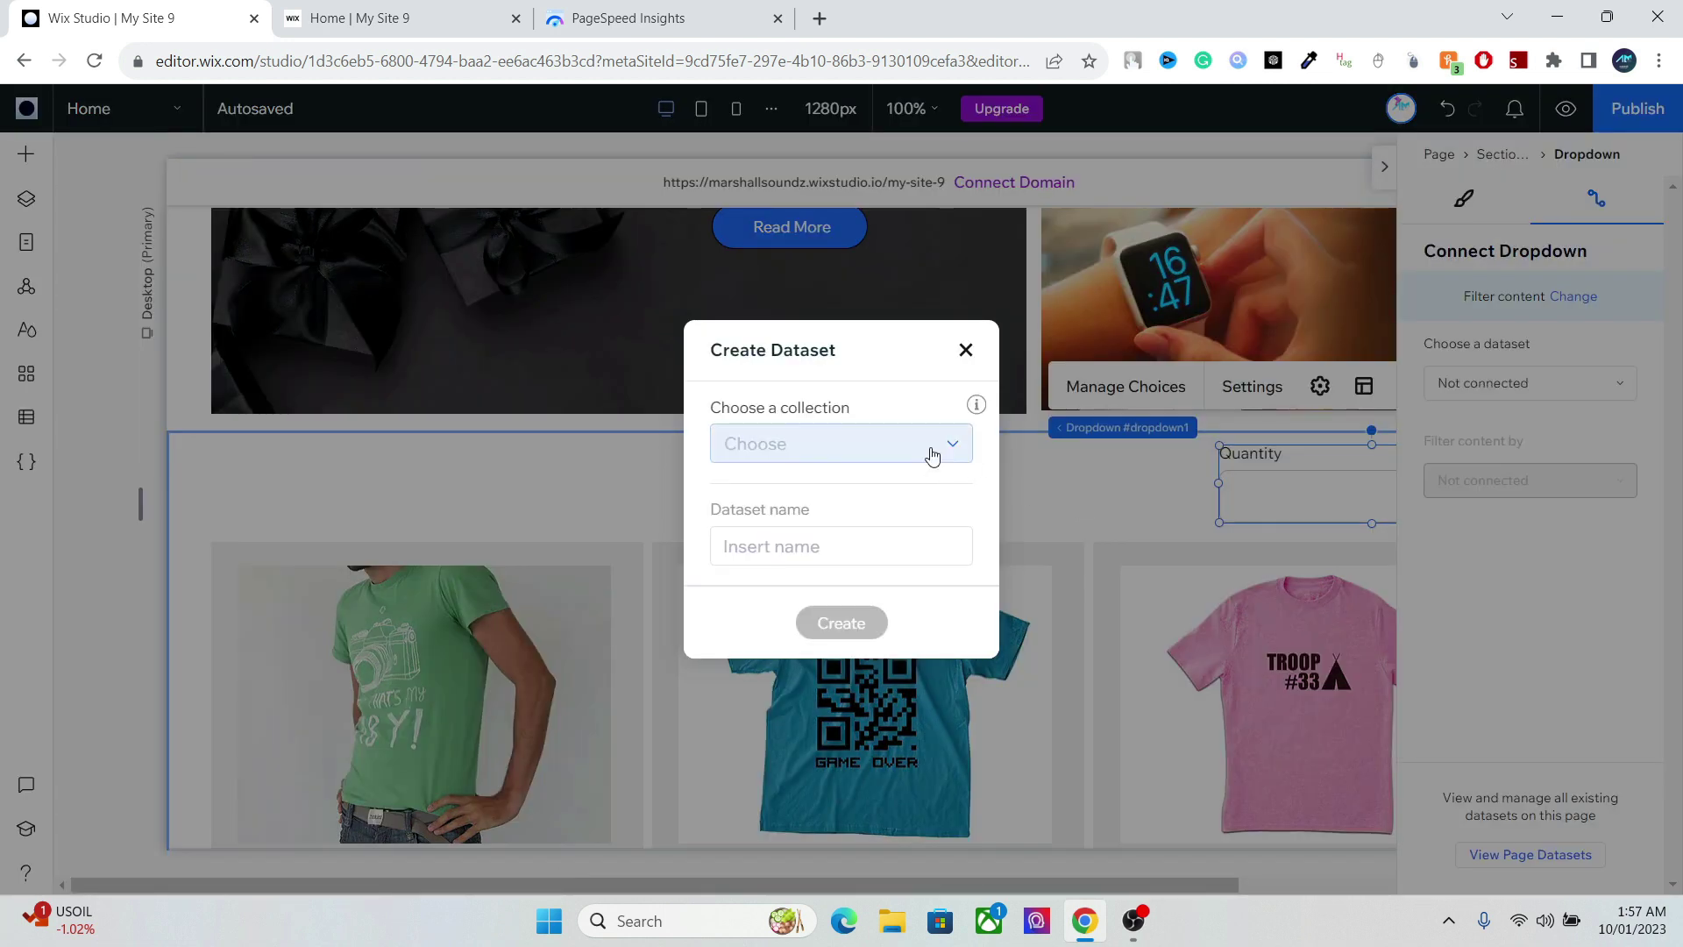
pyautogui.click(909, 455)
pyautogui.moveTo(965, 453); pyautogui.dragTo(956, 571)
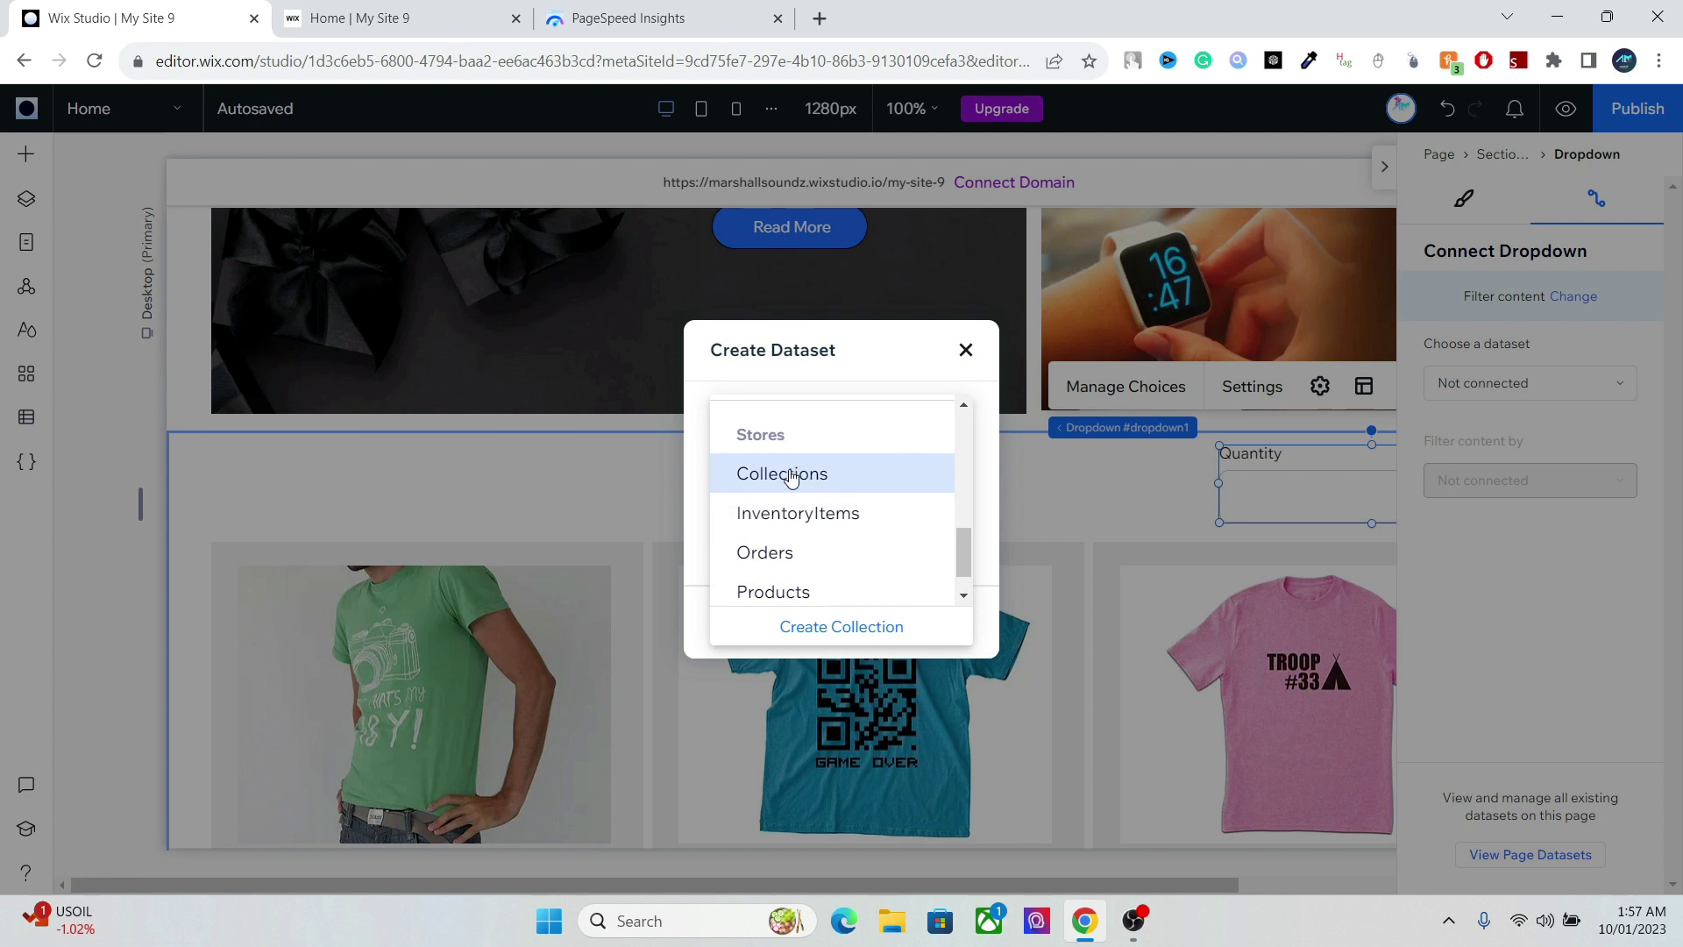
pyautogui.click(966, 351)
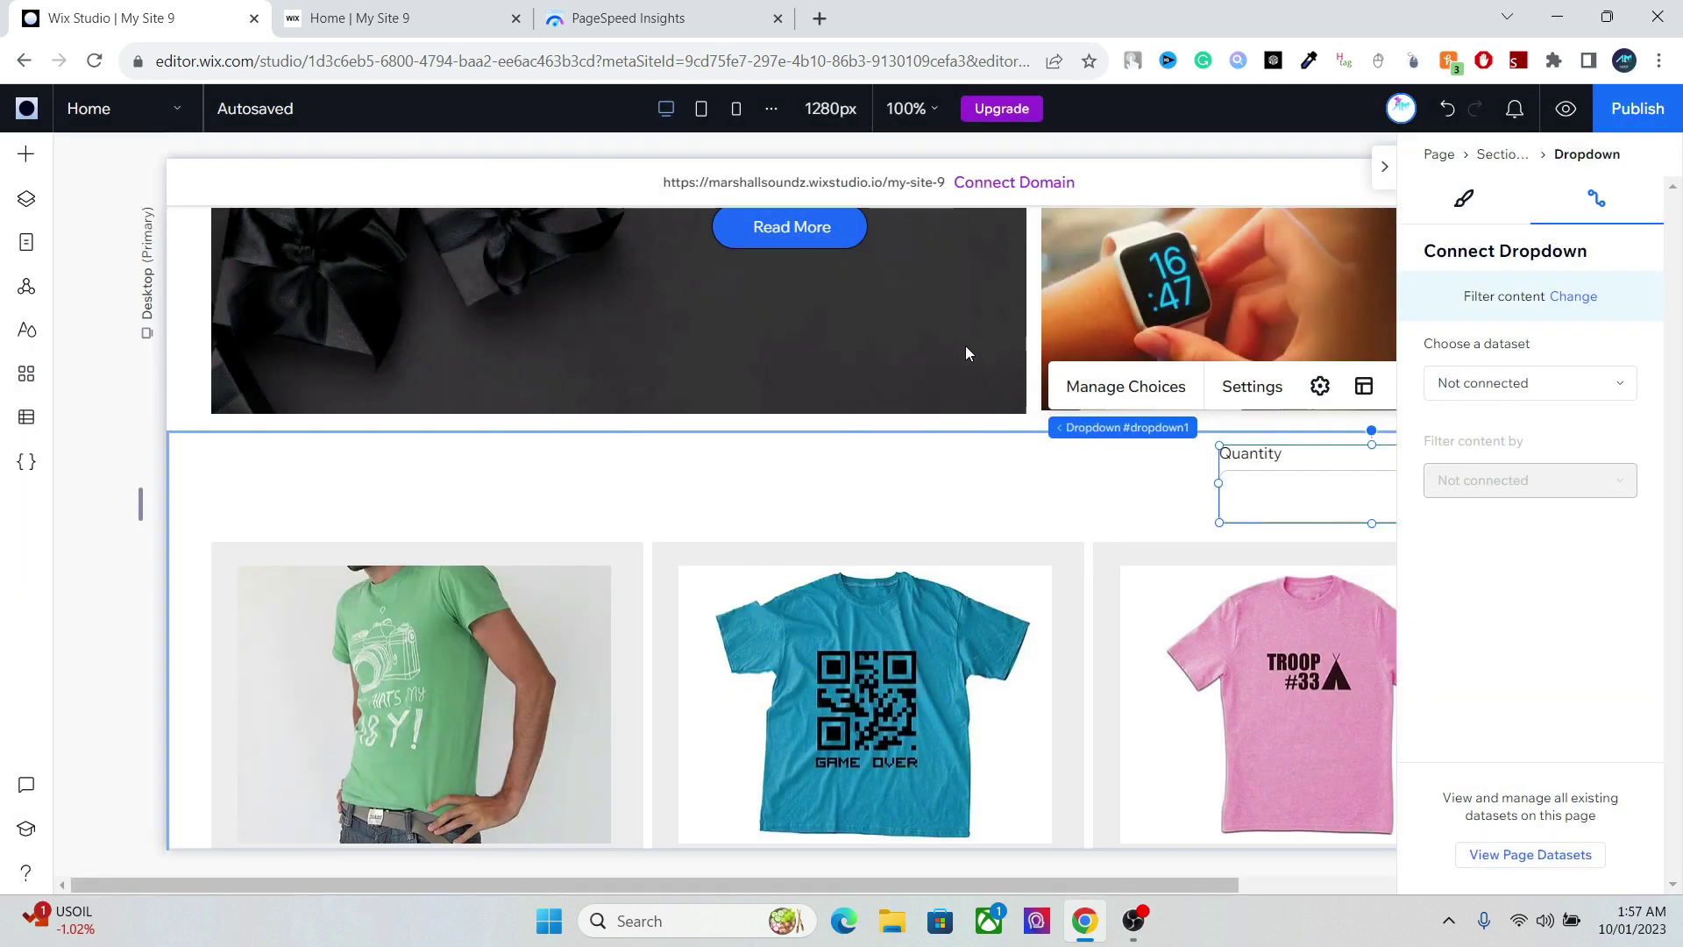
# - Connect the dropdown to the Stores/Collections dataset and filter its content by Name (Text)
pyautogui.click(1543, 383)
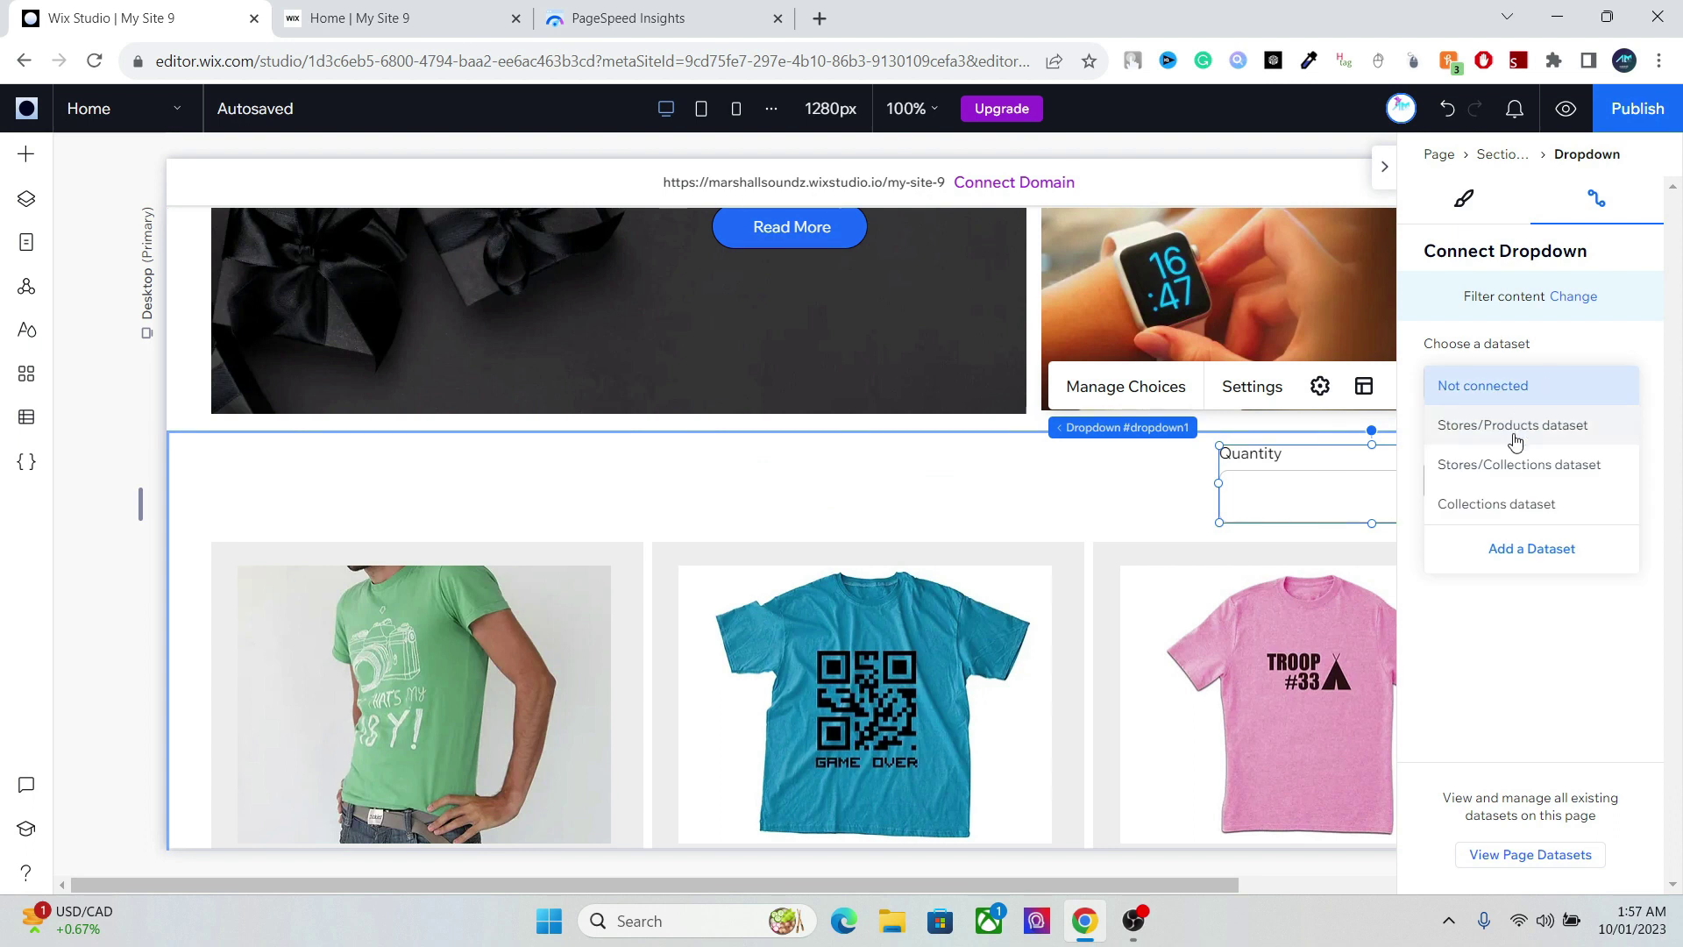
pyautogui.click(1520, 479)
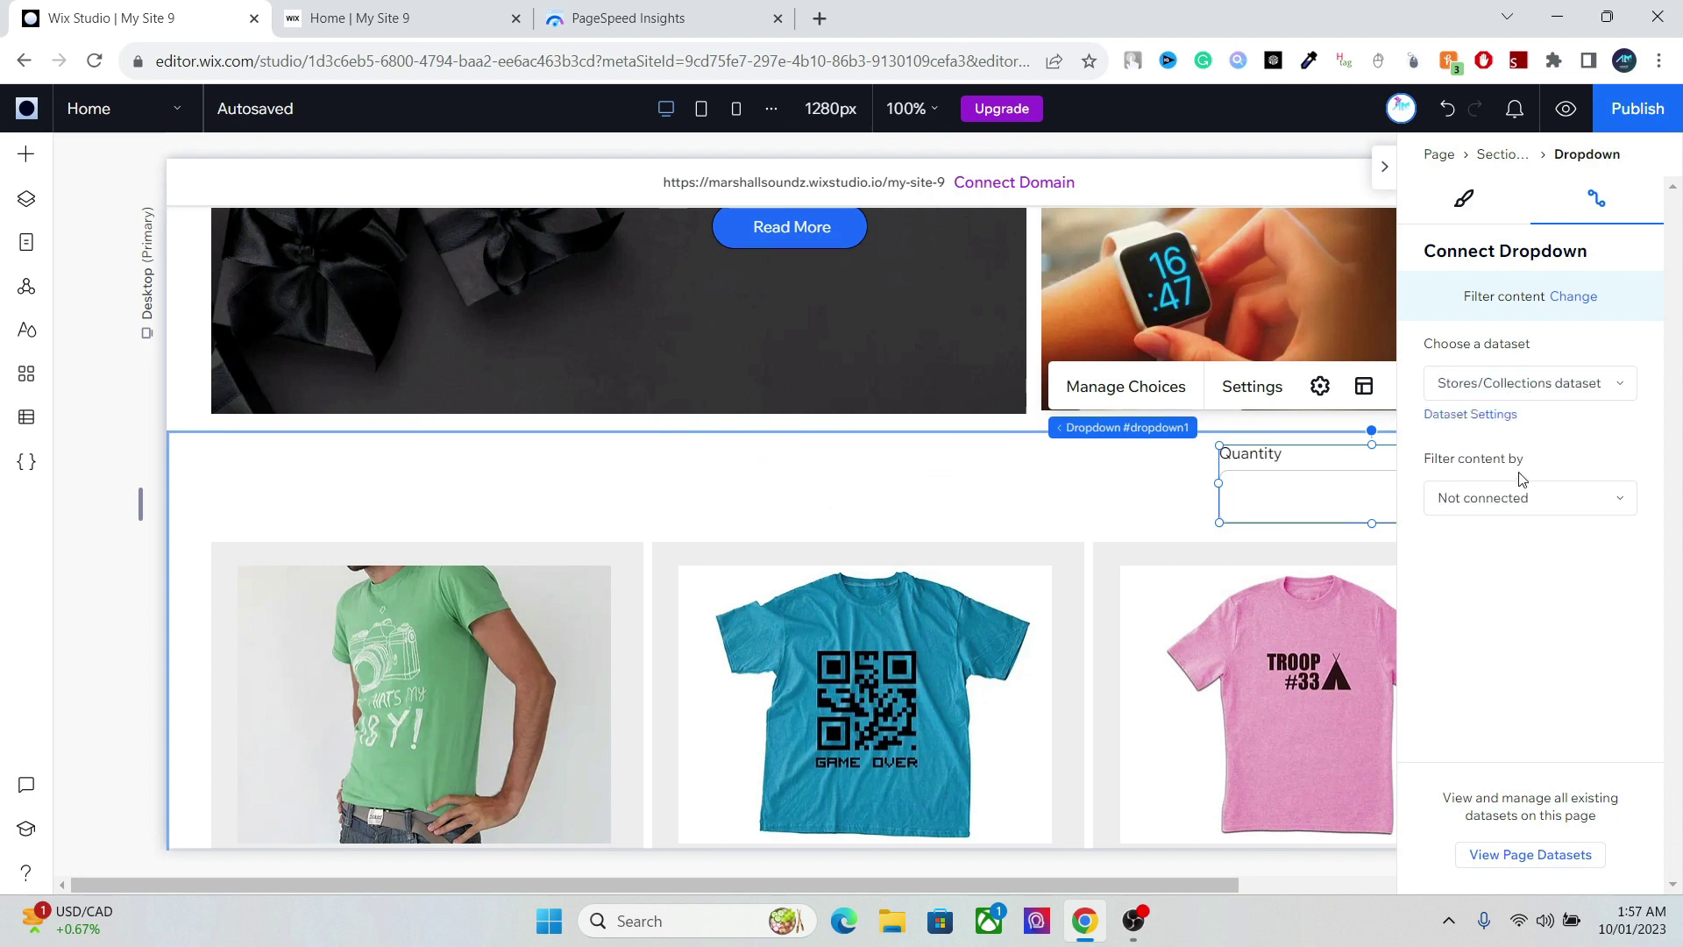
pyautogui.click(1504, 498)
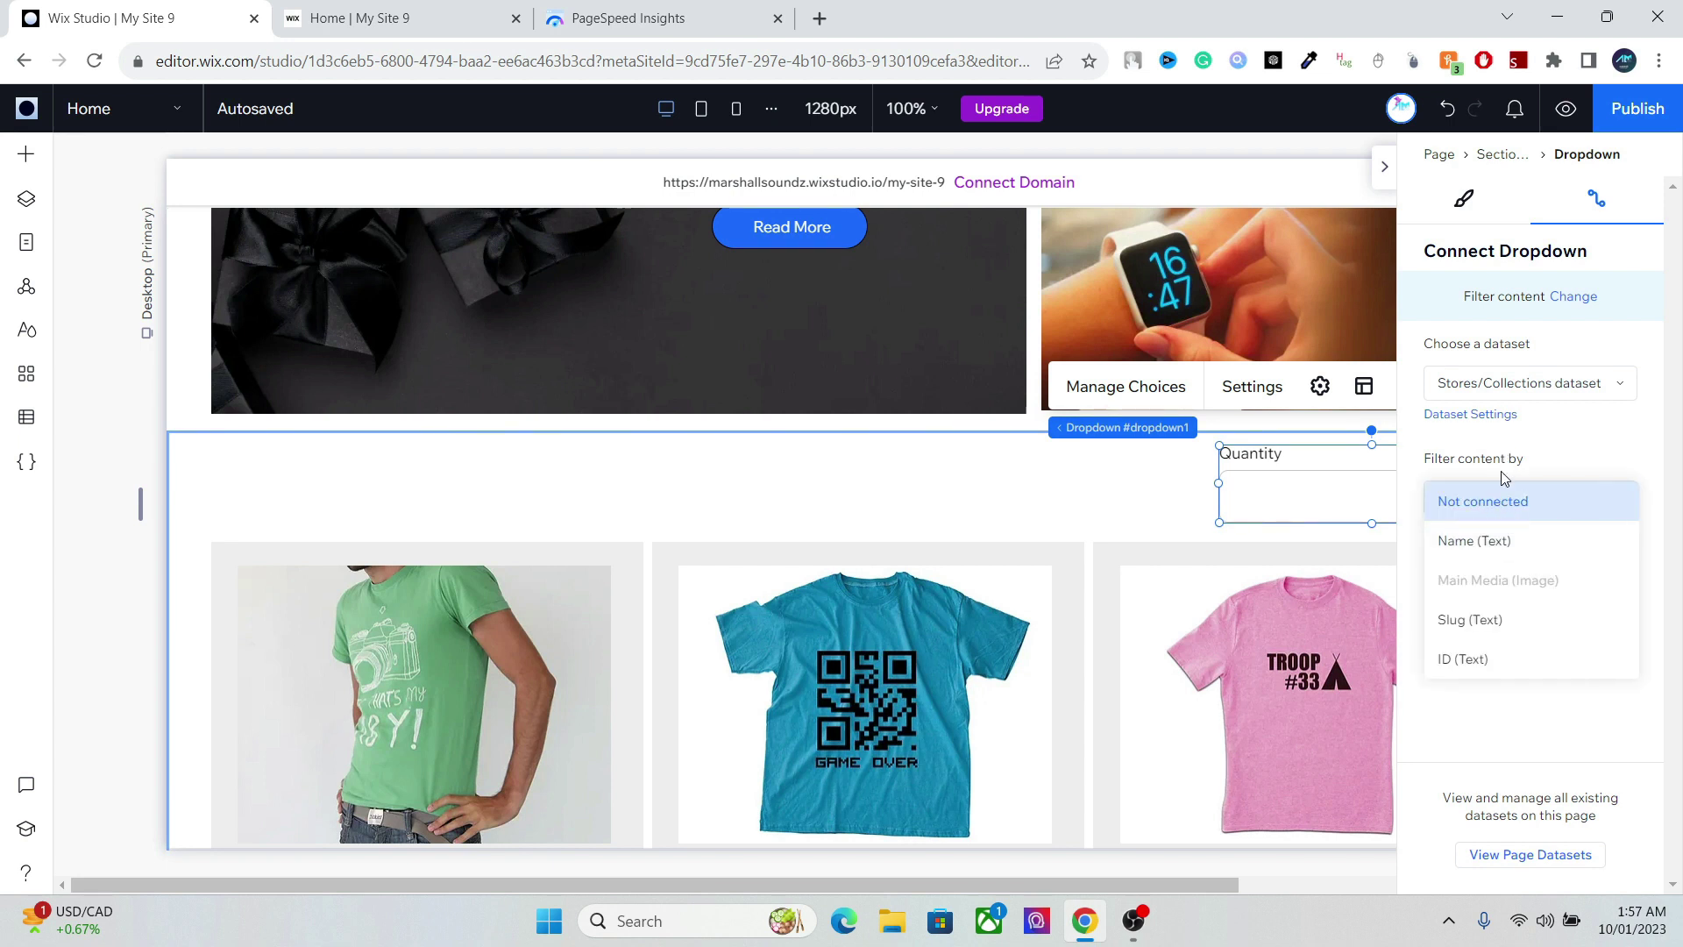
pyautogui.click(1485, 543)
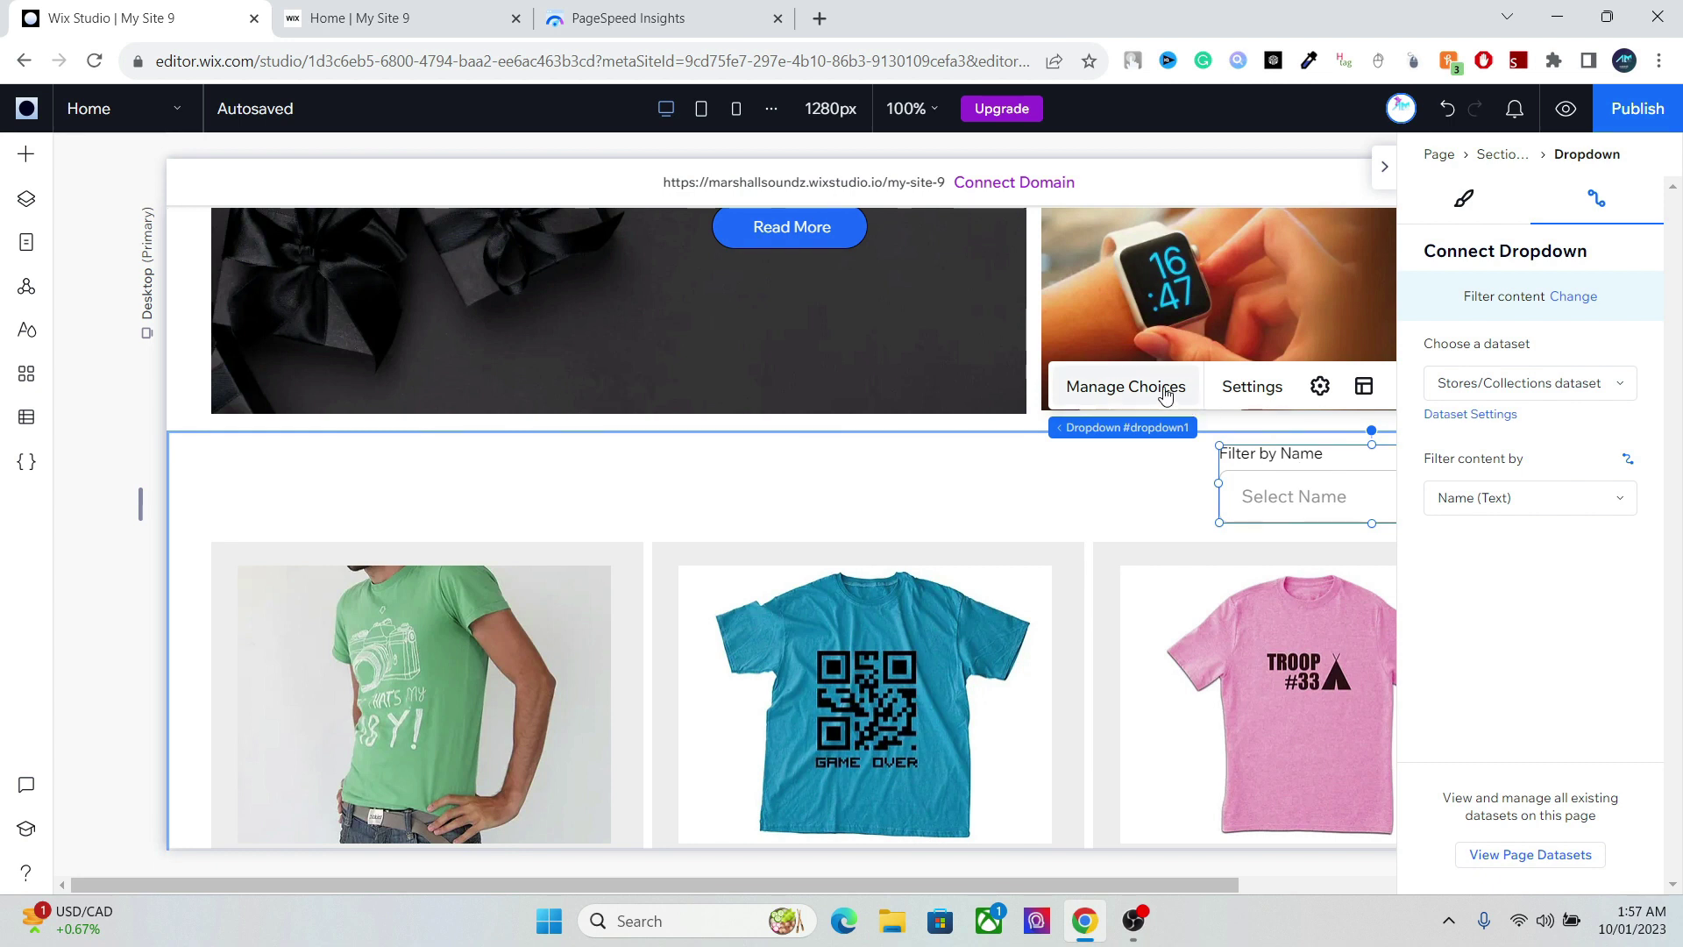
# - Set the dropdown's field title to "Collection"
pyautogui.click(1249, 386)
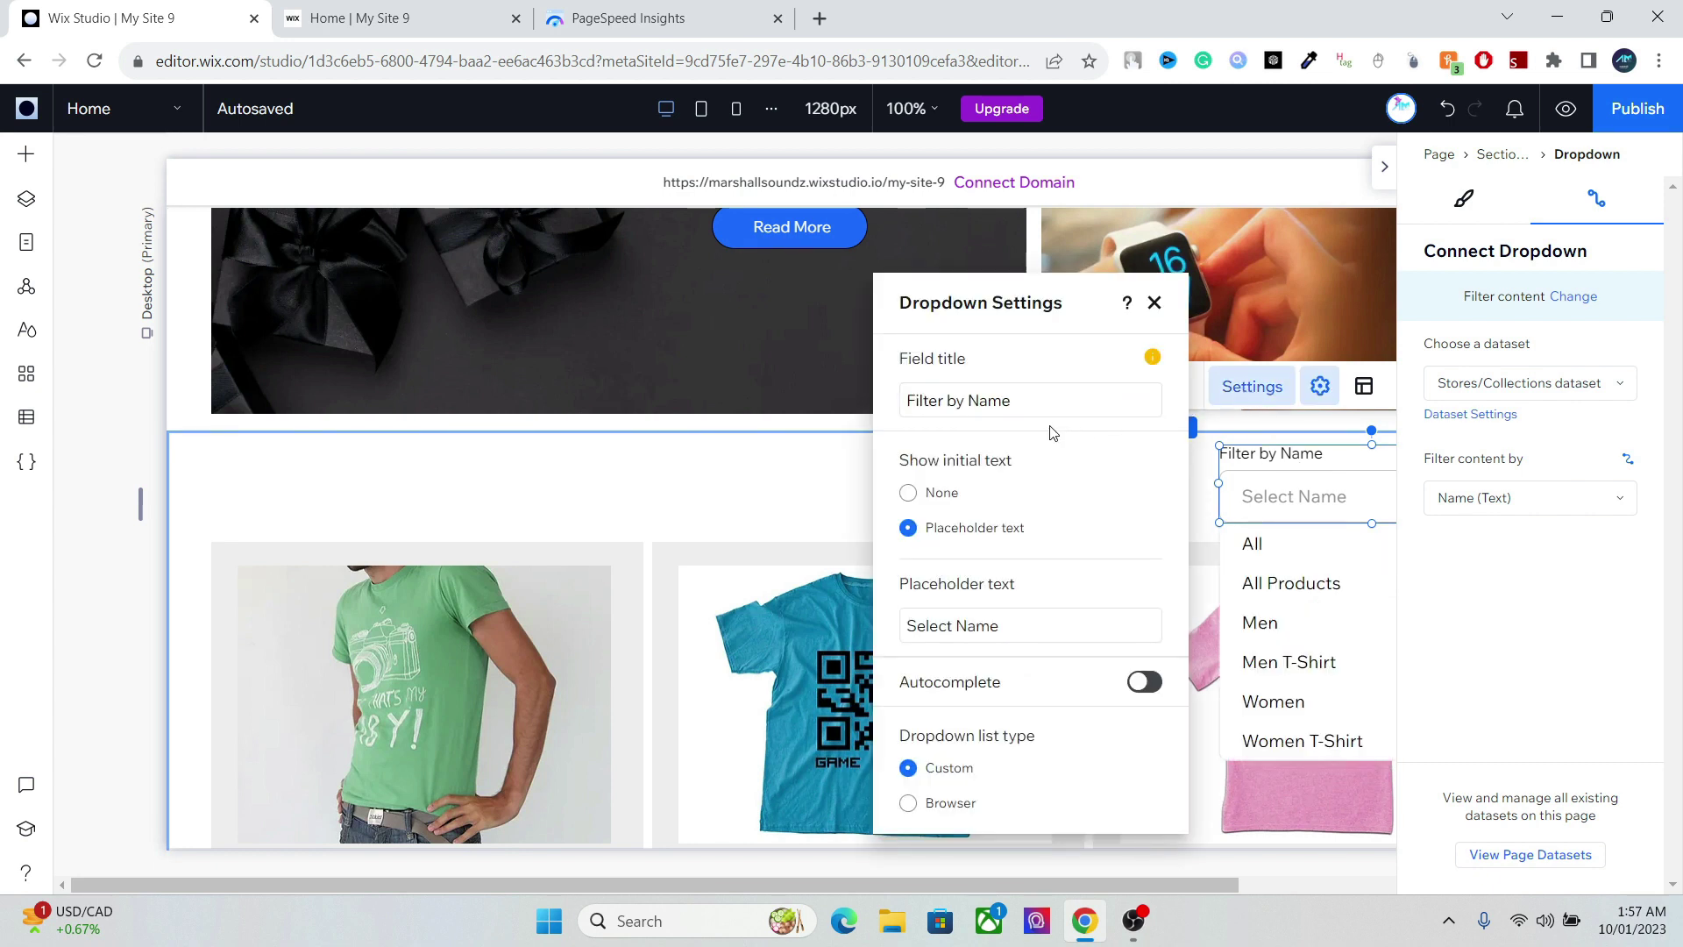
pyautogui.click(1045, 398)
pyautogui.write('Collection')
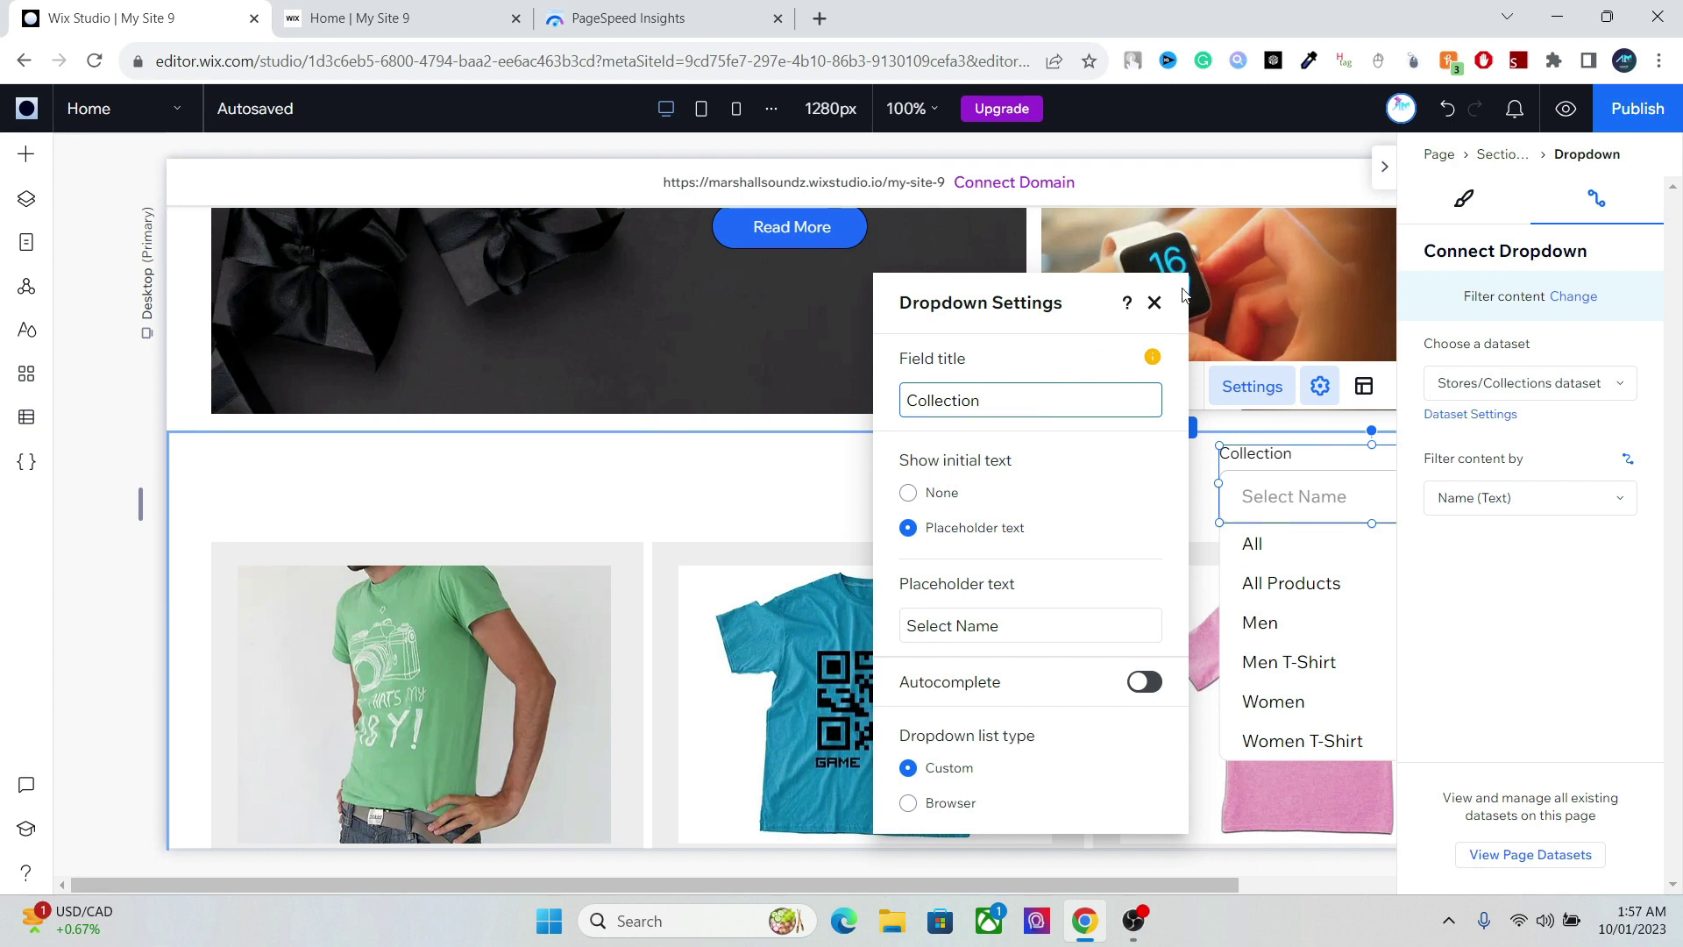
pyautogui.click(1154, 303)
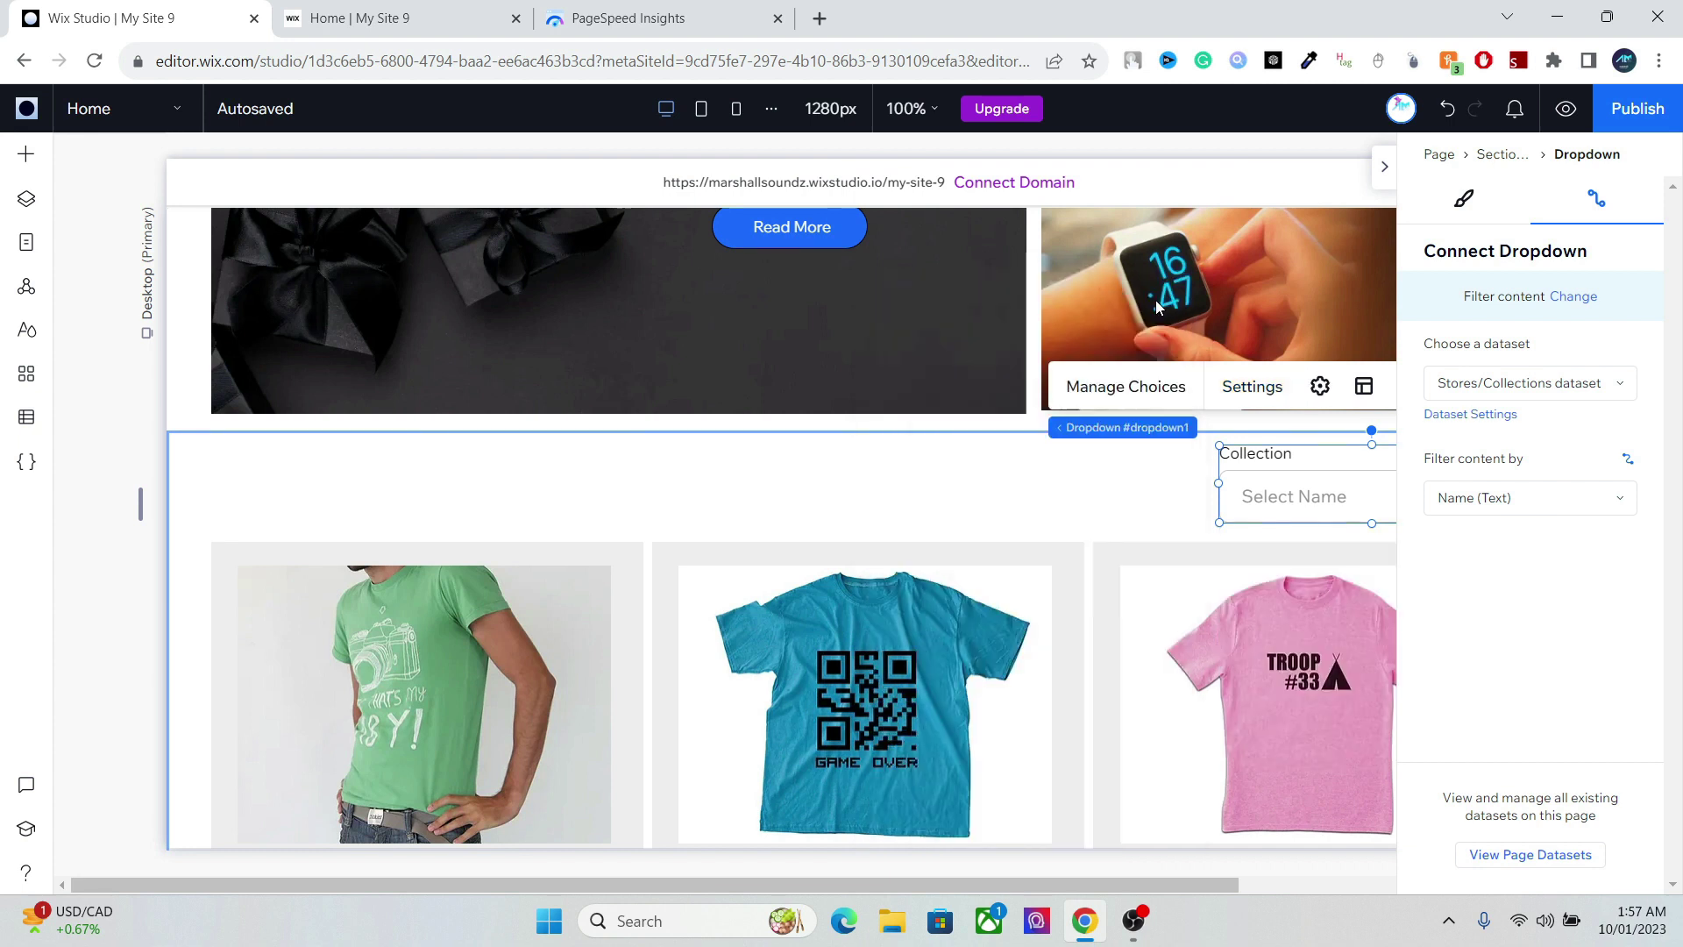
# - Publish the site, close the duplicate live-site tab and reload the published home page
pyautogui.click(1637, 109)
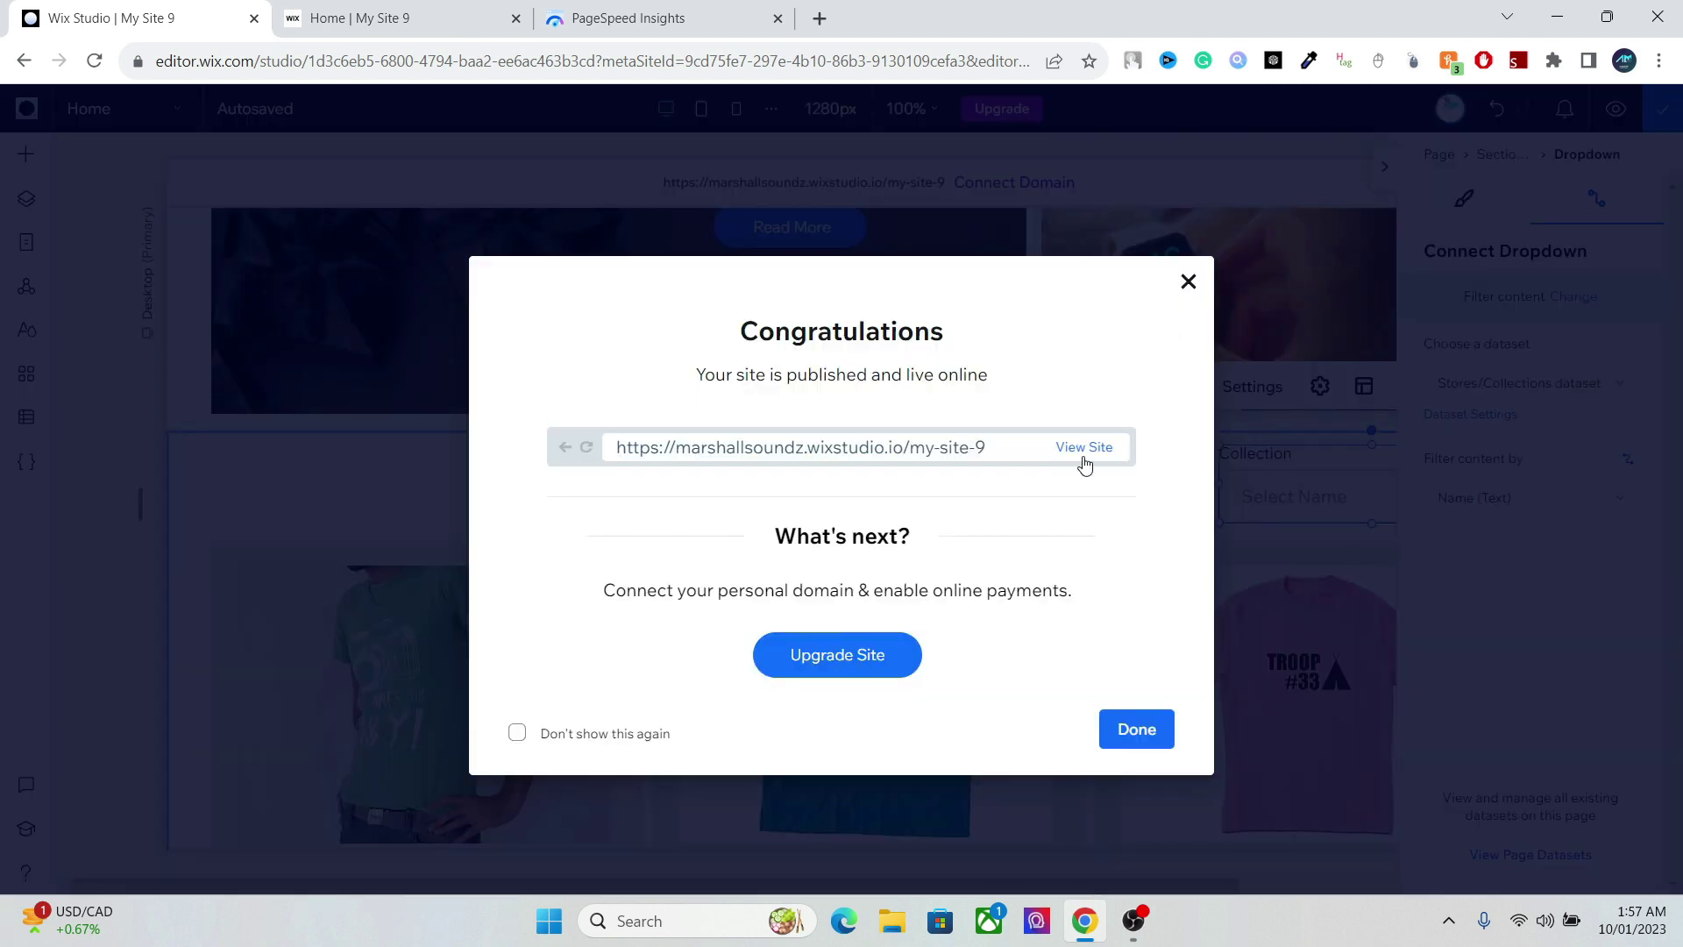
pyautogui.click(1084, 449)
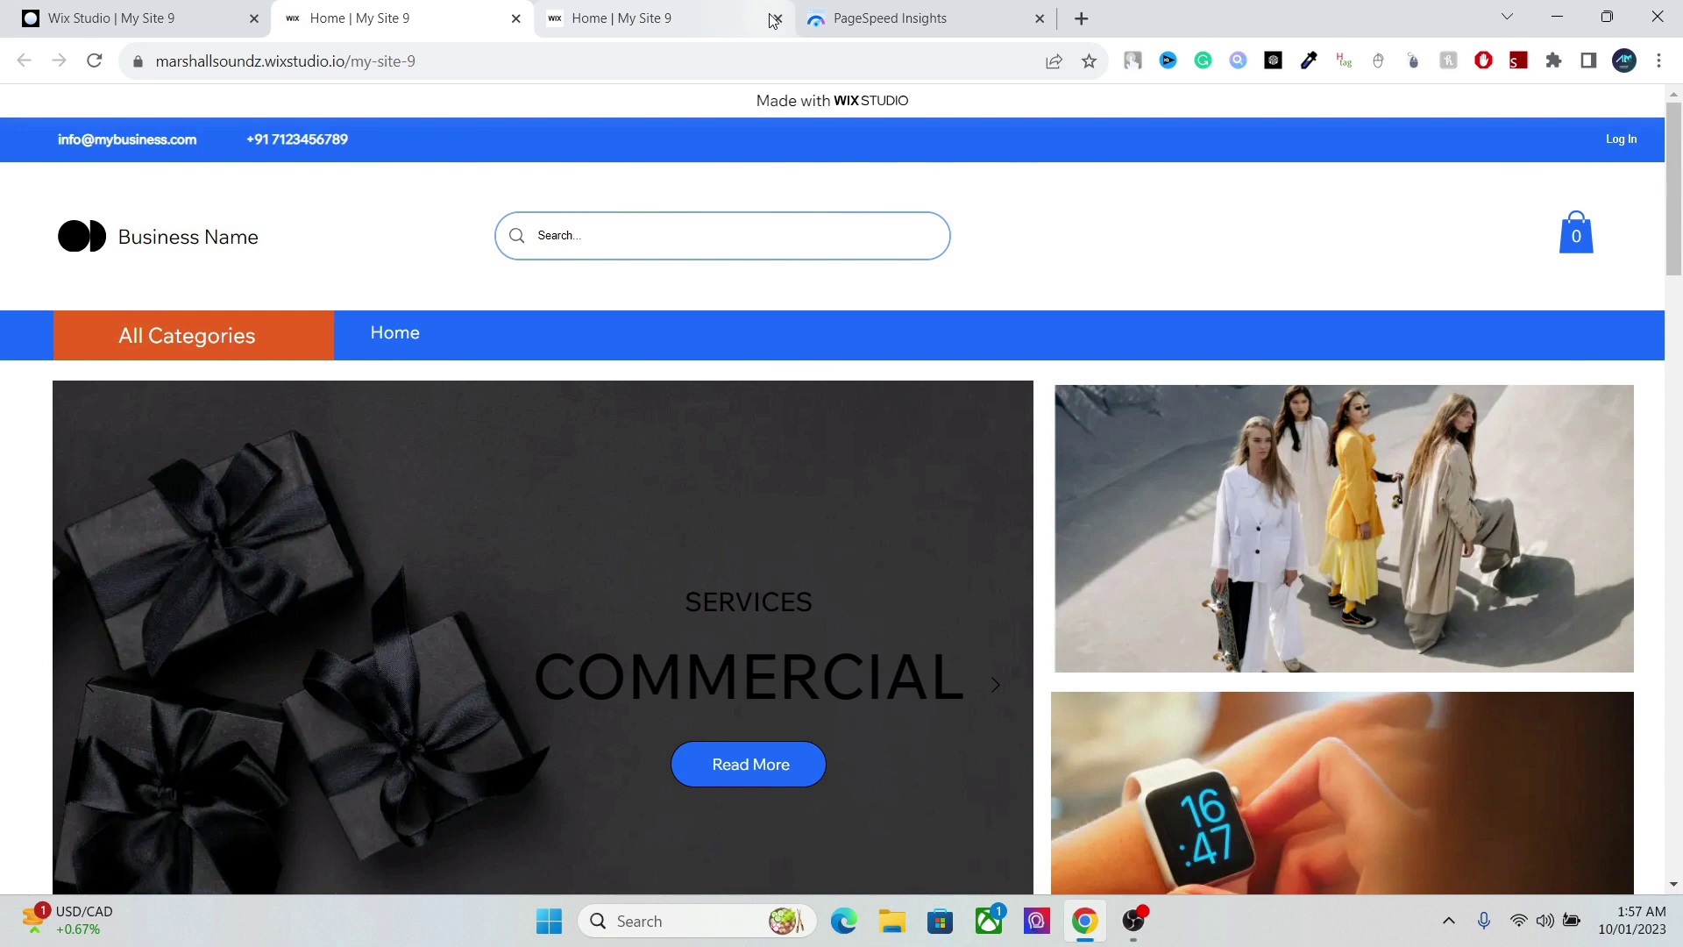
pyautogui.click(777, 18)
pyautogui.moveTo(1675, 188); pyautogui.dragTo(1674, 386)
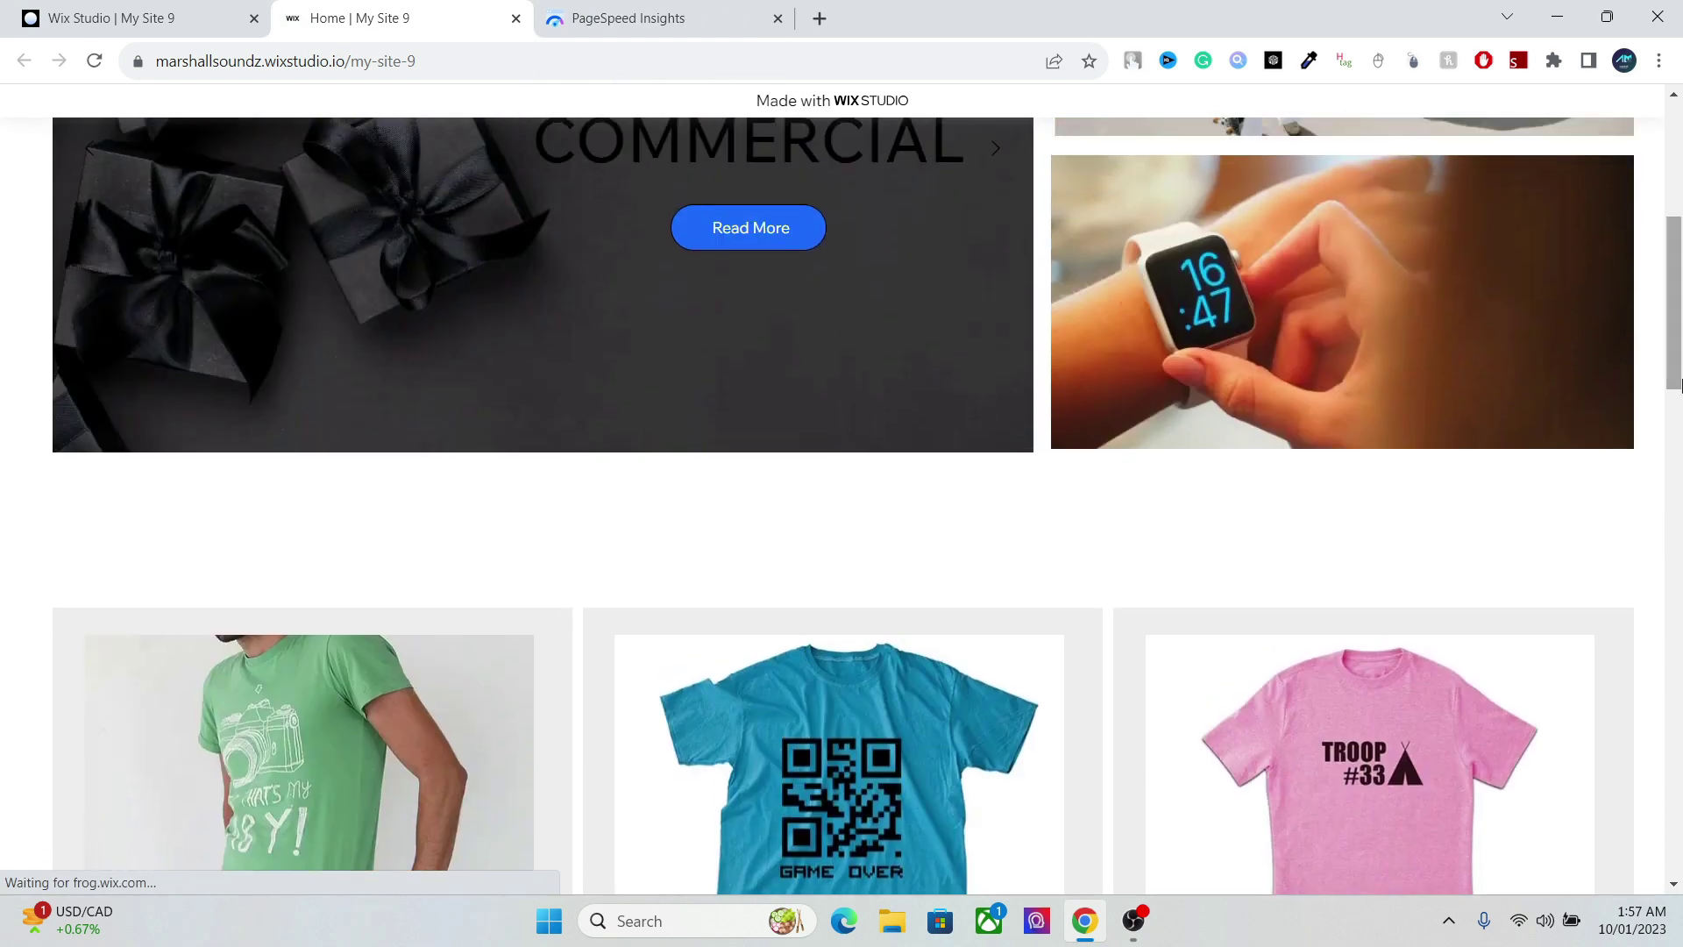
pyautogui.click(92, 64)
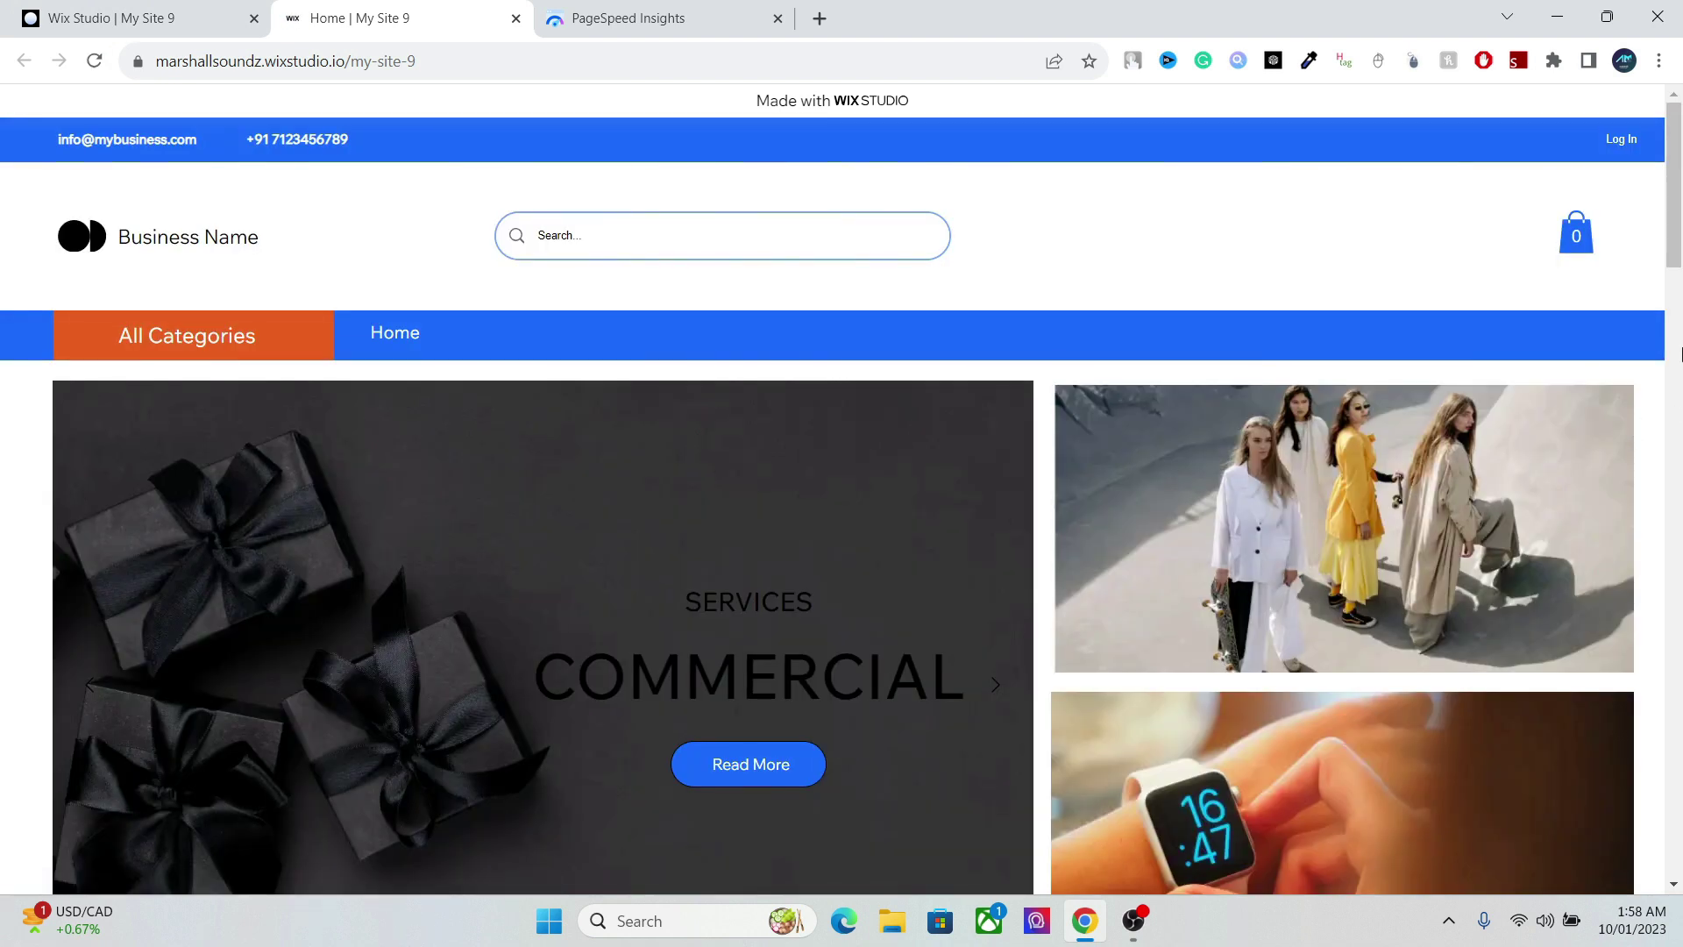
# - Test the live page's Collection filter by choosing Men, Men T-Shirt and All Products in turn
pyautogui.scroll(-6, 1675, 364)
pyautogui.click(1521, 334)
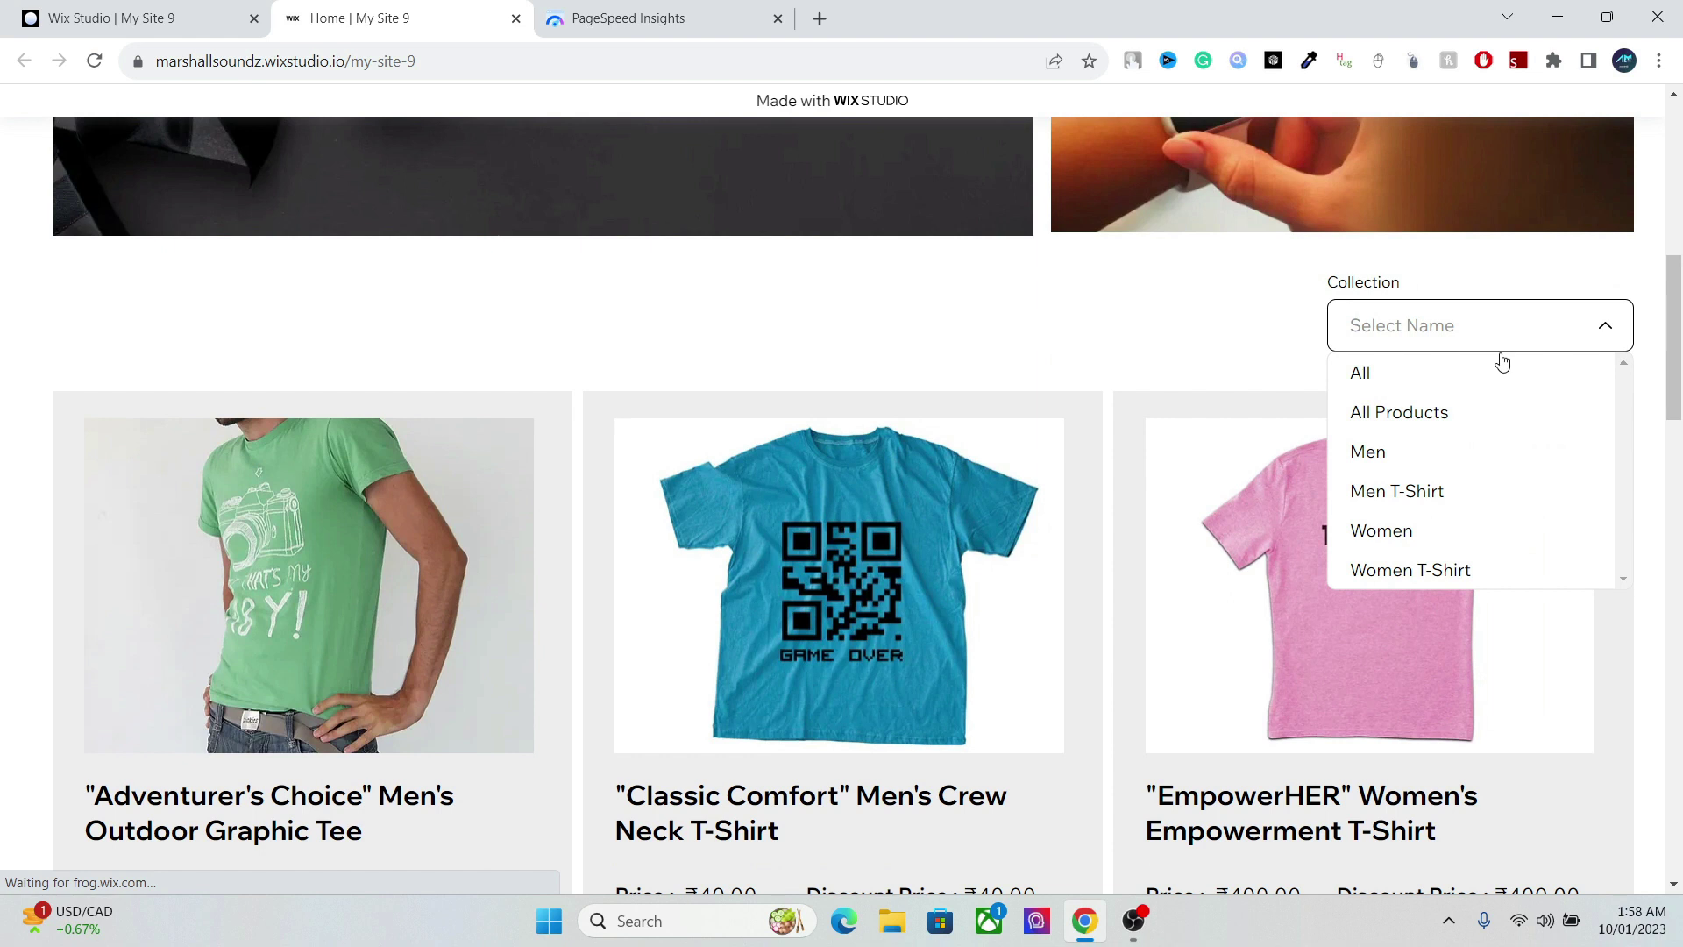
pyautogui.click(1392, 454)
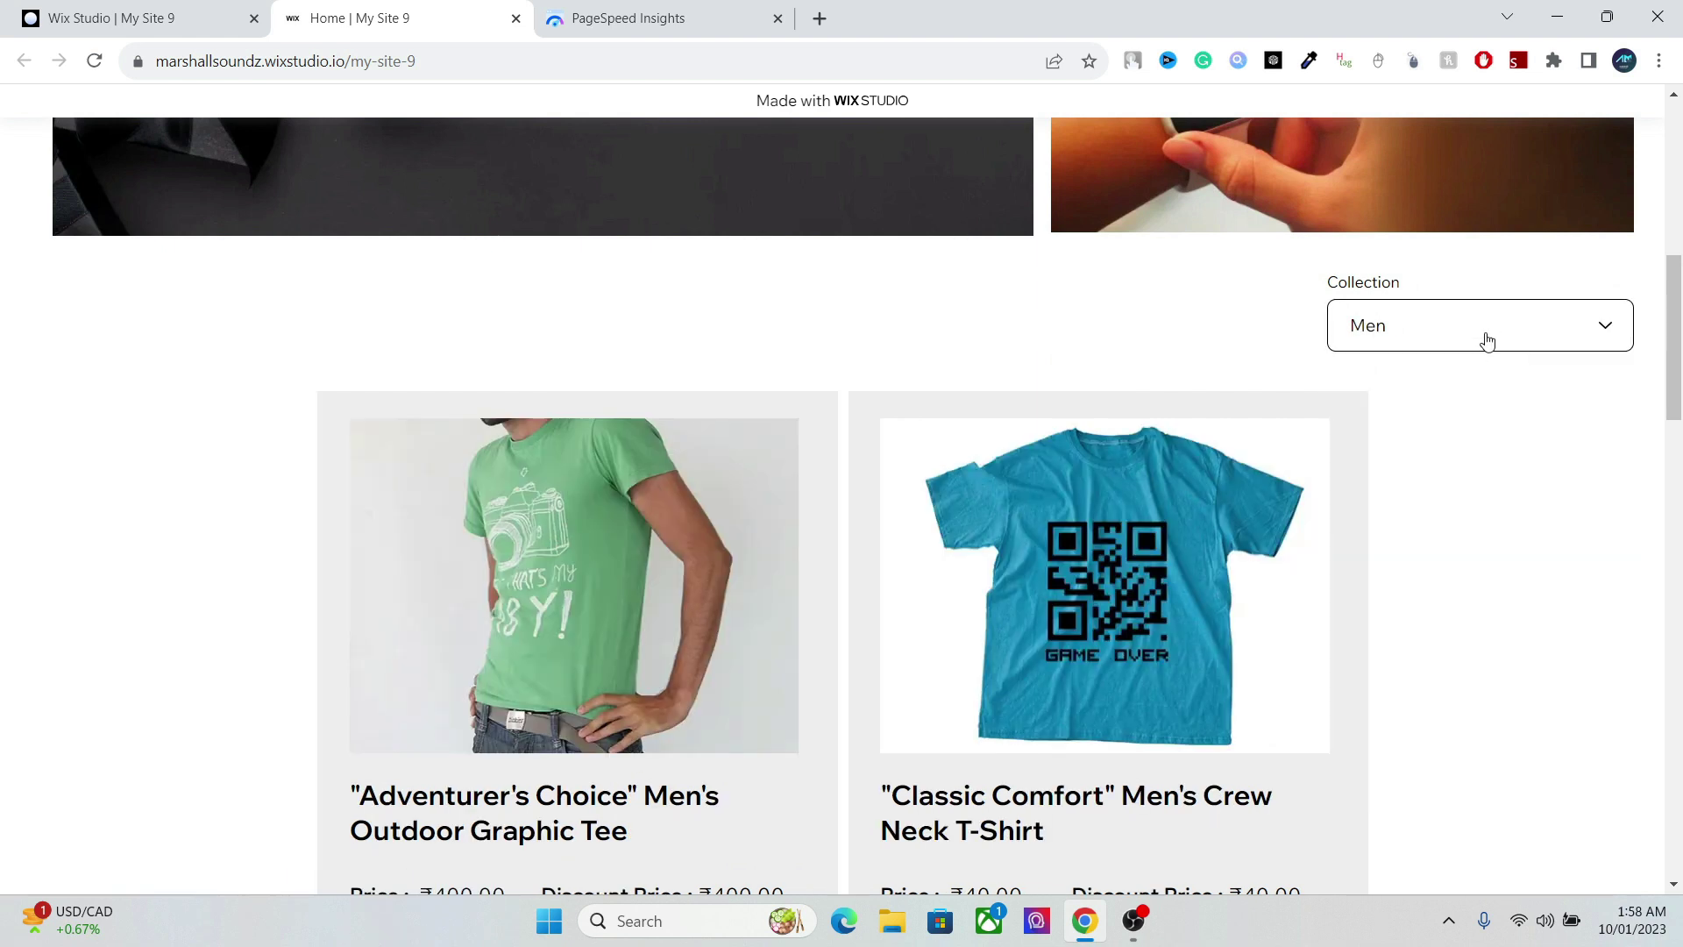
pyautogui.click(1484, 339)
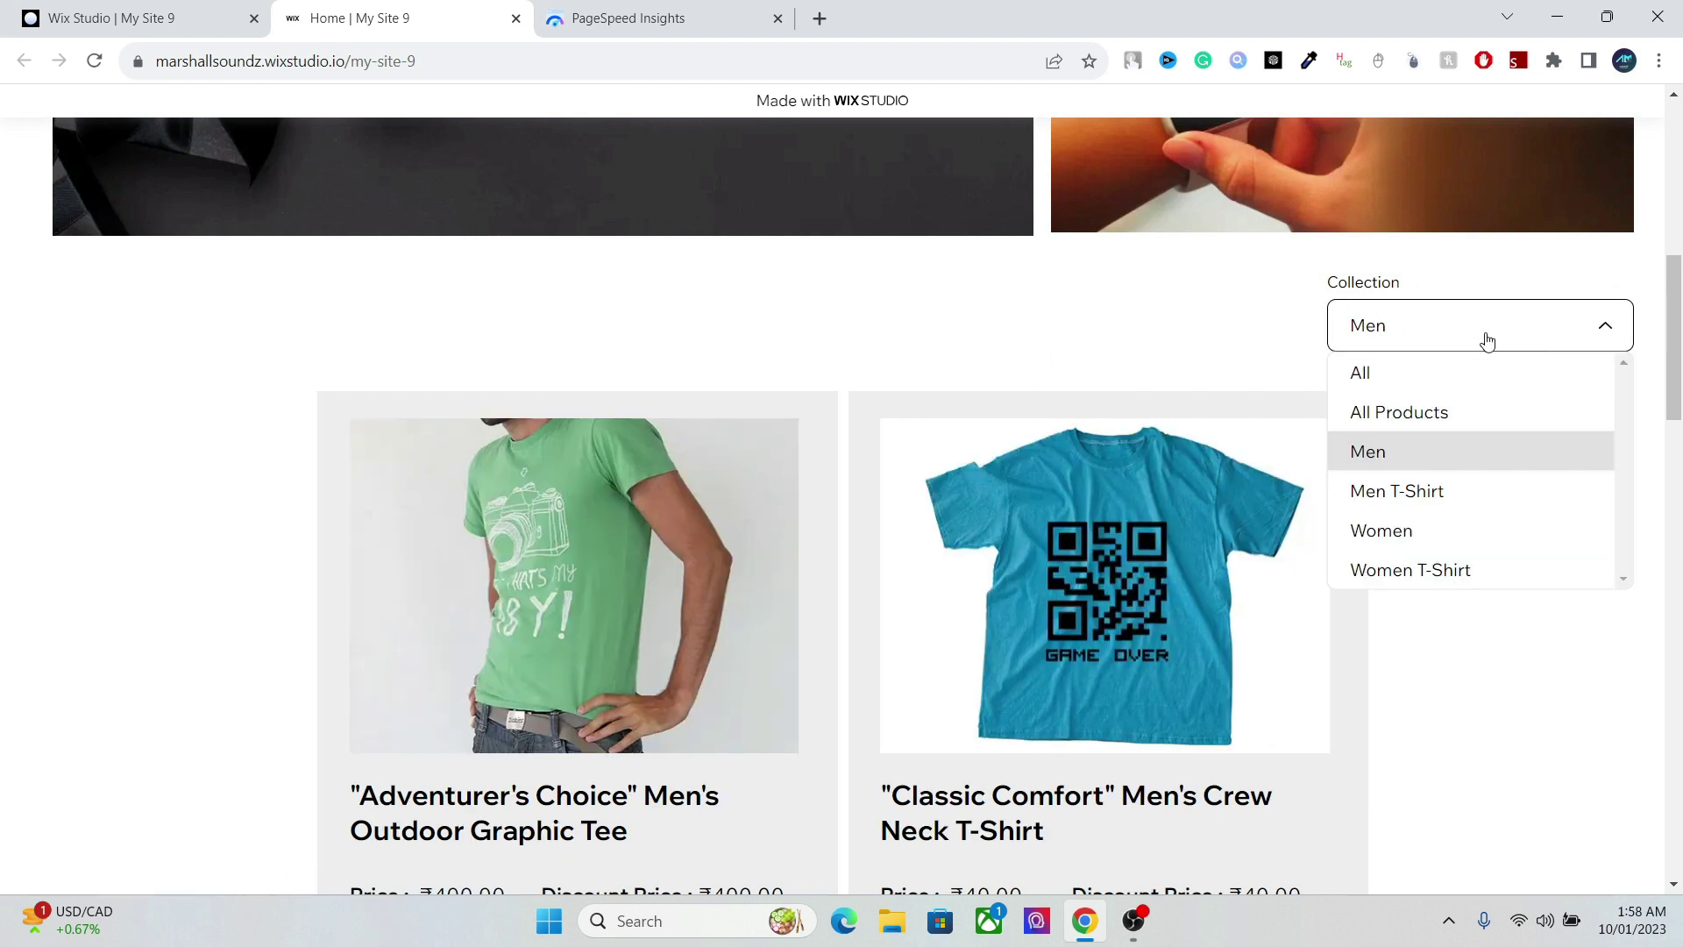
pyautogui.click(1389, 493)
pyautogui.click(1449, 324)
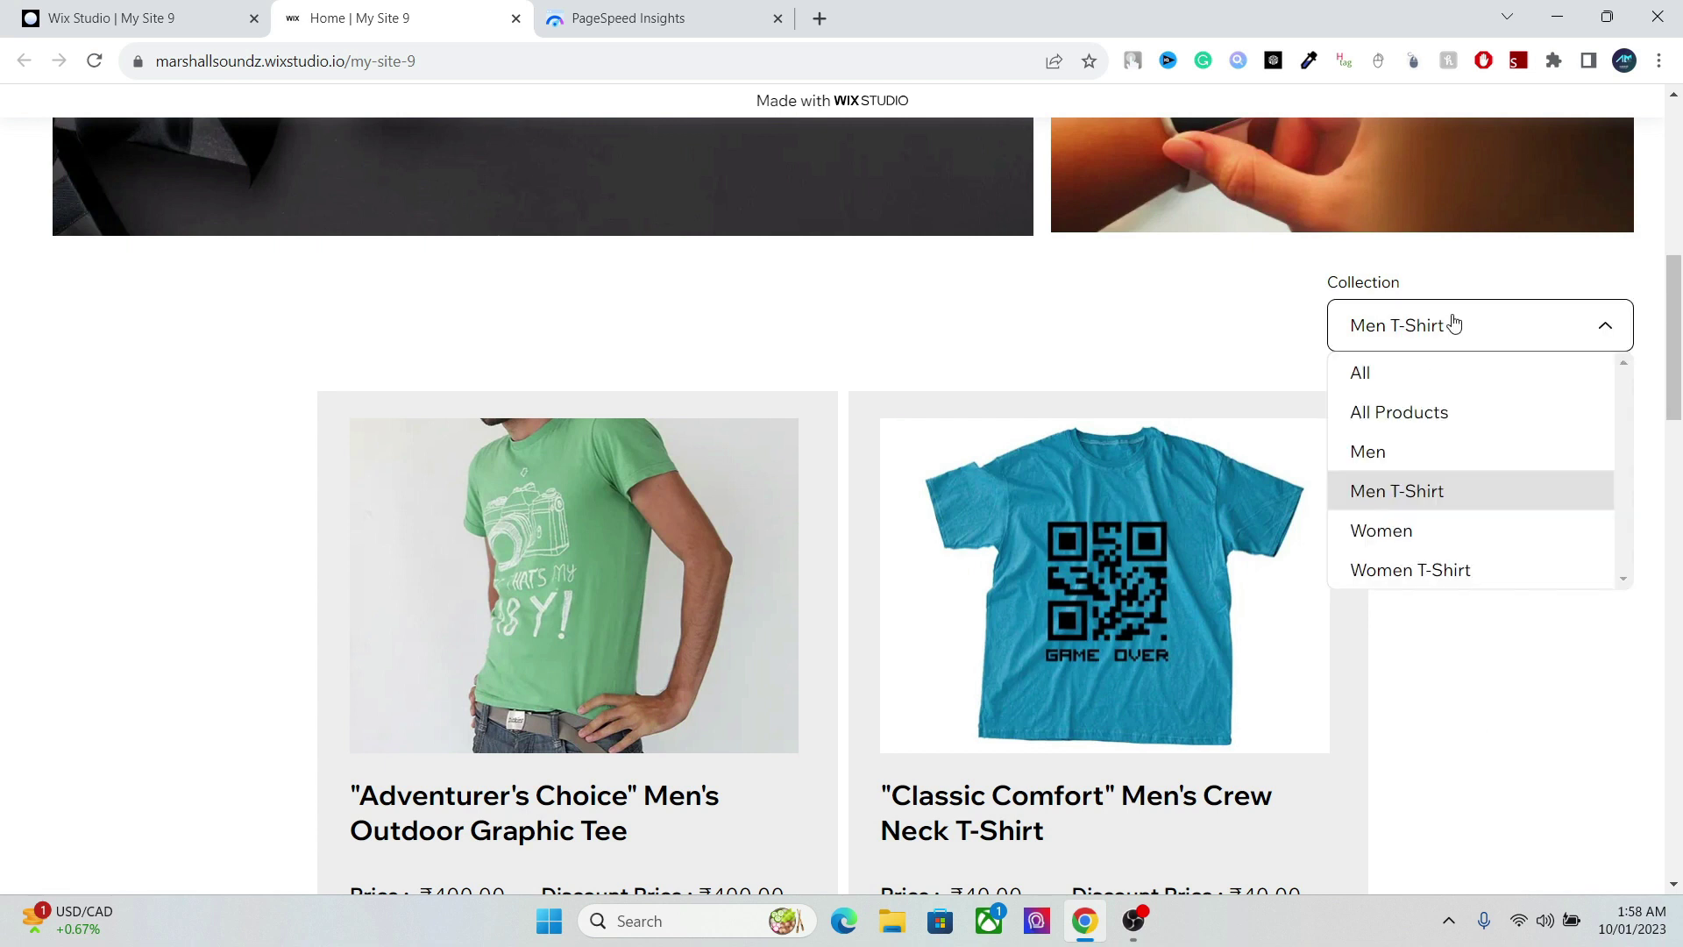
pyautogui.click(1409, 419)
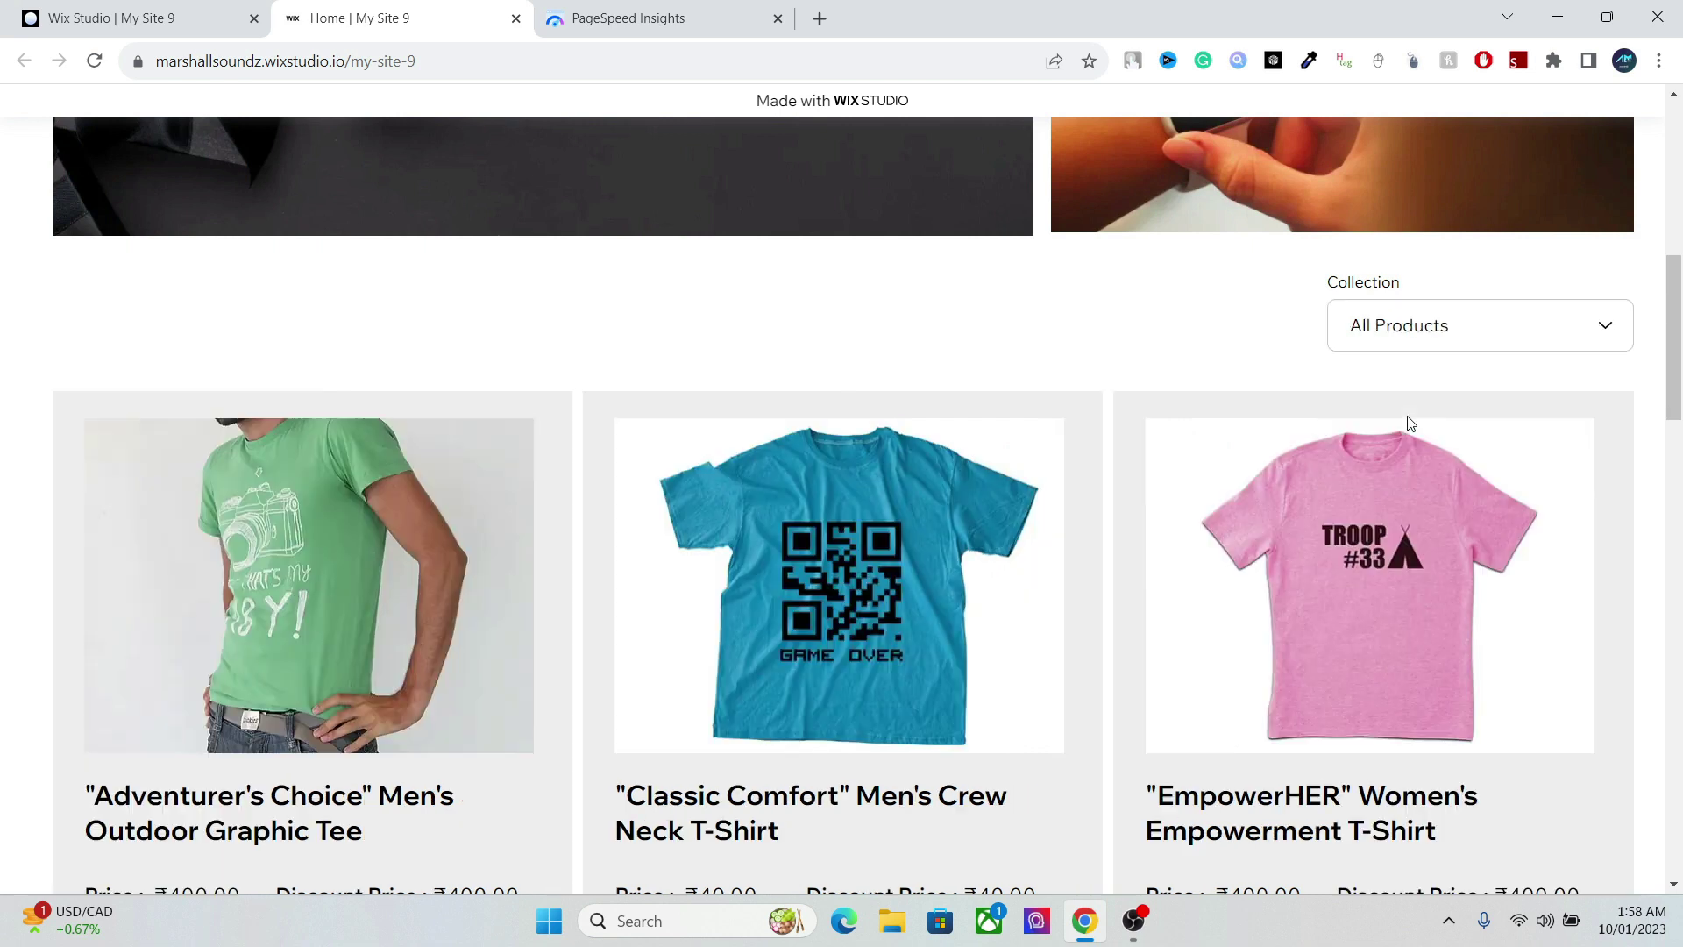
# - Look through the full product list on the live page and choose Men in the Collection filter
pyautogui.scroll(-7, 1638, 491)
pyautogui.scroll(-10, 1641, 532)
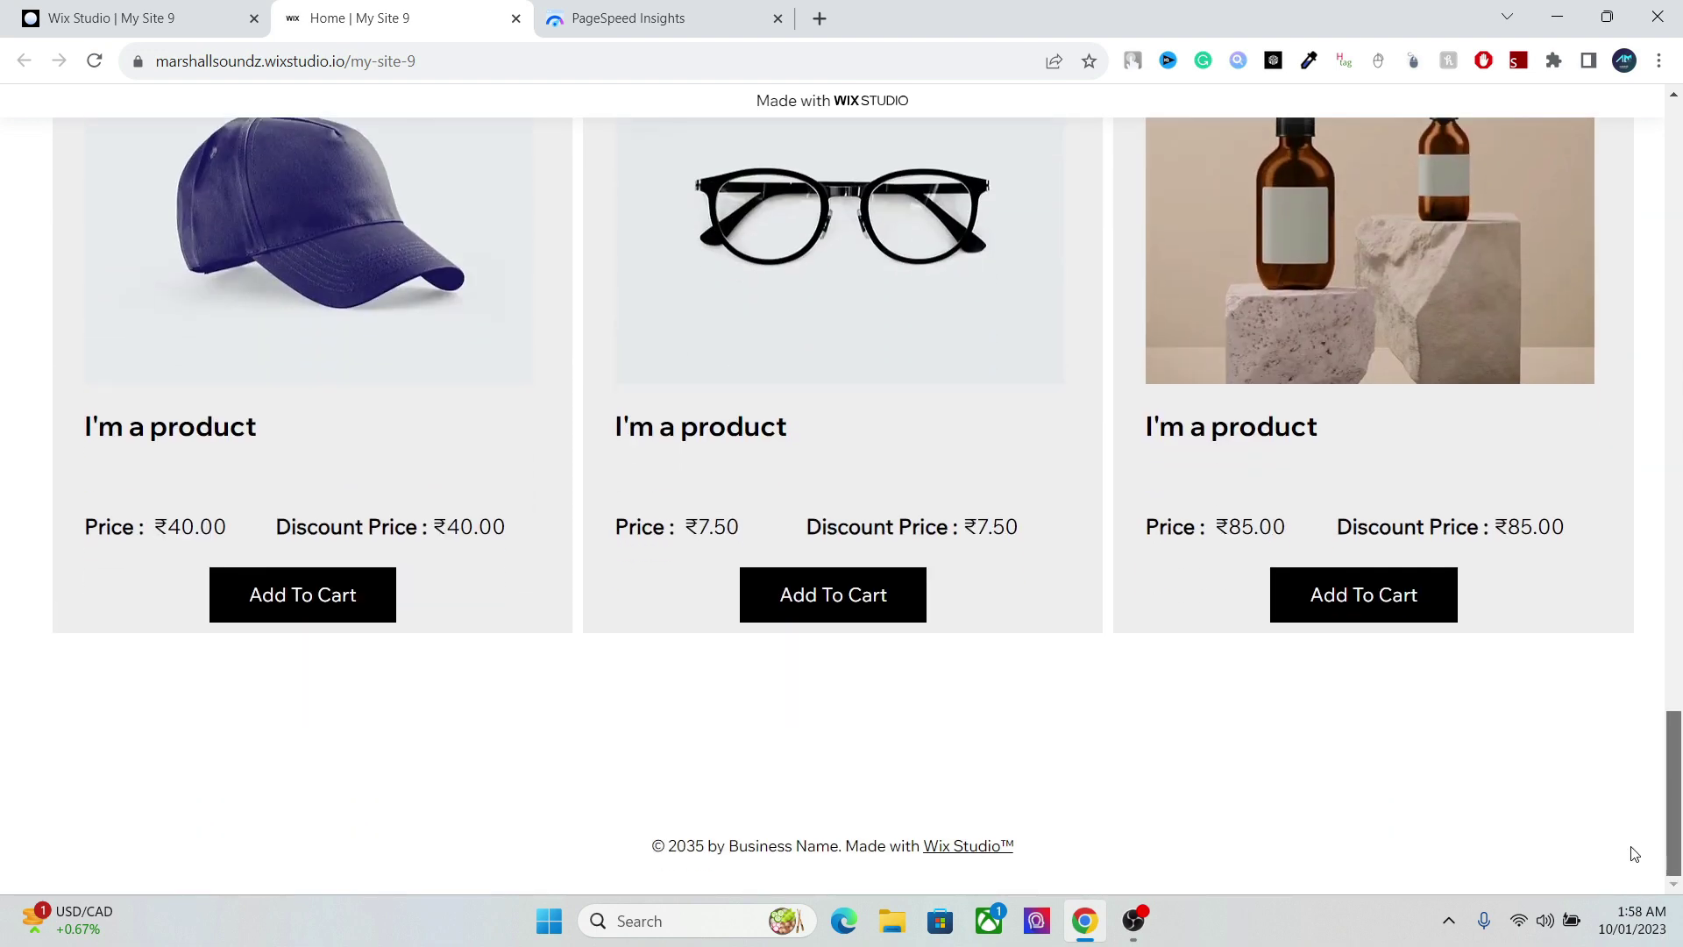
pyautogui.moveTo(1672, 820); pyautogui.dragTo(1662, 409)
pyautogui.click(1442, 203)
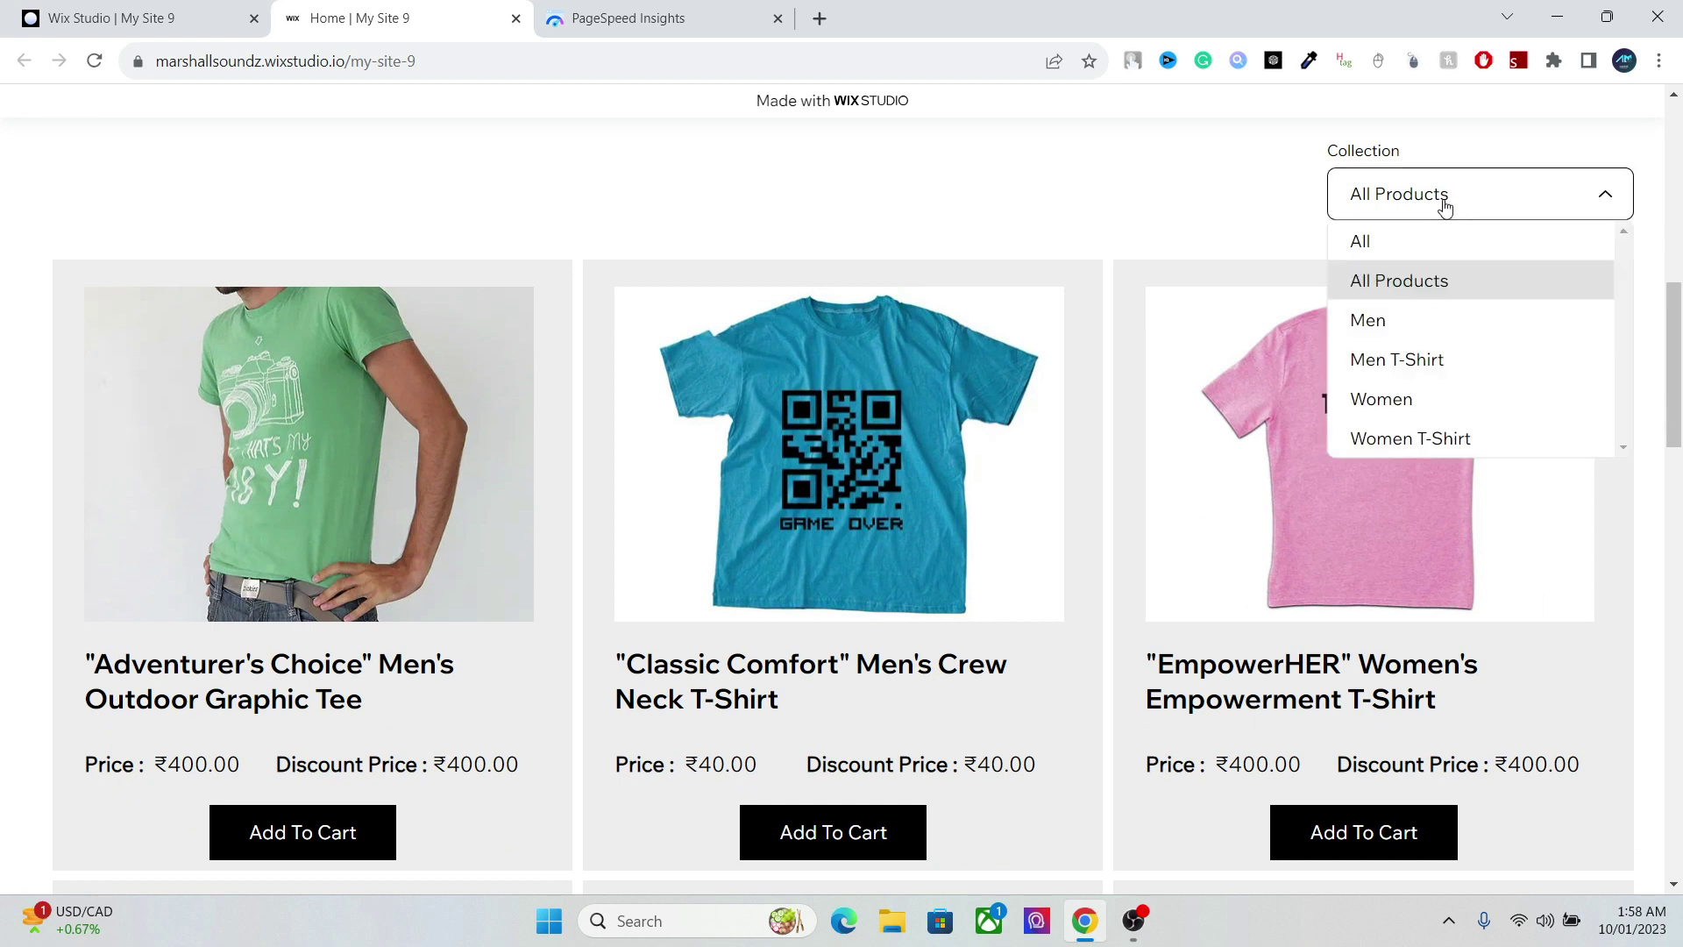
pyautogui.click(1417, 323)
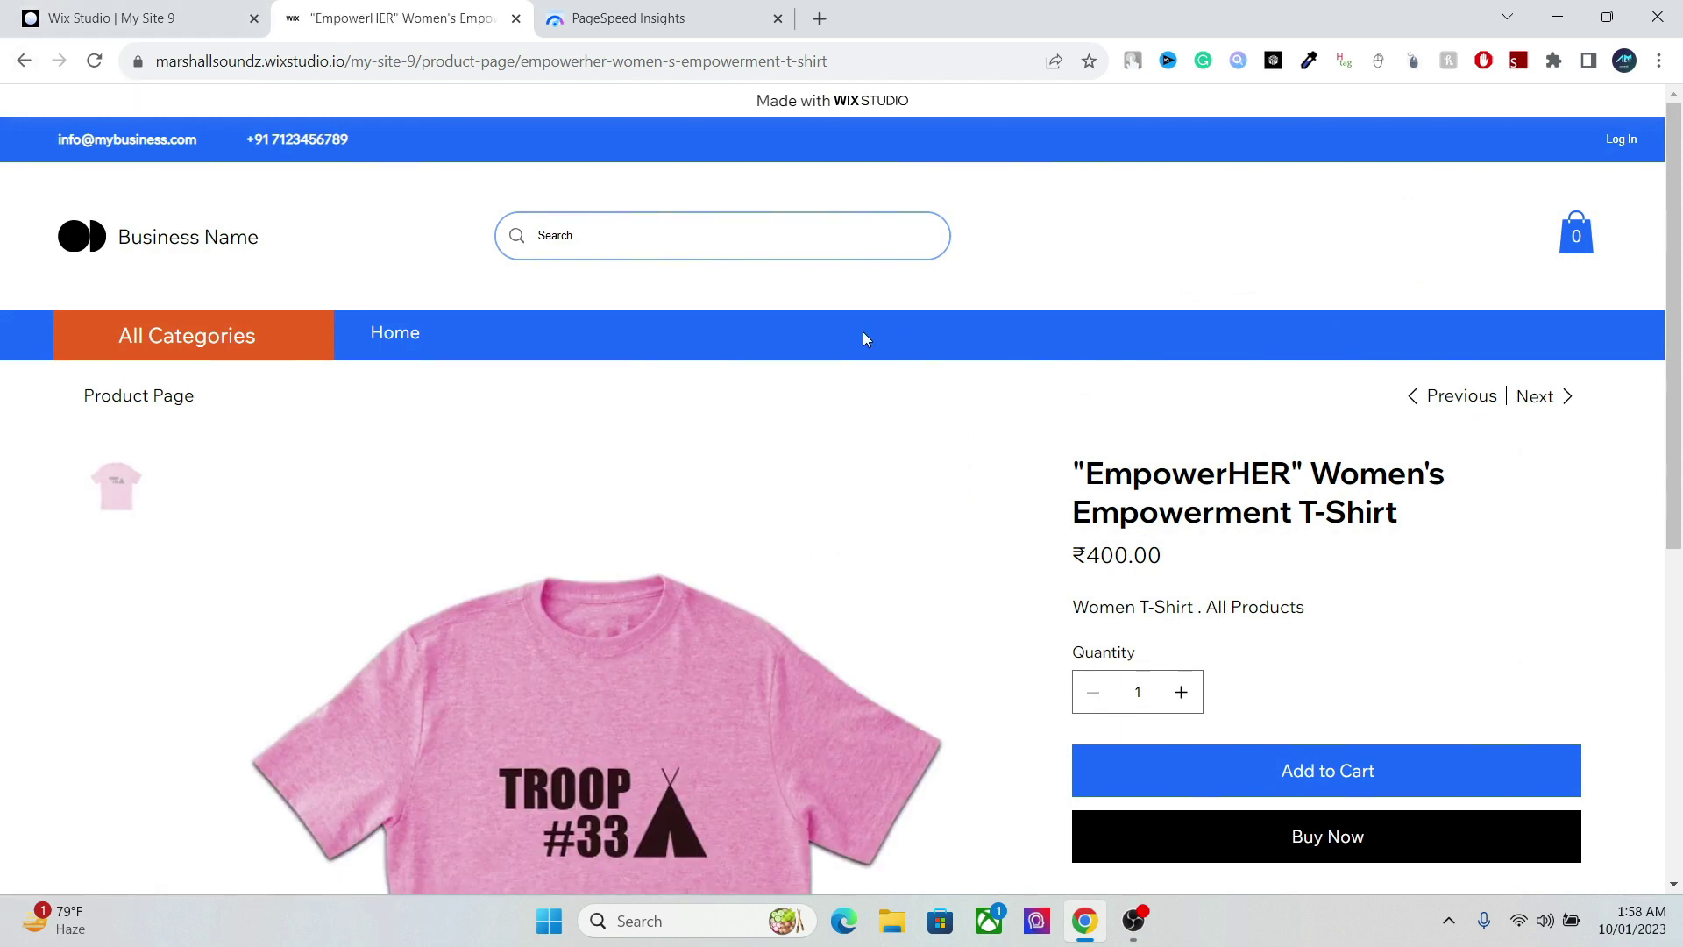
# - Return from the EmpowerHER T-shirt's product page to the product repeater on the home page
pyautogui.click(25, 61)
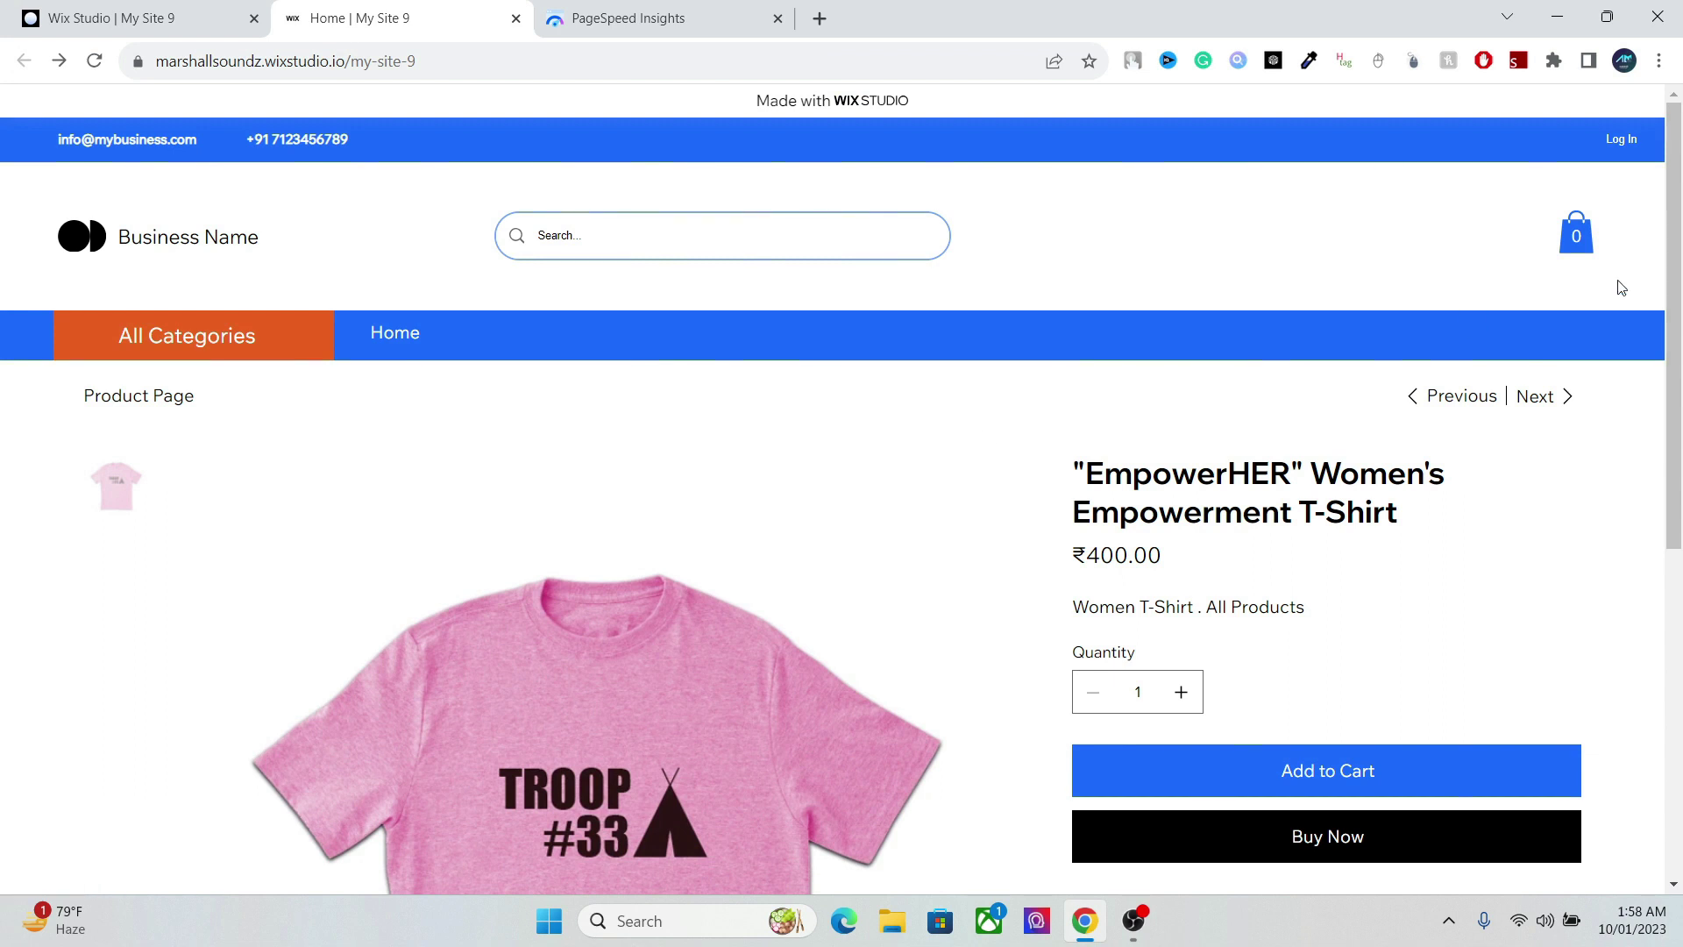
pyautogui.scroll(-2, 1681, 344)
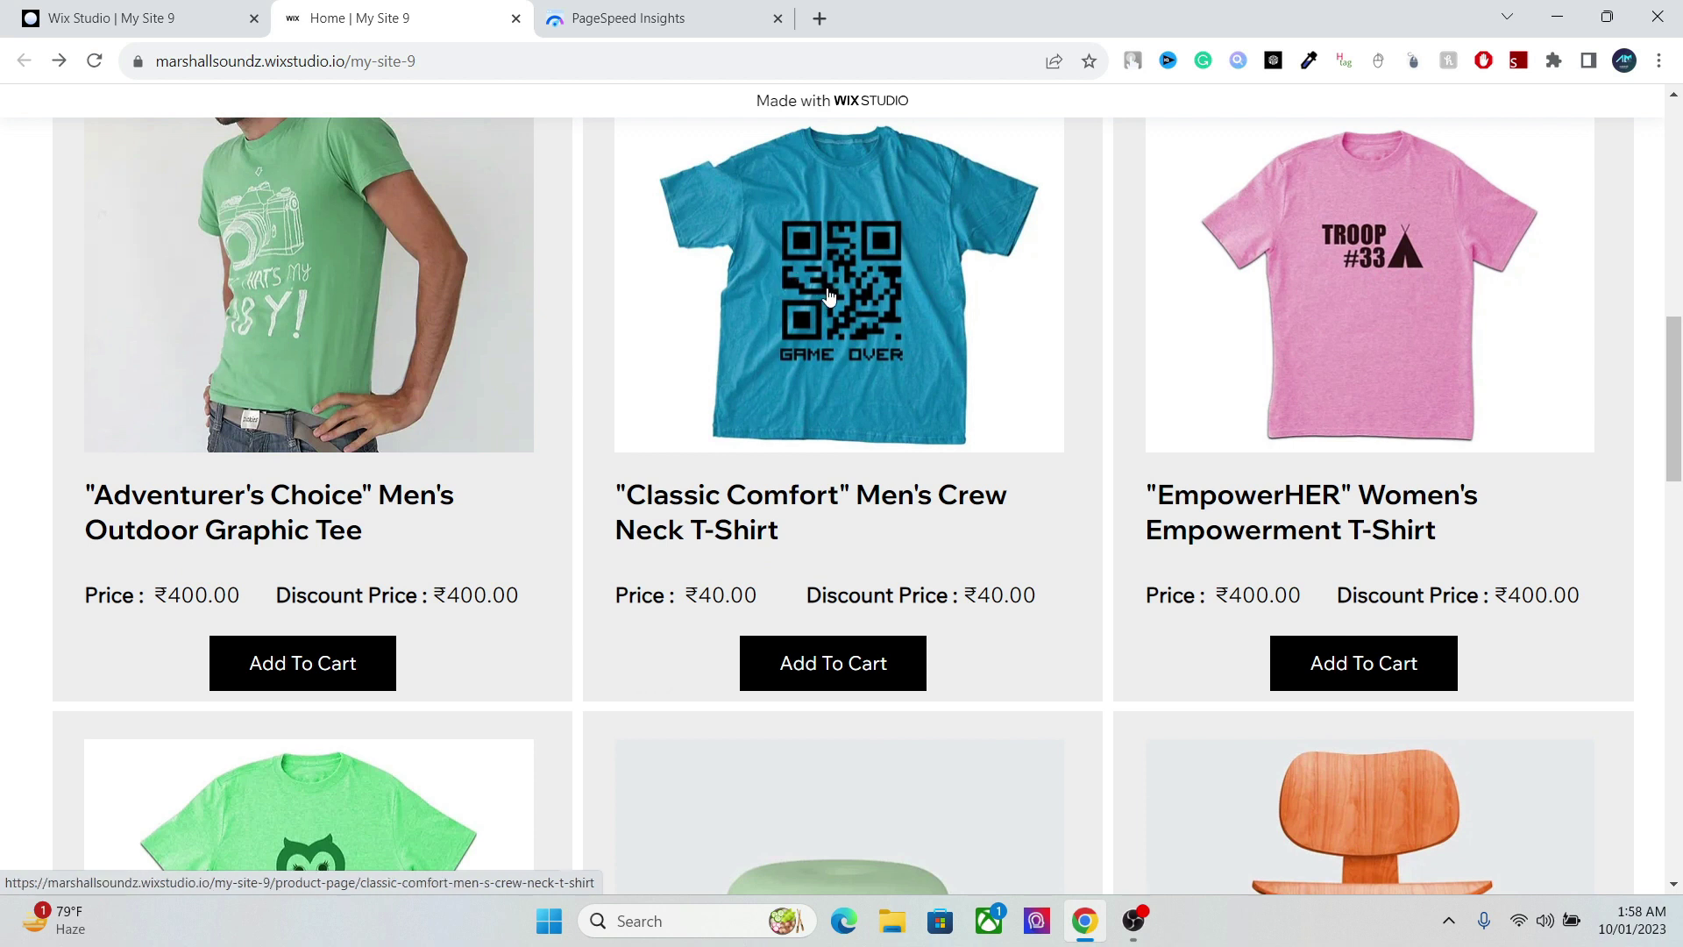
# - Add the "Classic Comfort" Men's Crew Neck T-Shirt to the cart on the live page, and close the cart panel
pyautogui.click(841, 666)
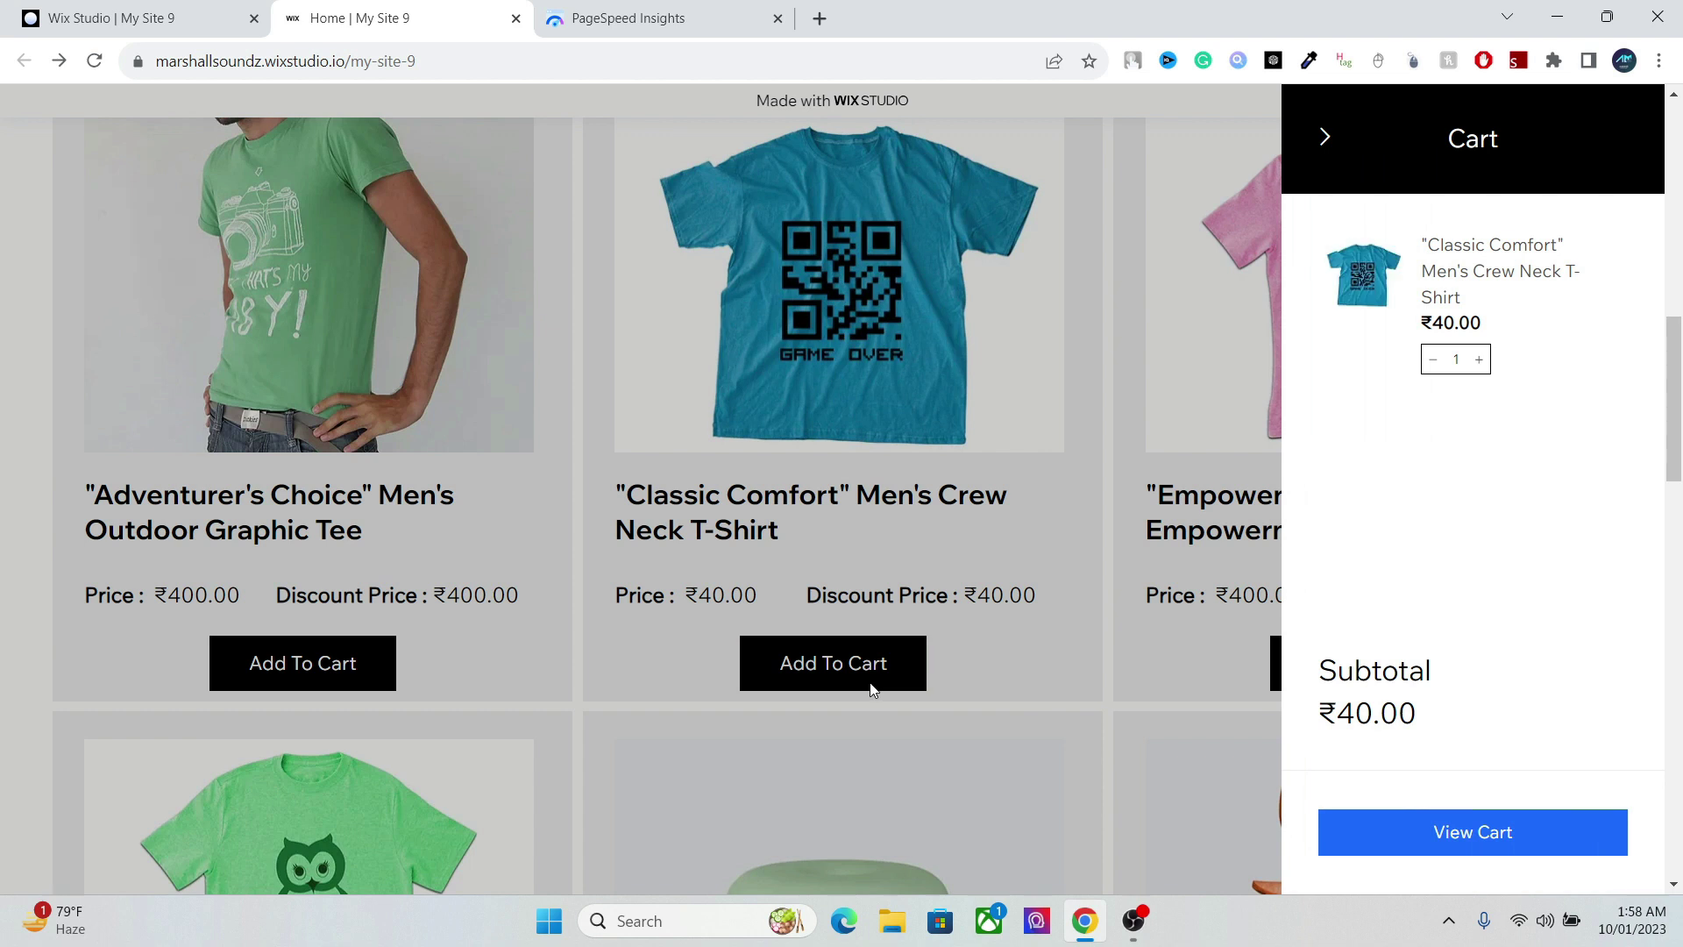
pyautogui.click(1325, 138)
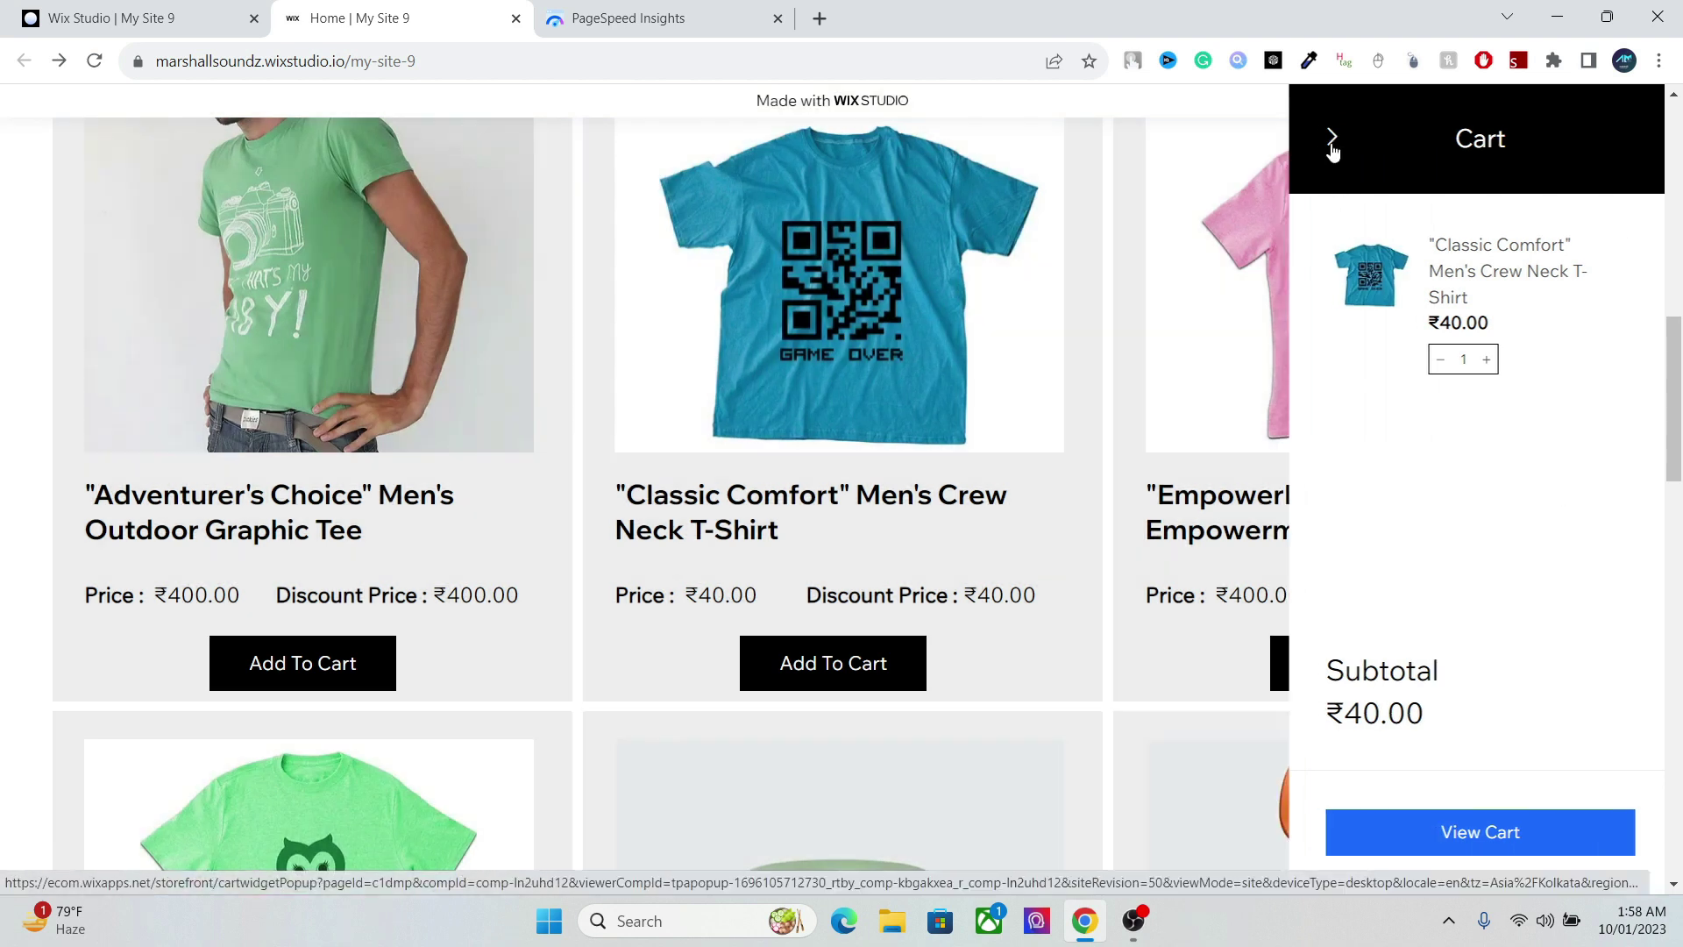
pyautogui.scroll(2, 1679, 368)
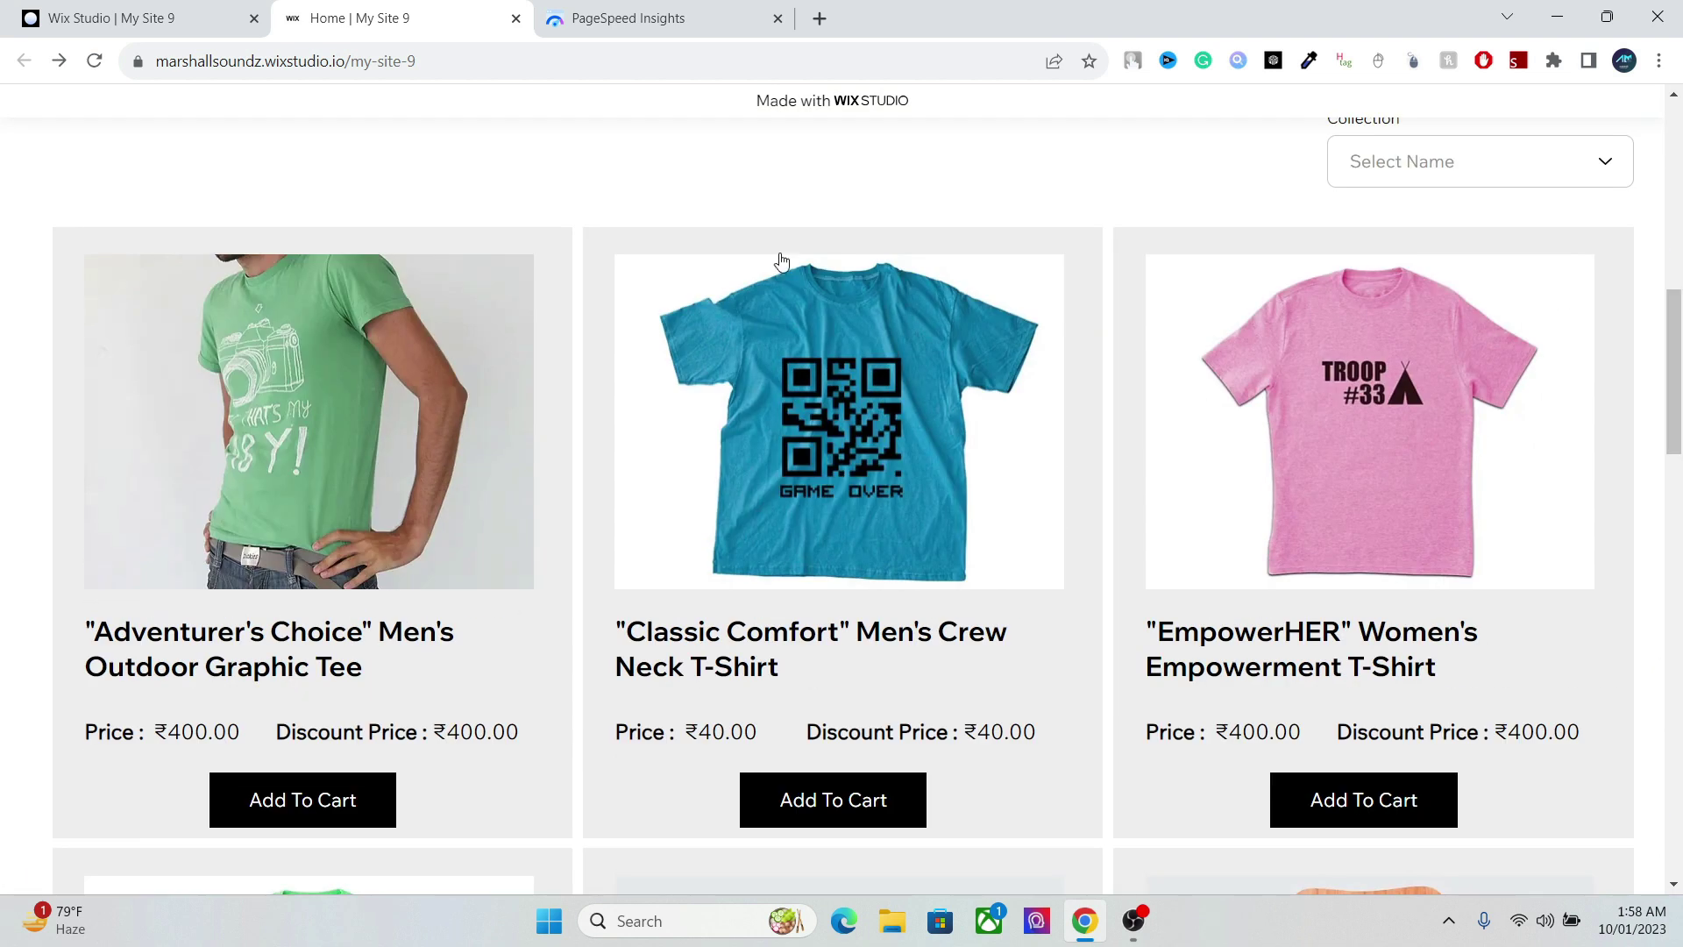
# - Copy the full web address of the live home page
pyautogui.moveTo(403, 70); pyautogui.dragTo(156, 61)
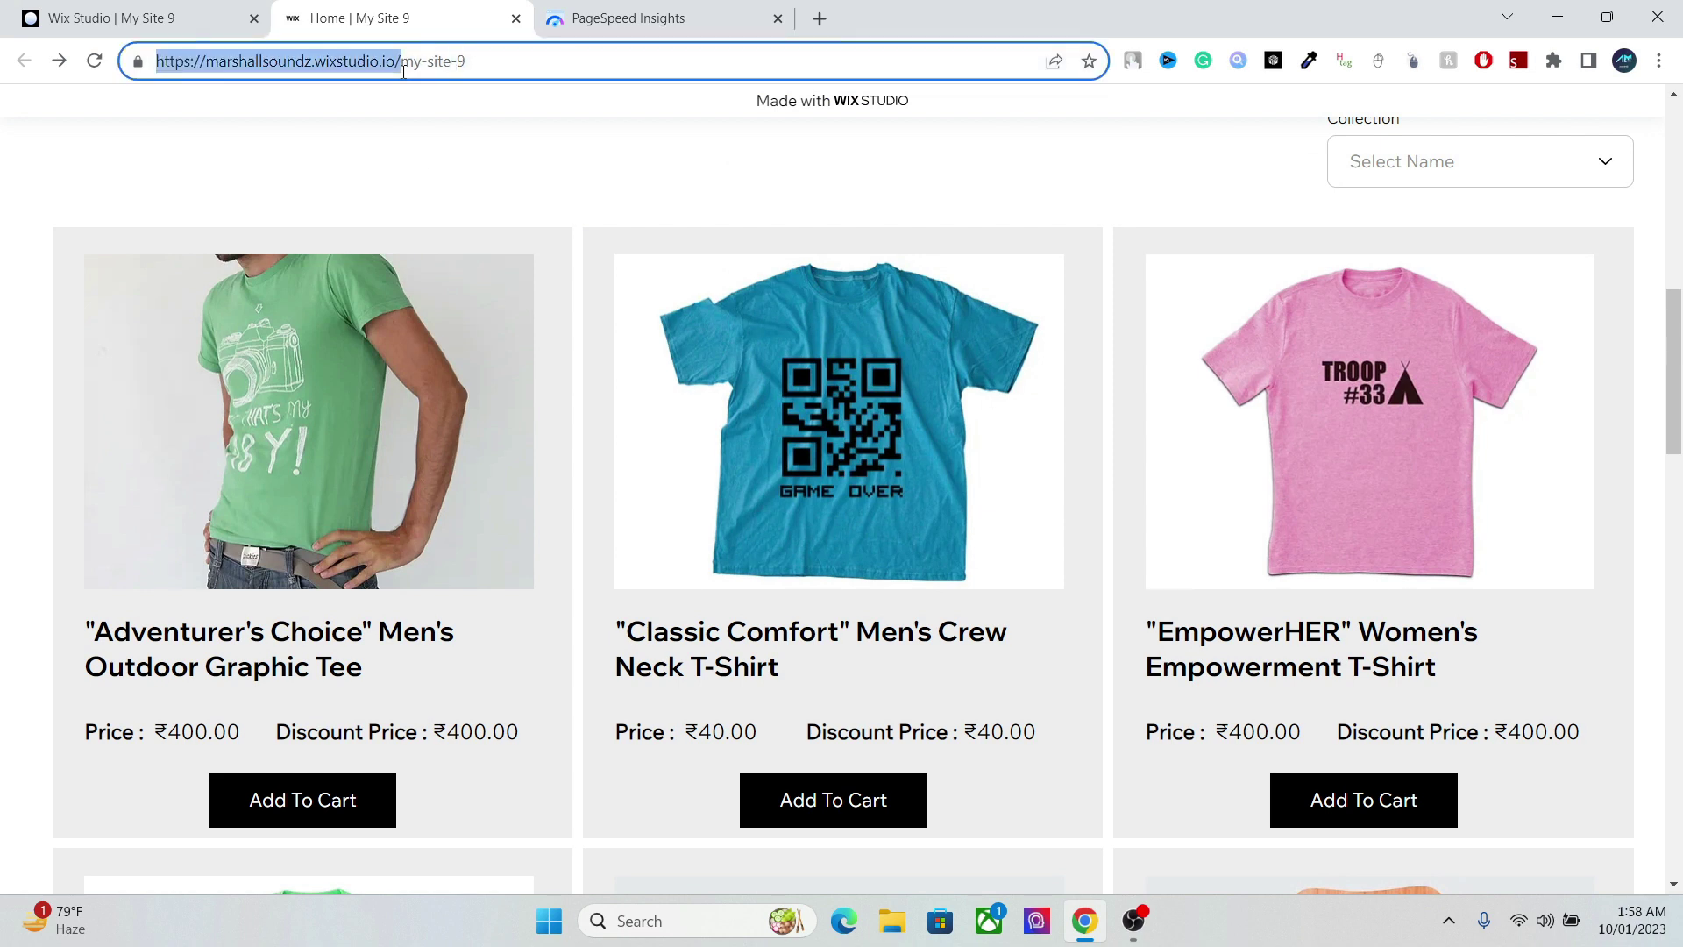
pyautogui.rightClick(403, 73)
pyautogui.click(316, 80)
pyautogui.click(312, 63)
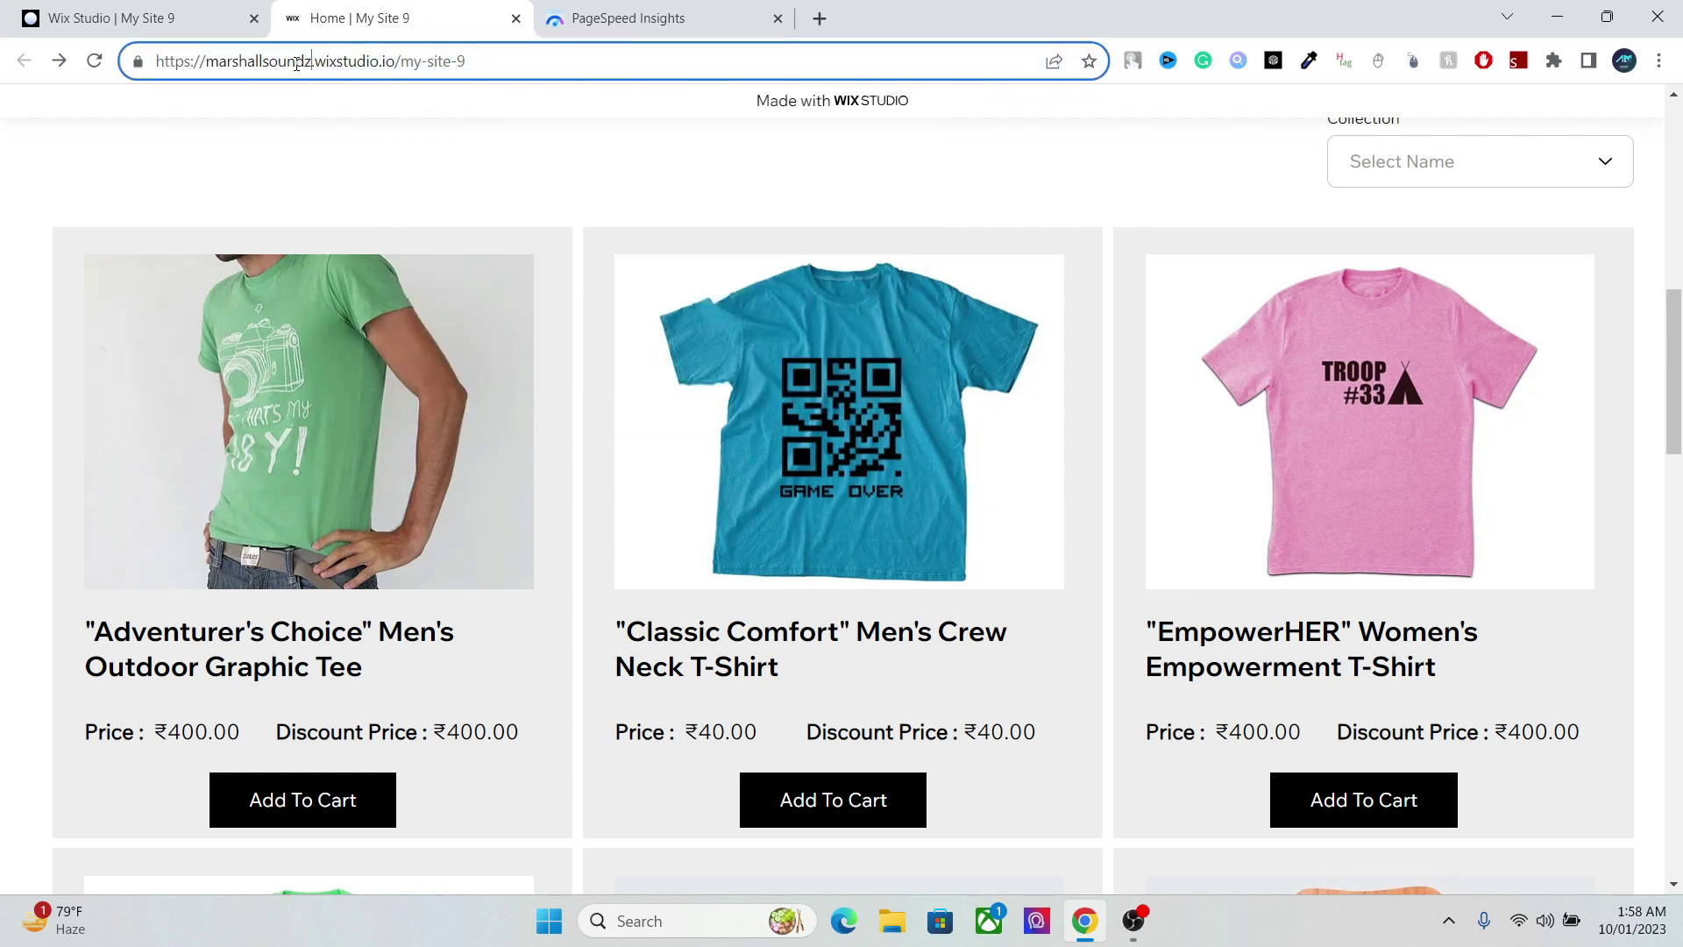
pyautogui.hotkey('ctrl', 'a')
pyautogui.hotkey('ctrl', 'c')
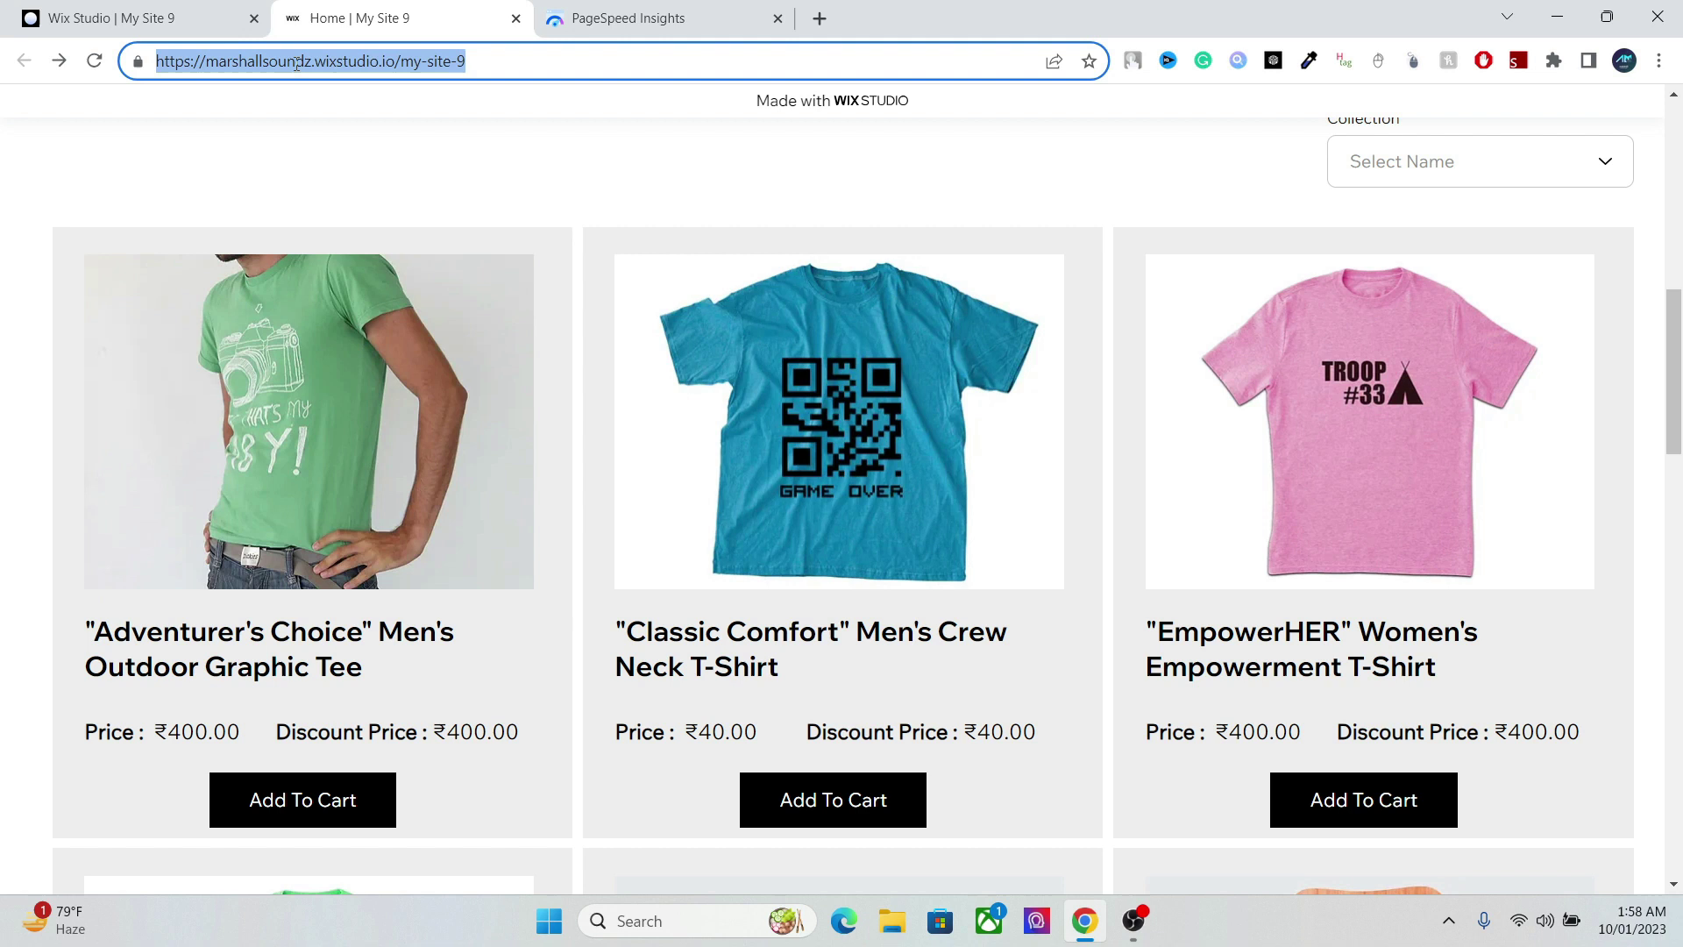
# - Open the PageSpeed Insights start page in a new tab and enter the copied site address for analysis
pyautogui.click(666, 18)
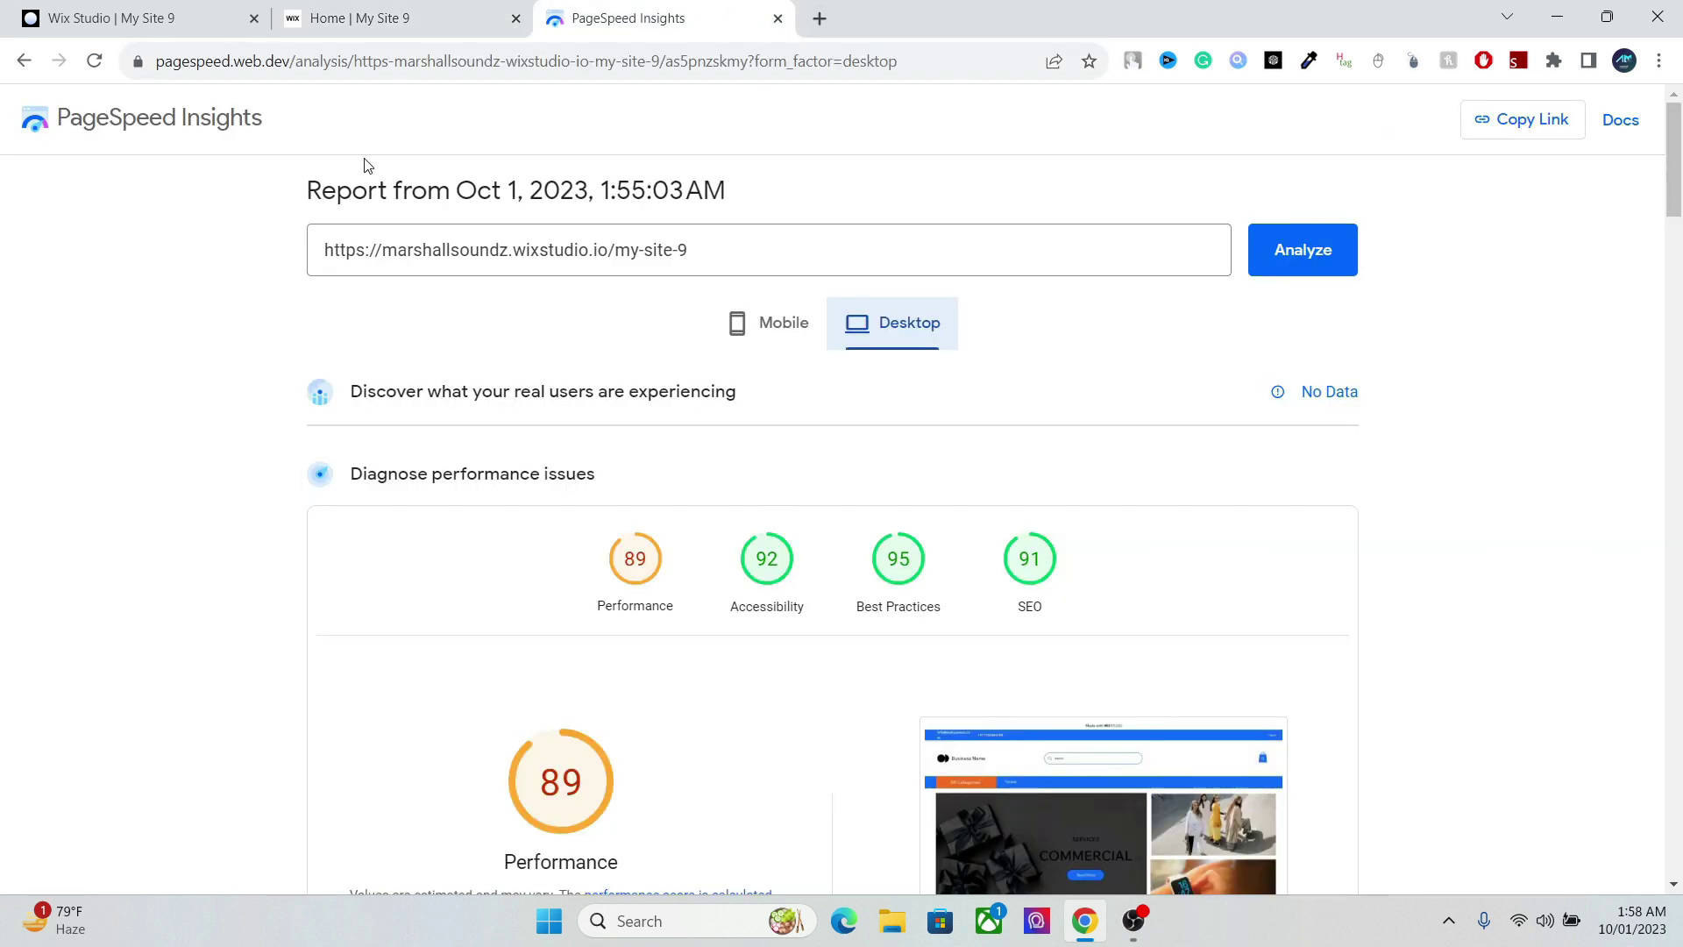
pyautogui.rightClick(219, 128)
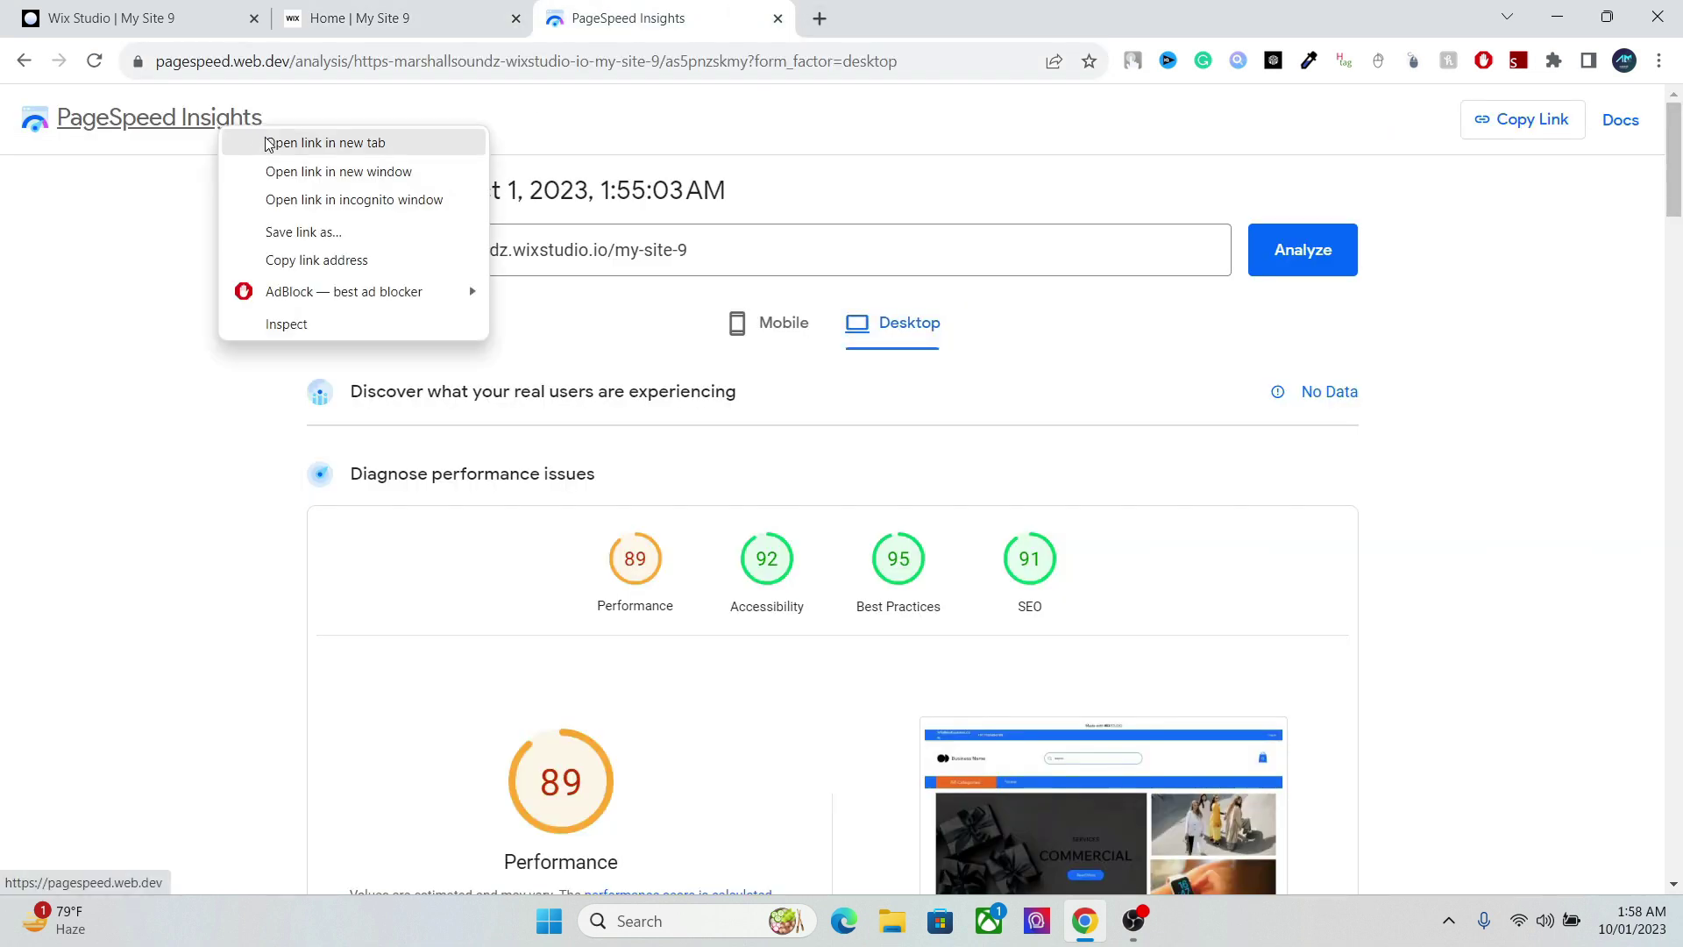
pyautogui.click(269, 144)
pyautogui.click(887, 12)
pyautogui.rightClick(632, 190)
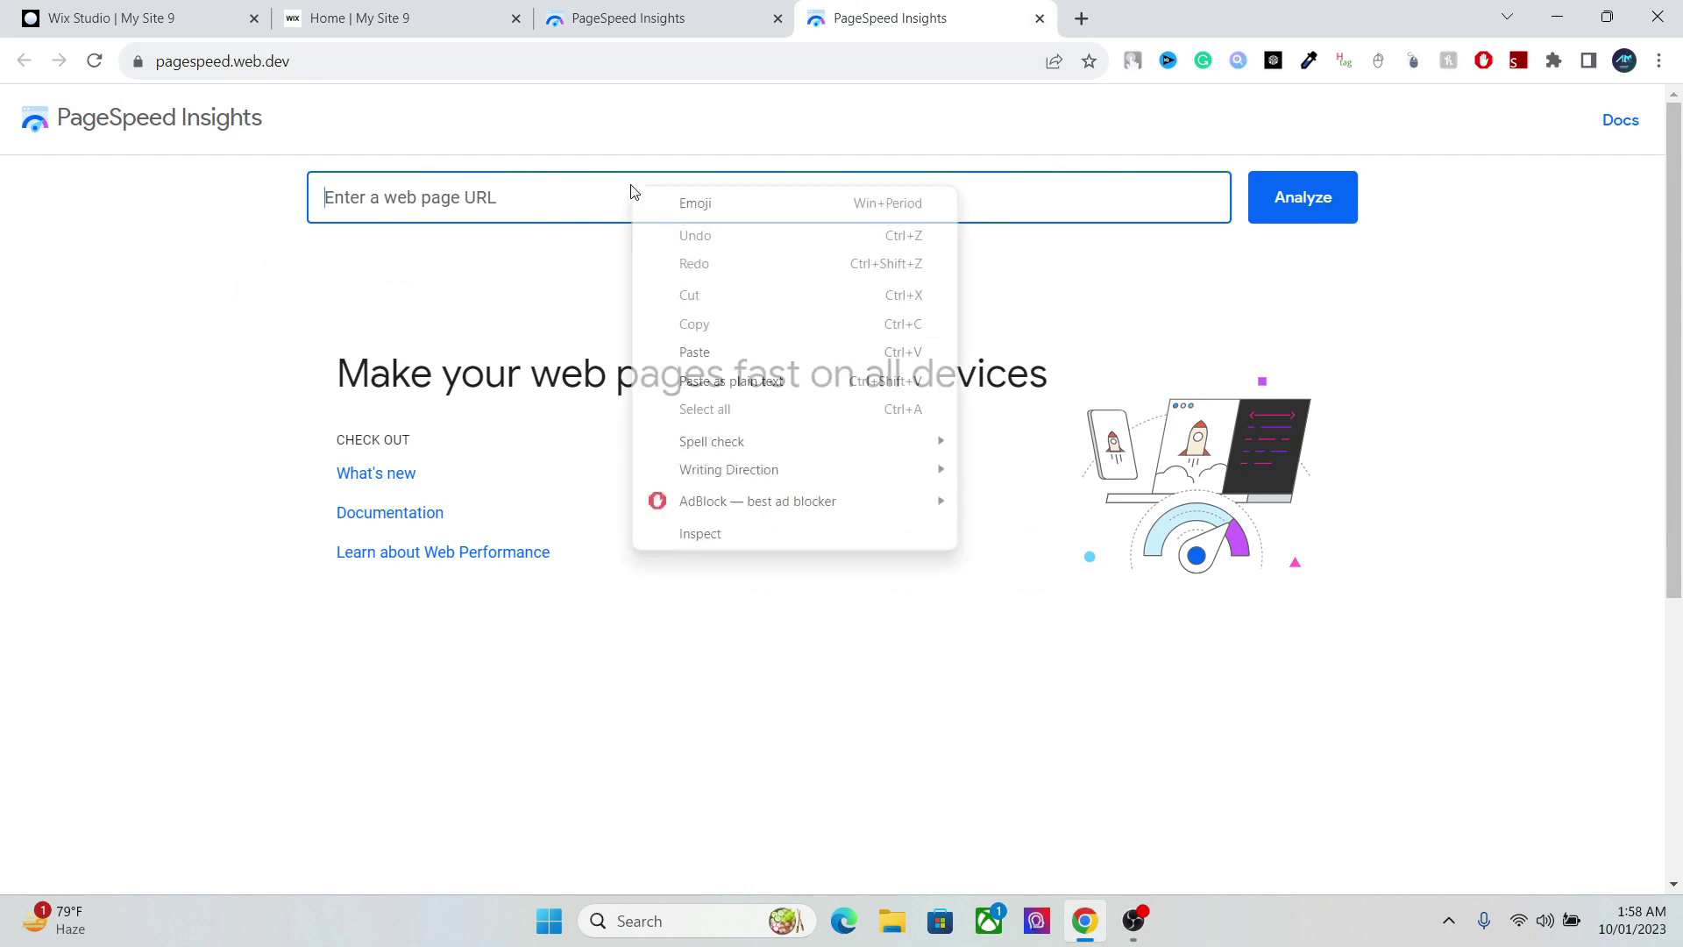
pyautogui.click(735, 362)
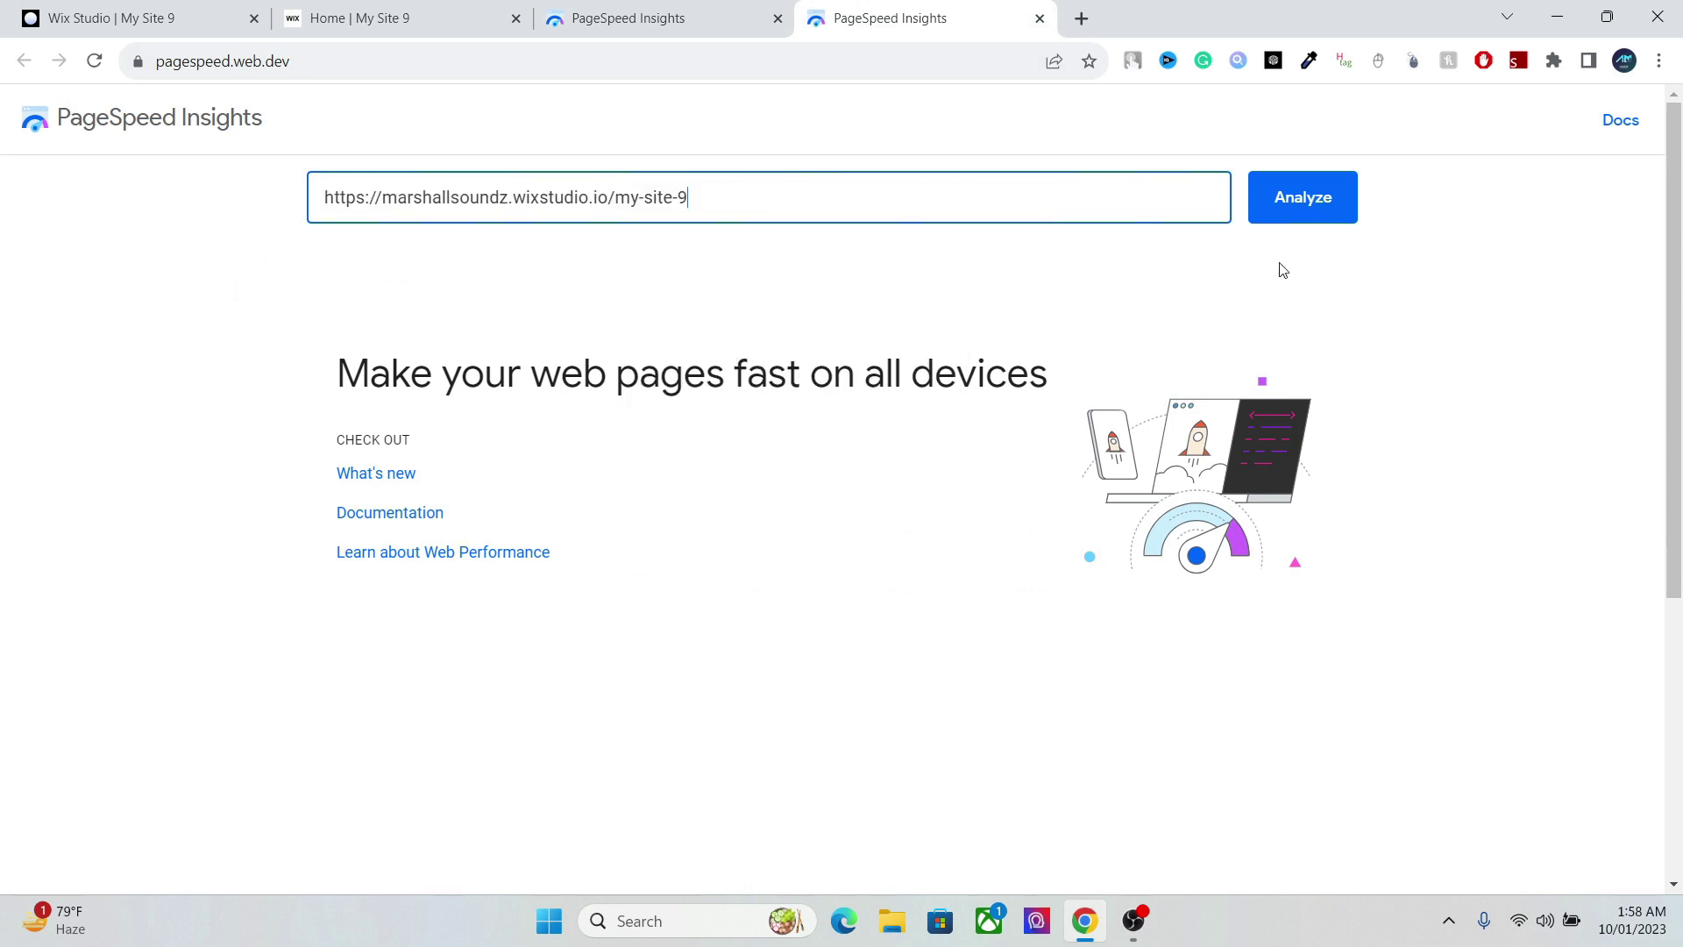
# - Run the page speed analysis and examine the desktop report's scores
pyautogui.click(1284, 210)
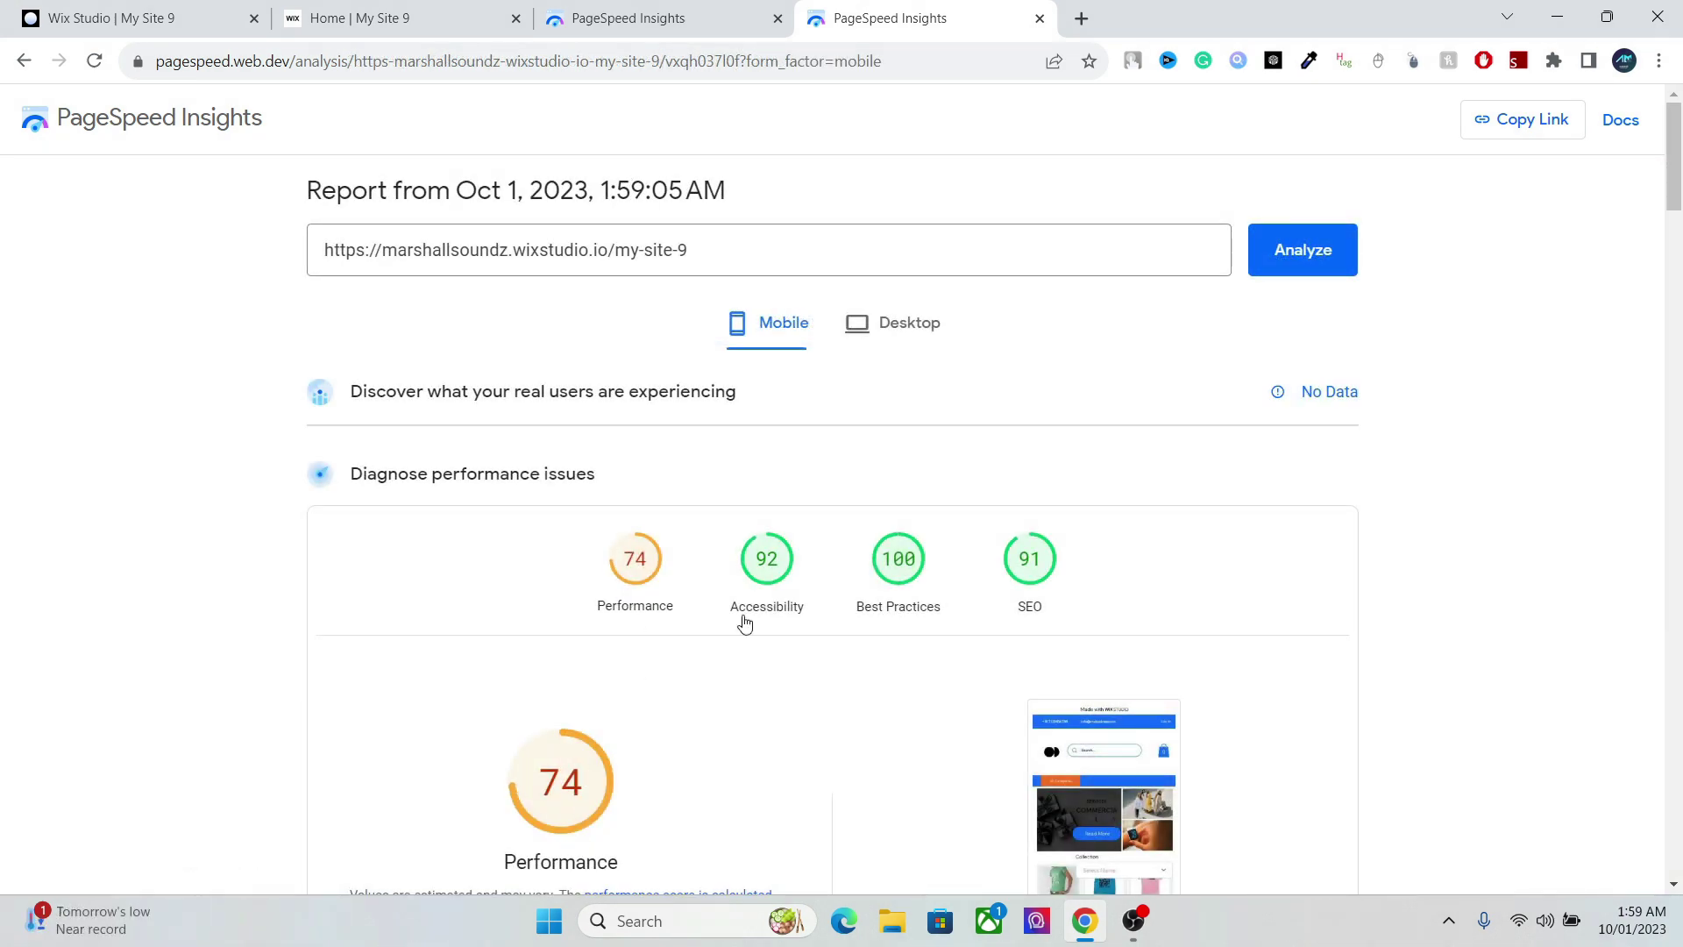
pyautogui.click(871, 347)
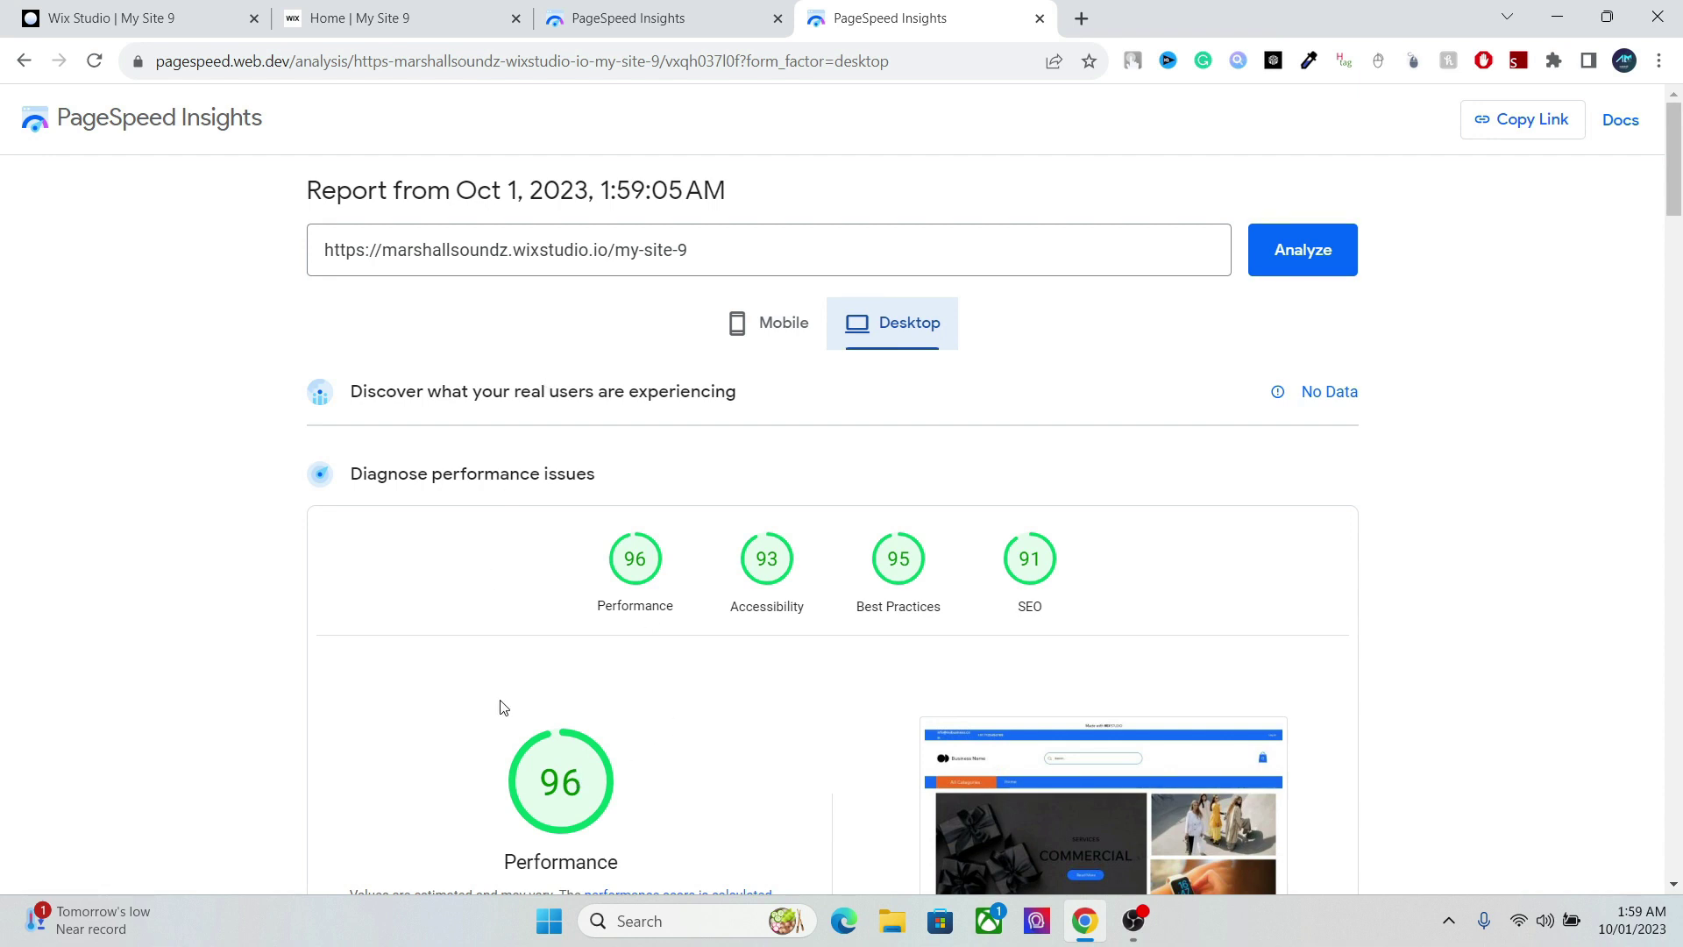
pyautogui.moveTo(1672, 215); pyautogui.dragTo(1673, 241)
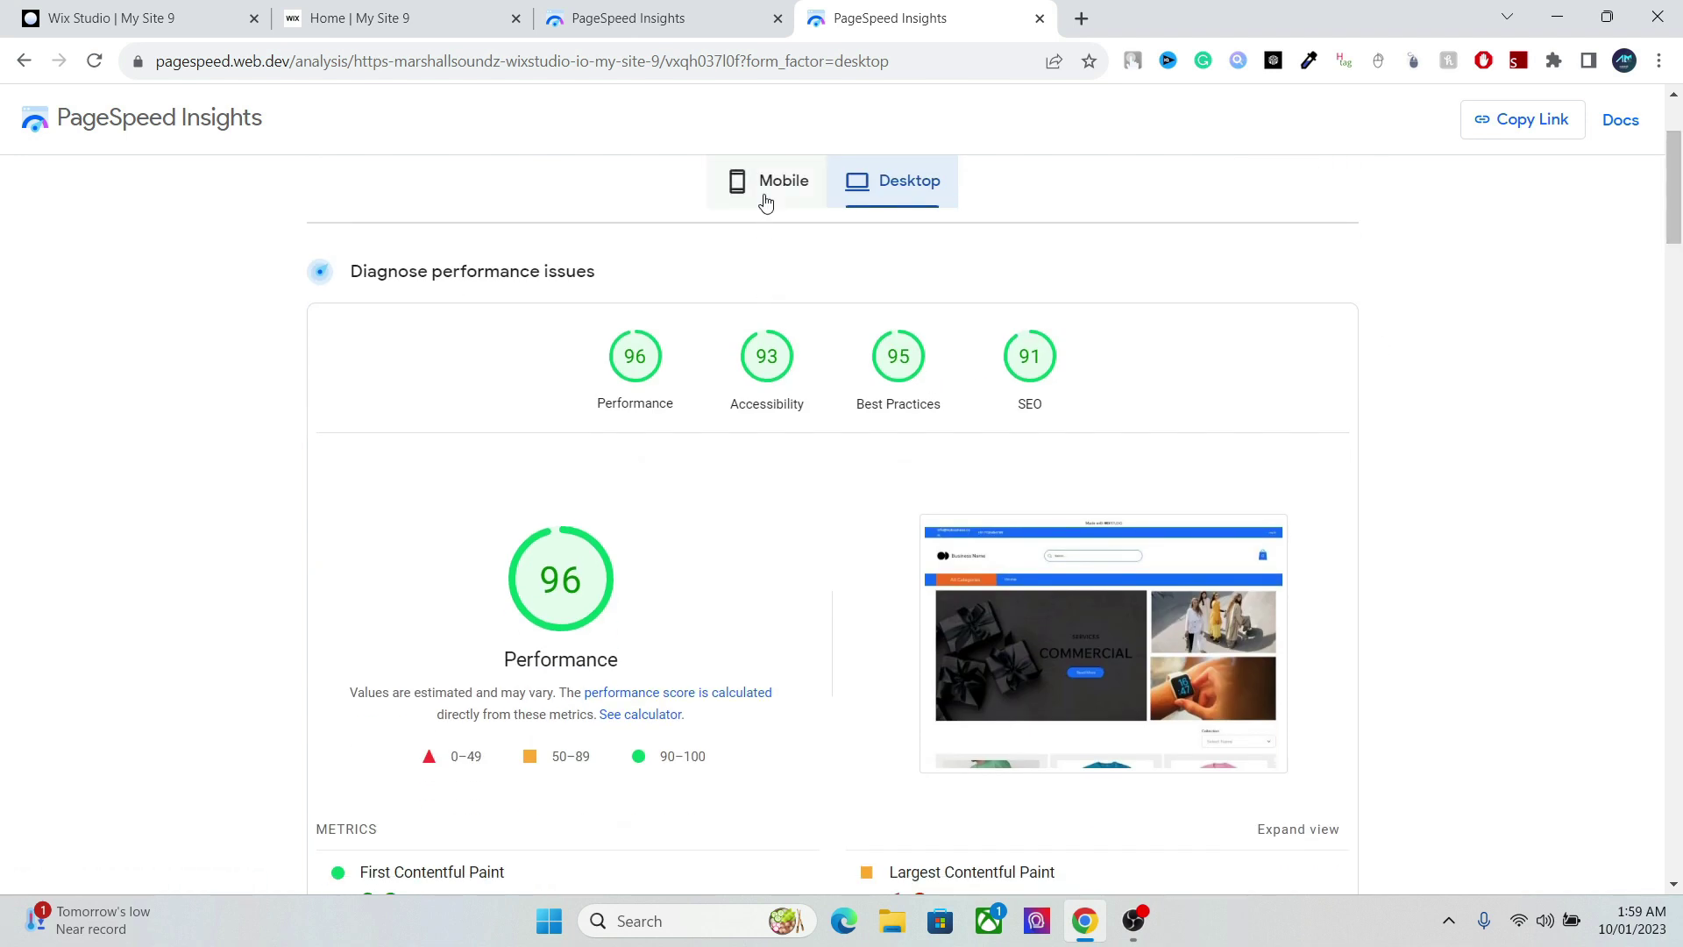
# - Return to the Wix Studio editor, dismiss the publish confirmation and review the dataset settings behind the Collection dropdown
pyautogui.click(381, 16)
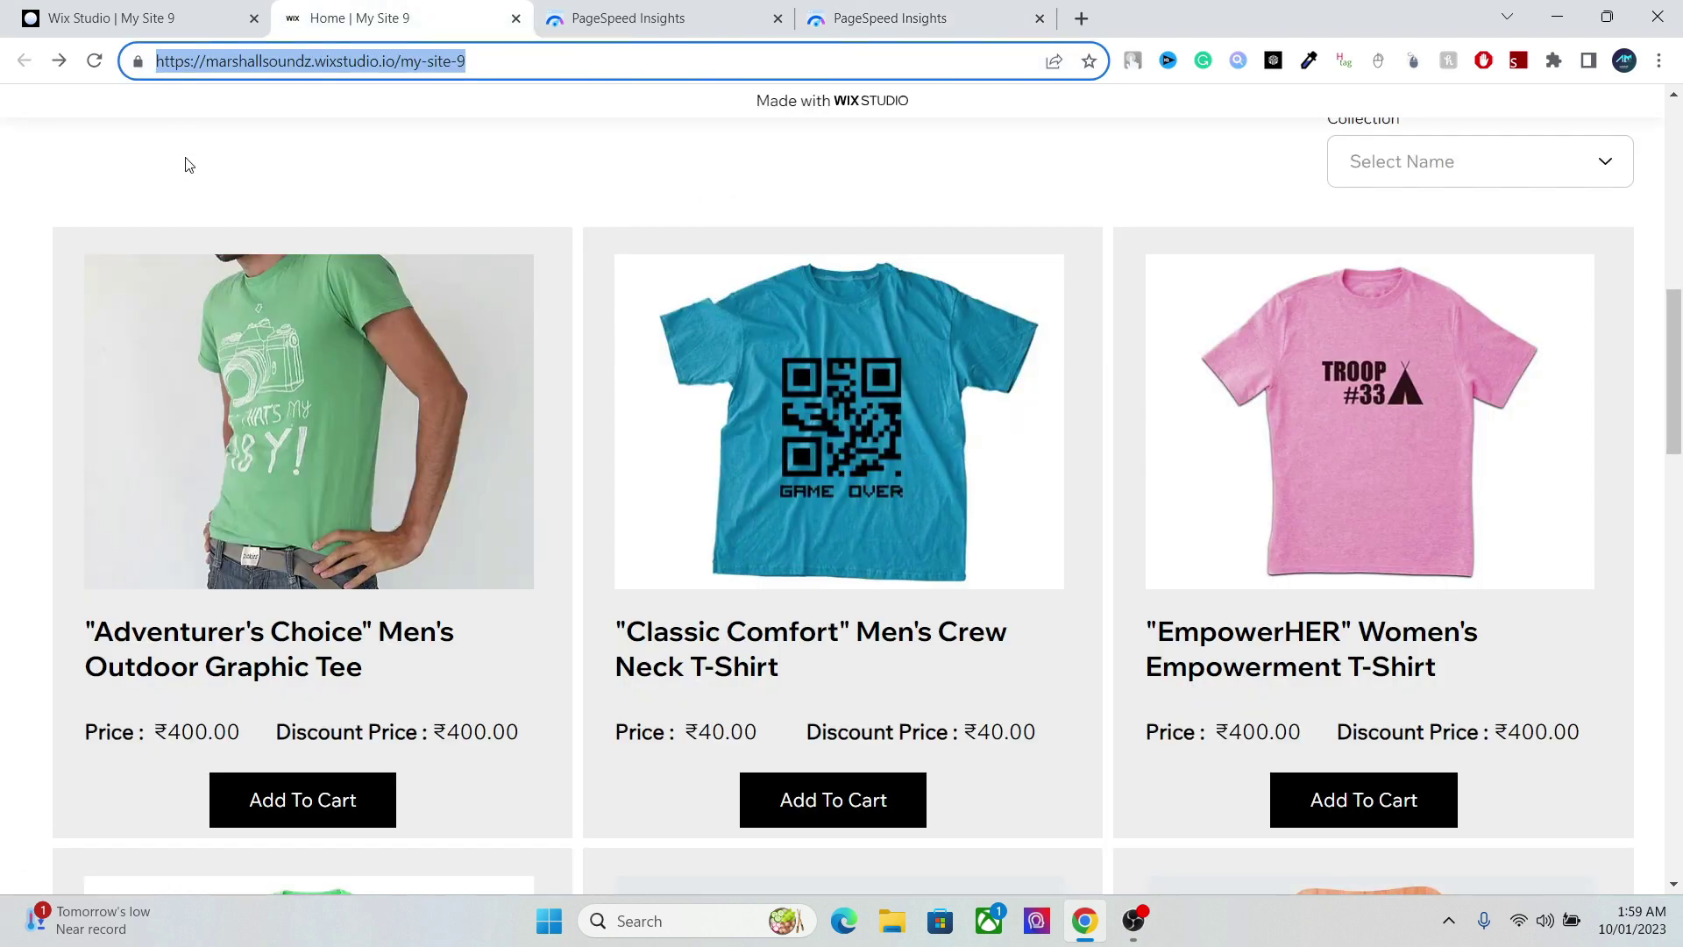
pyautogui.click(162, 12)
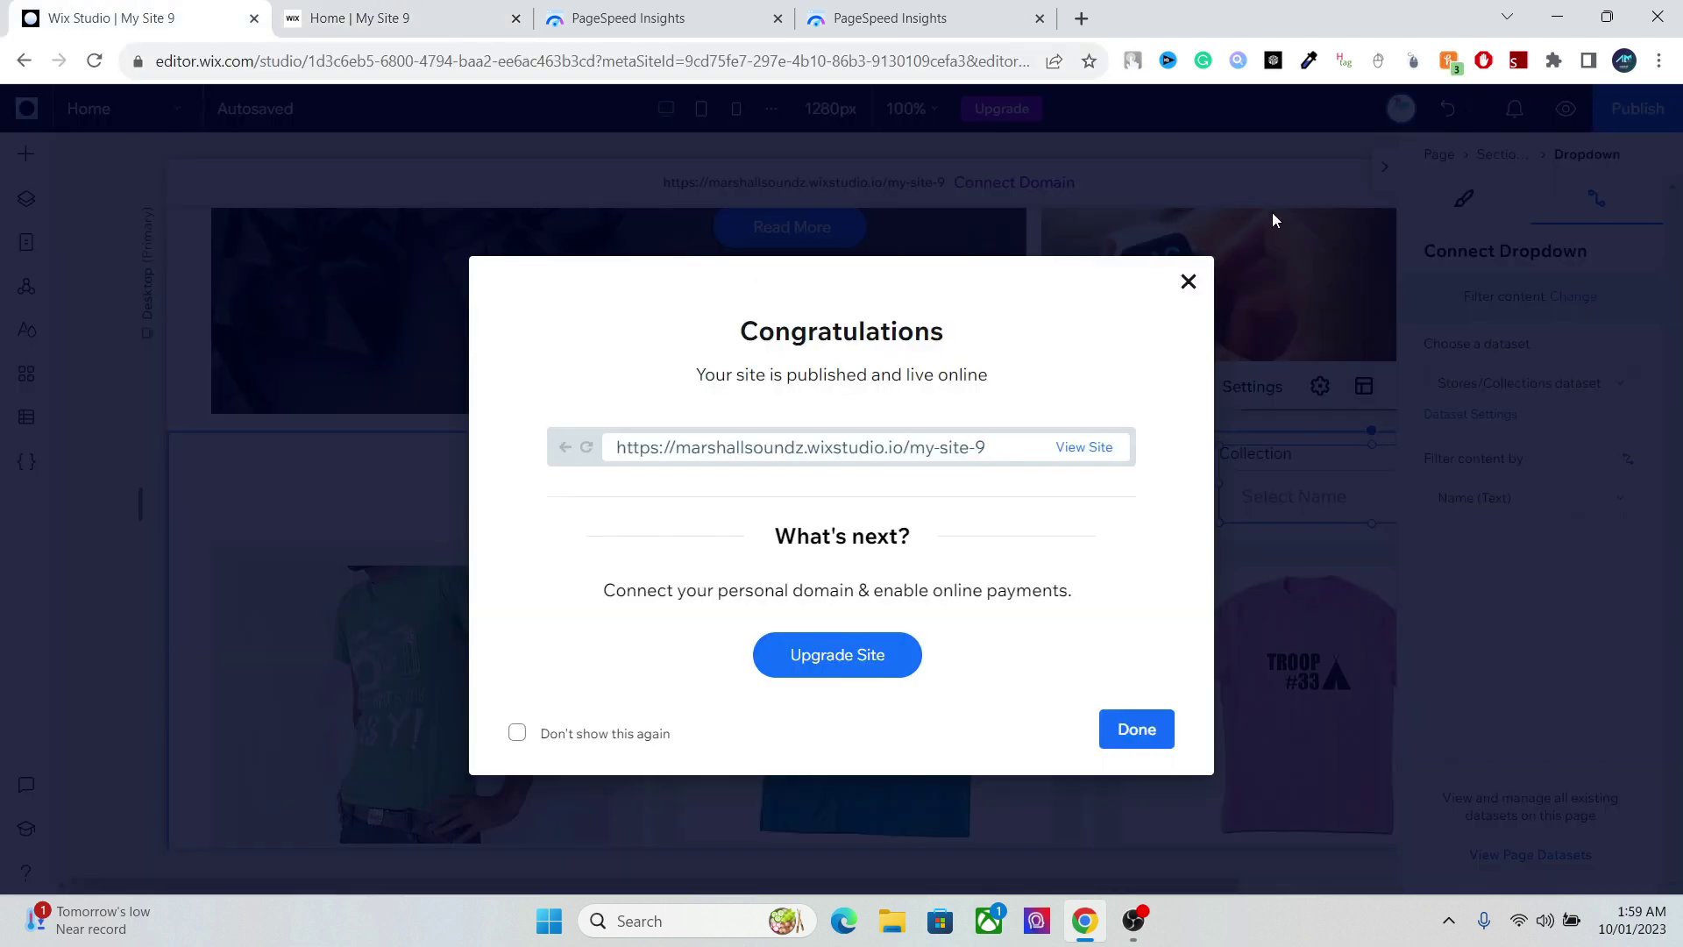
pyautogui.click(1190, 281)
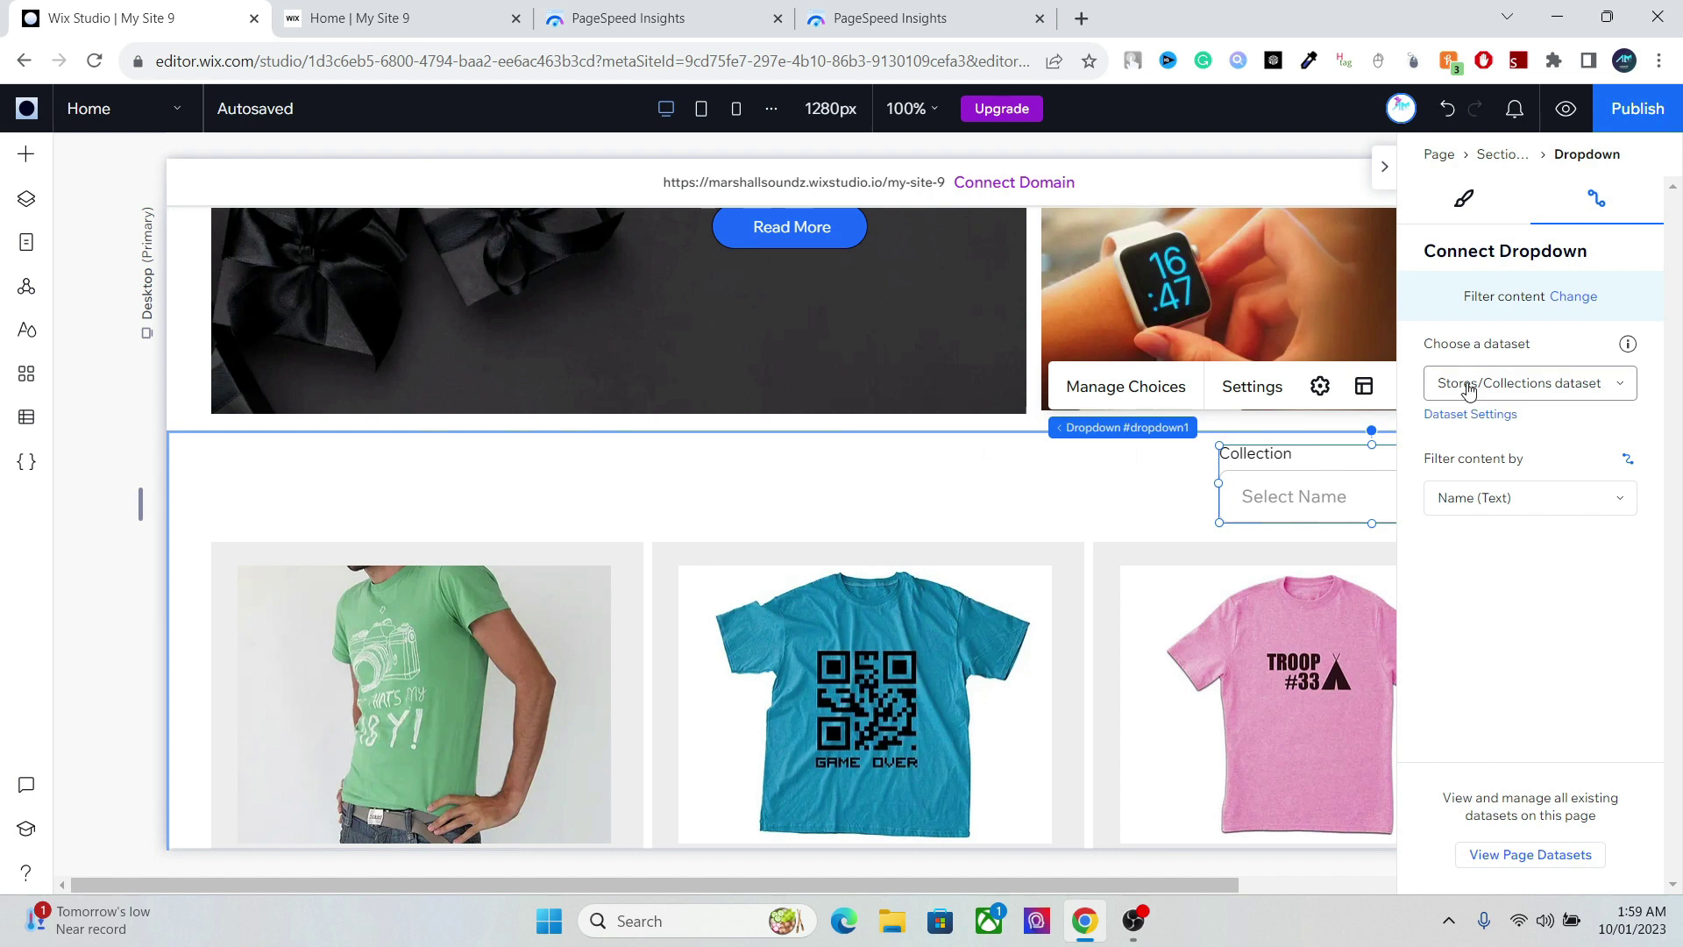
pyautogui.click(1458, 414)
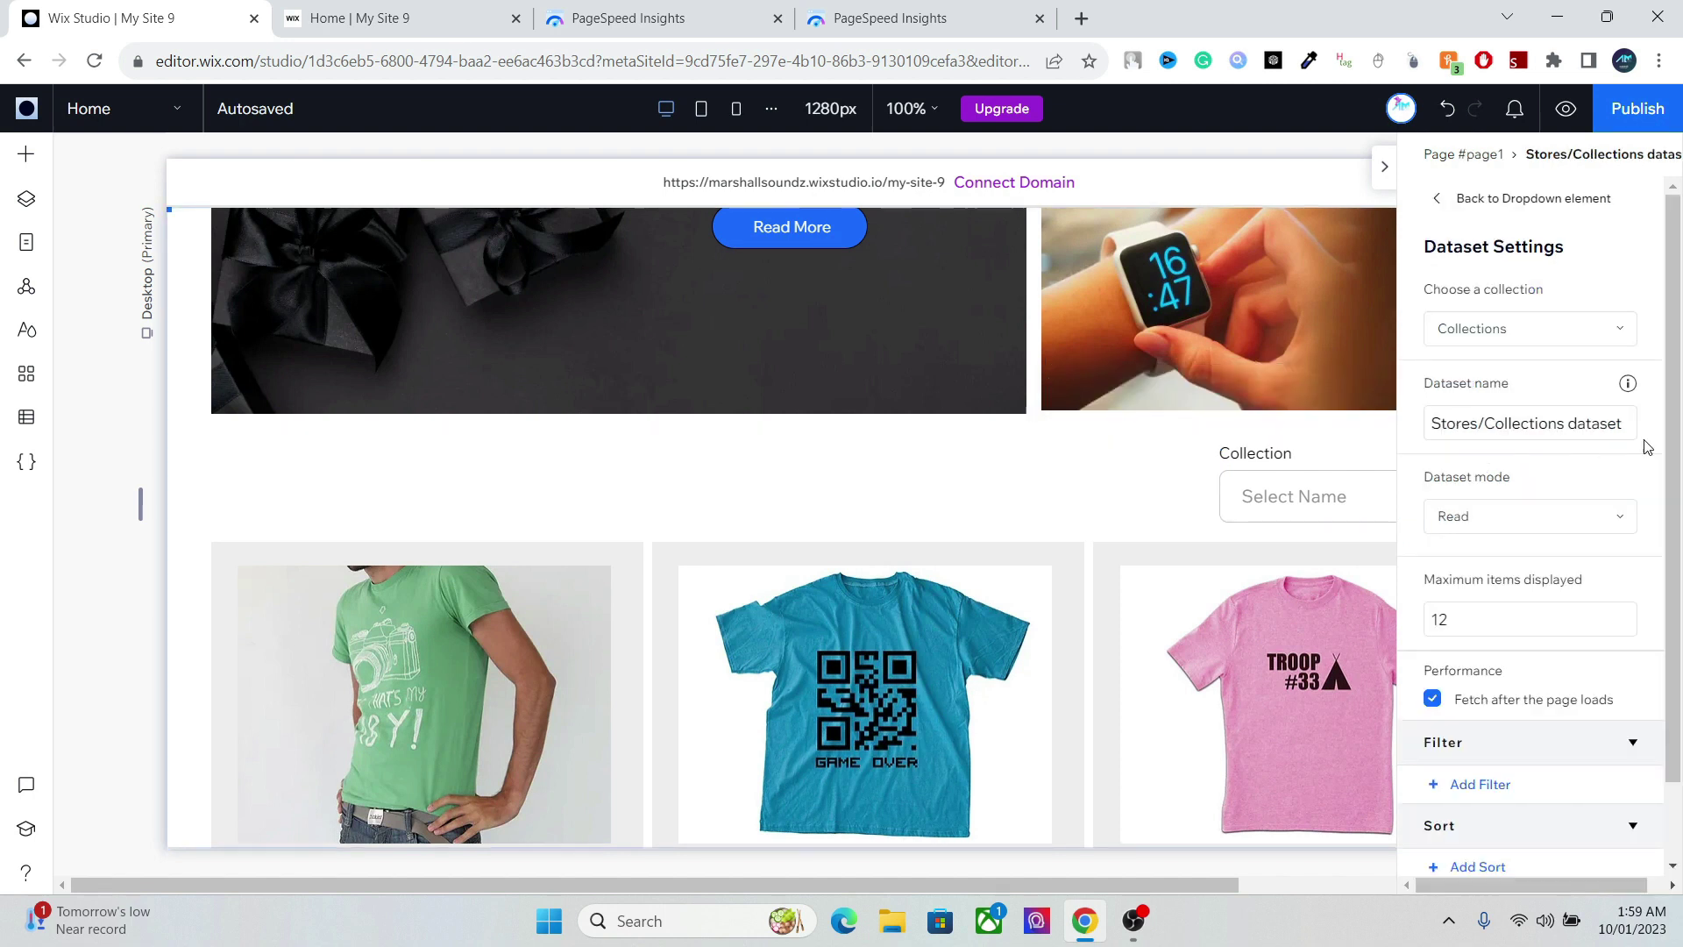
pyautogui.scroll(-2, 1676, 496)
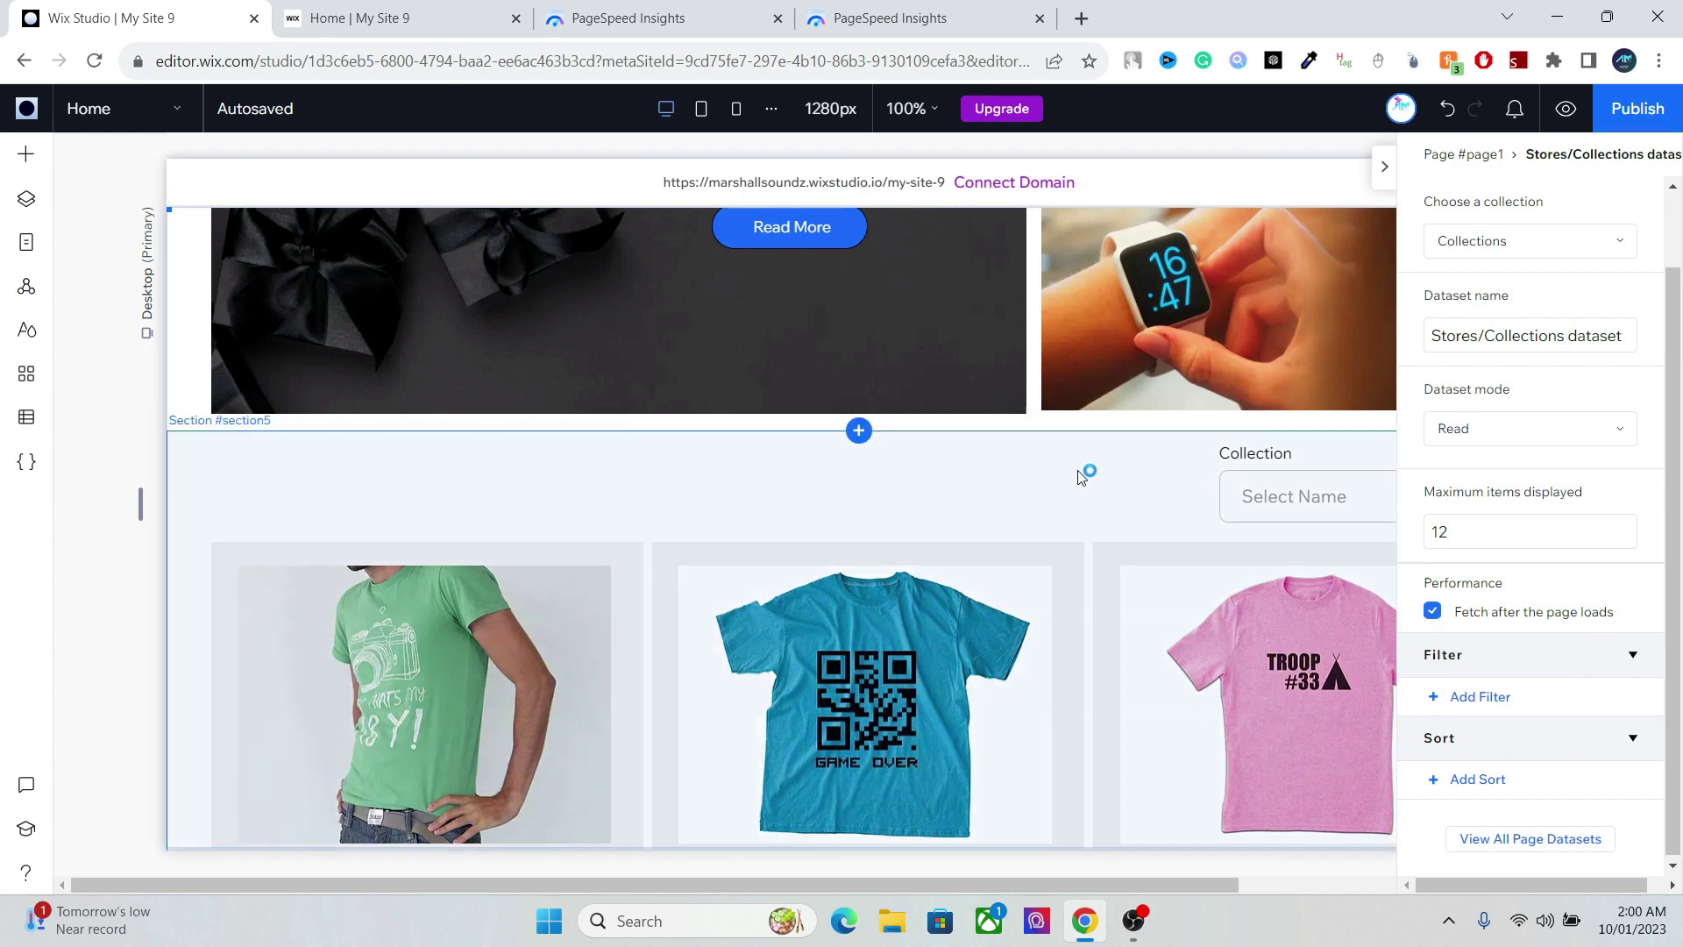
# - Examine the data connections of the "Classic Comfort" T-shirt image in the product repeater, including its product page link
pyautogui.click(1080, 476)
pyautogui.click(923, 672)
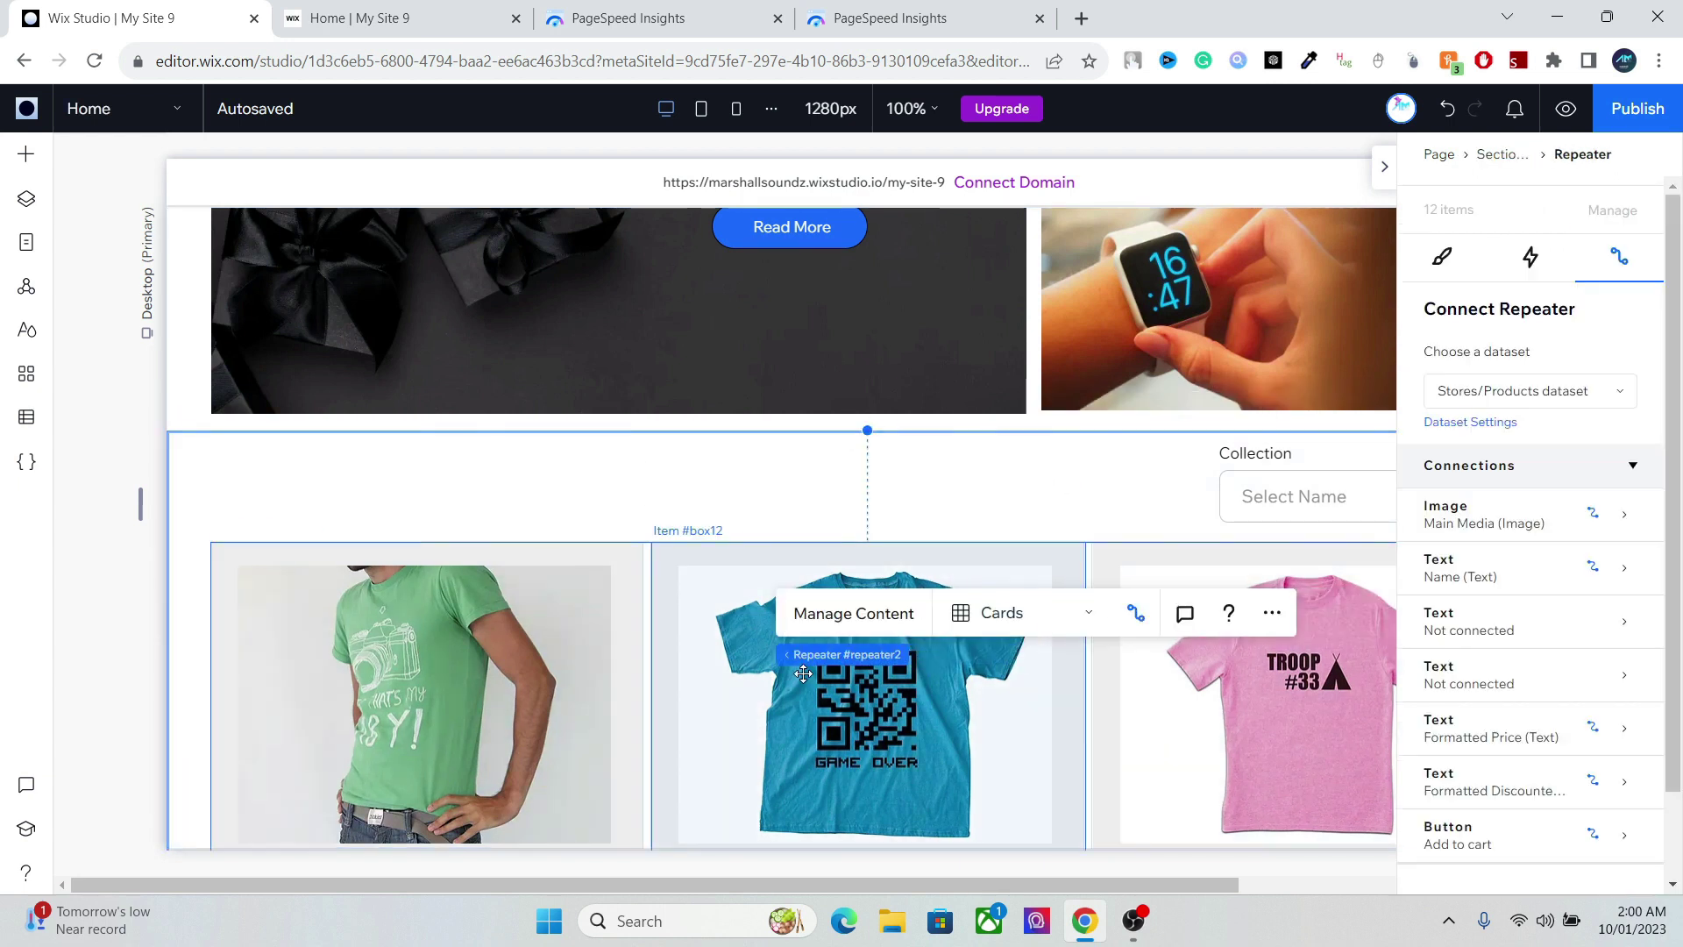
pyautogui.click(804, 673)
pyautogui.click(758, 681)
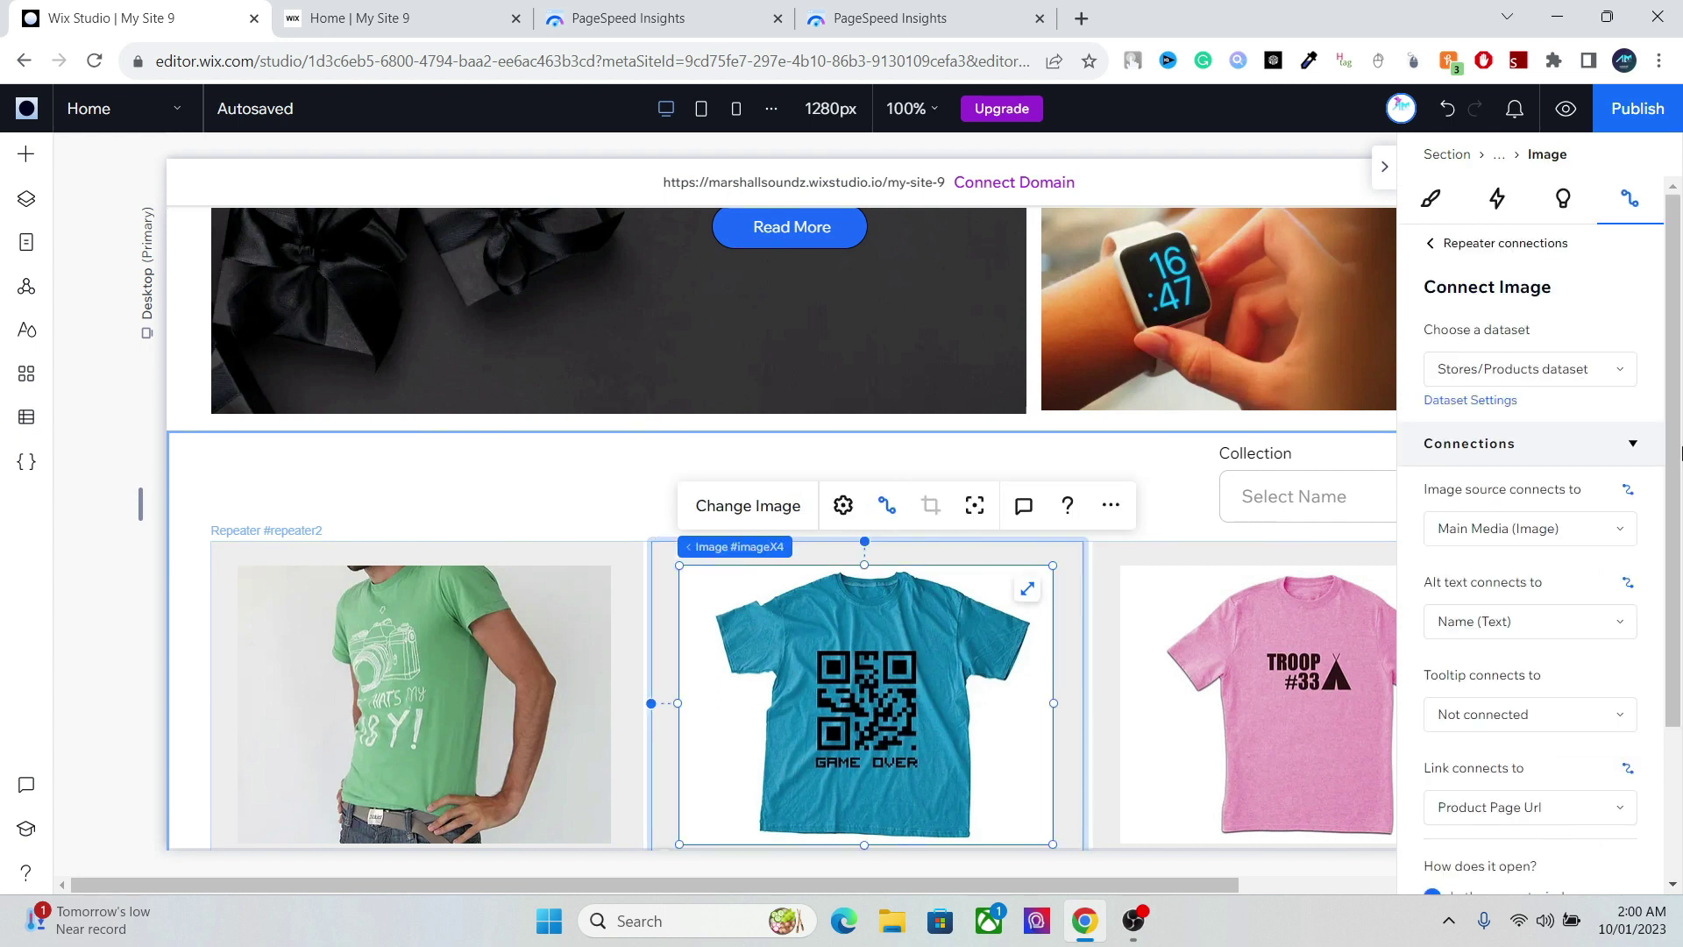
pyautogui.scroll(-3, 1674, 523)
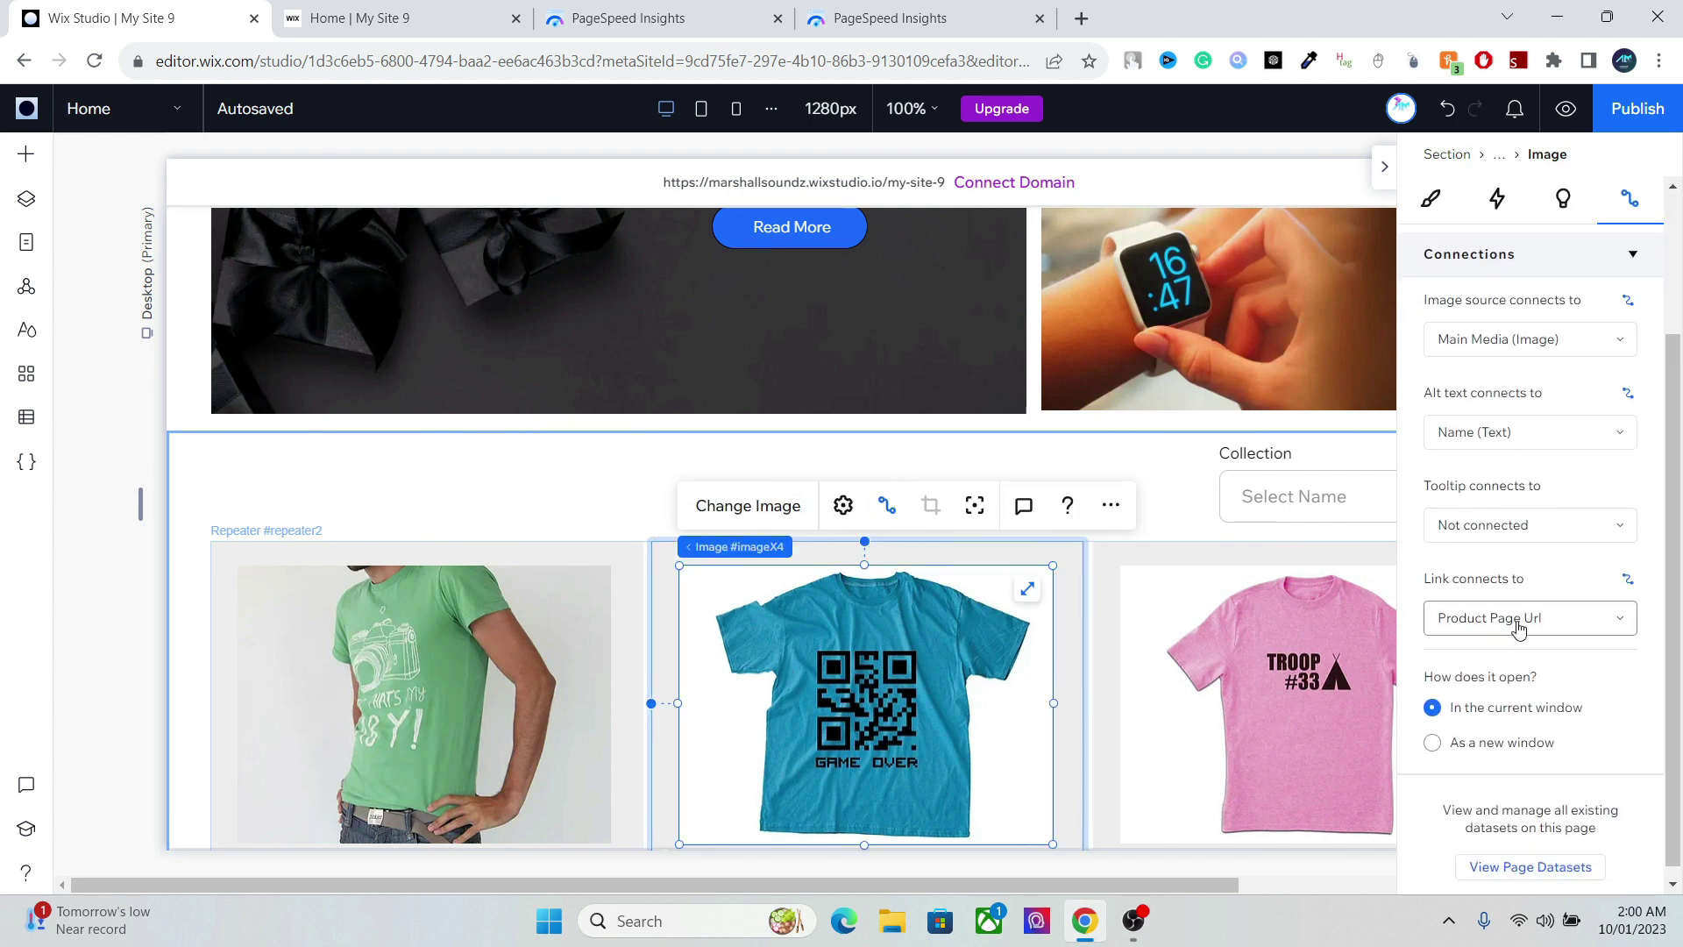
pyautogui.scroll(5, 1666, 526)
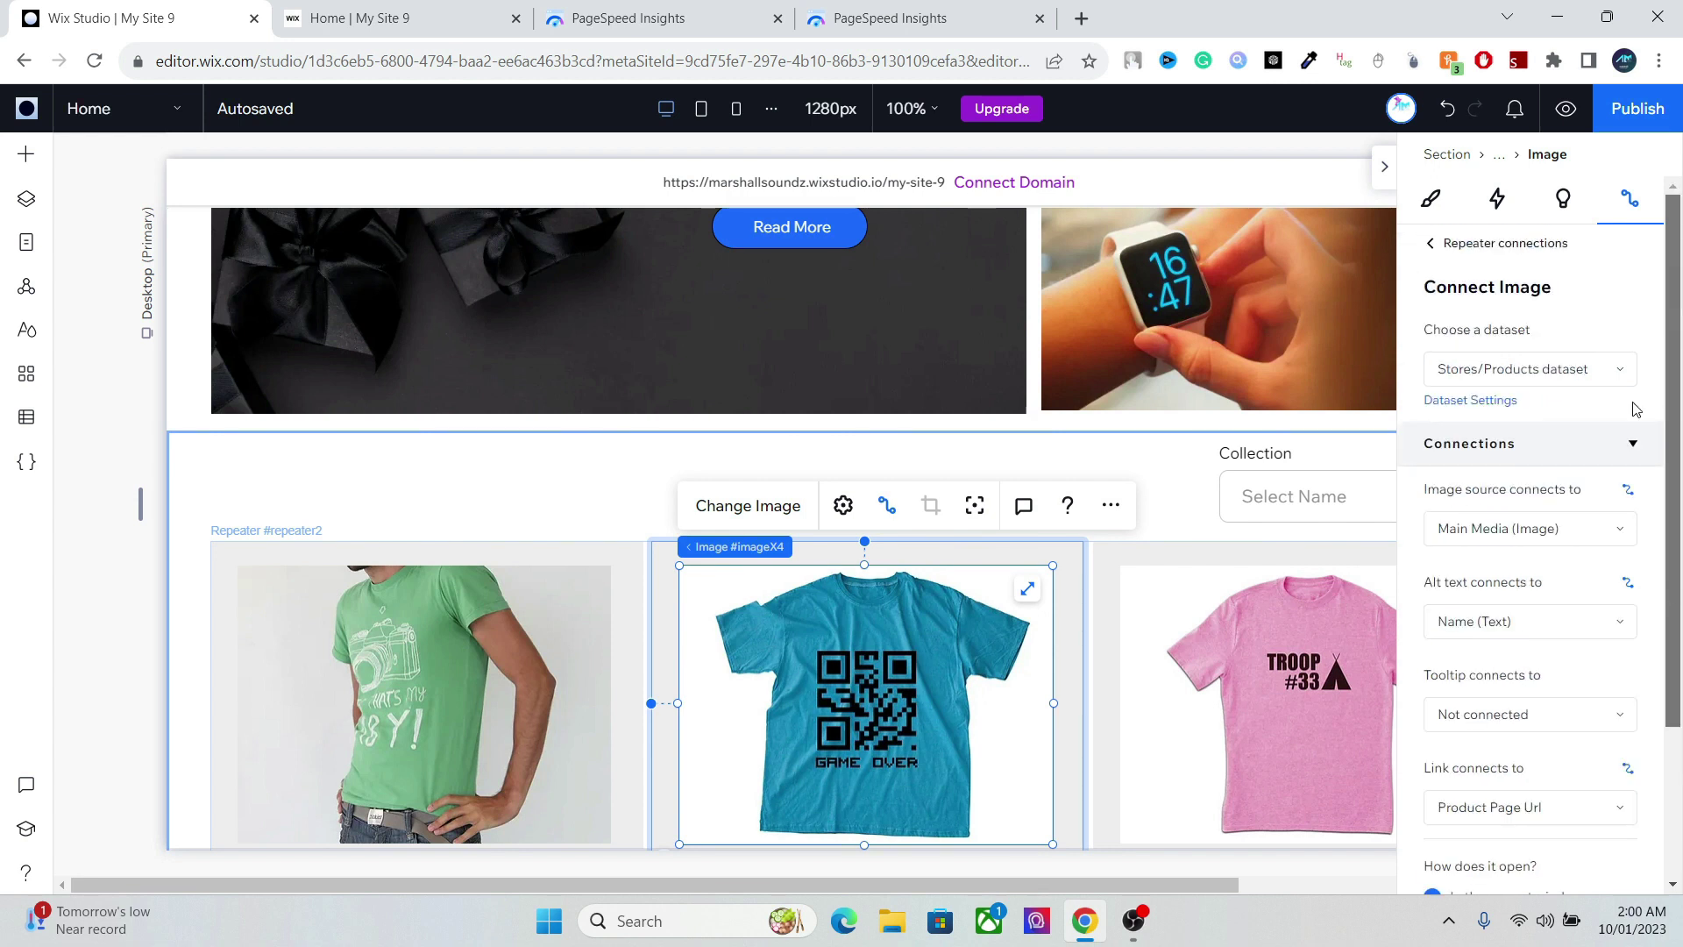
# - Turn on fetching after the page loads in the Stores/Products dataset's settings
pyautogui.click(1493, 408)
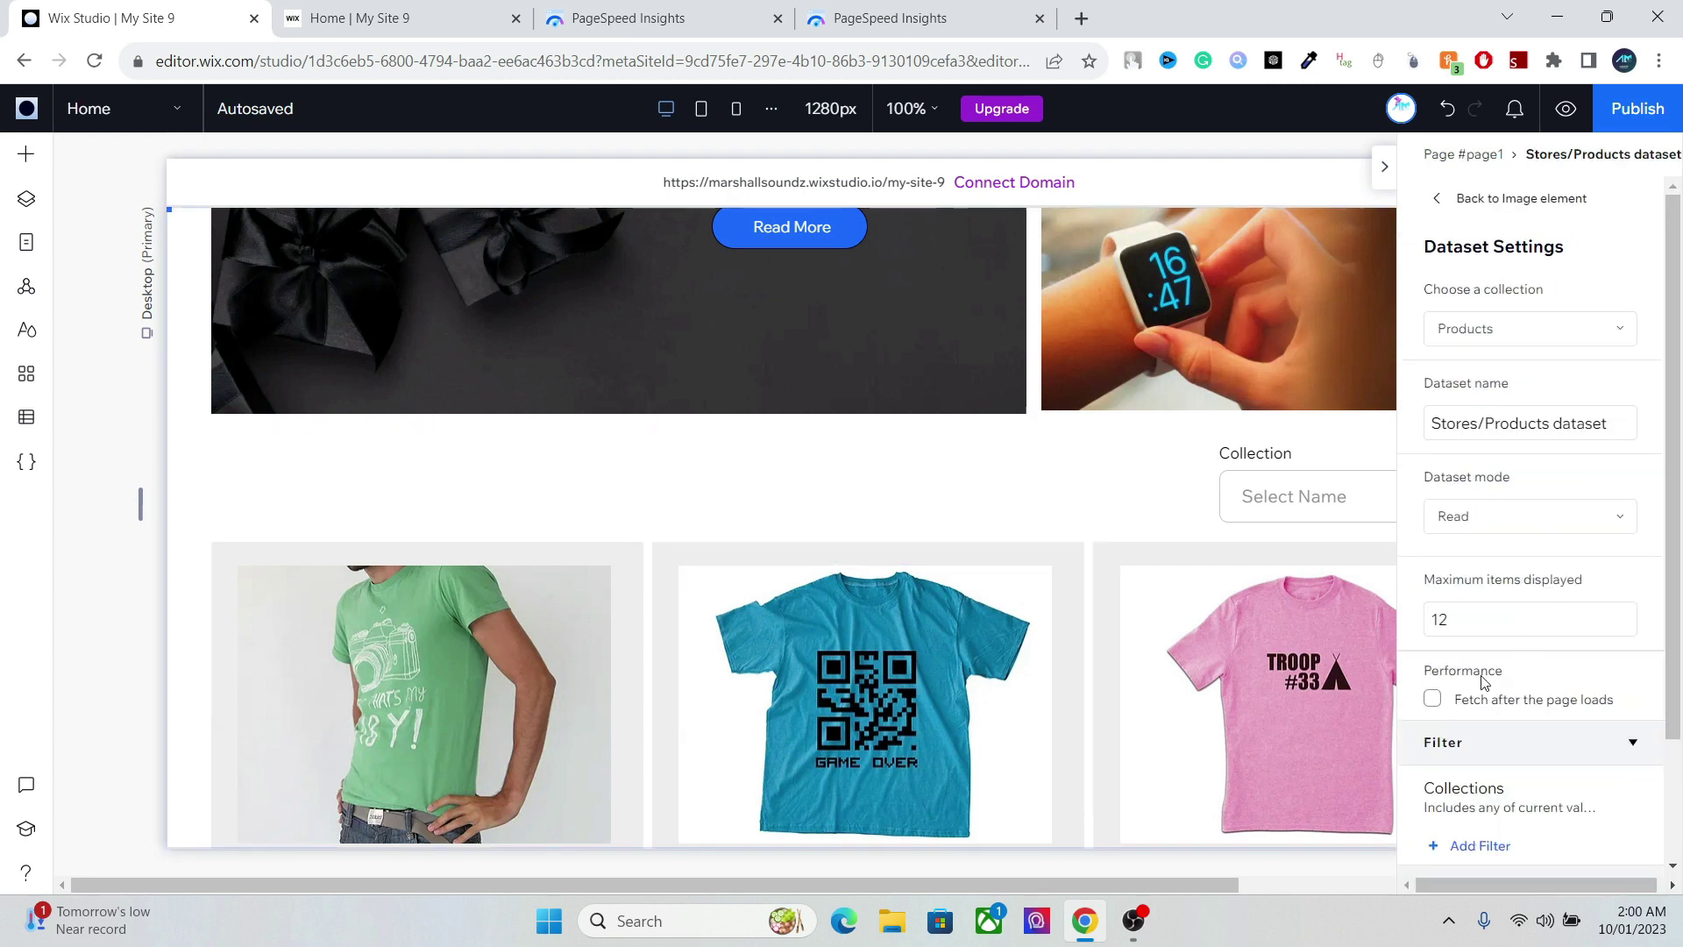
pyautogui.click(1434, 699)
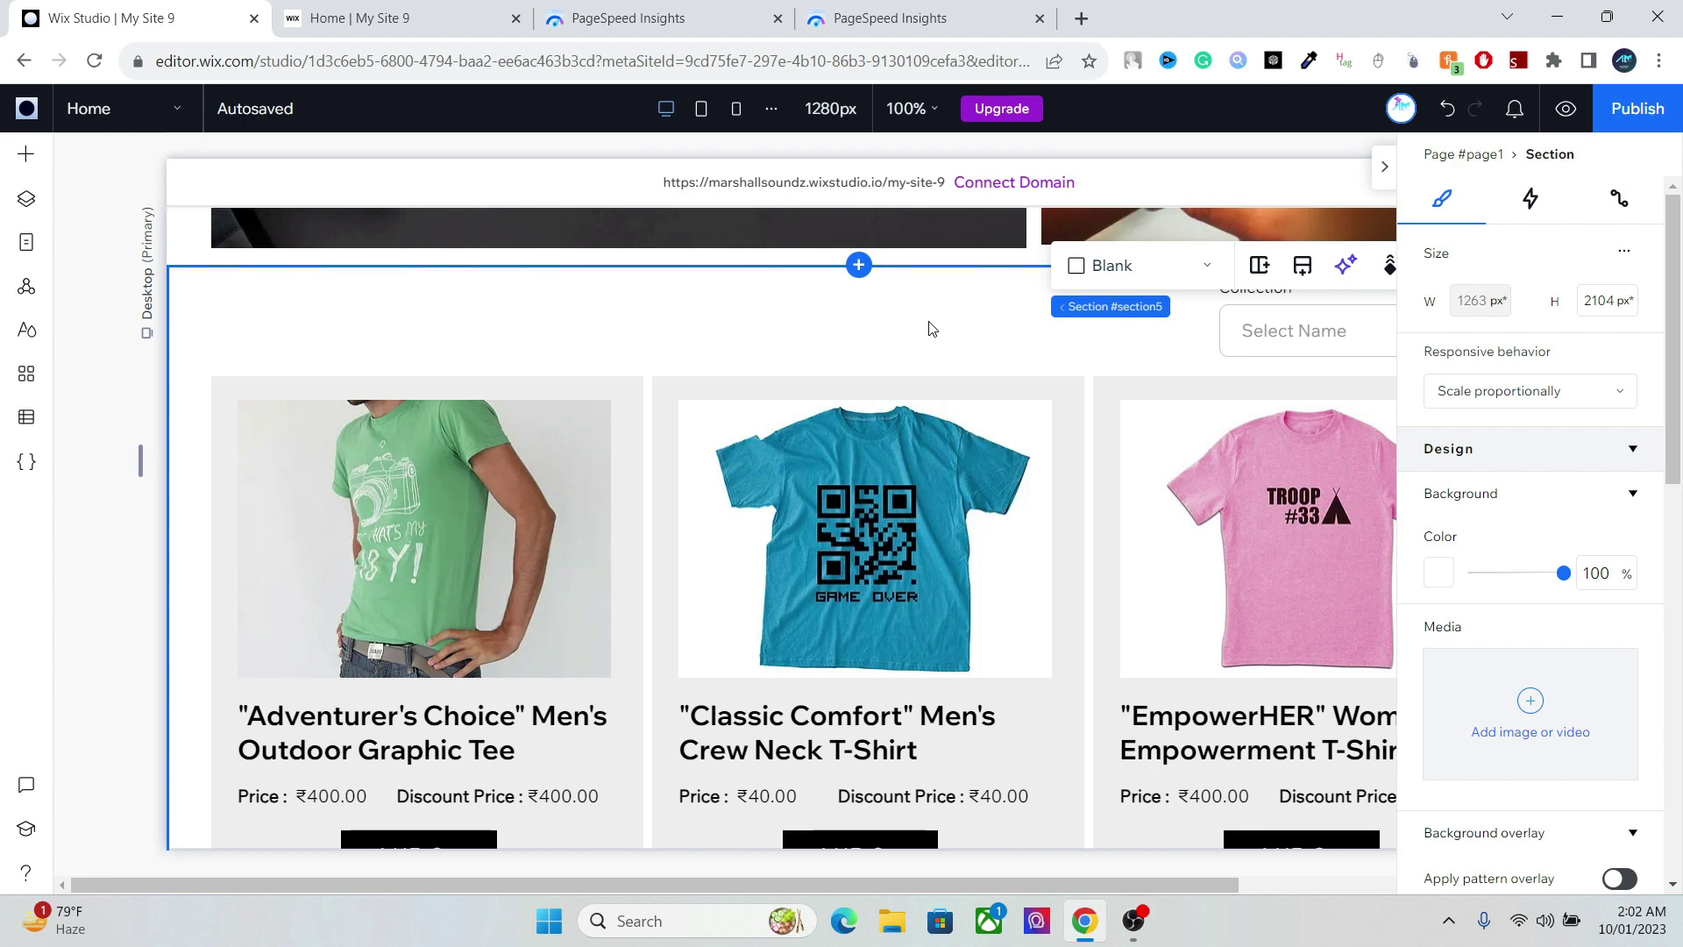
# - Show the dataset fields available for connecting the "Classic Comfort" product title text in the repeater
pyautogui.click(898, 734)
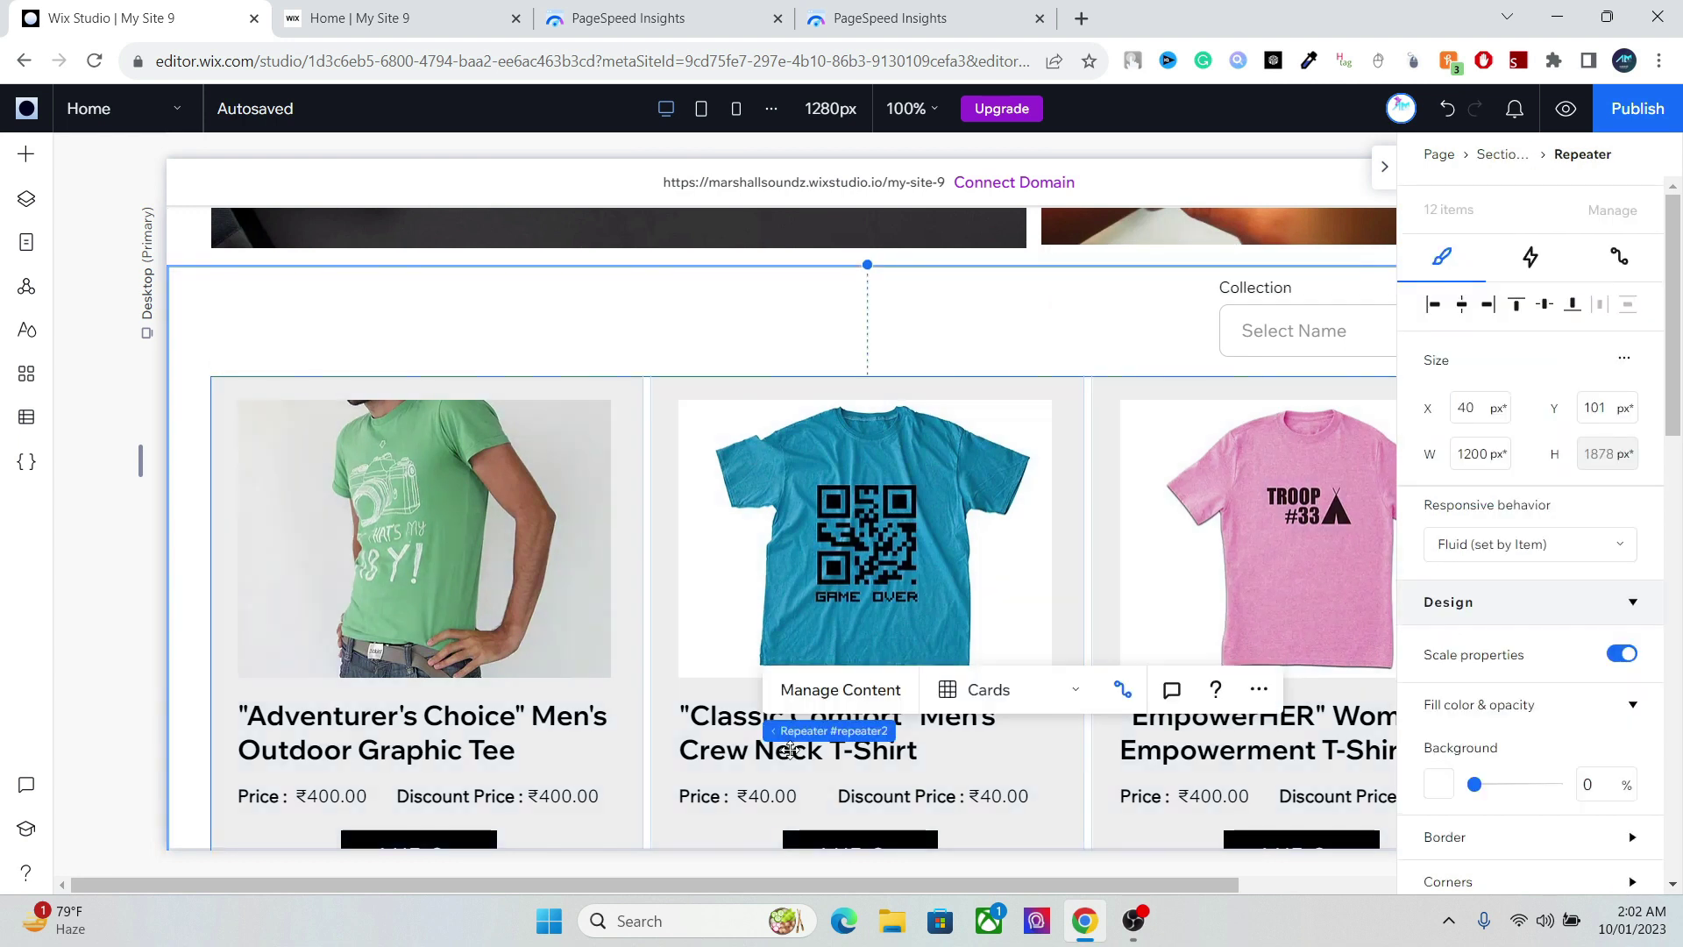
pyautogui.click(732, 714)
pyautogui.click(732, 714)
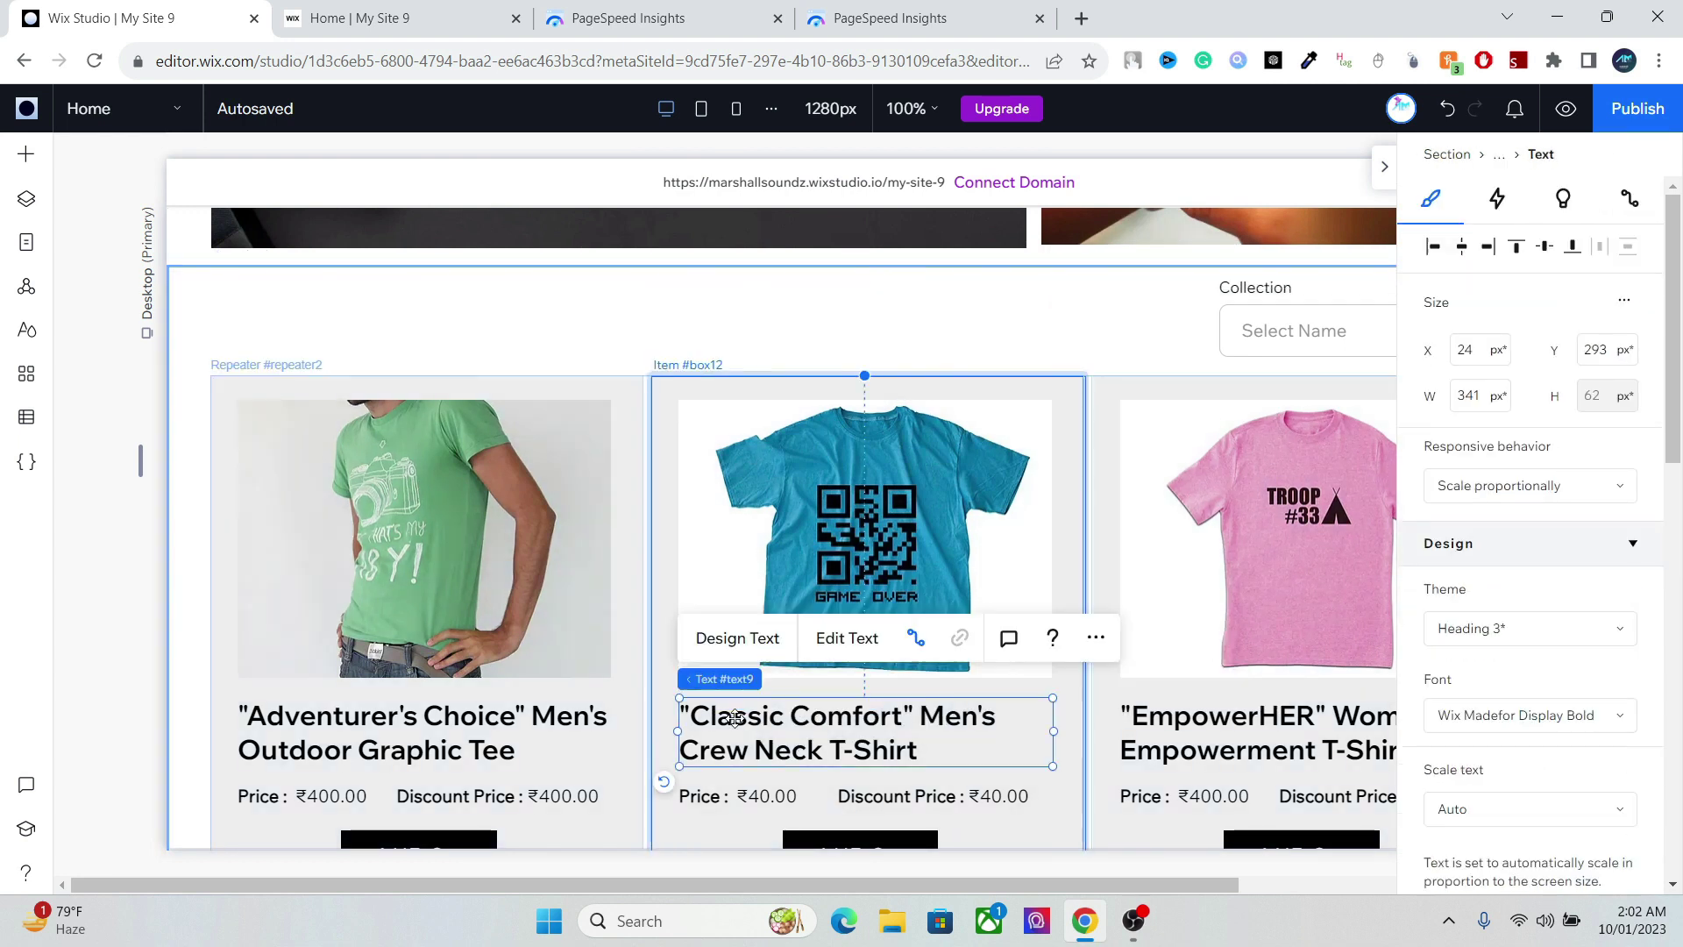
pyautogui.click(1629, 198)
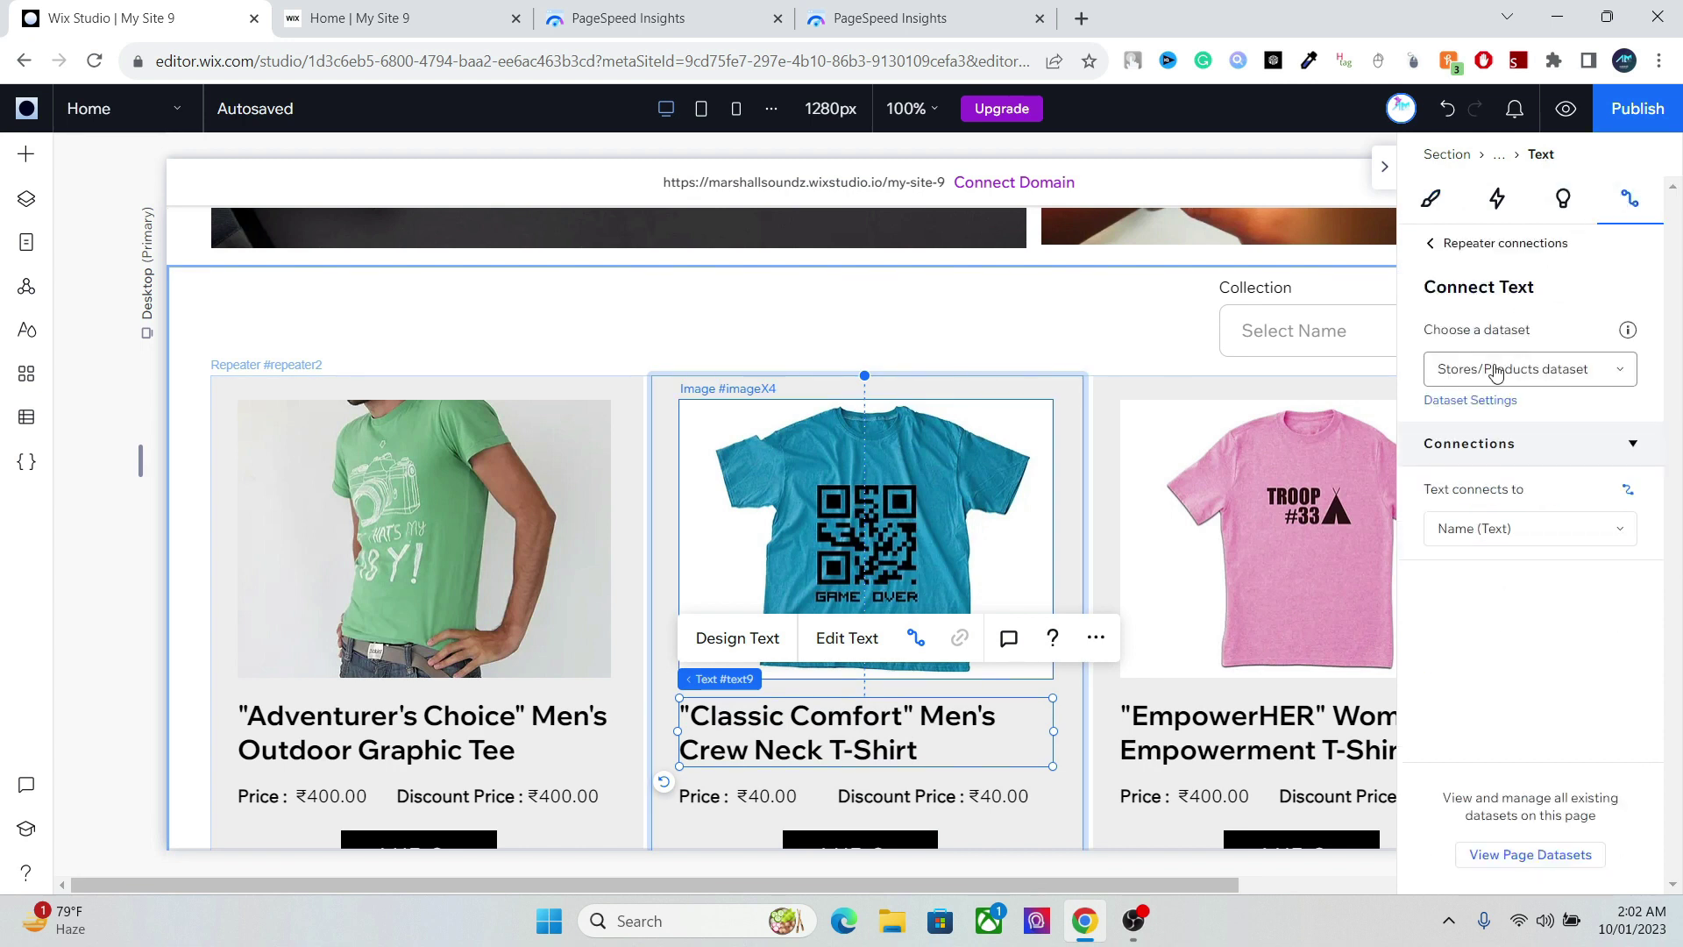
pyautogui.click(1478, 532)
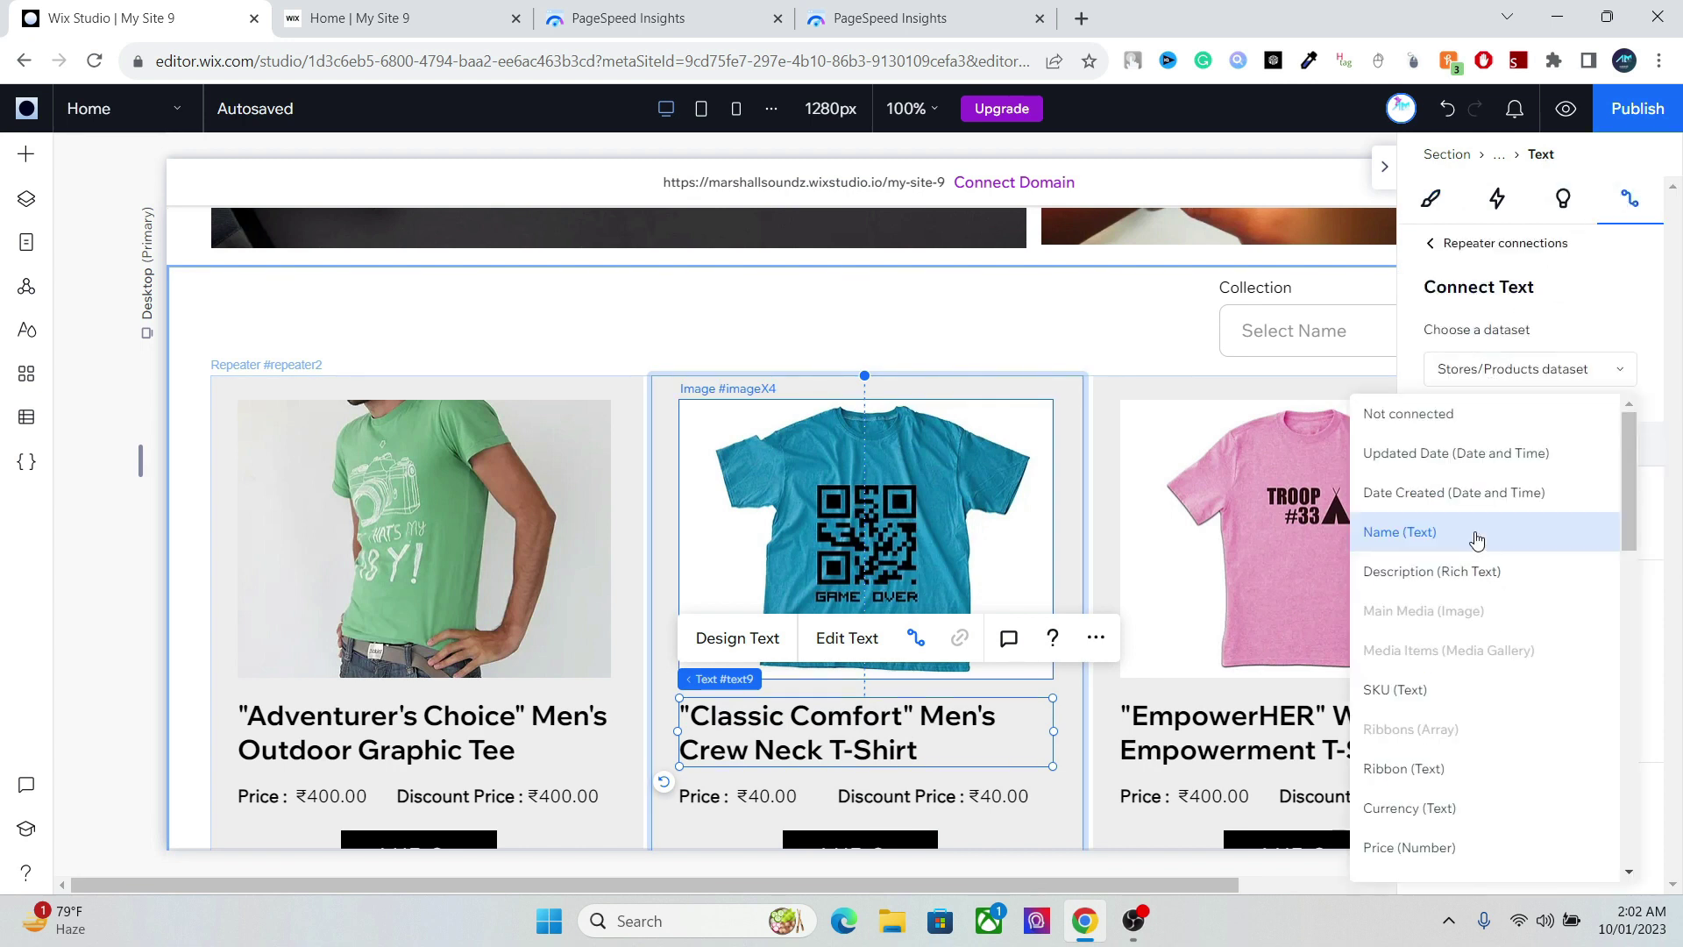
# - Look through the connectable Stores/Products fields down to Brand and ID, close the list and select the Collection dropdown
pyautogui.moveTo(1624, 508); pyautogui.dragTo(1625, 589)
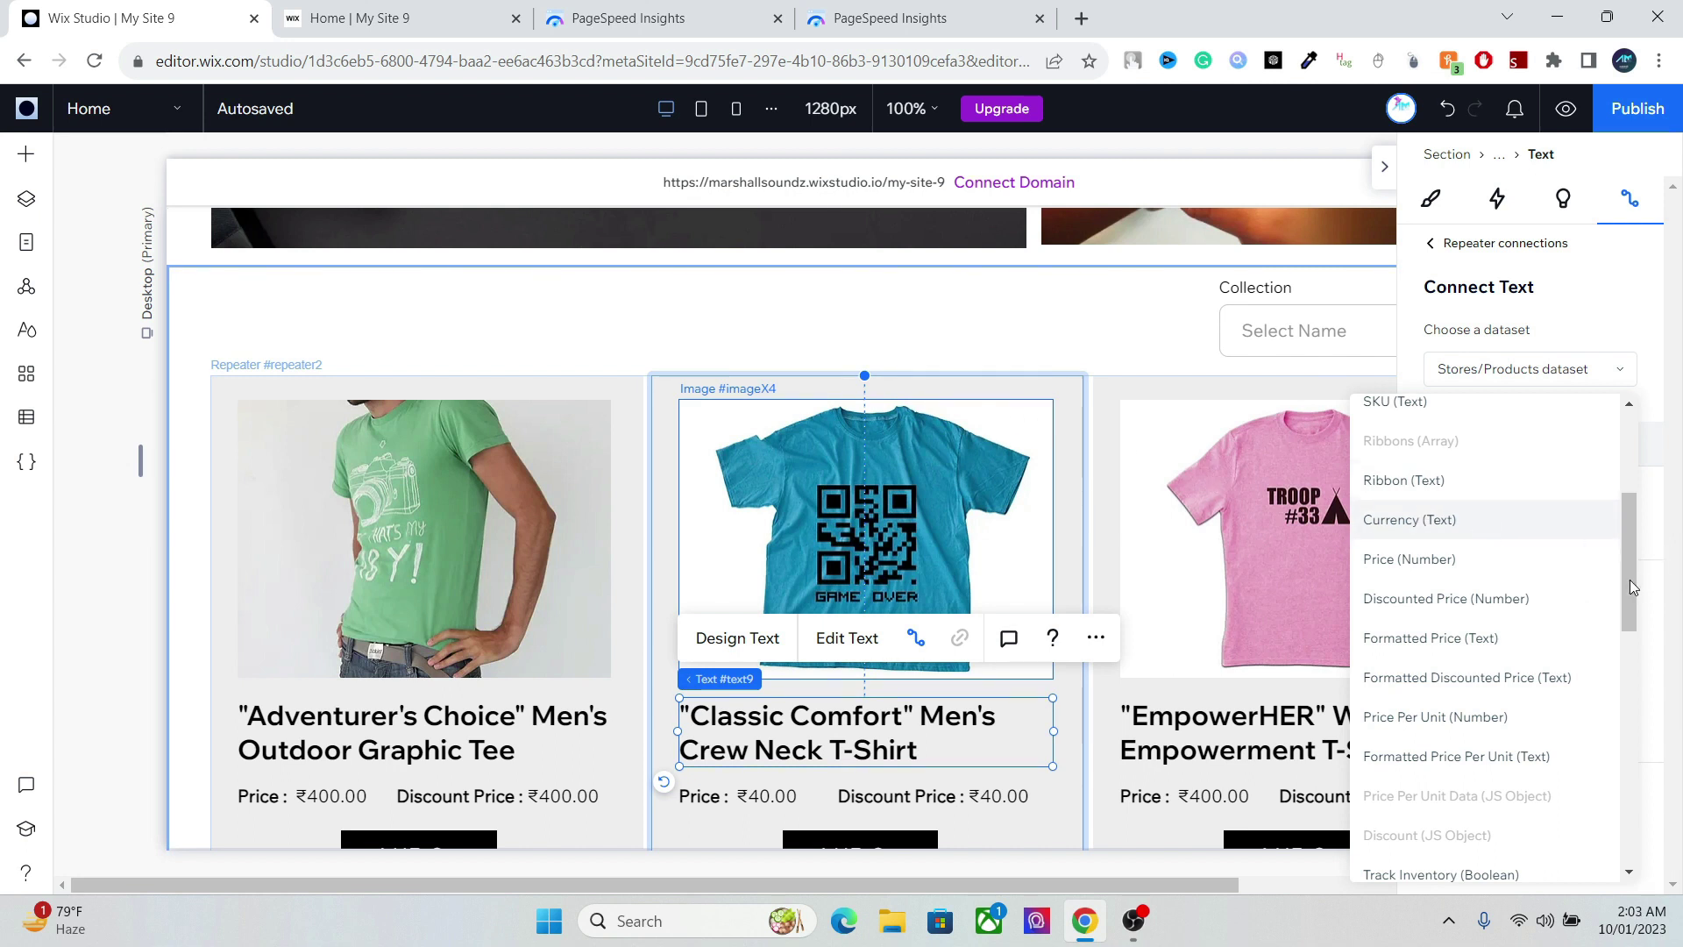
pyautogui.moveTo(1629, 580); pyautogui.dragTo(1617, 621)
pyautogui.scroll(-1, 1617, 621)
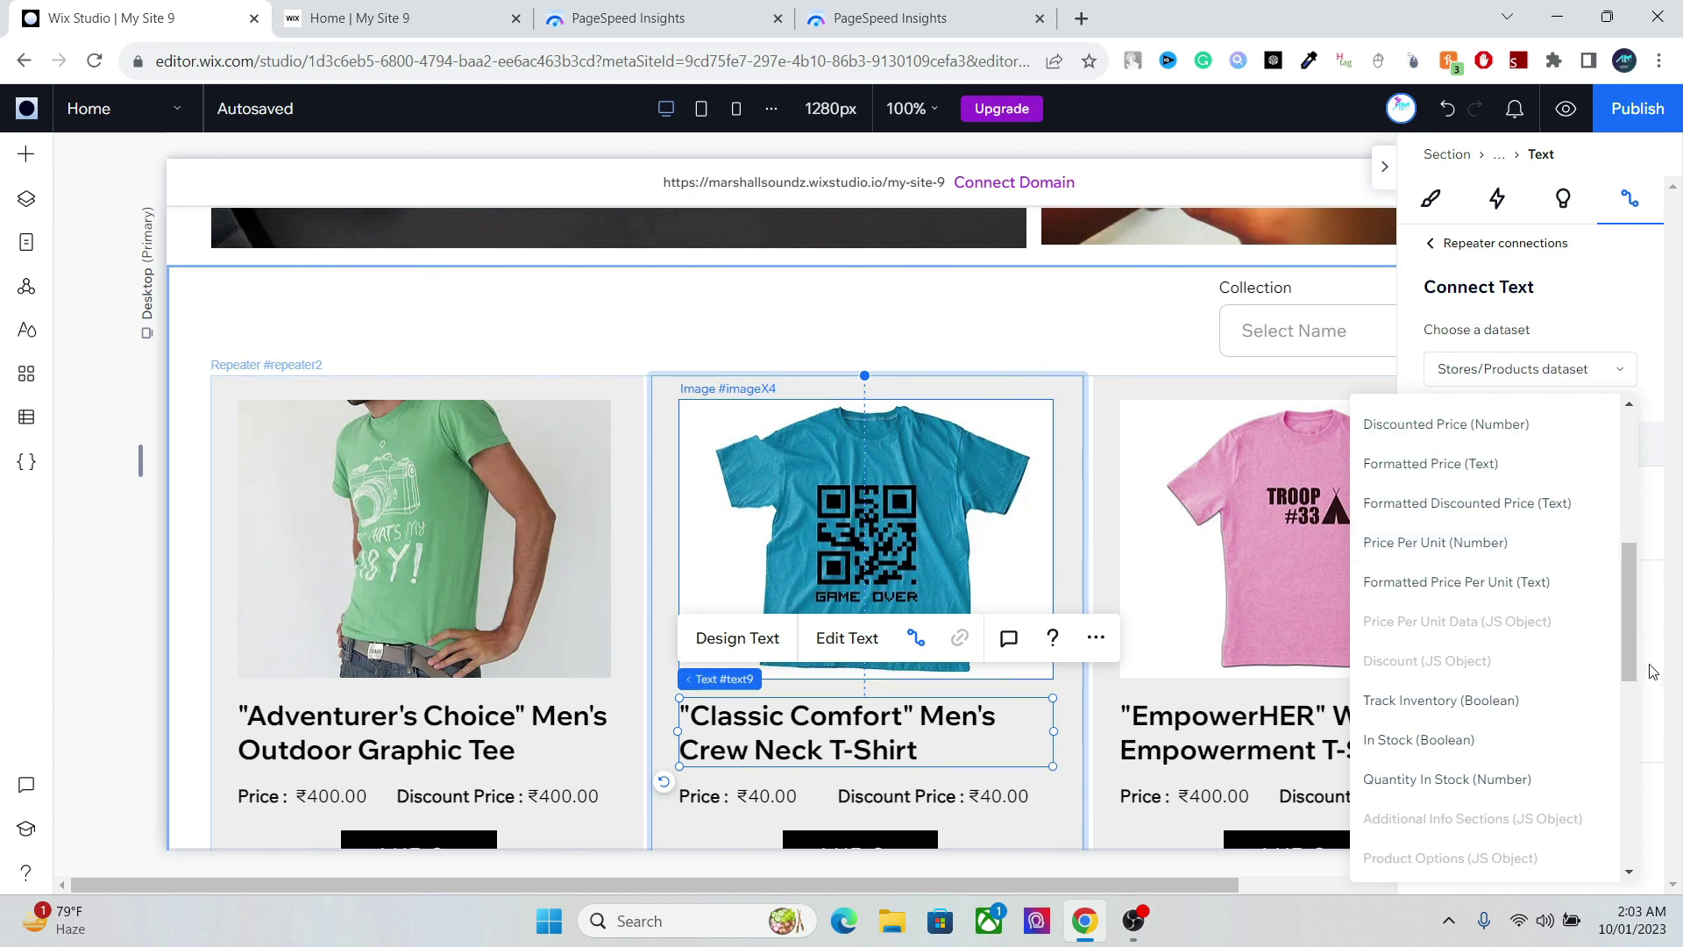
pyautogui.moveTo(1628, 659); pyautogui.dragTo(1629, 717)
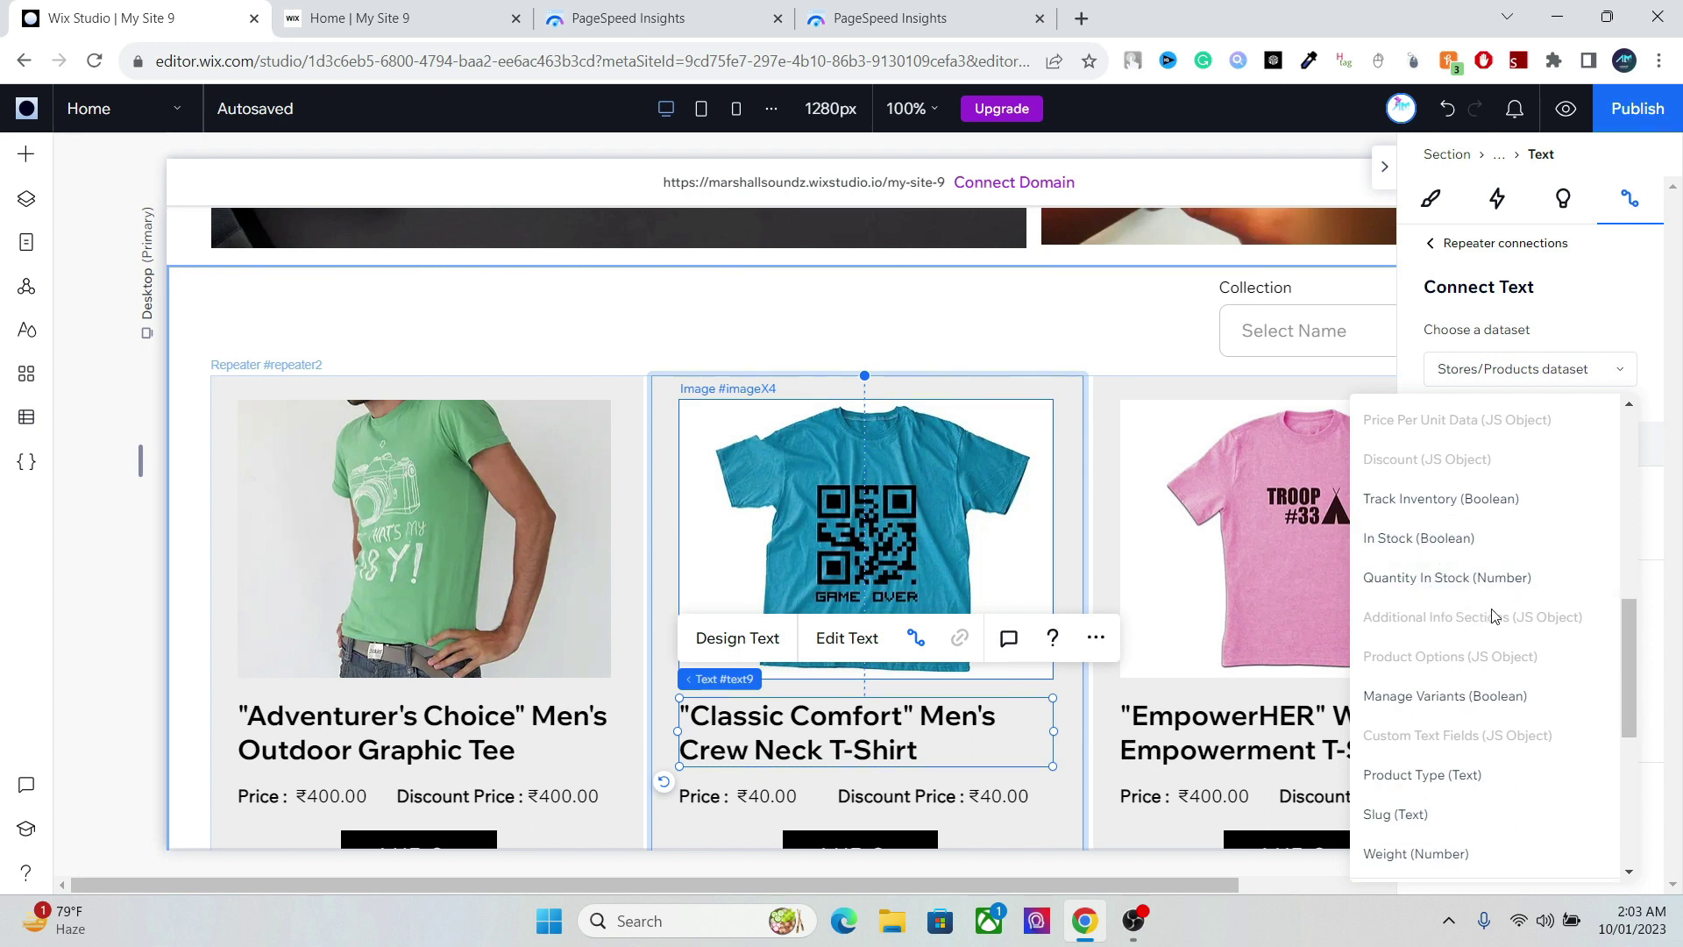
pyautogui.moveTo(1632, 680); pyautogui.dragTo(1630, 722)
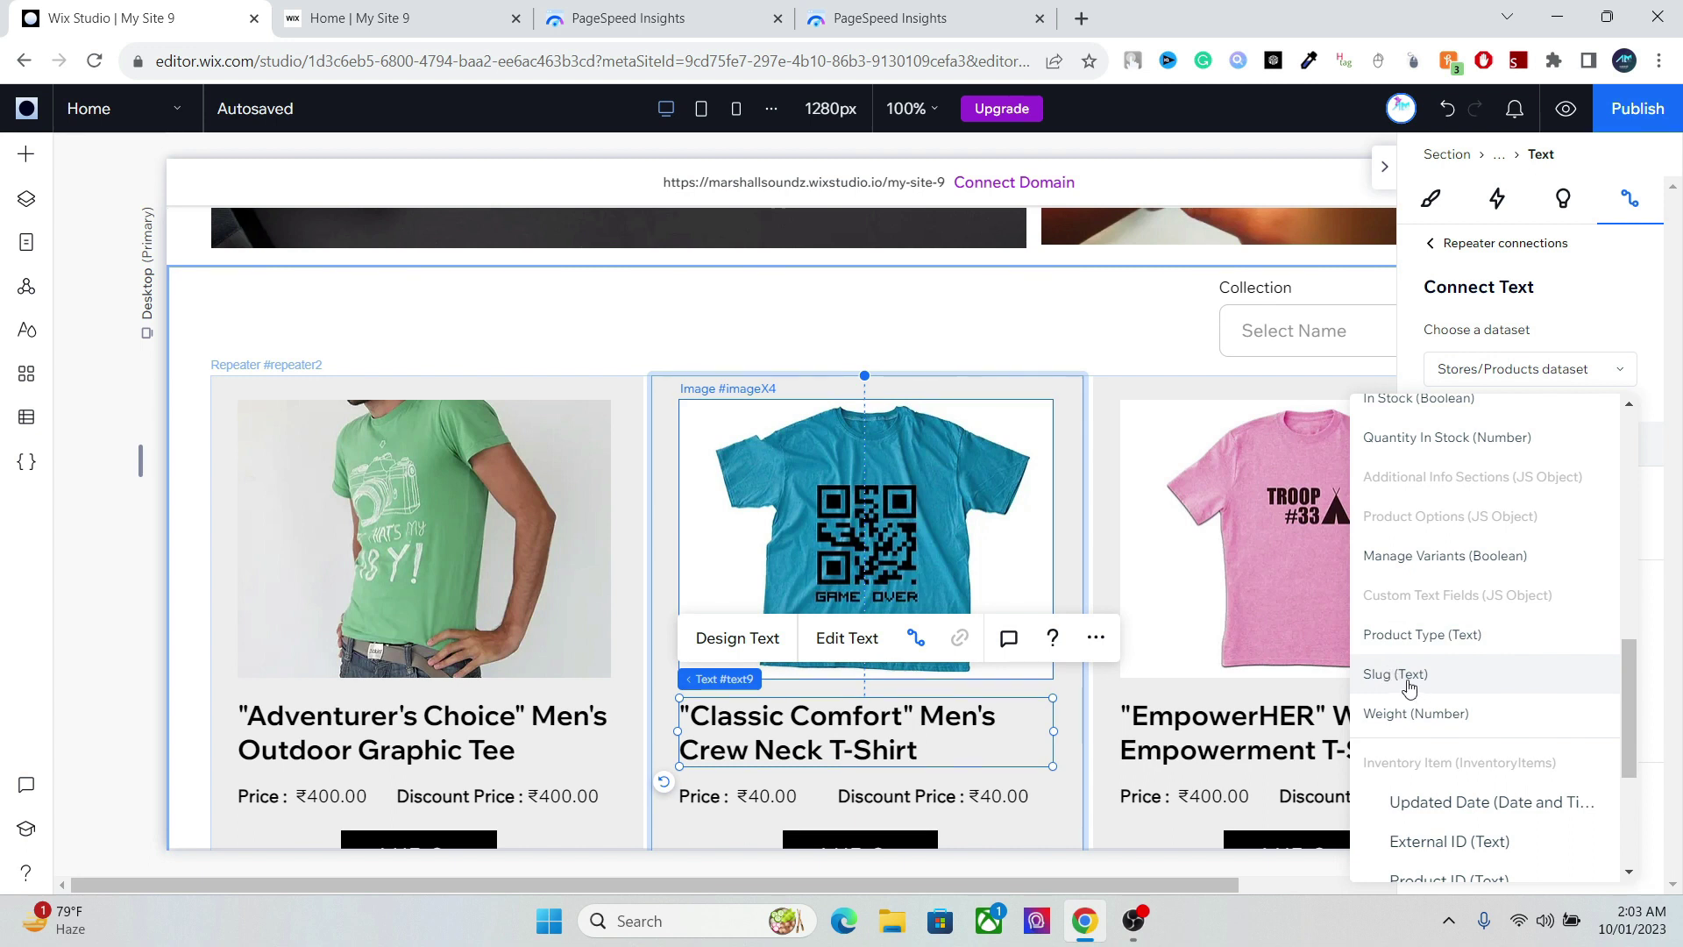
pyautogui.scroll(-2, 1634, 722)
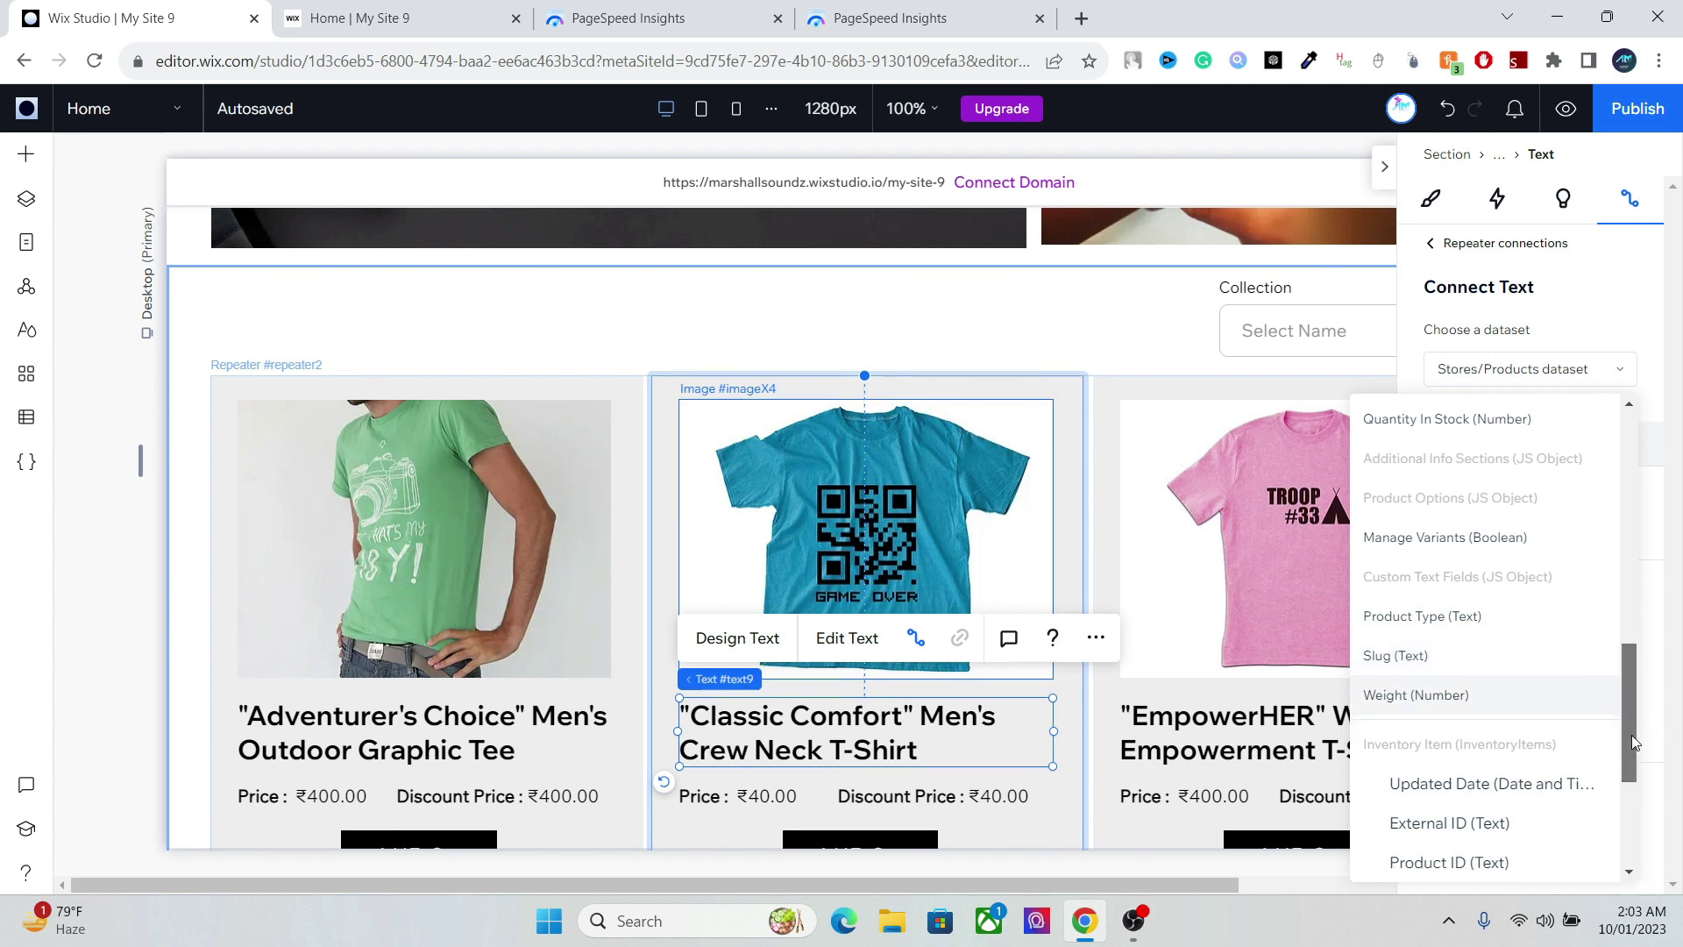
pyautogui.scroll(-3, 1632, 741)
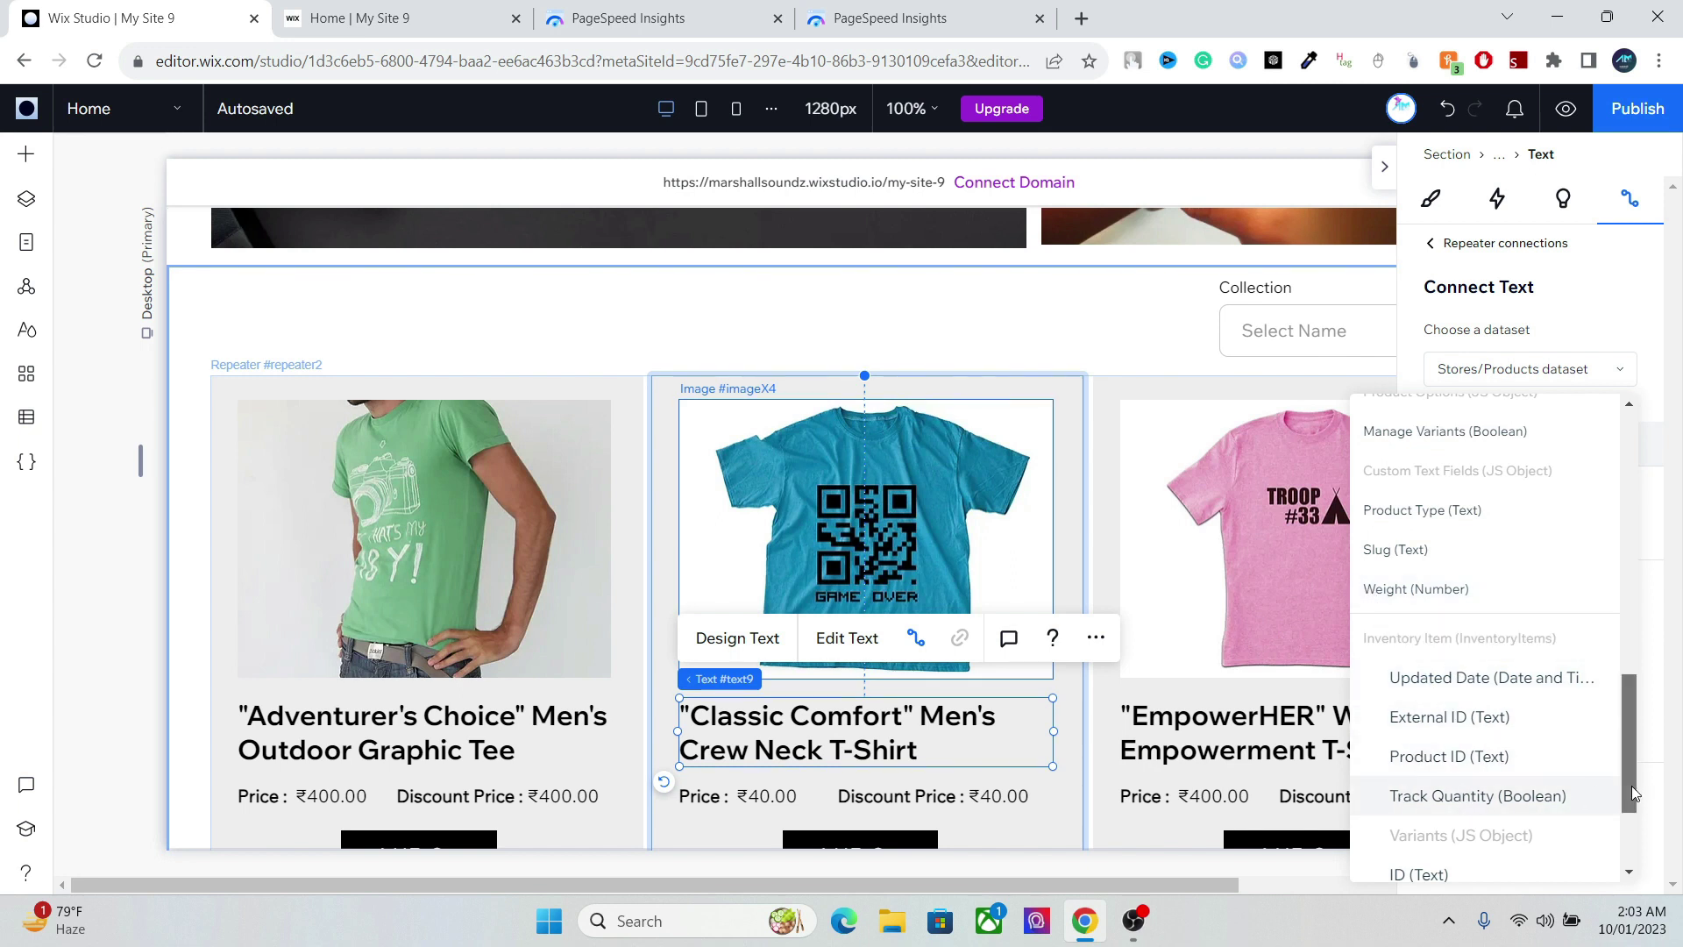
pyautogui.scroll(-5, 1633, 793)
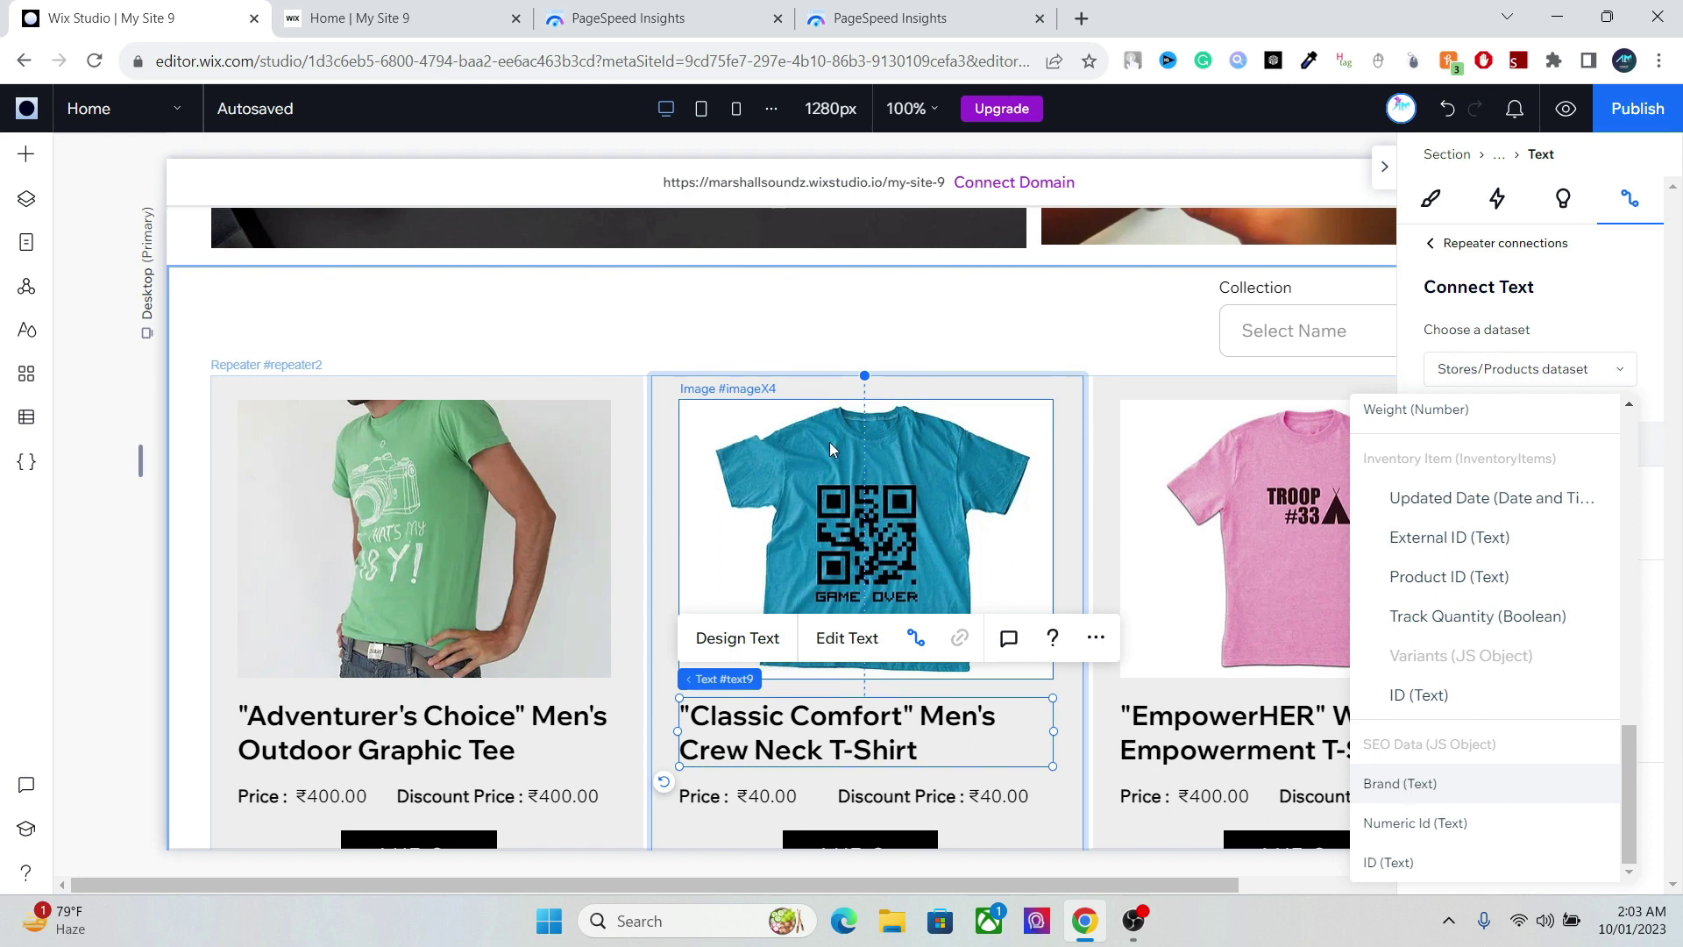
pyautogui.click(629, 335)
pyautogui.click(1310, 348)
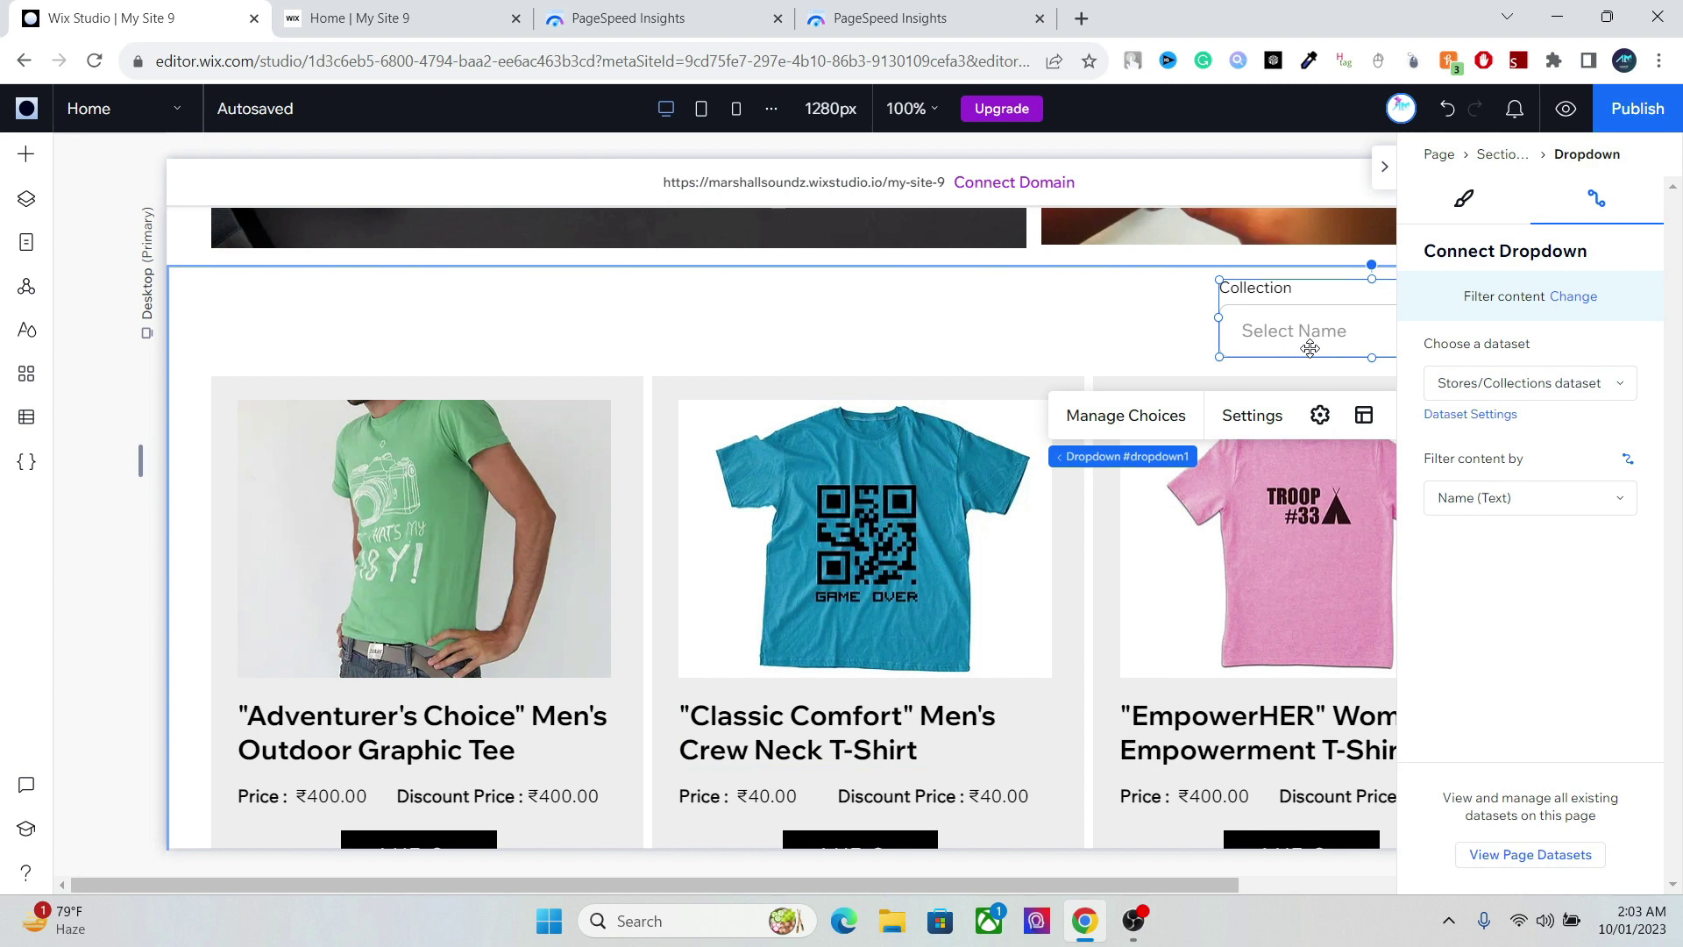
# - Switch to the newest PageSpeed Insights report and compare its mobile and desktop results
pyautogui.click(912, 19)
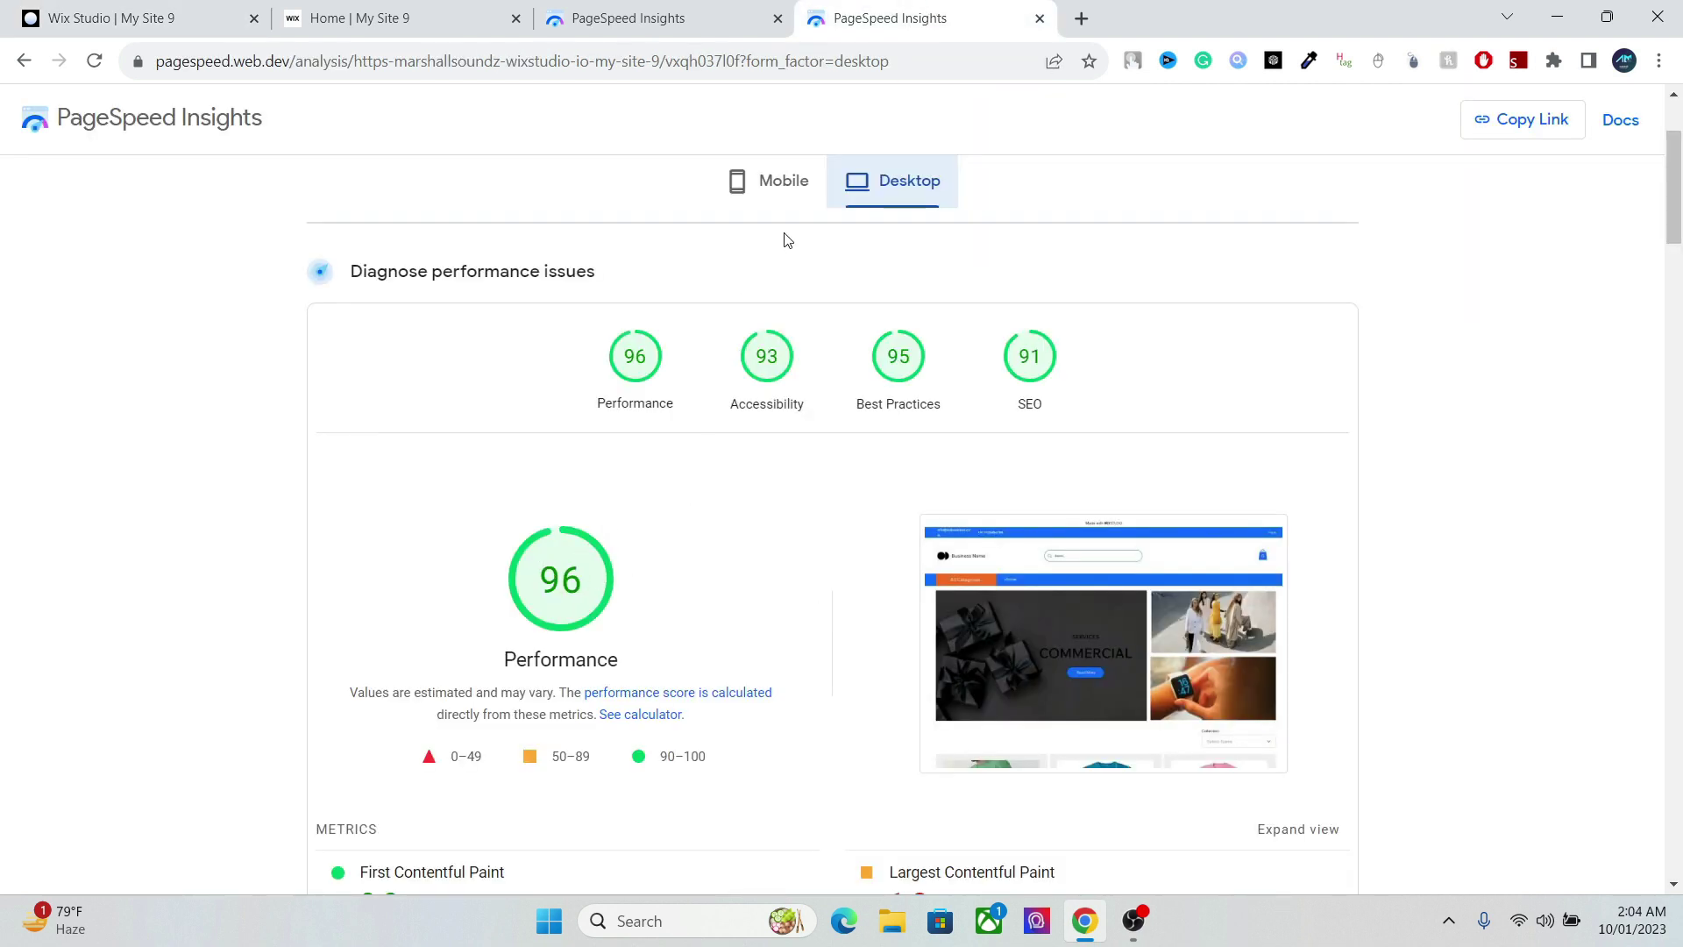
pyautogui.click(770, 184)
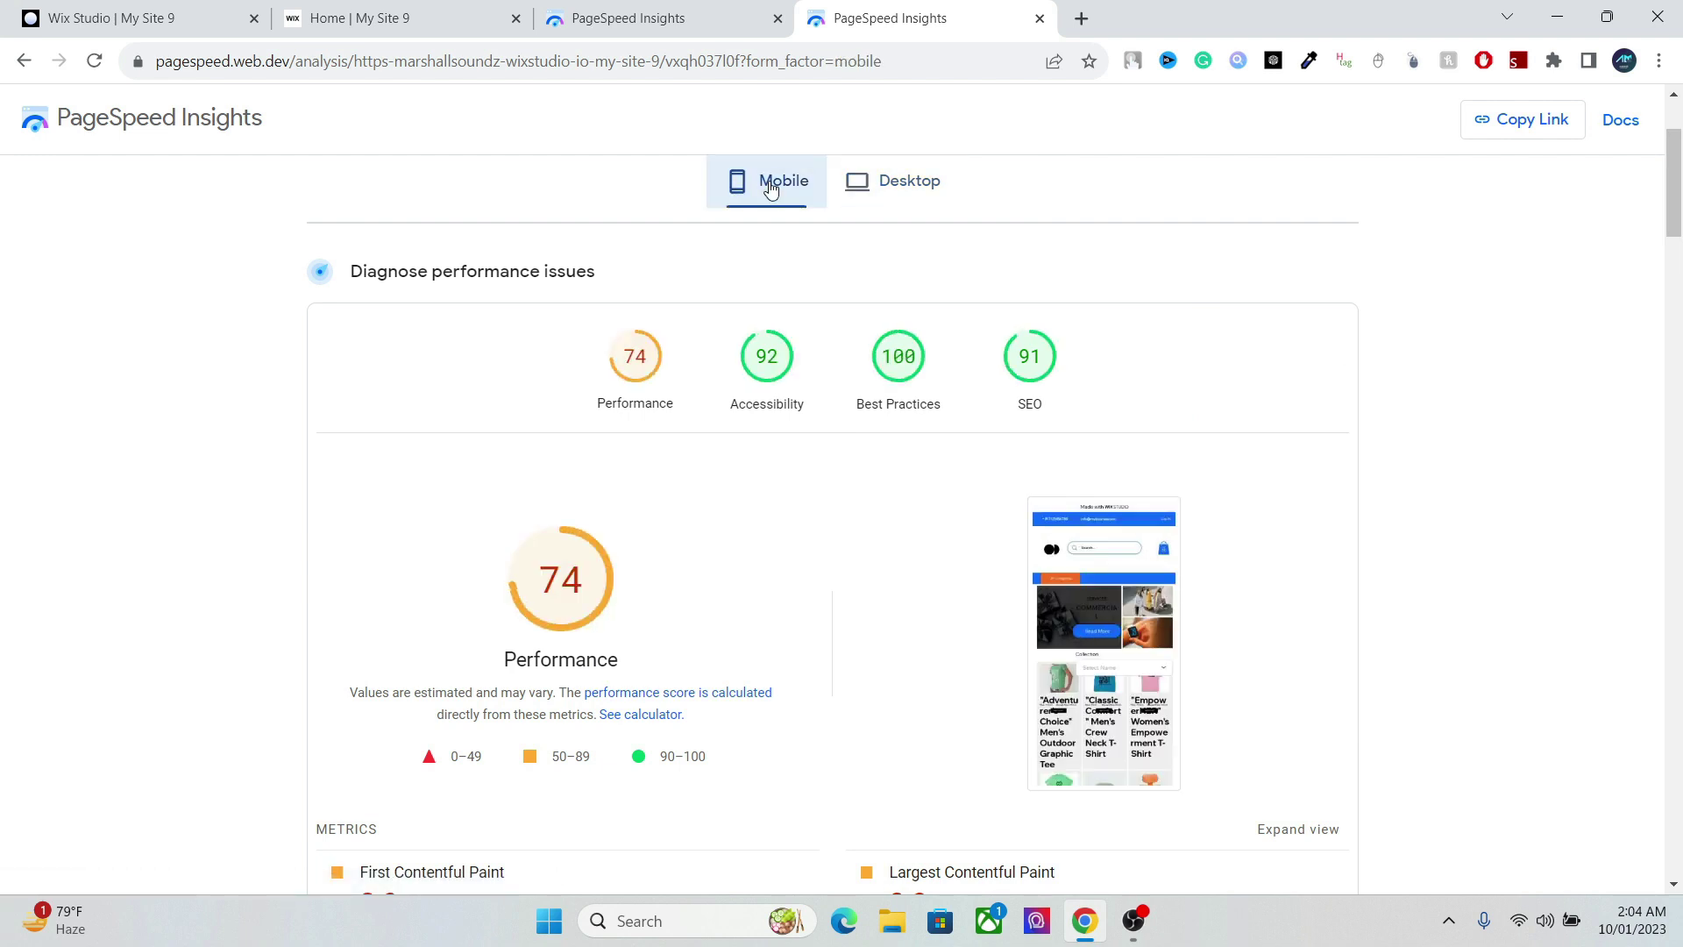
pyautogui.click(902, 198)
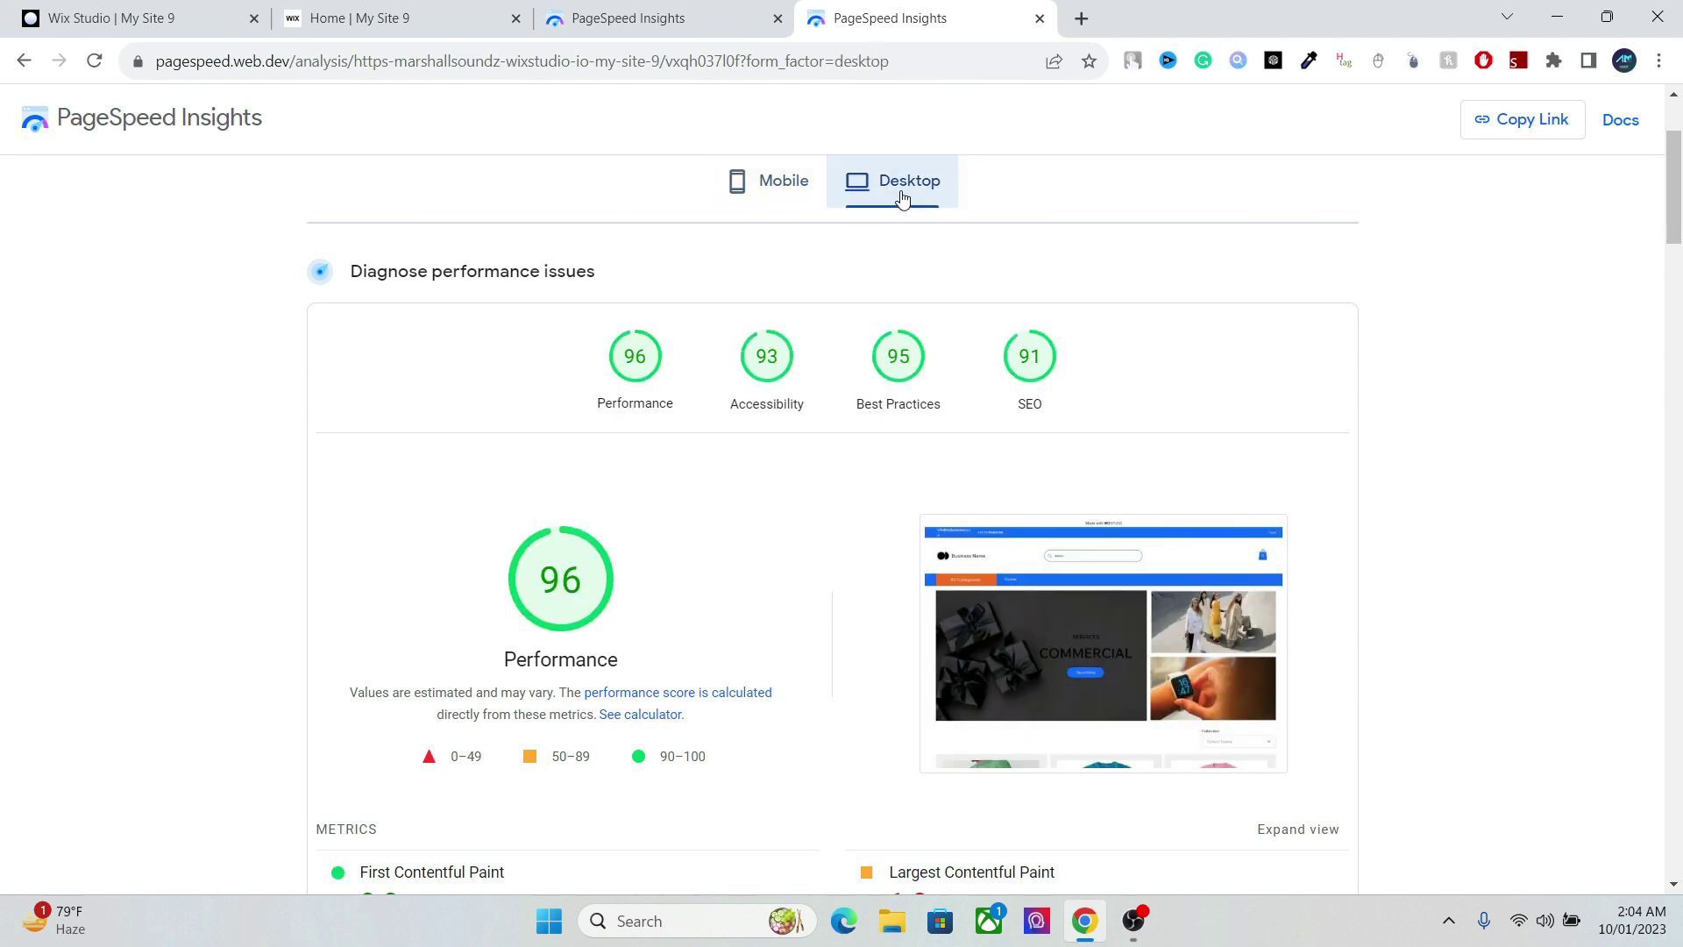